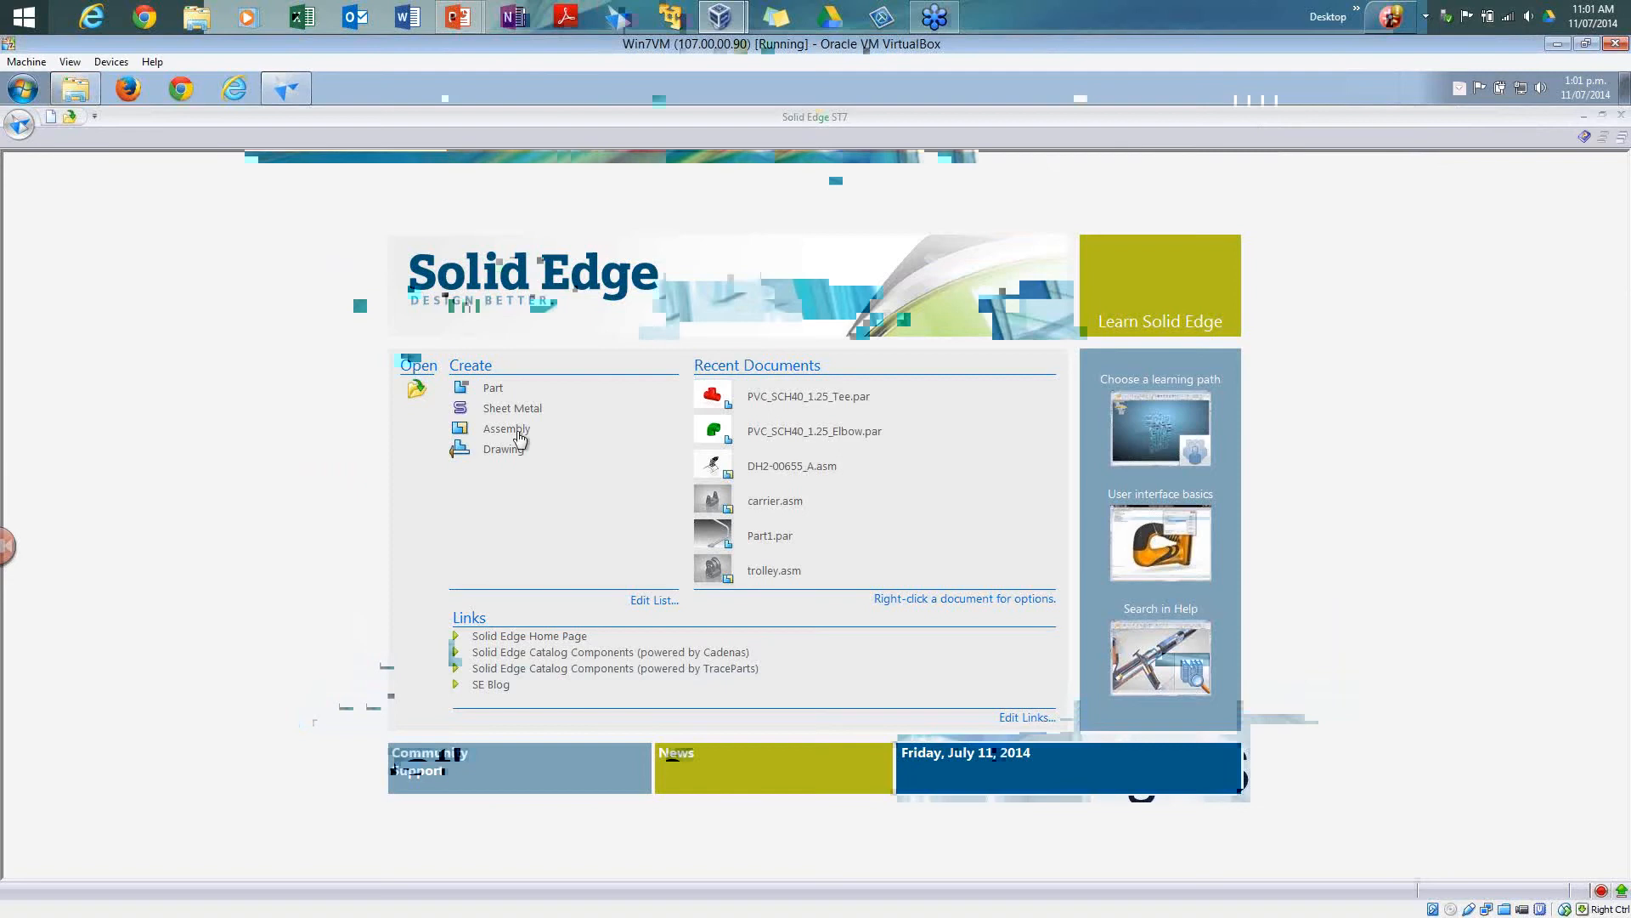
Step: Create a new part document and open the Material Table for its unassigned material
left_click(494, 391)
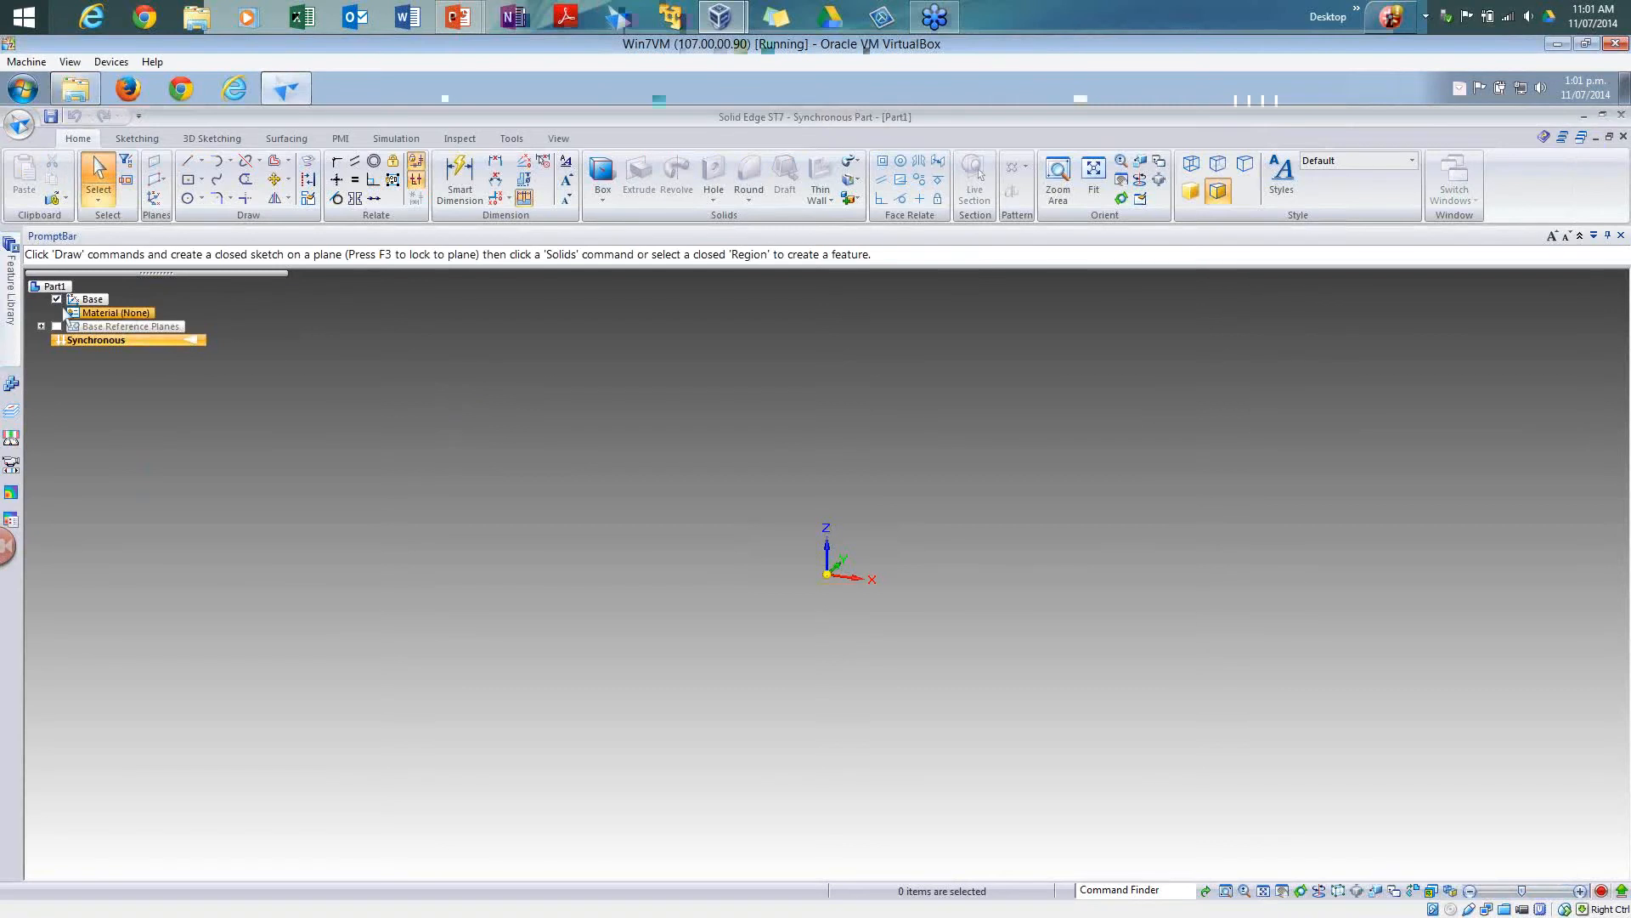
right_click(53, 287)
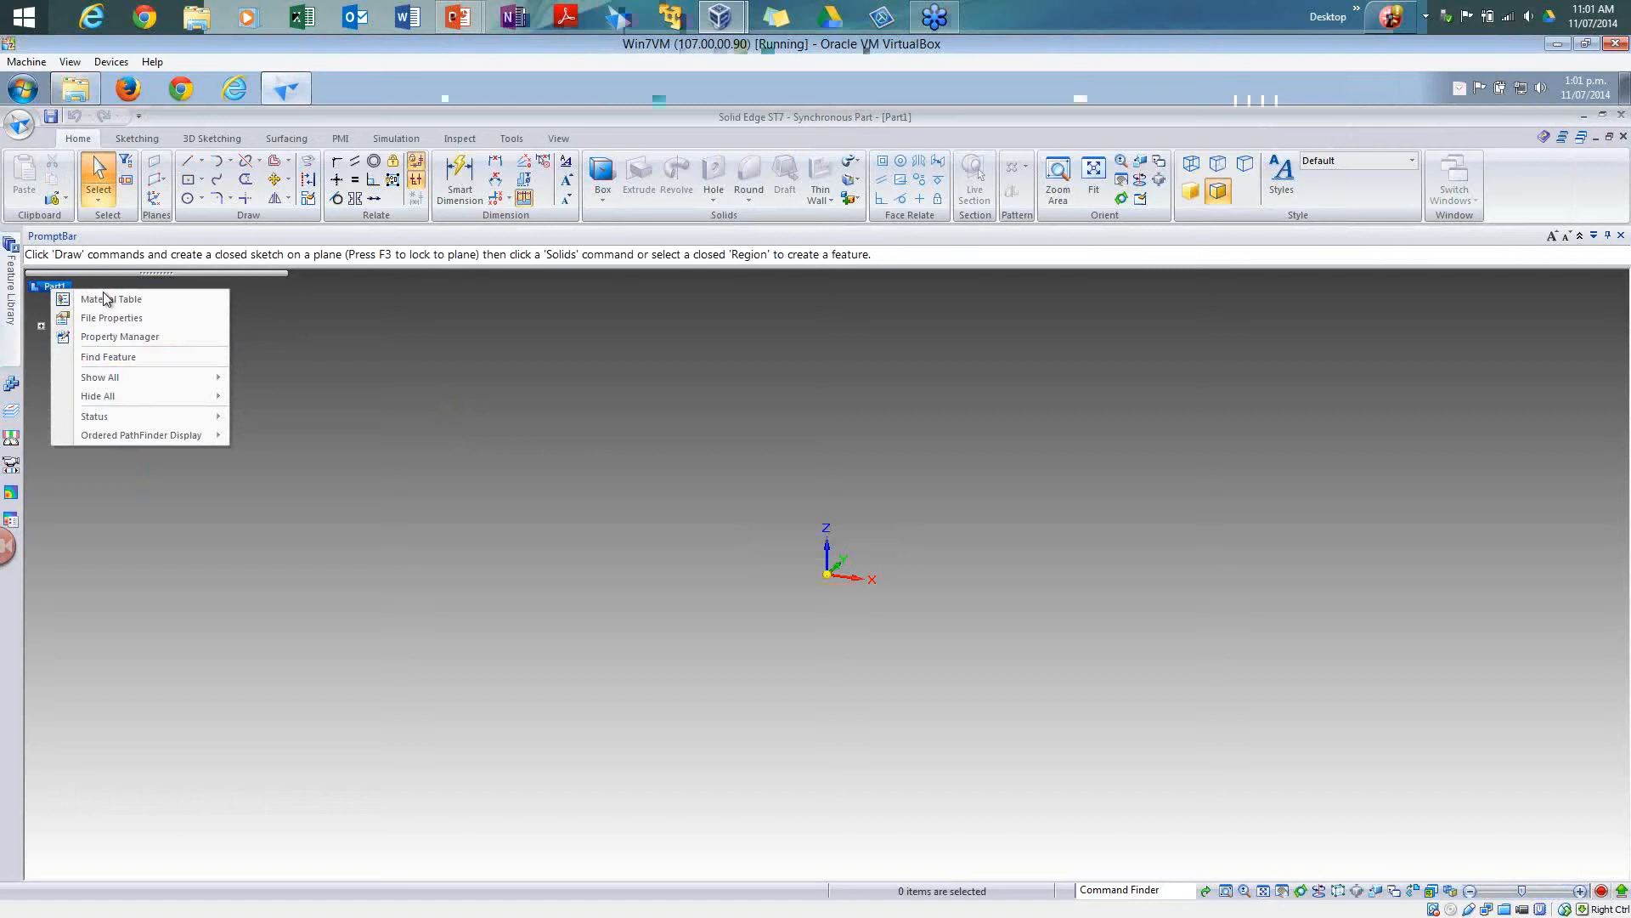
left_click(375, 315)
right_click(144, 314)
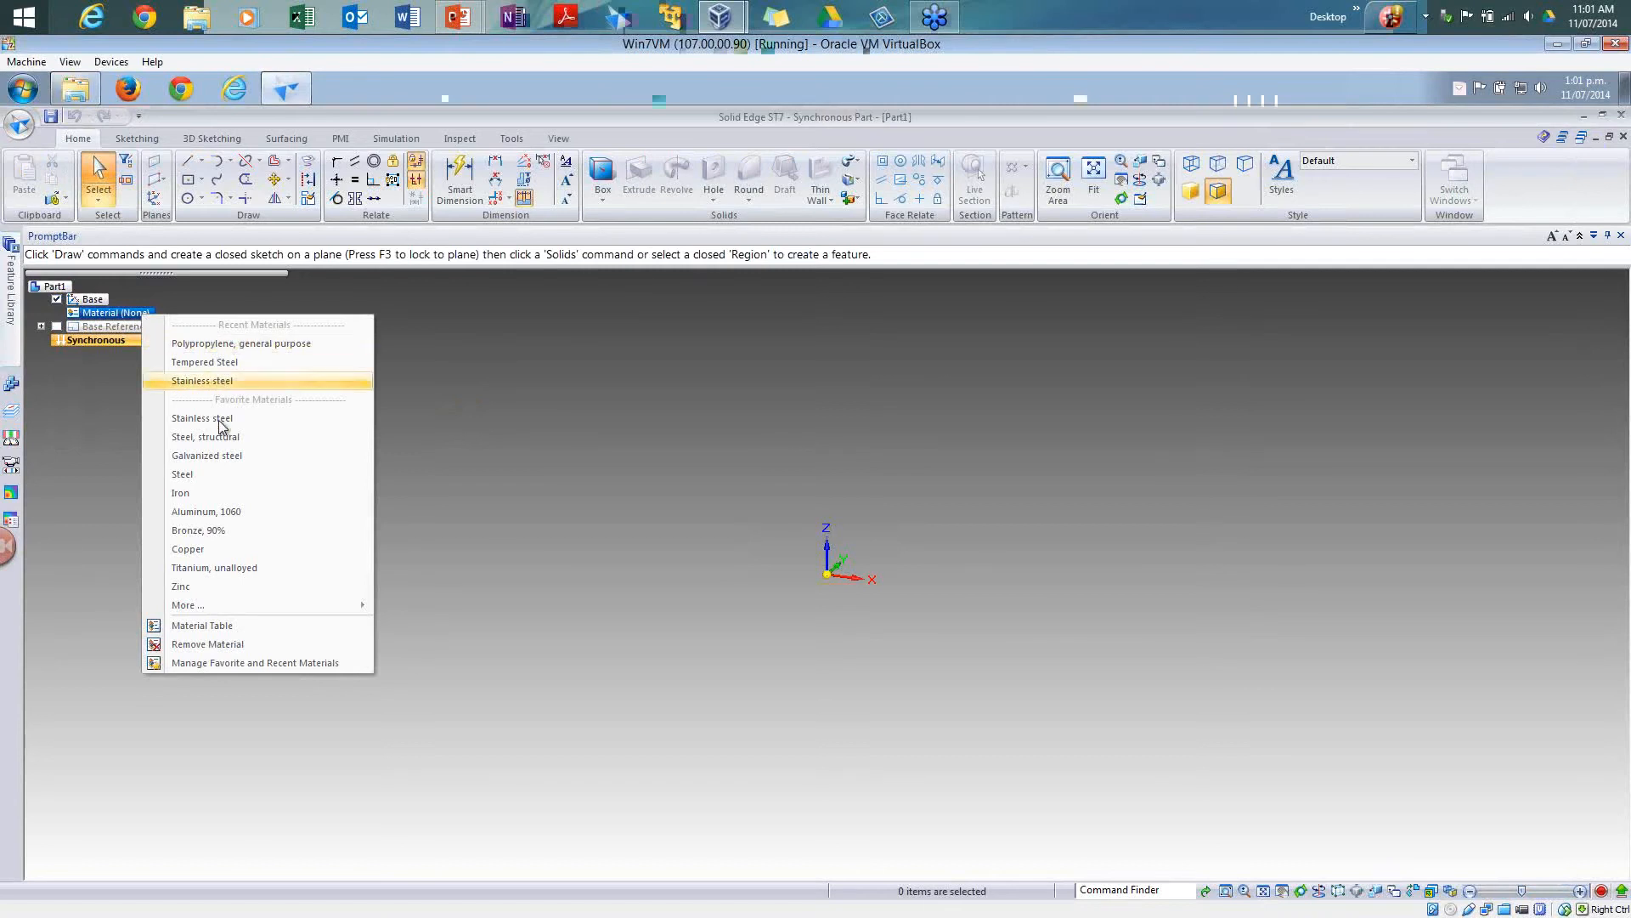
mouse_move(222, 603)
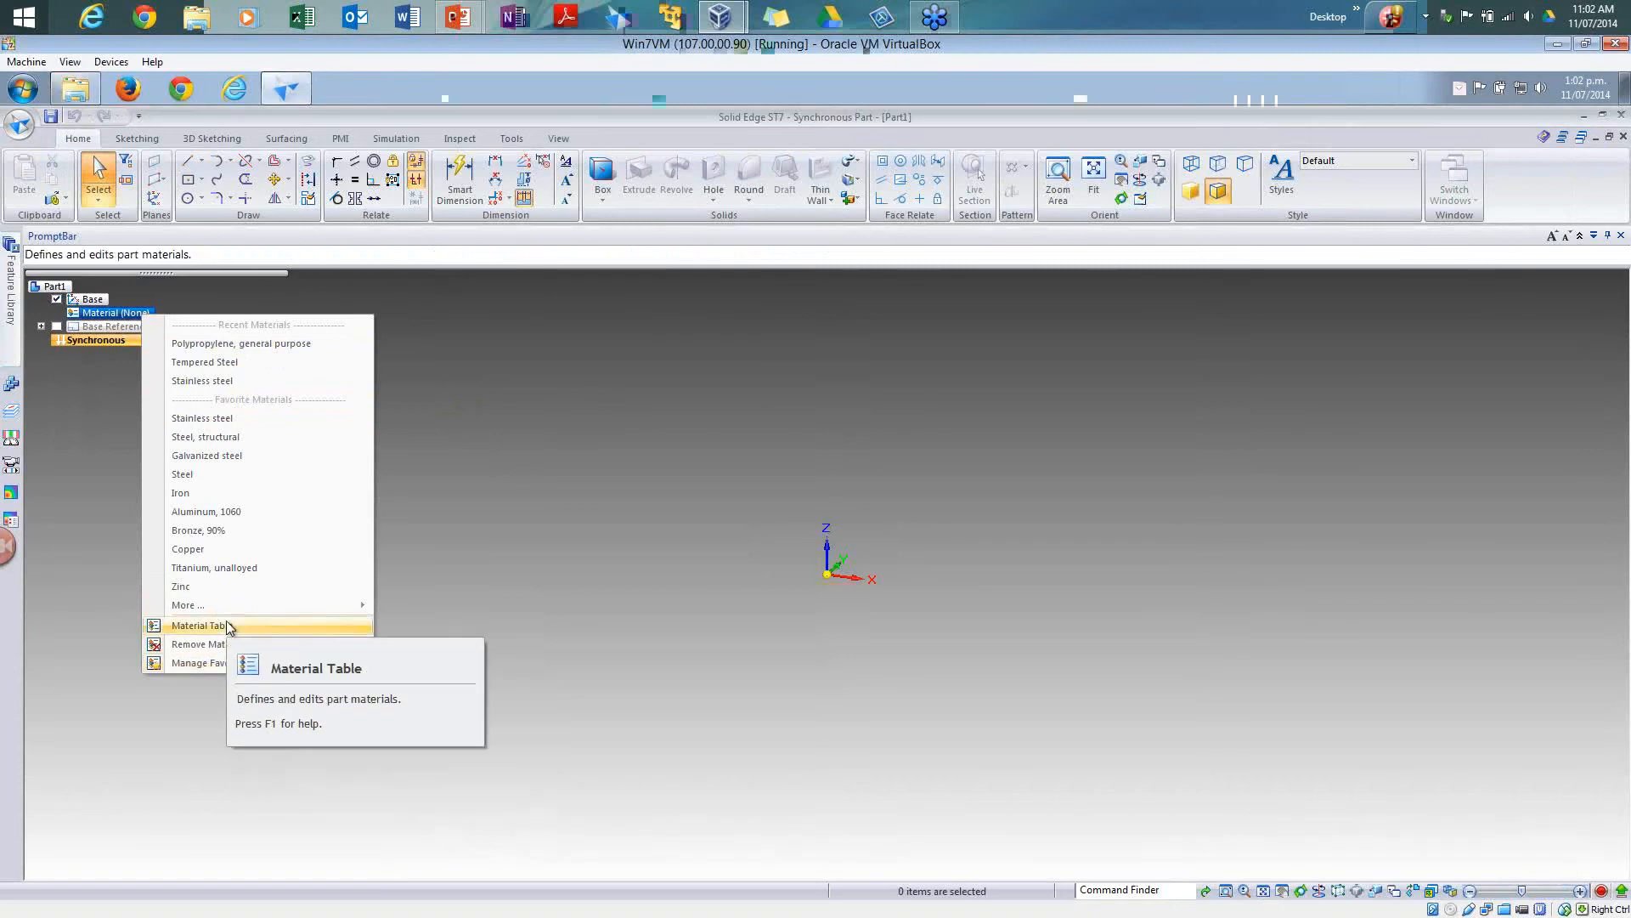
left_click(510, 512)
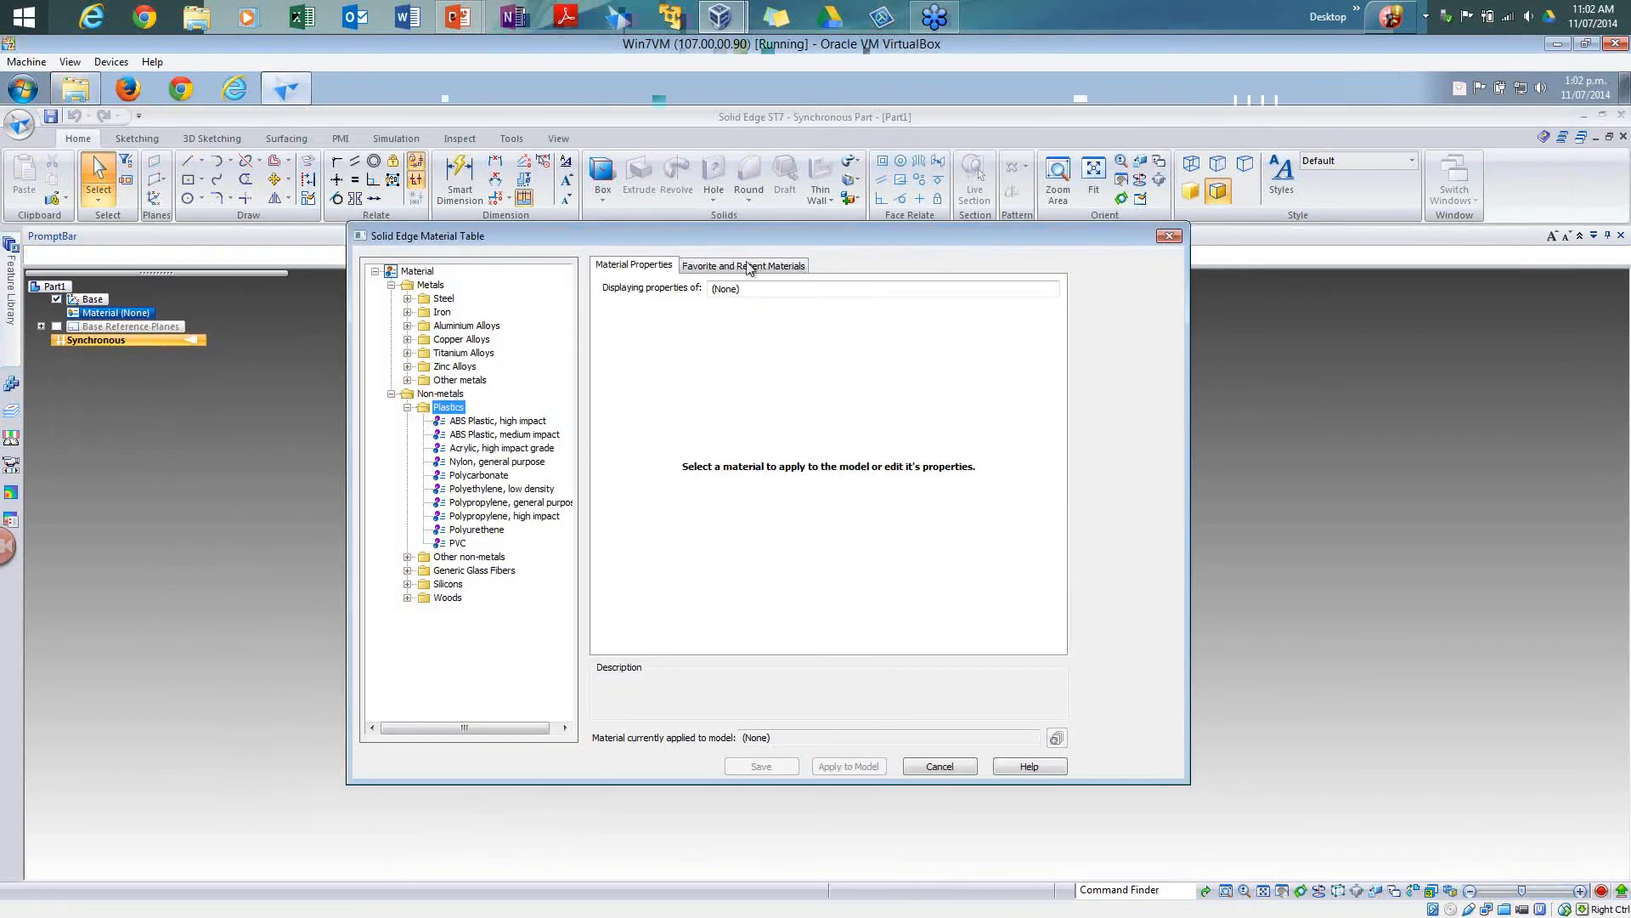
Step: Look through the favorite materials, including Stainless steel, Galvanized steel and Aluminum, 1060, and return to the material properties
left_click(748, 267)
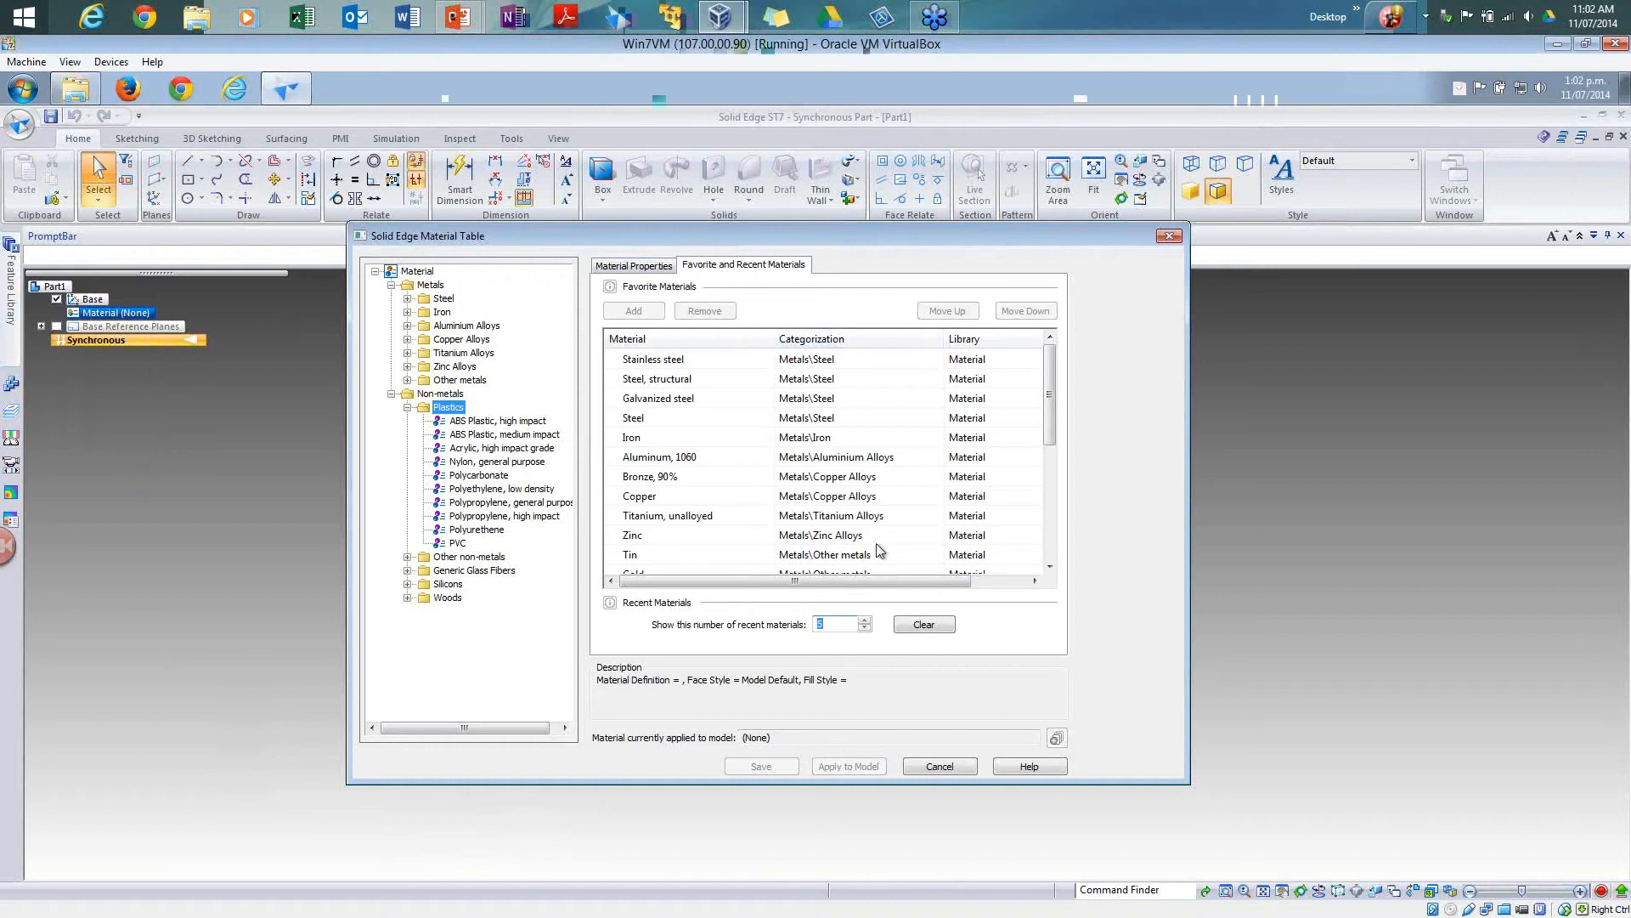
left_click(673, 362)
left_click(660, 399)
left_click(659, 457)
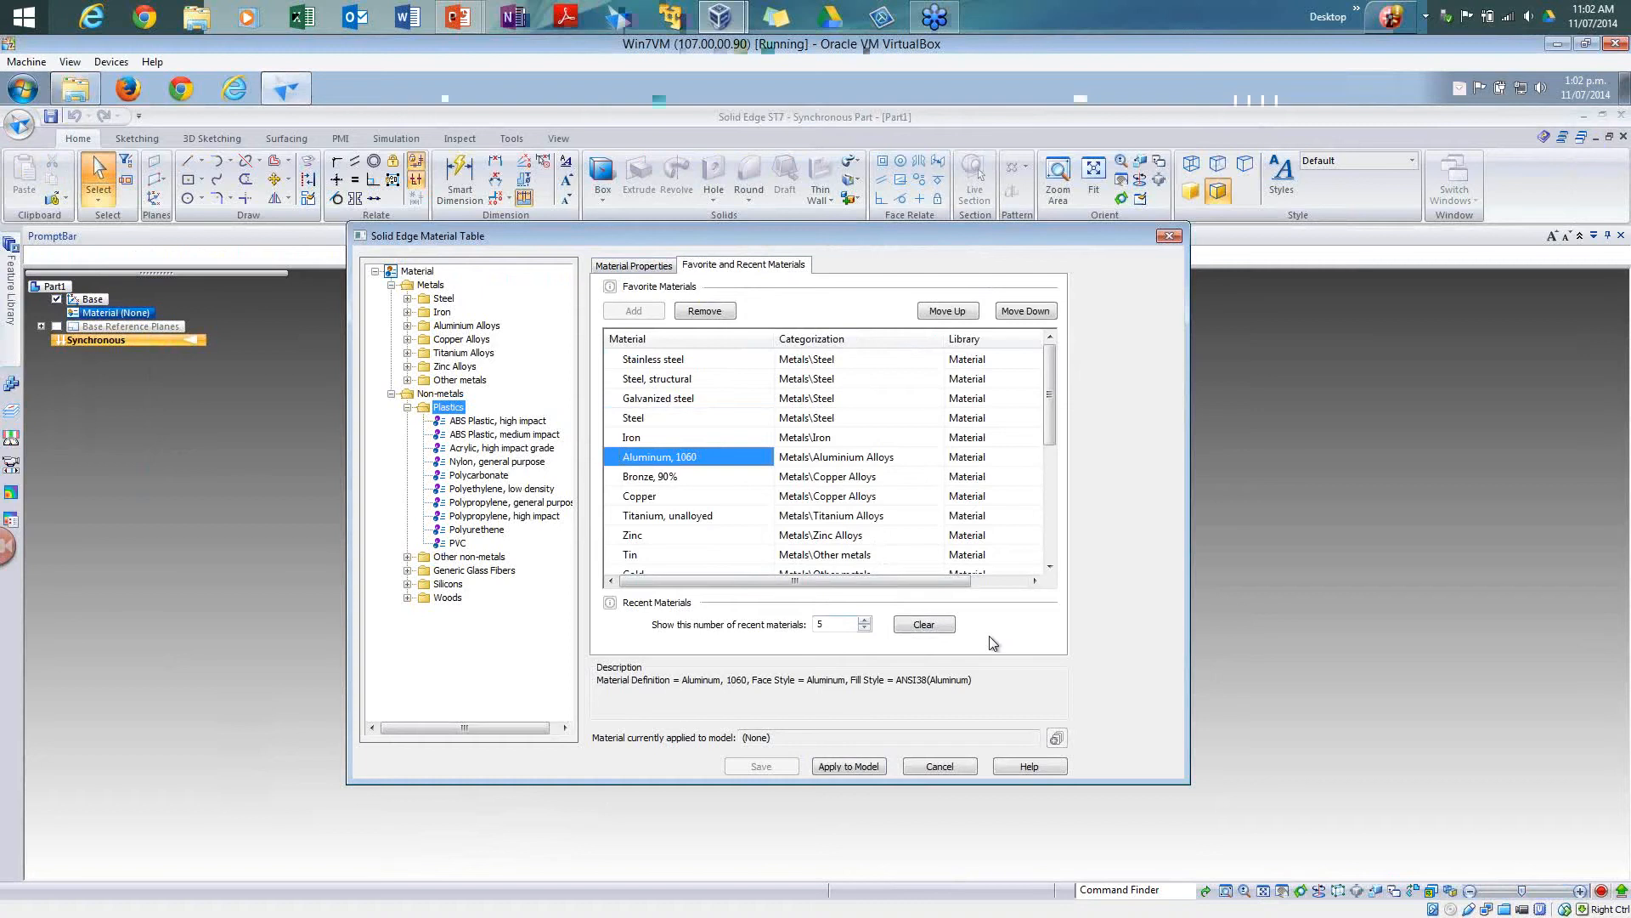
left_click(643, 269)
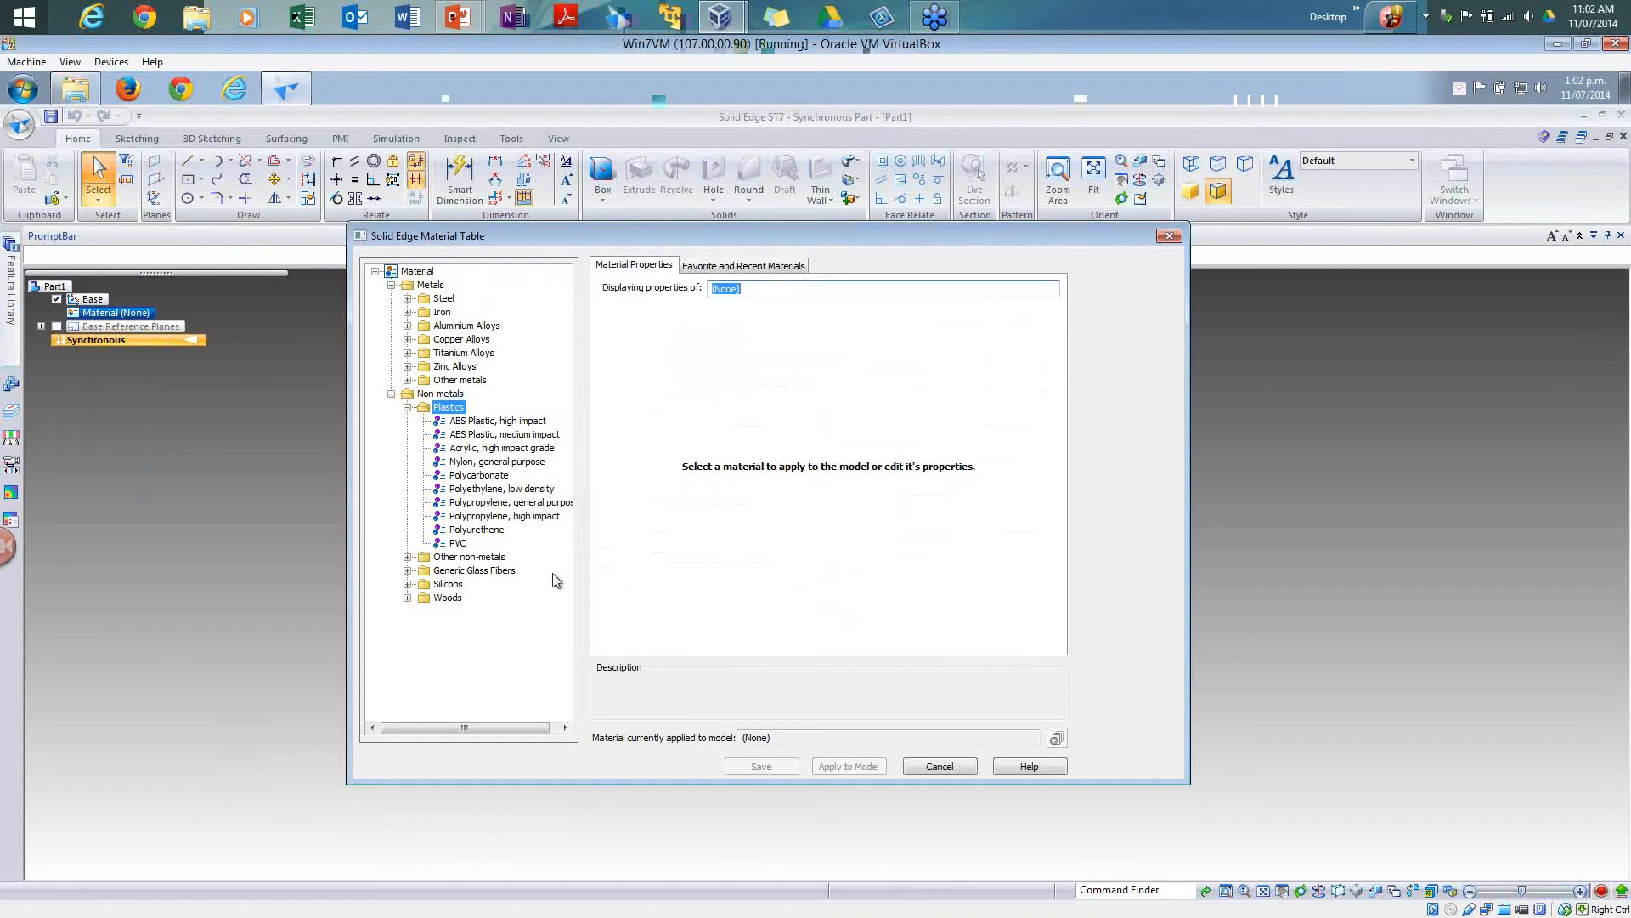
left_click(483, 673)
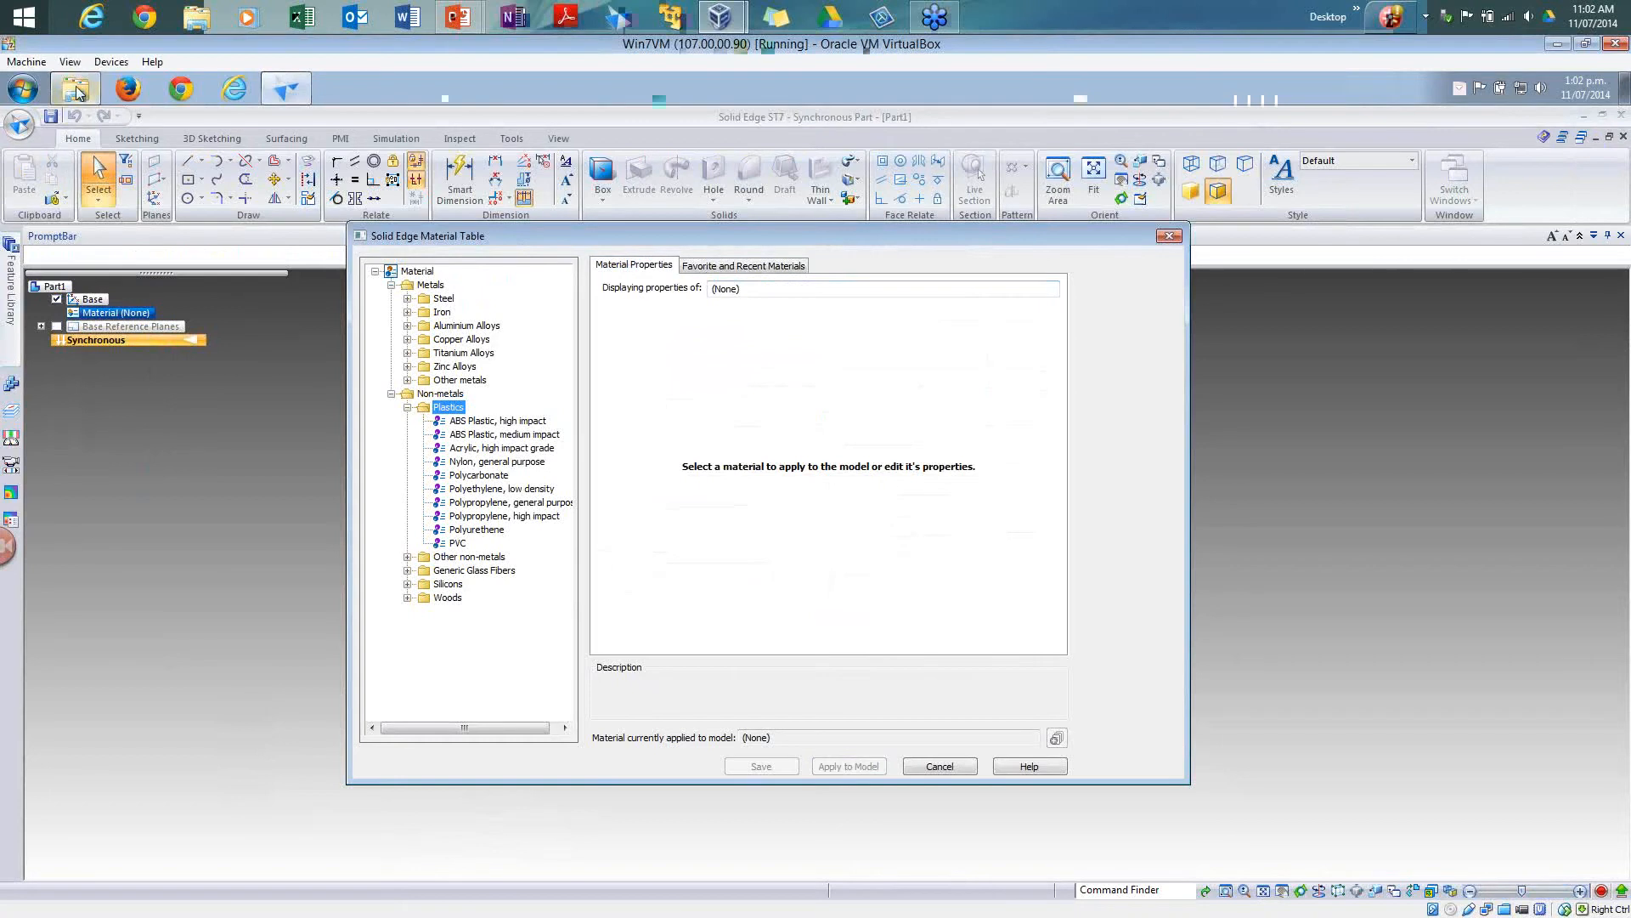
Step: Switch to Windows Explorer and go to the folder C:\SPLM\Solid Edge ST7\Preferences\Materials
mouse_move(78, 92)
left_click(72, 127)
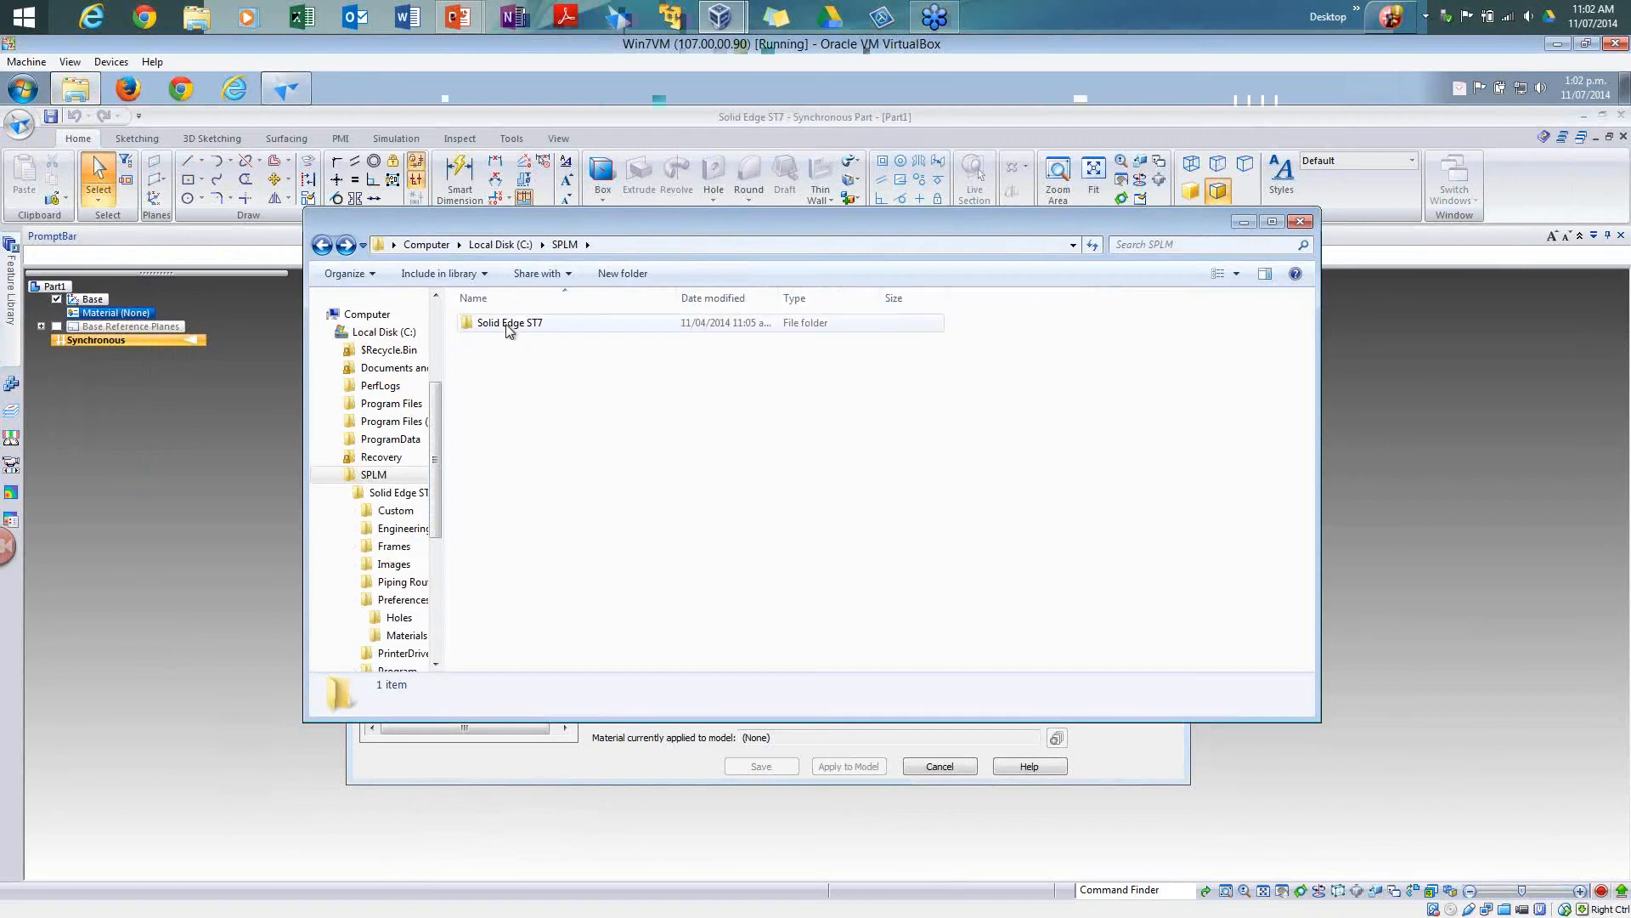
double_click(508, 324)
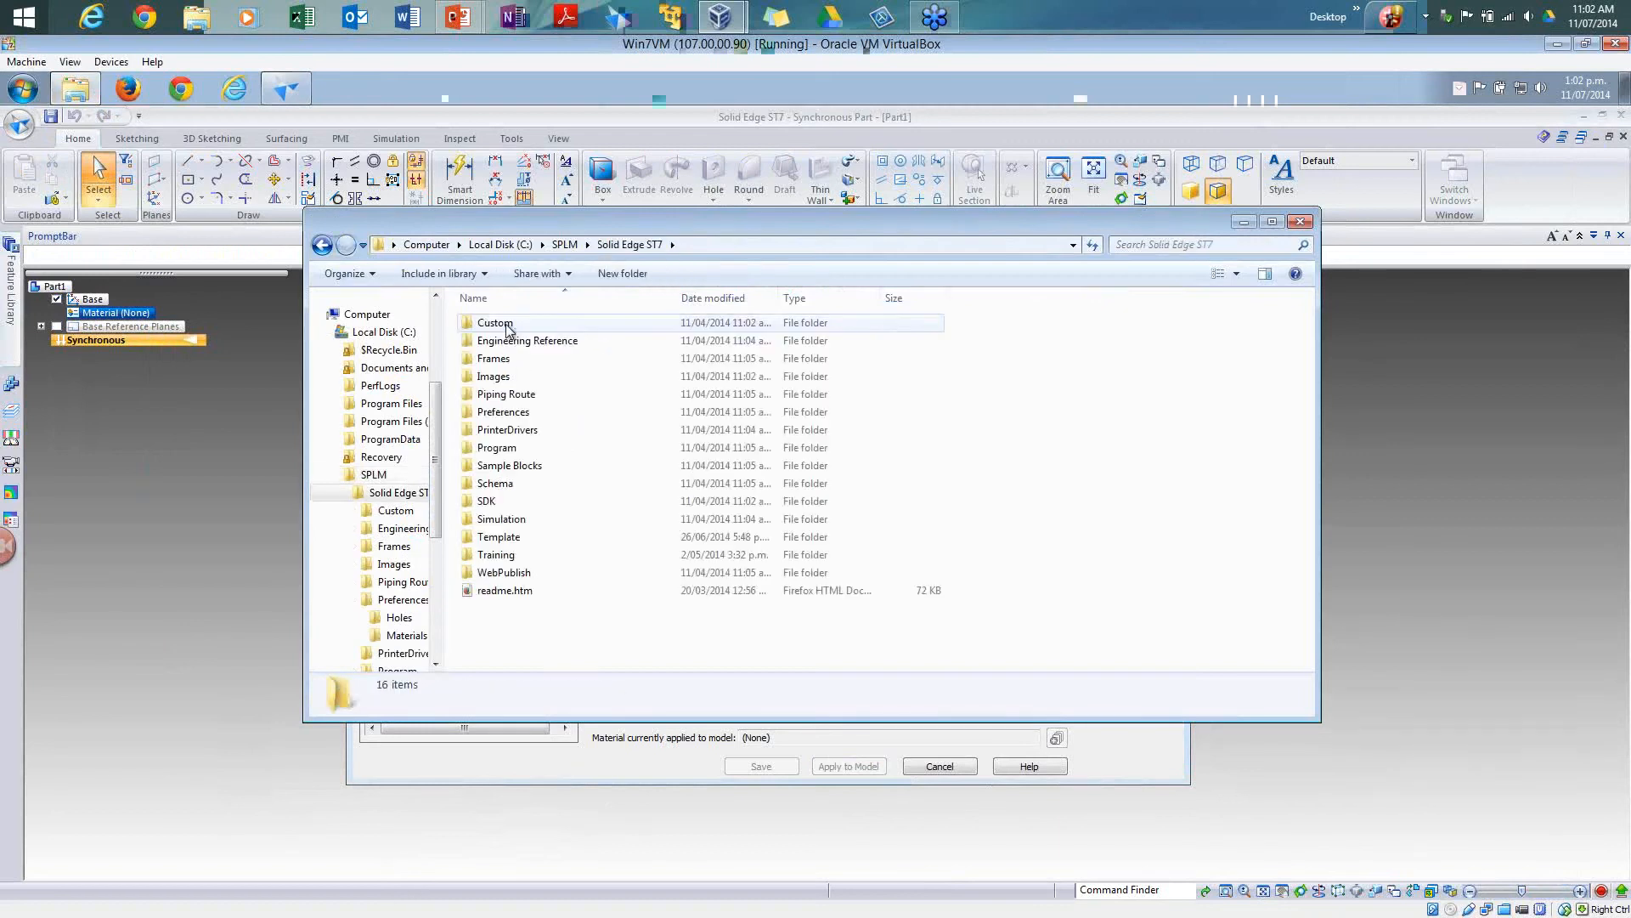
double_click(540, 417)
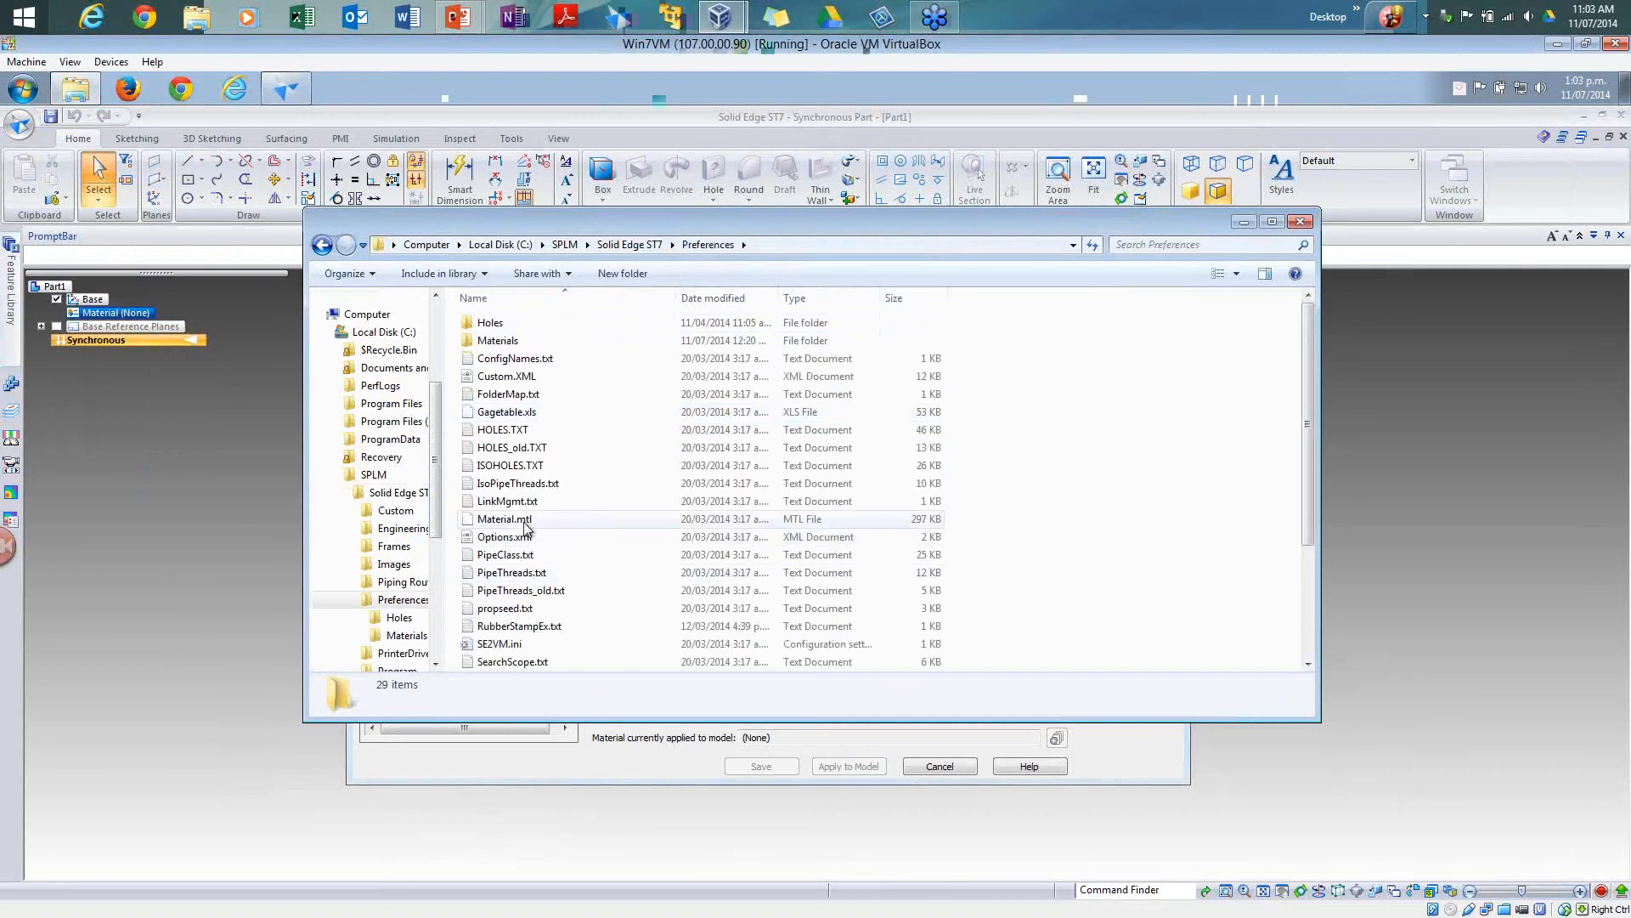
double_click(528, 341)
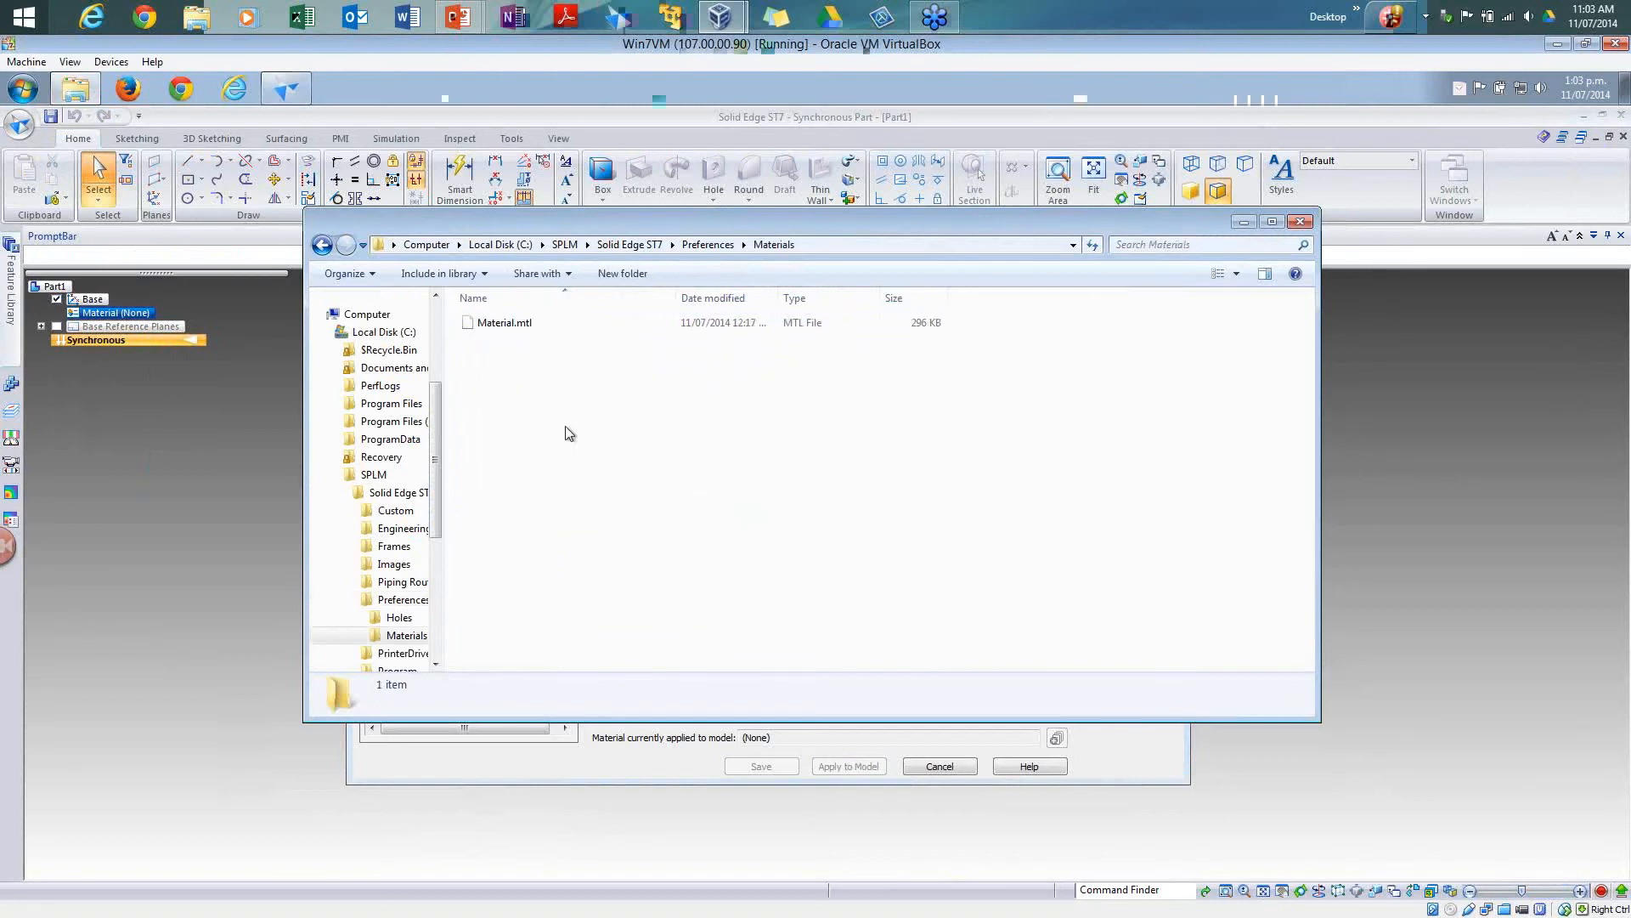
Step: Duplicate Material.mtl in the same folder, rename the copy to Cadimage.mtl and leave the file browser
left_click(493, 328)
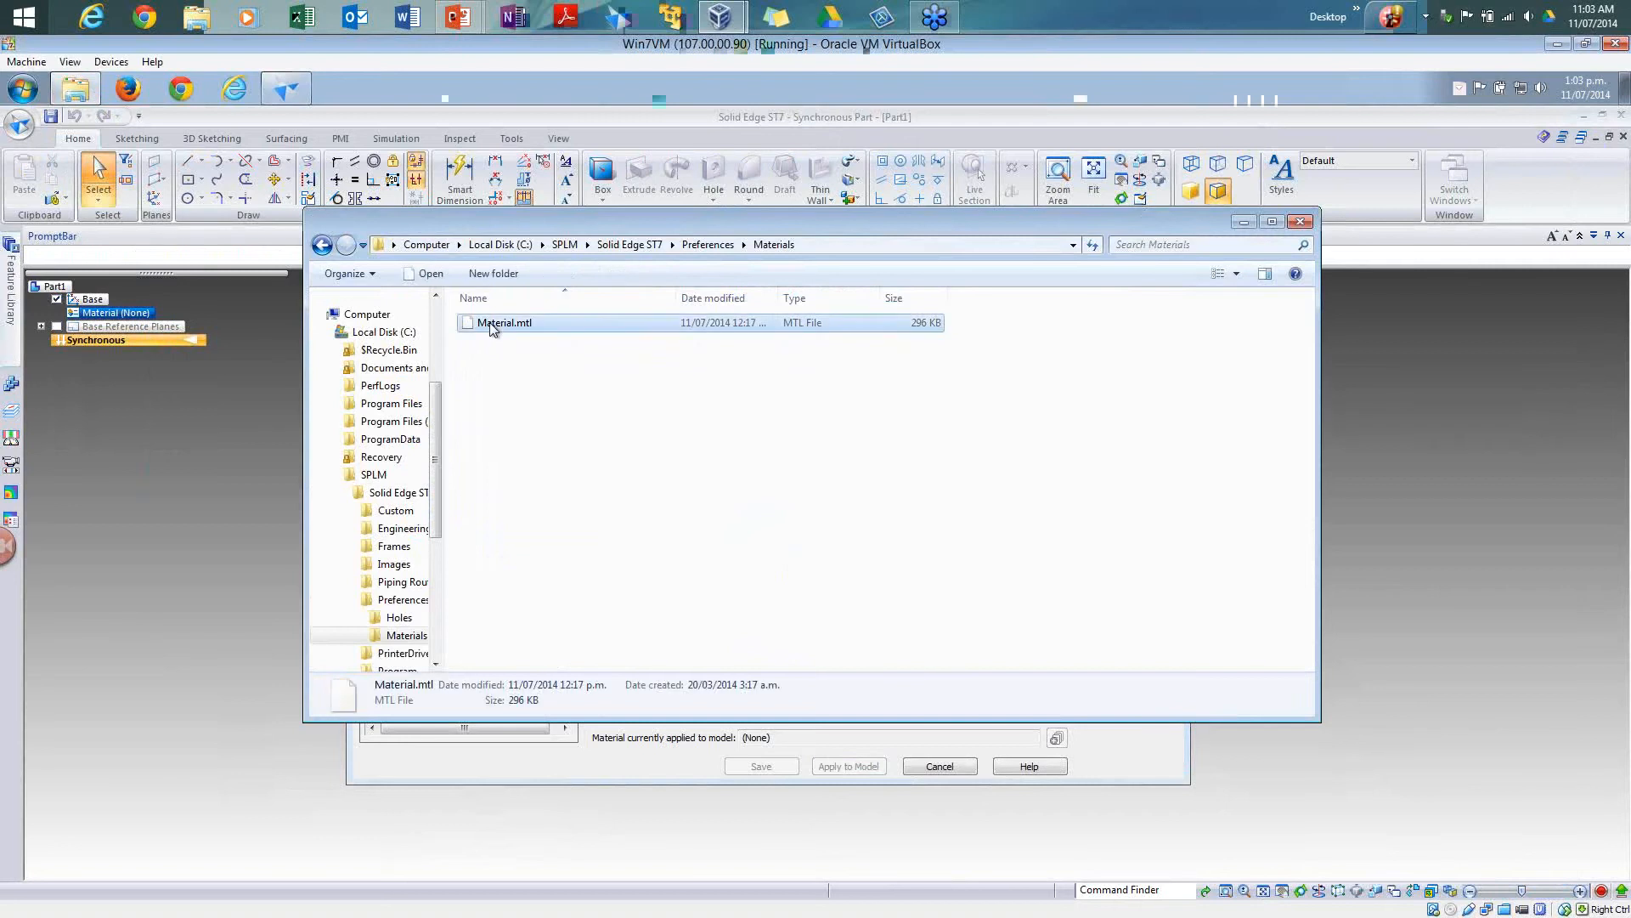
right_click_drag(515, 348, 536, 385)
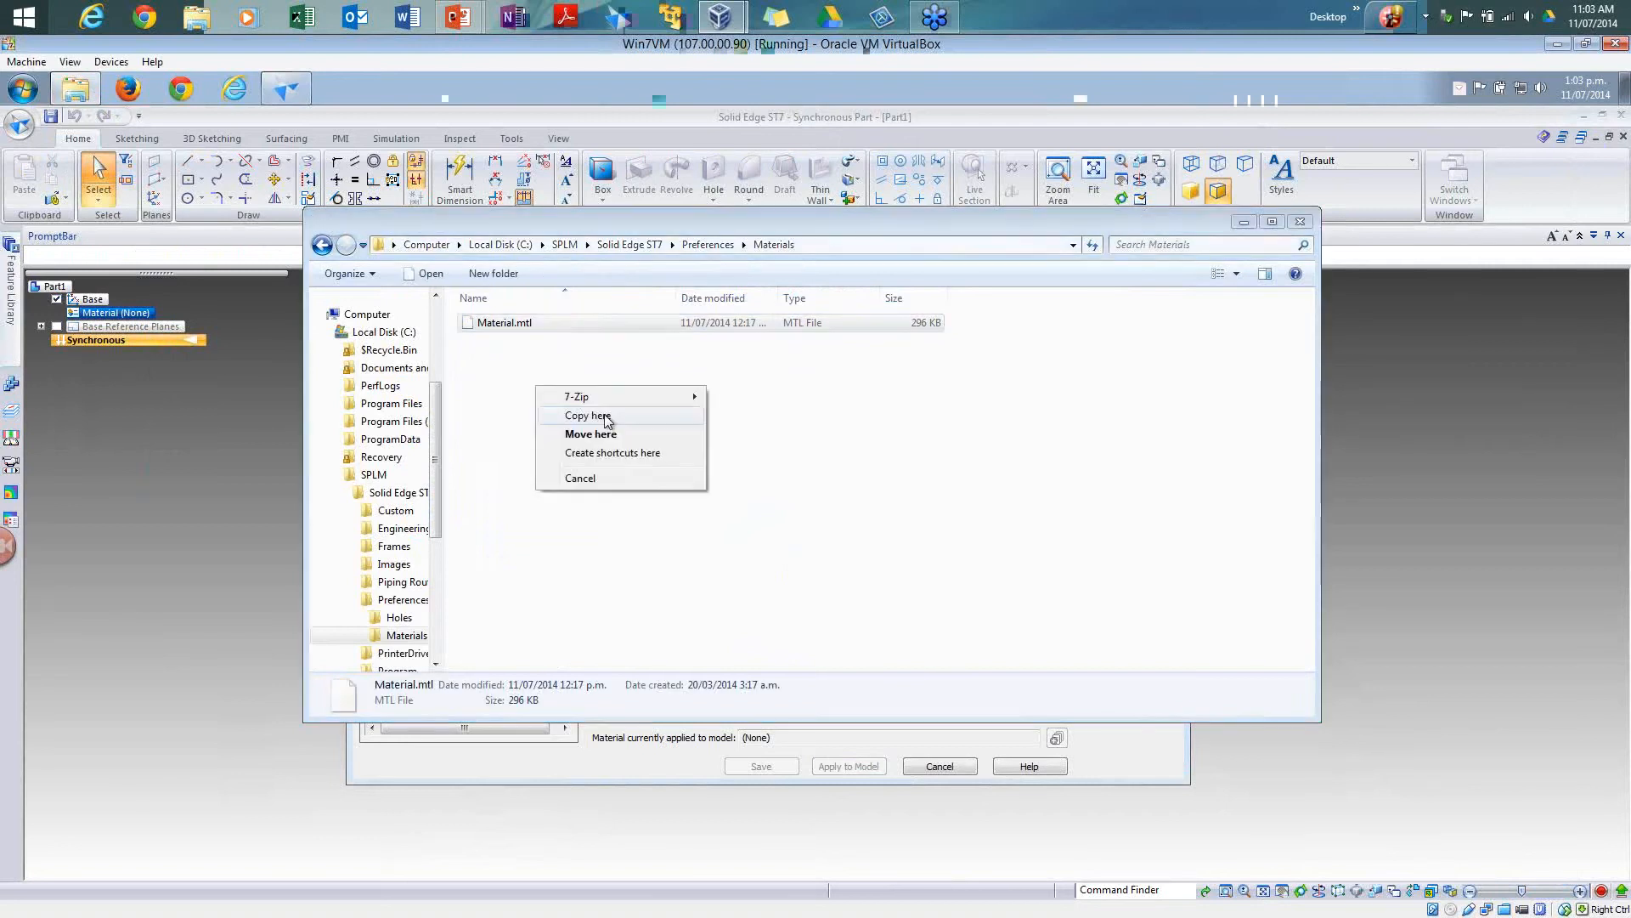
left_click(605, 417)
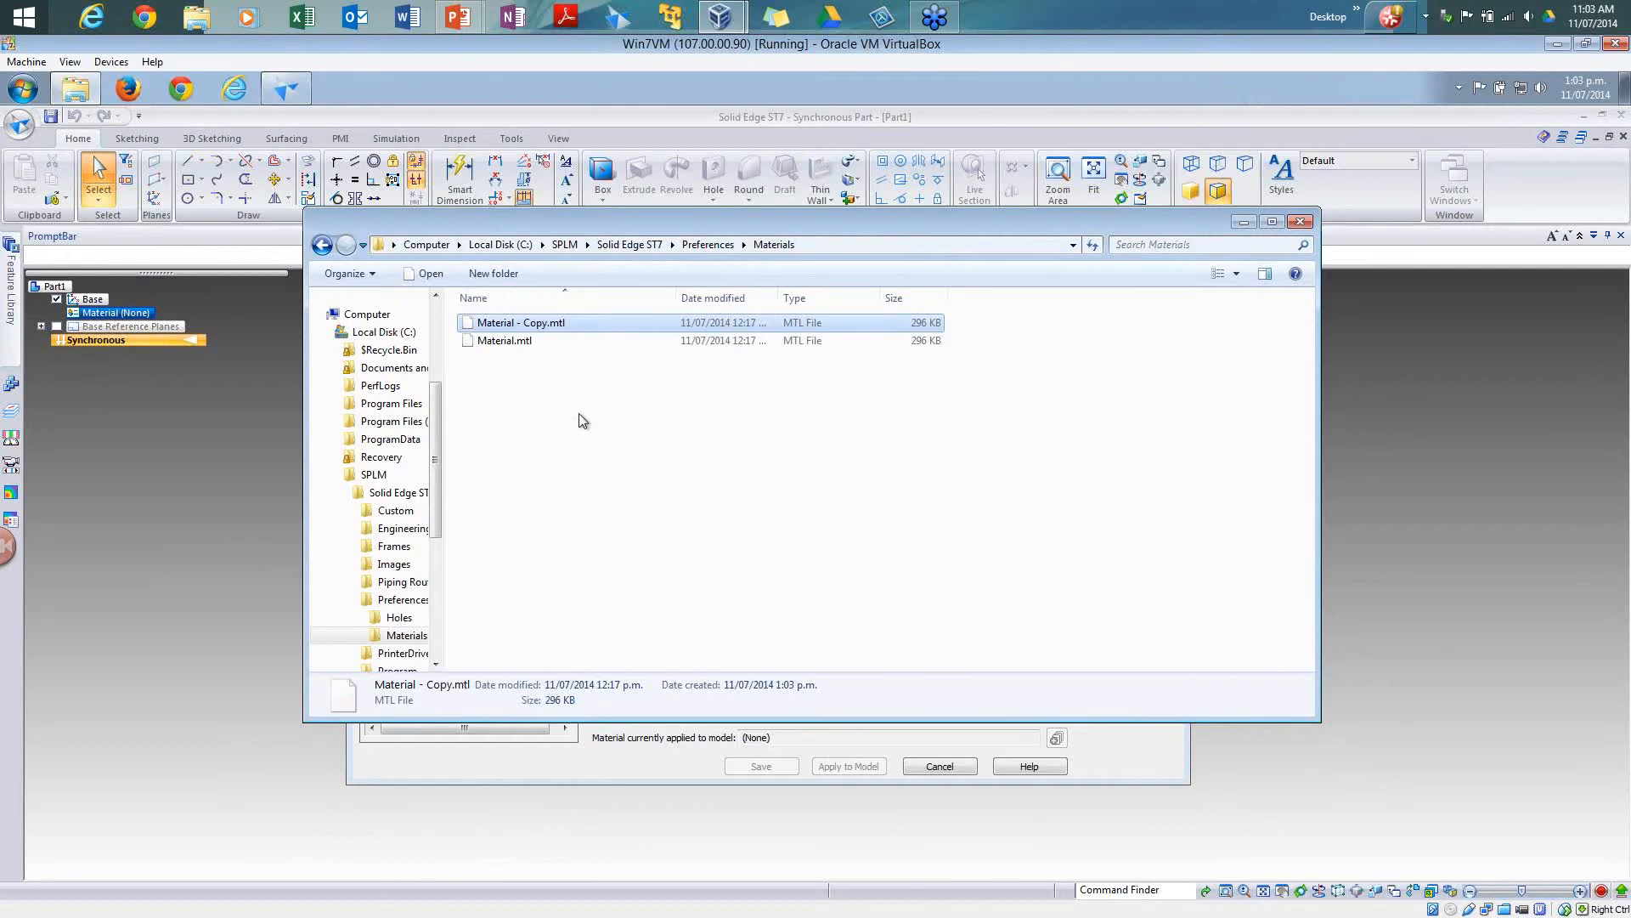
key("F2")
type("Cadimage")
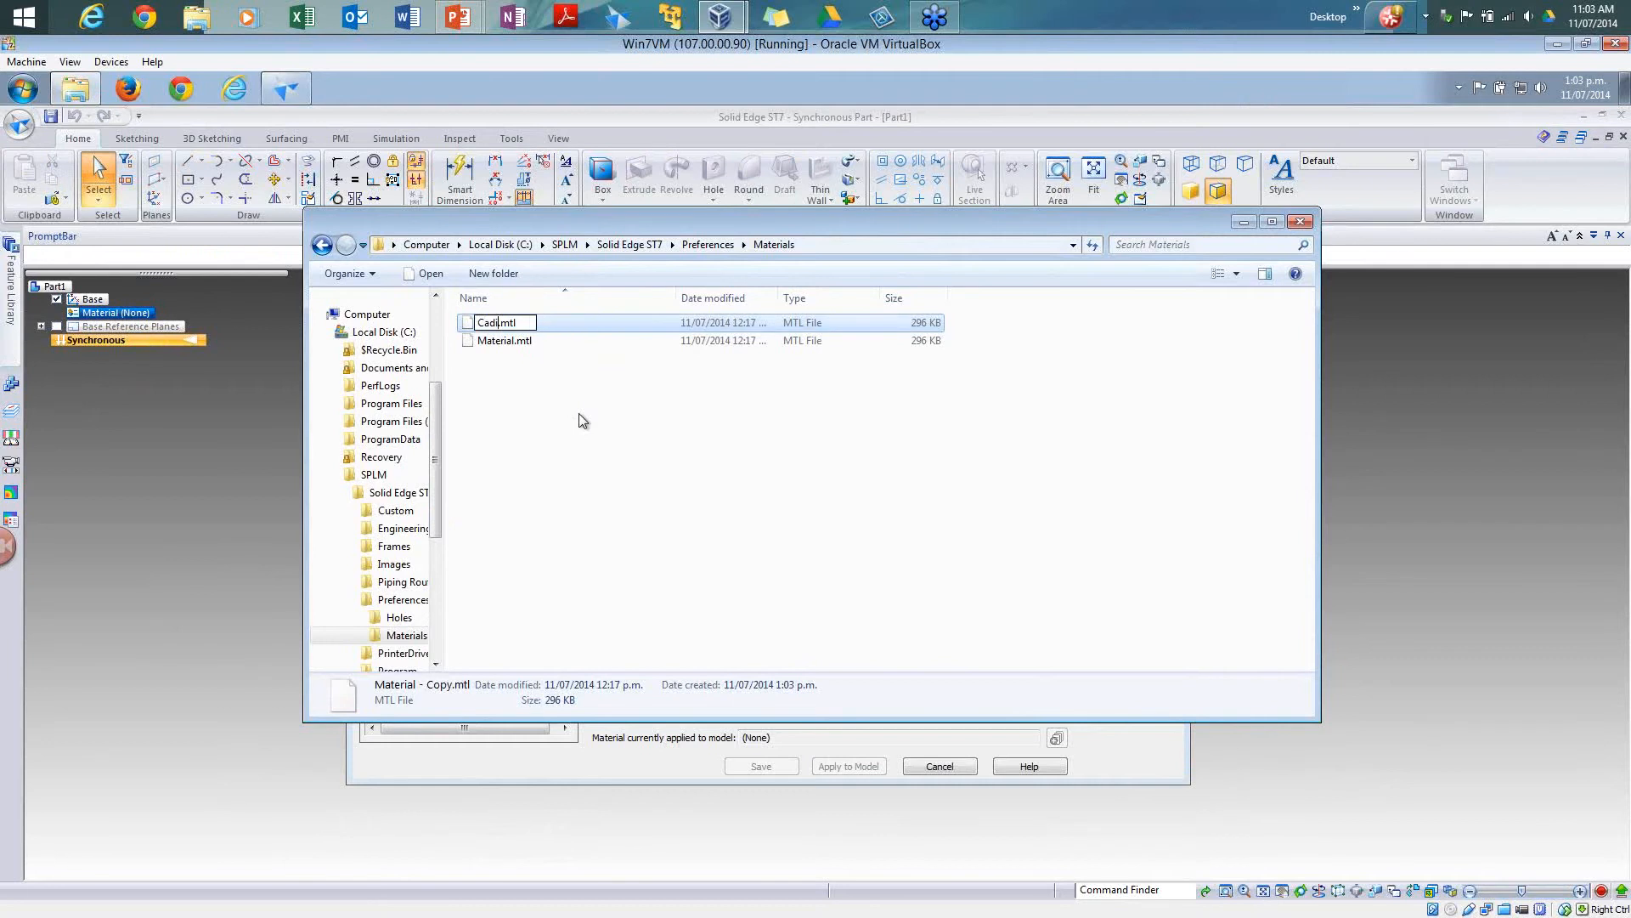
key("Return")
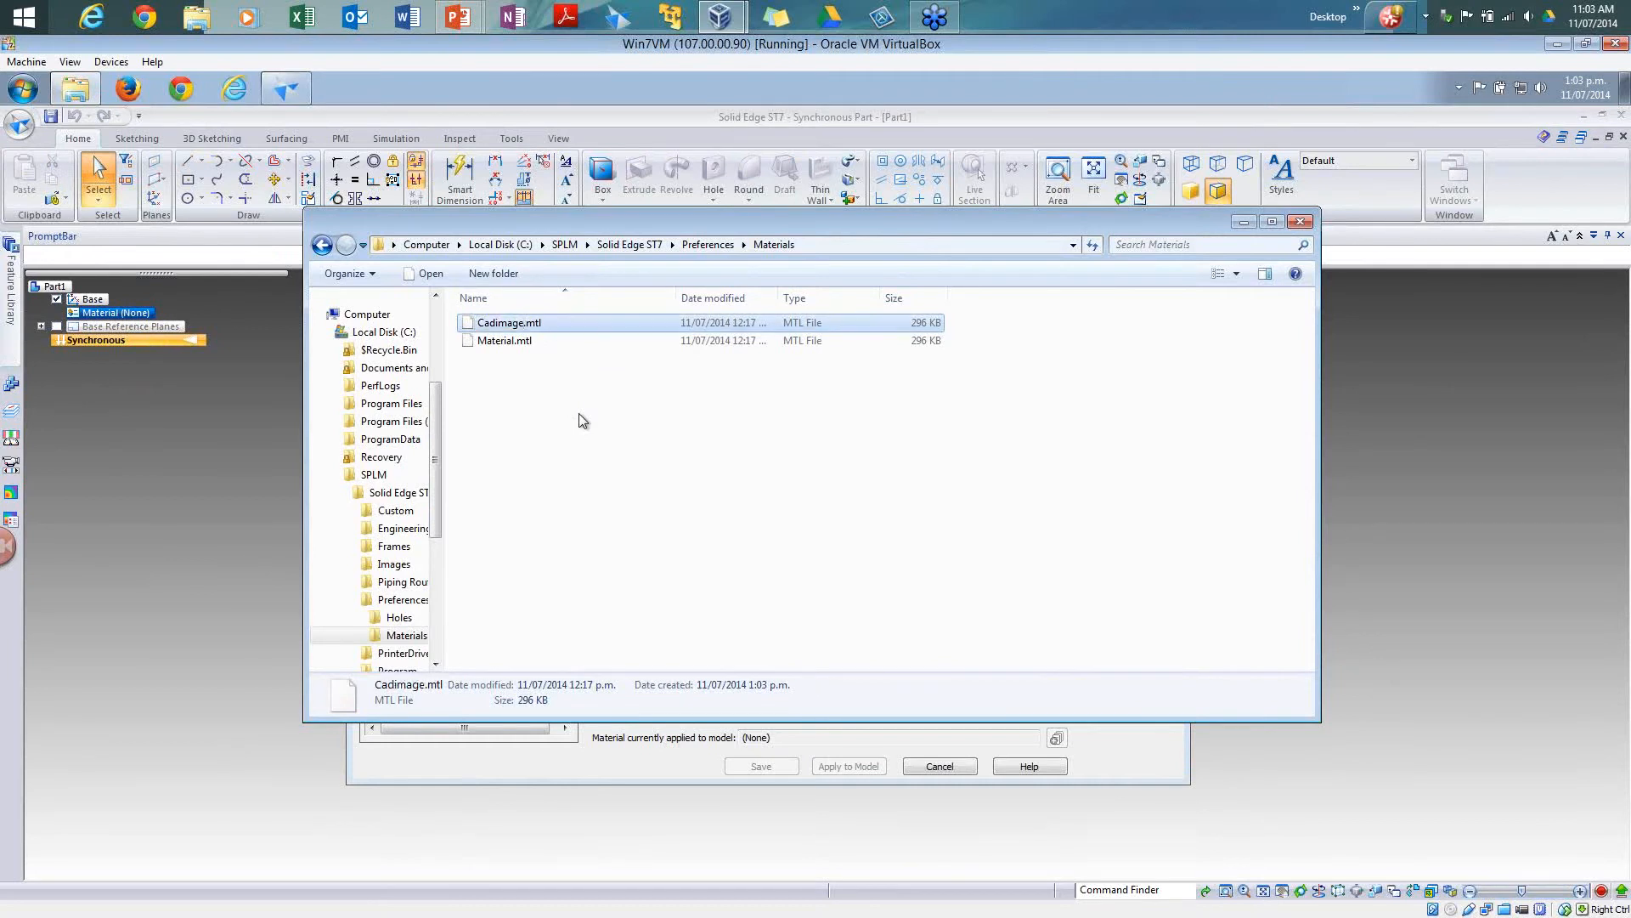
key("Escape")
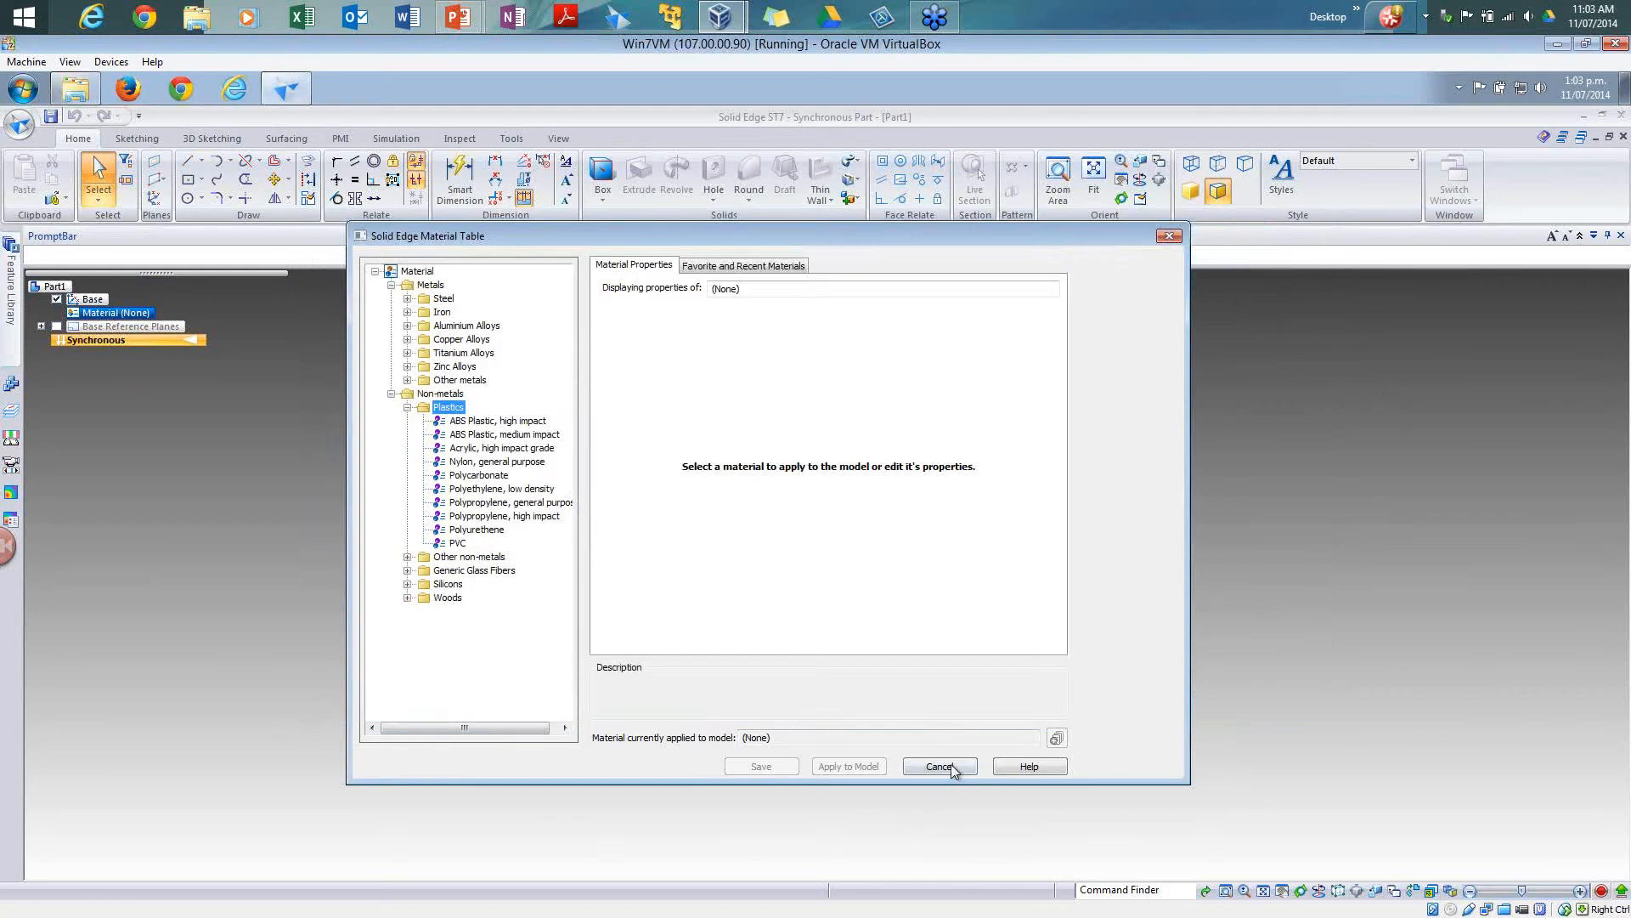
Step: Close and reopen the Material Table, collapse the Material library and select the Cadimage library
left_click(945, 765)
right_click(138, 312)
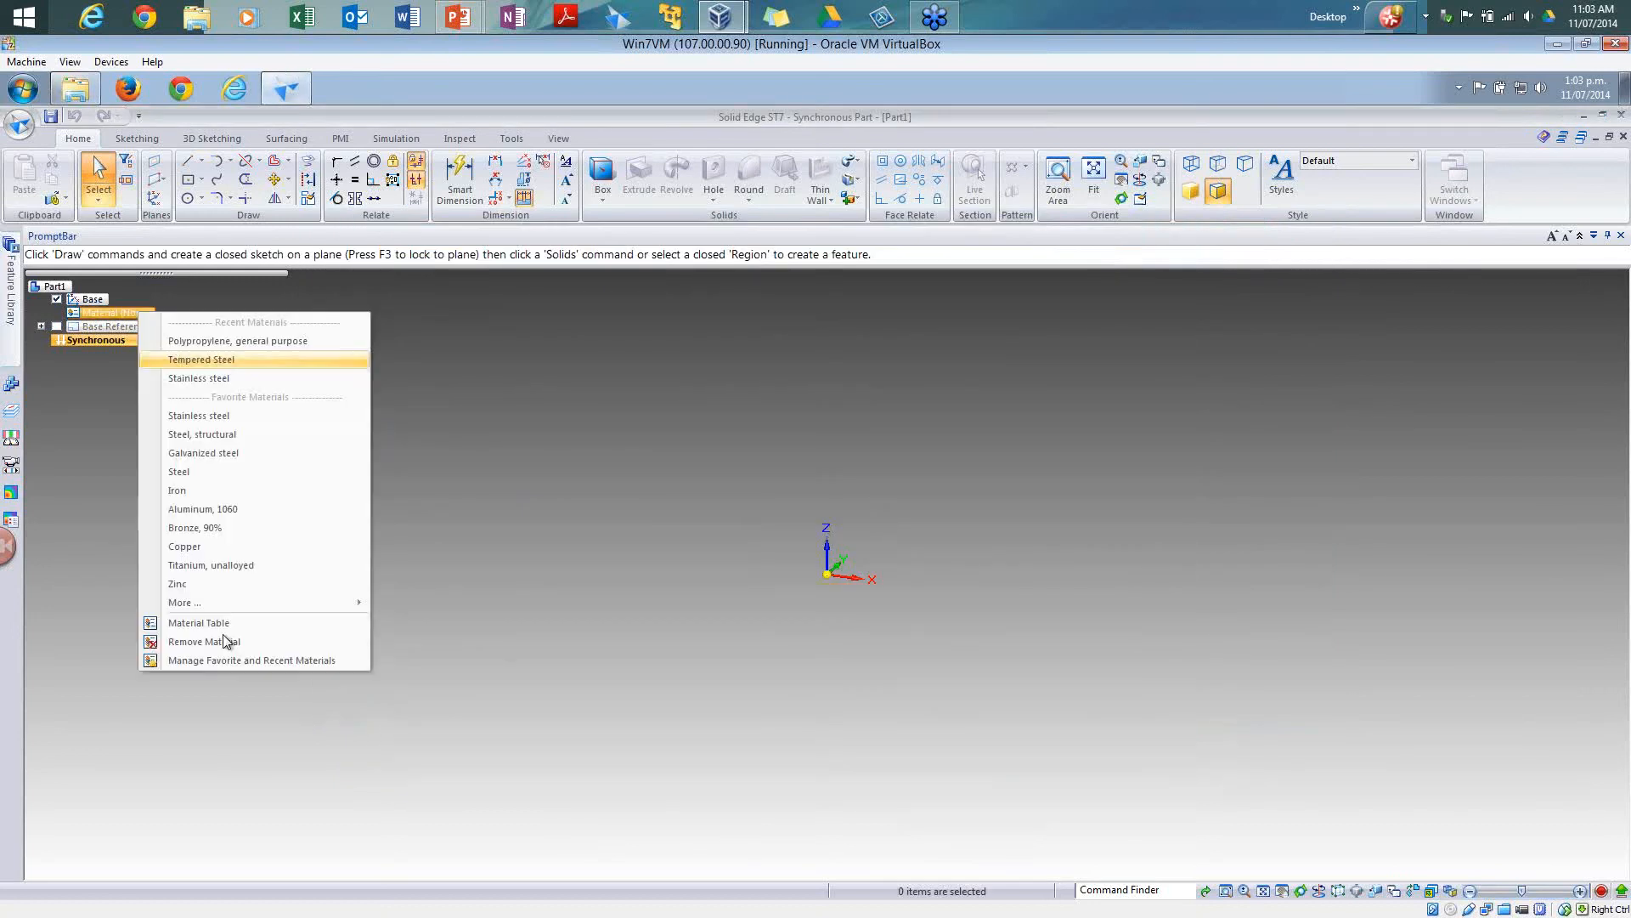
left_click(202, 622)
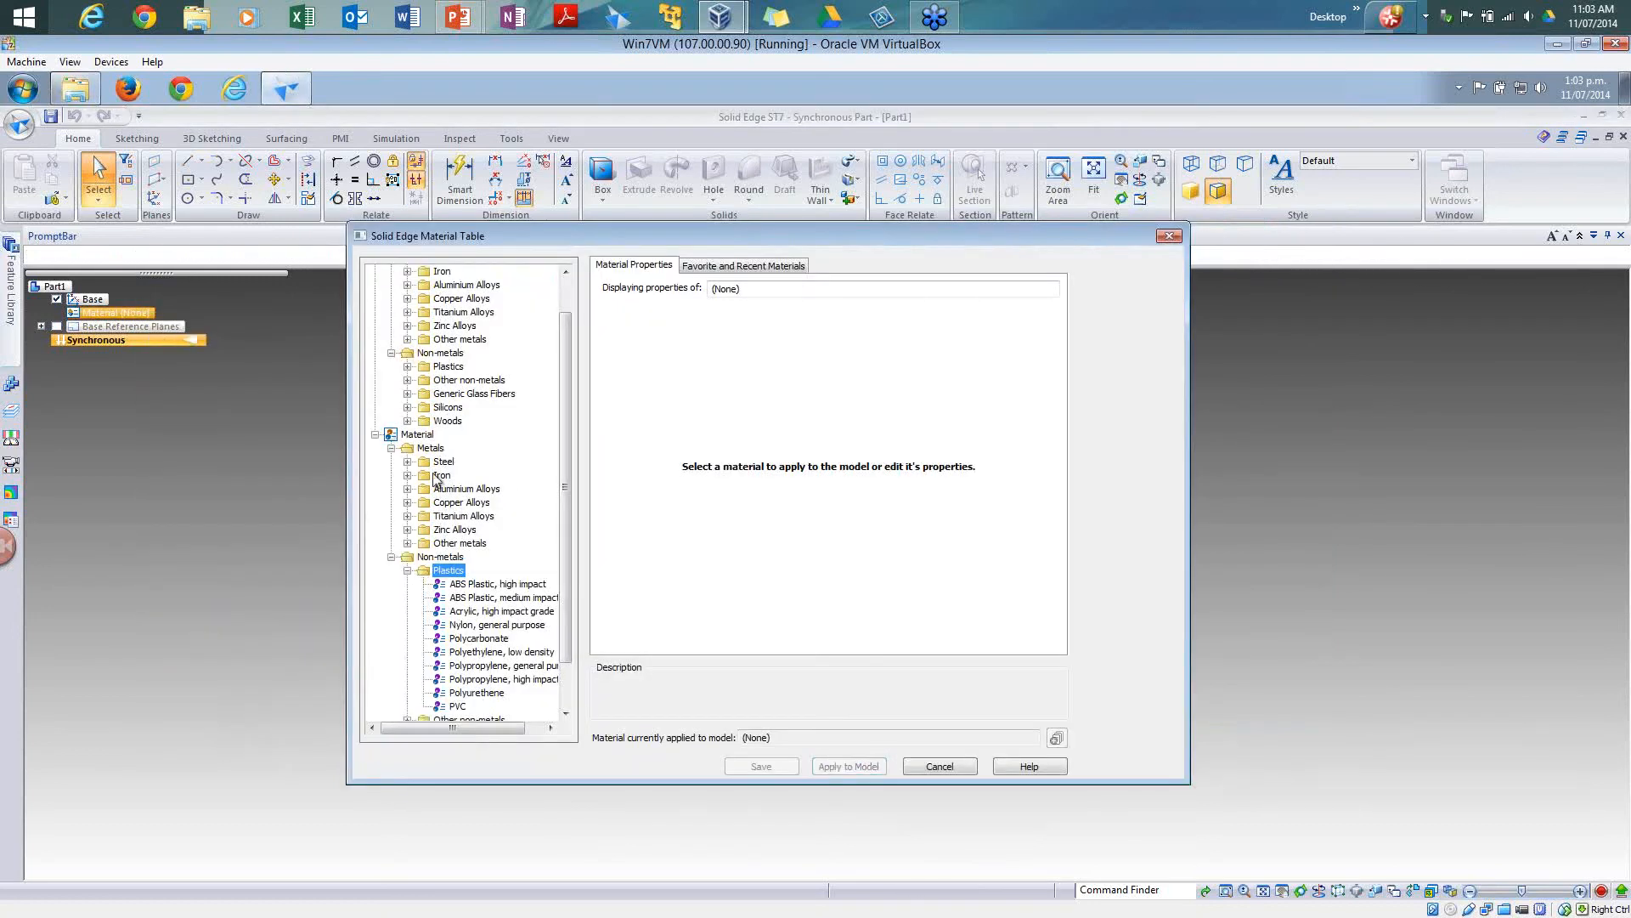
left_click(375, 435)
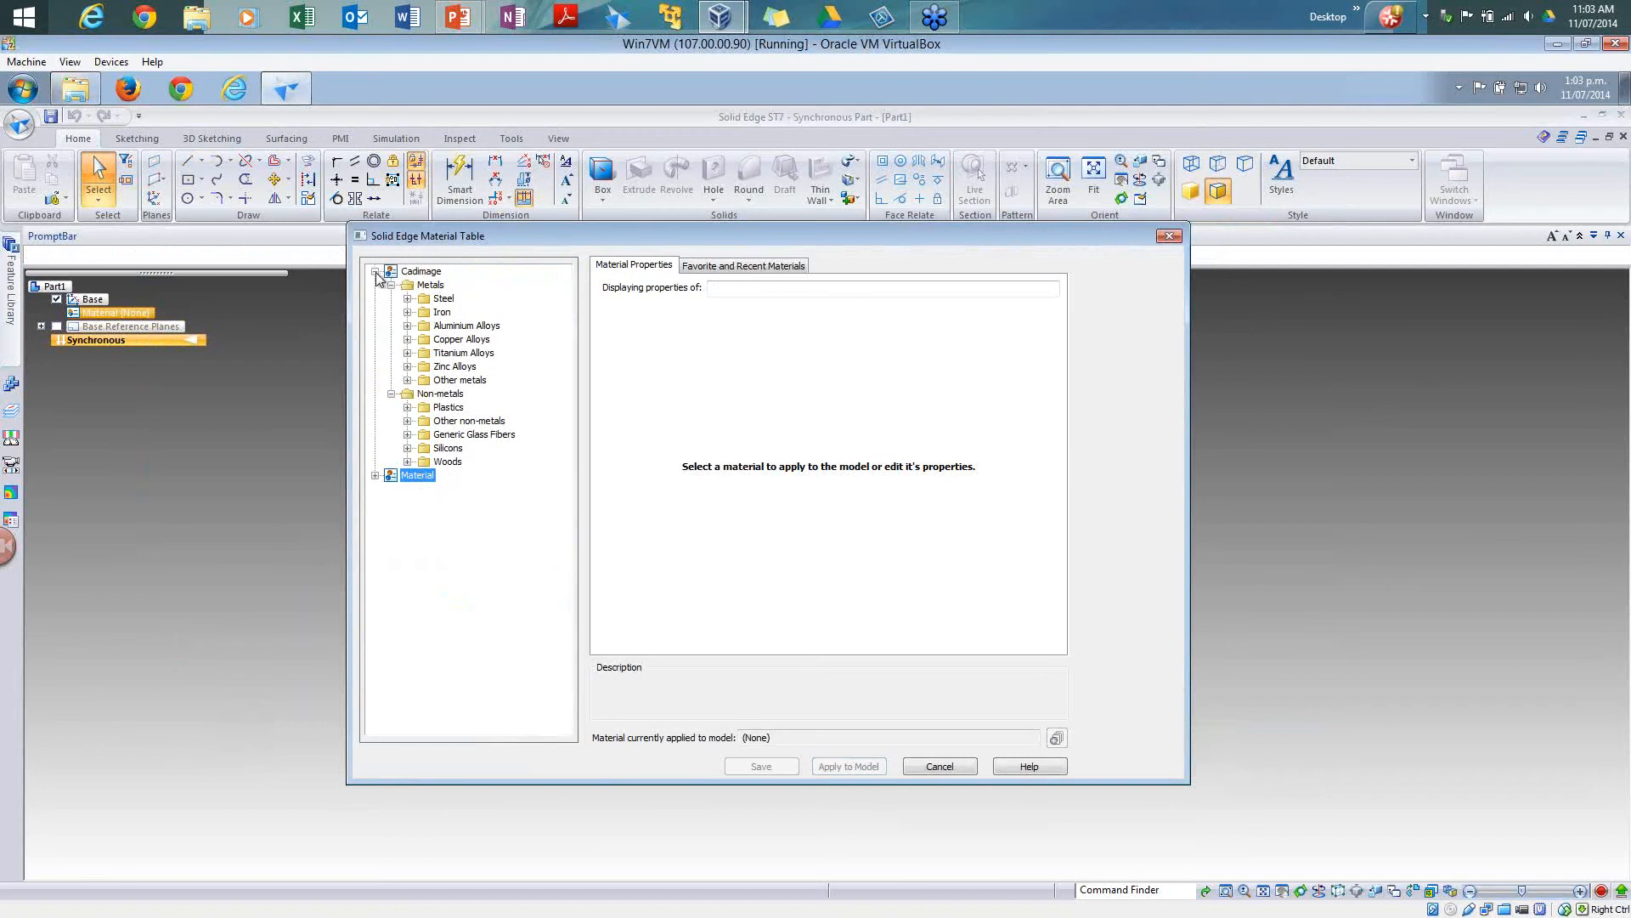
left_click(429, 272)
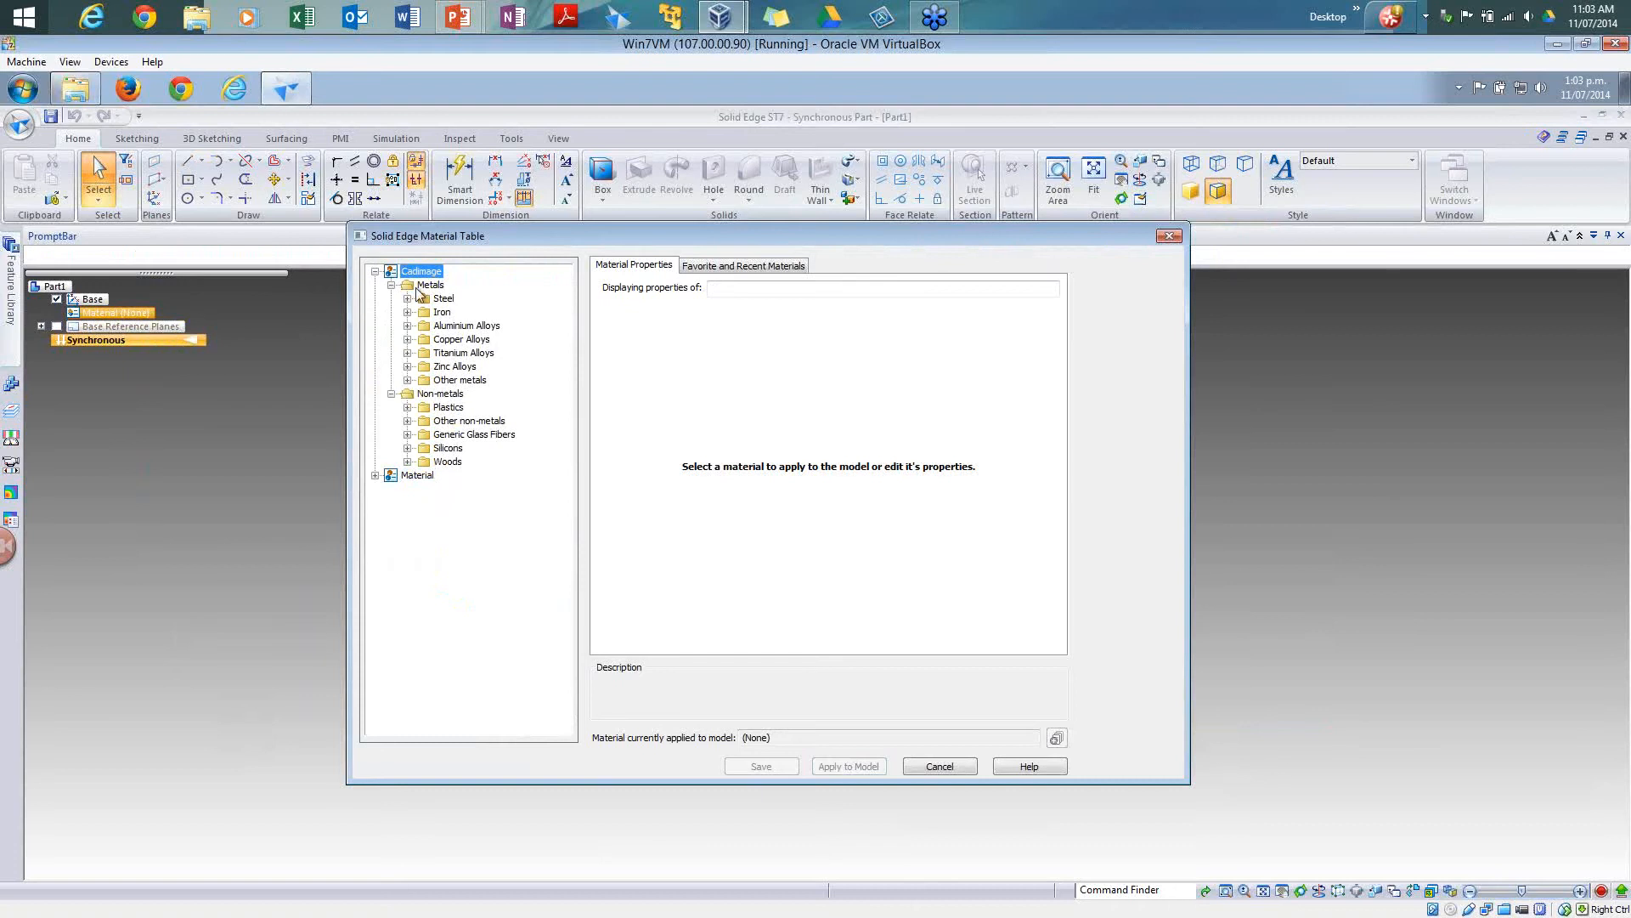
Step: Delete the Cadimage steel materials from Stainless Steel, 310 through Treadplate, Steel
left_click(407, 298)
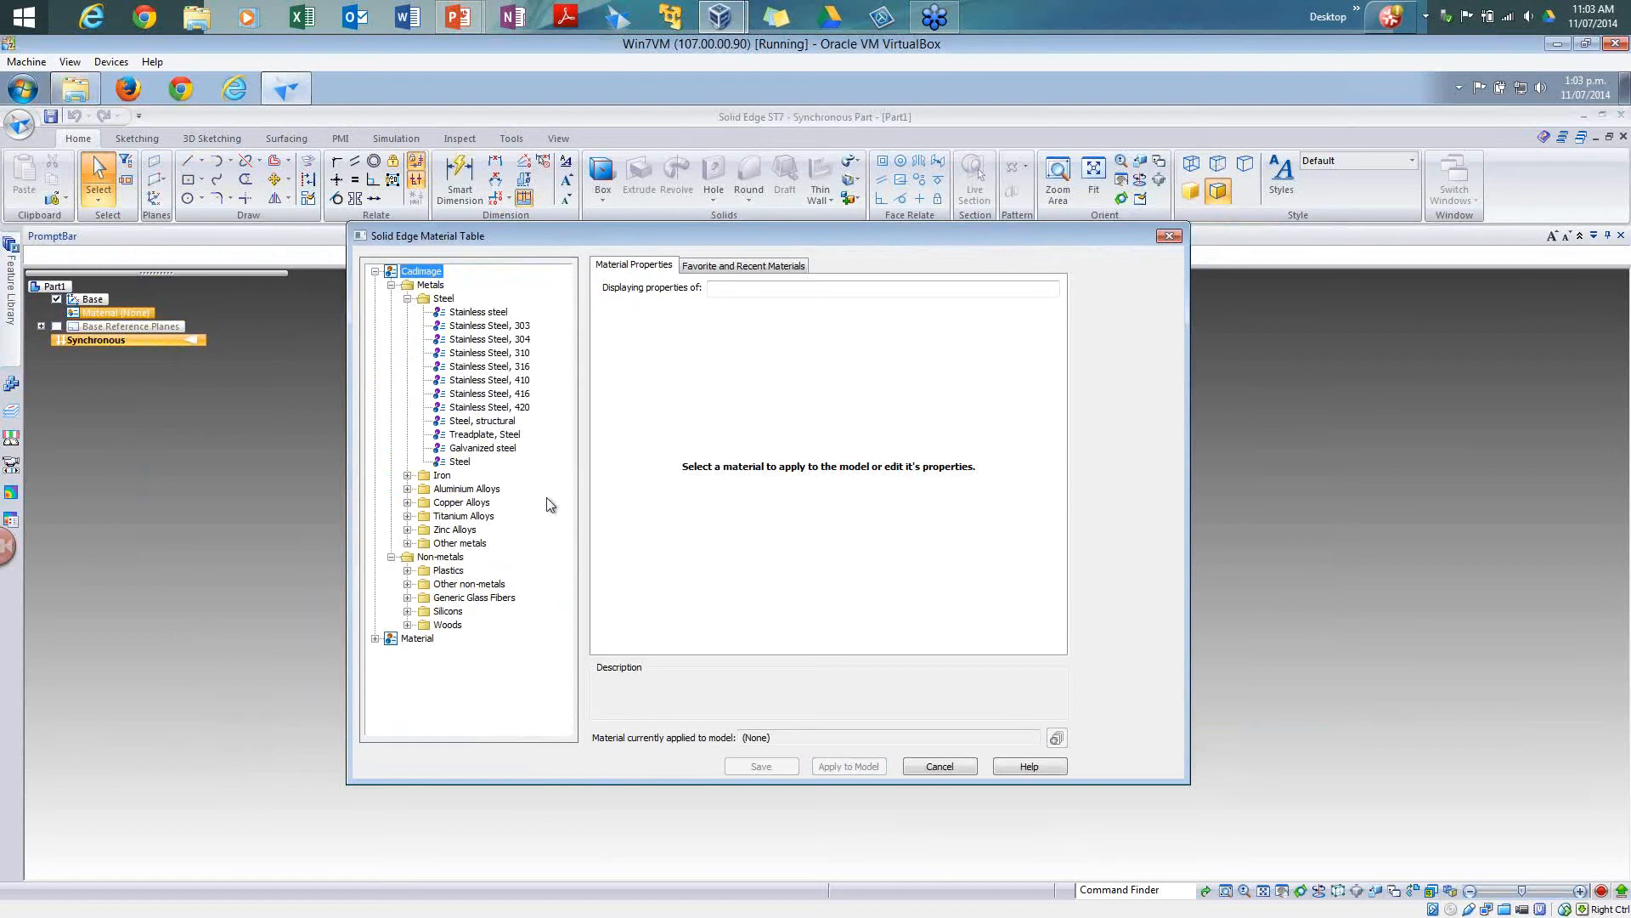
left_click(483, 435)
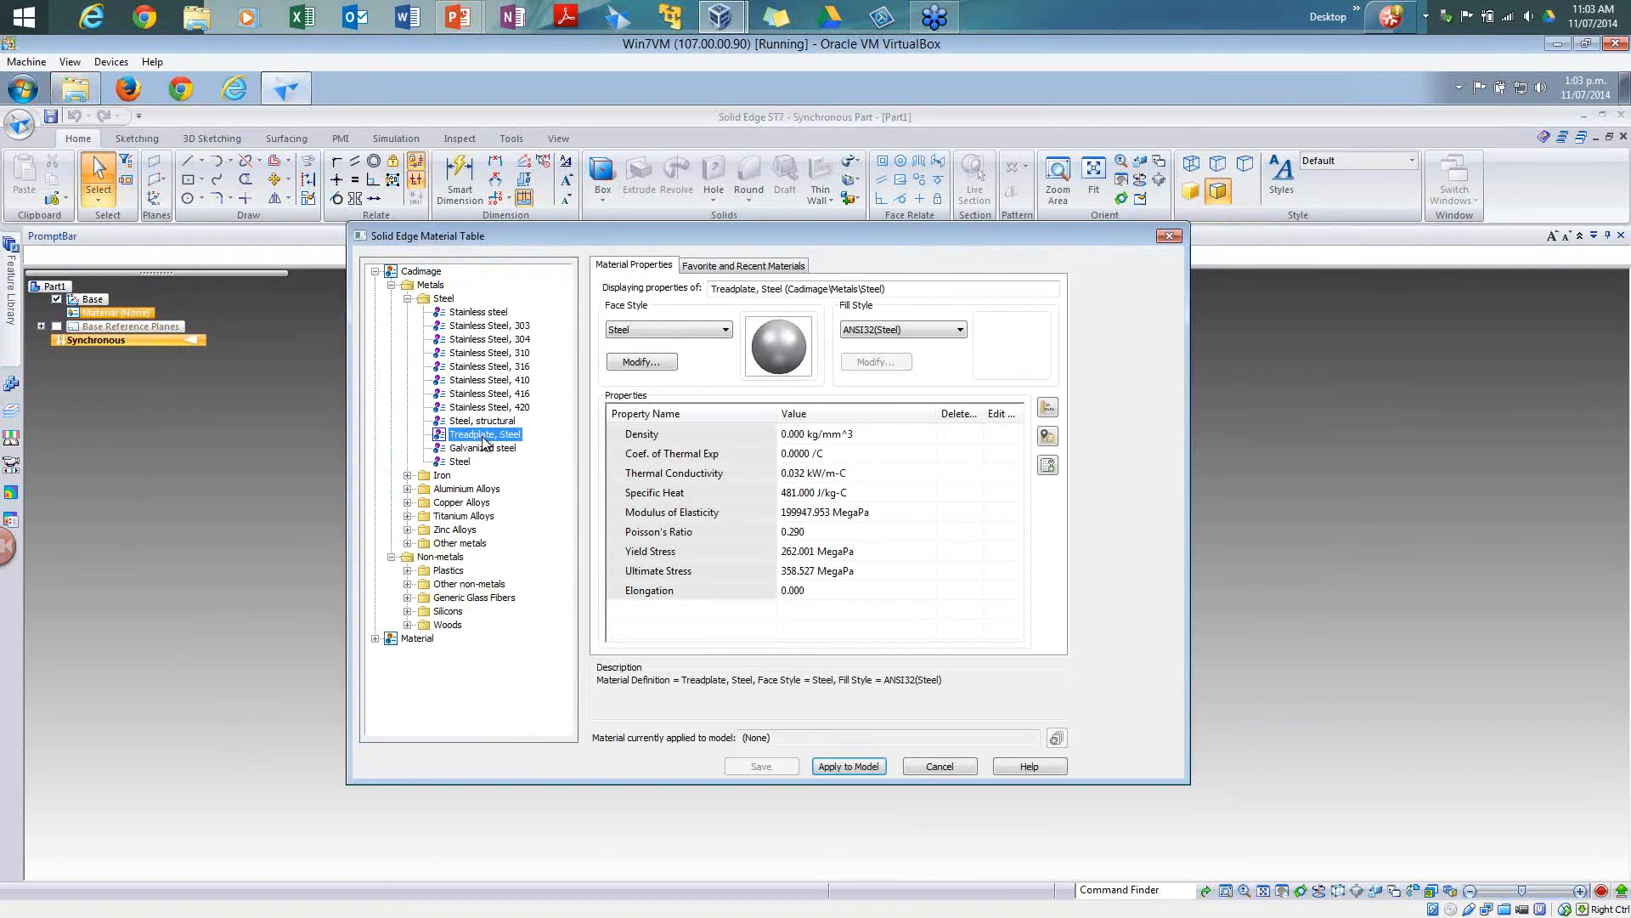
left_click(481, 361, "shift")
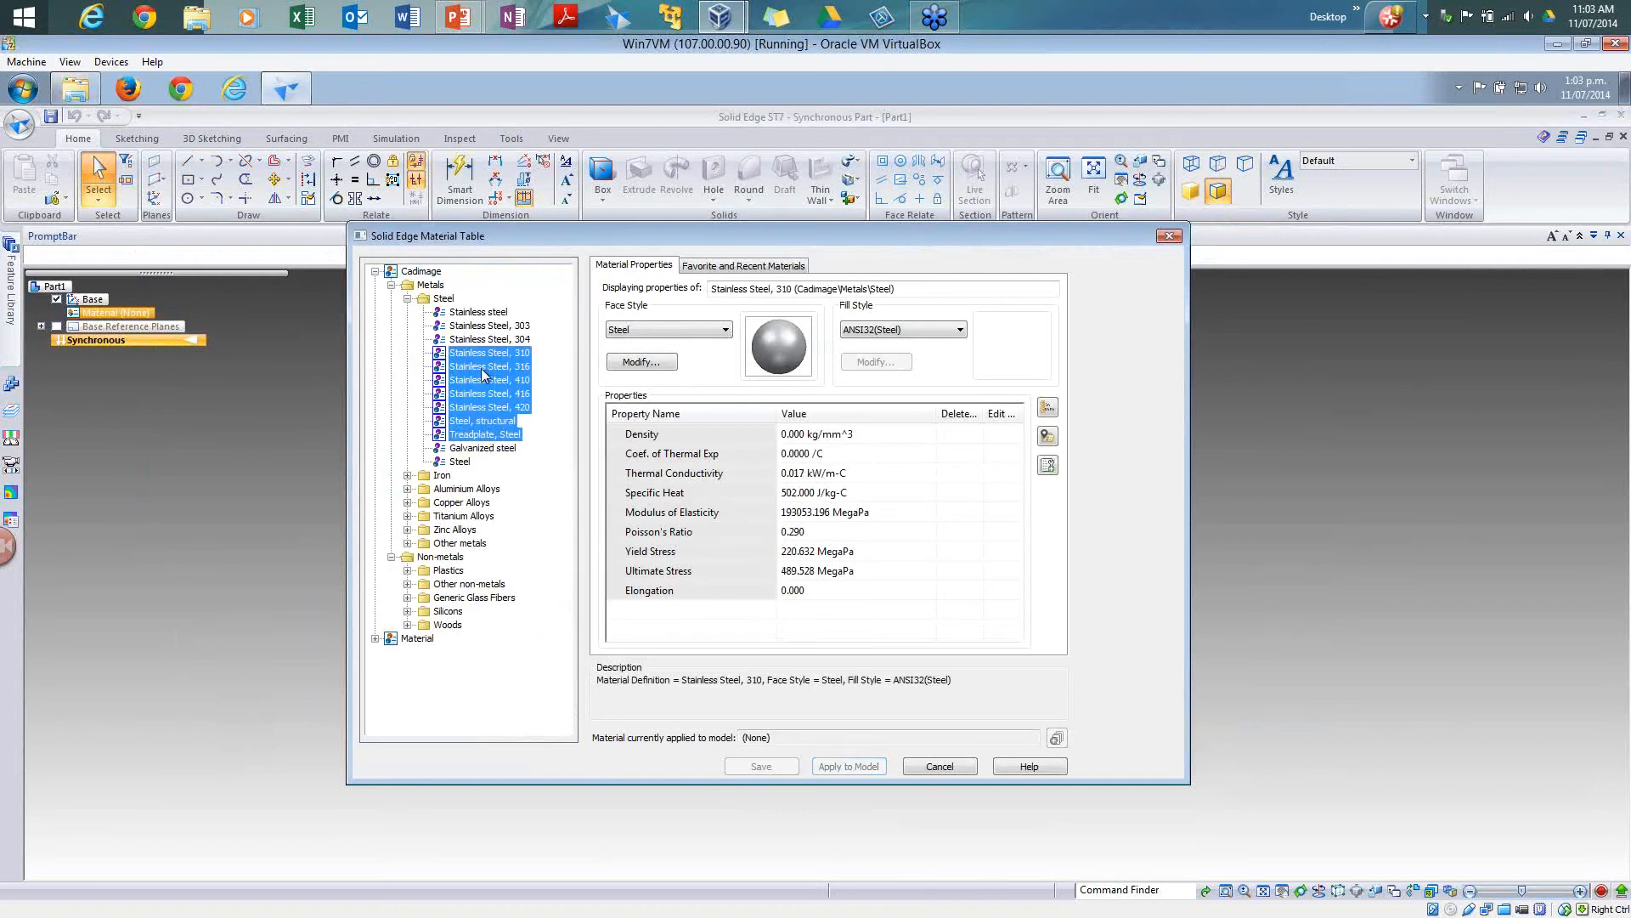
key("Delete")
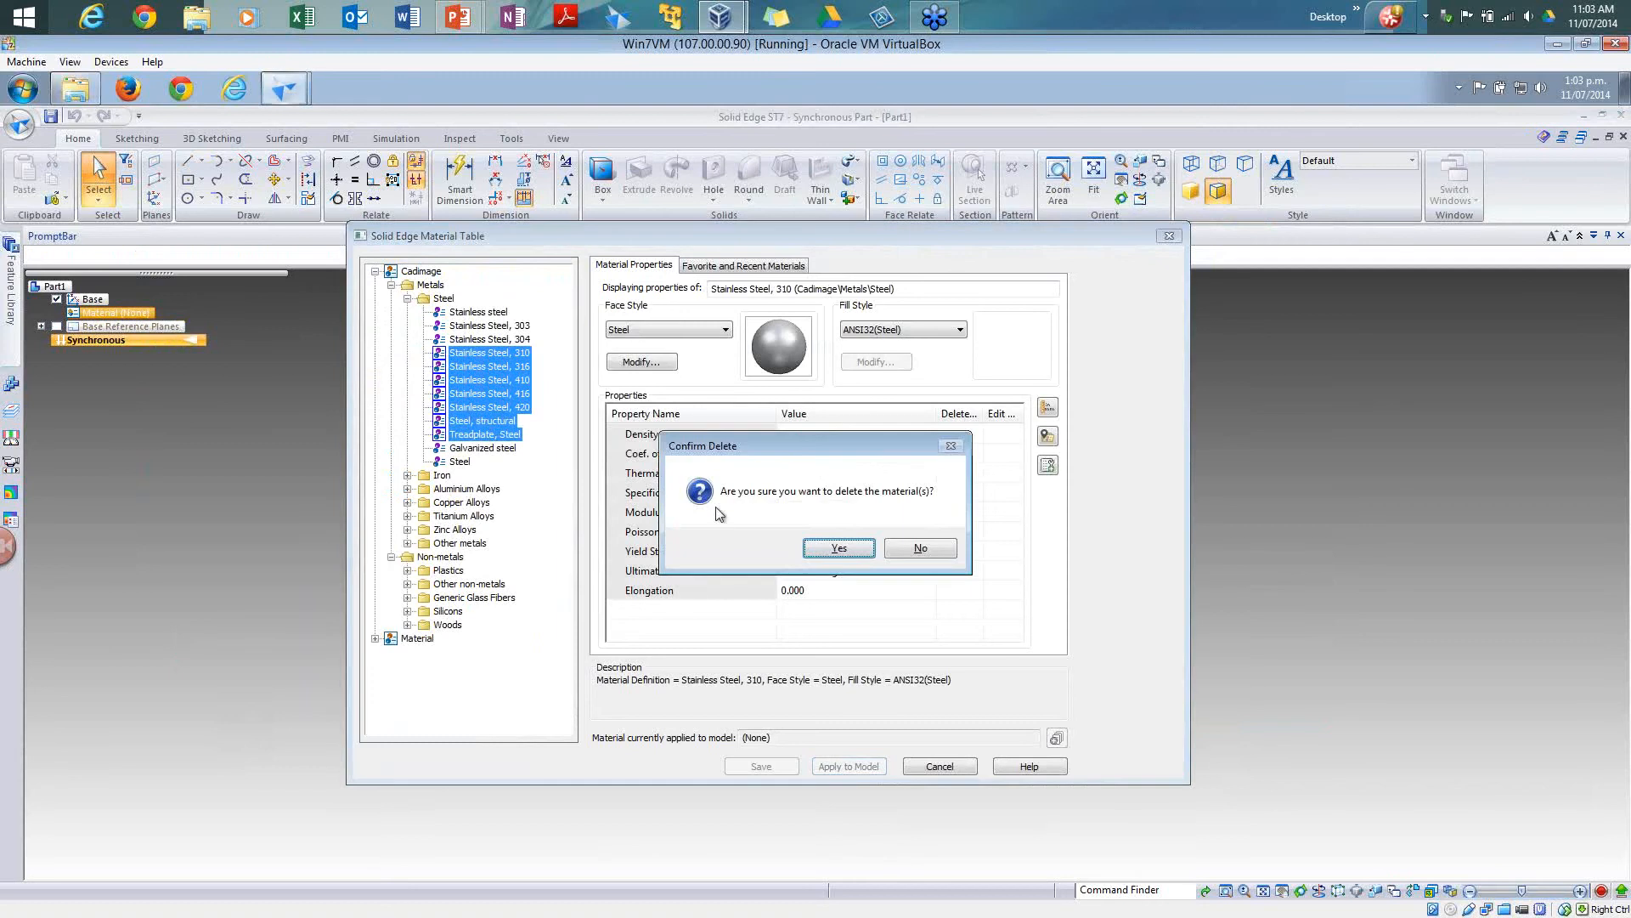
left_click(839, 550)
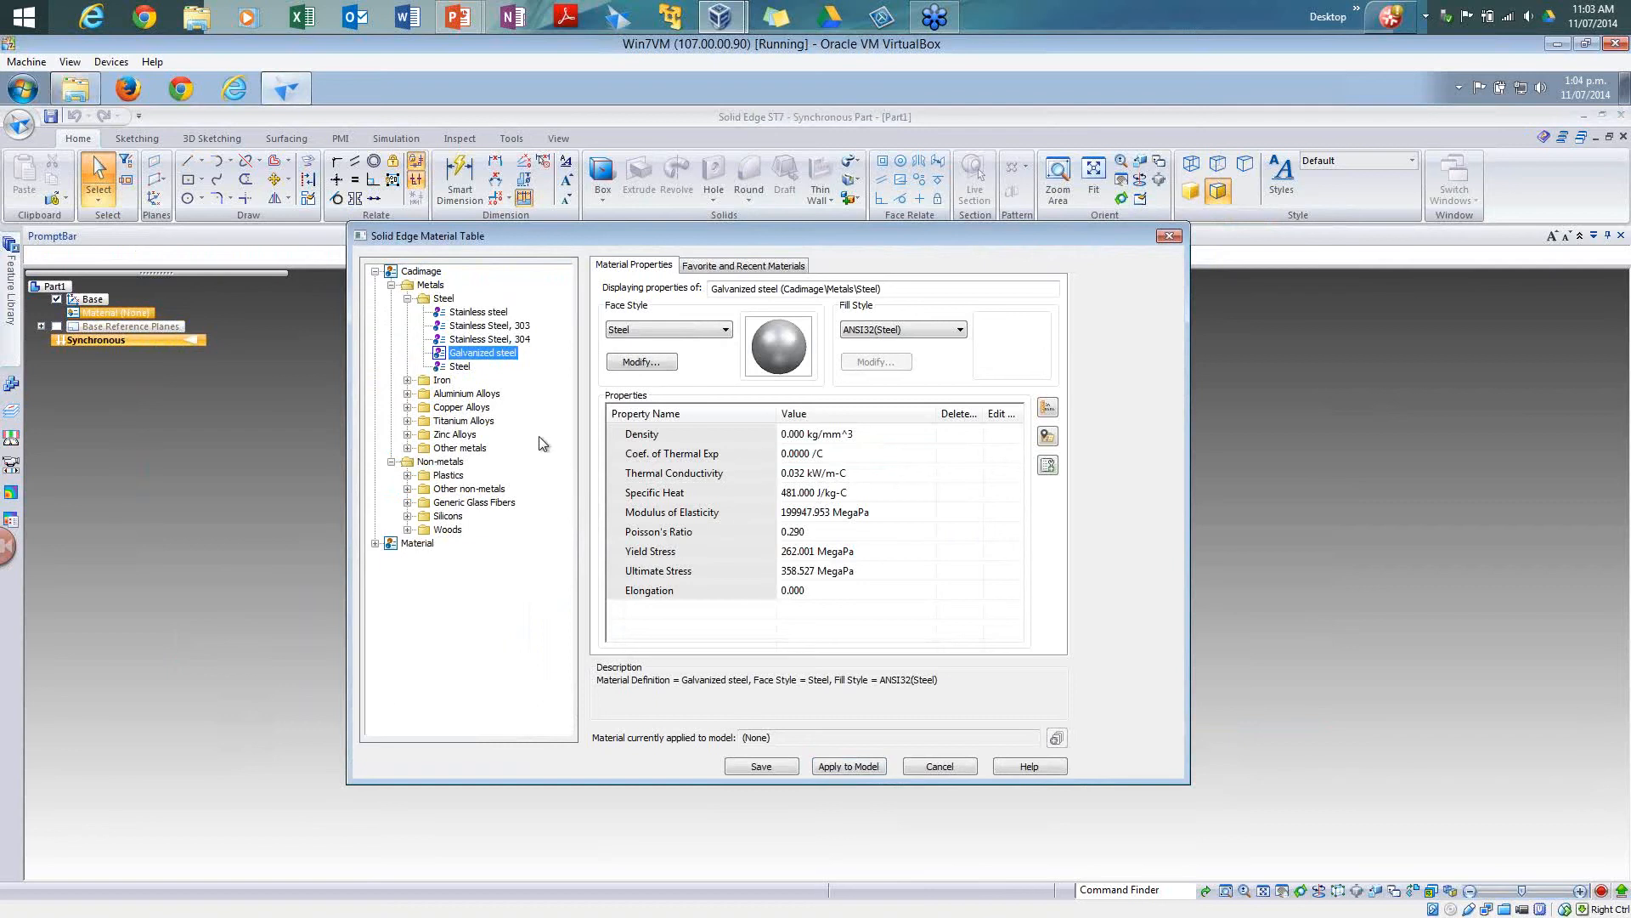
Step: Add a new material named Tempered Steel to the Steel folder of the Cadimage library
right_click(445, 299)
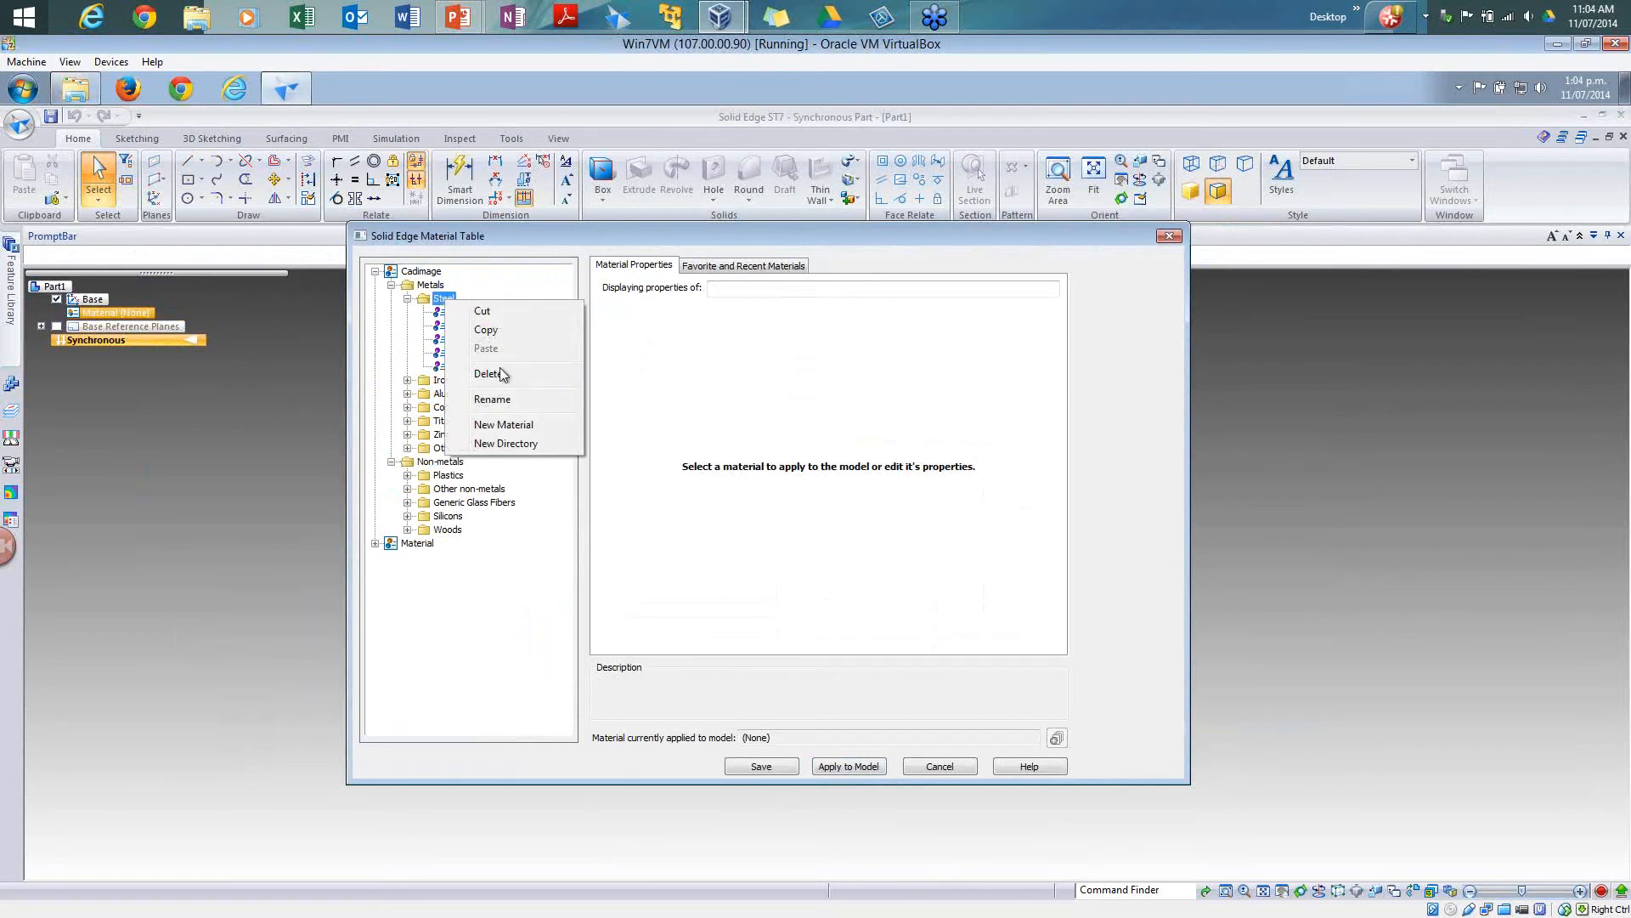
left_click(527, 421)
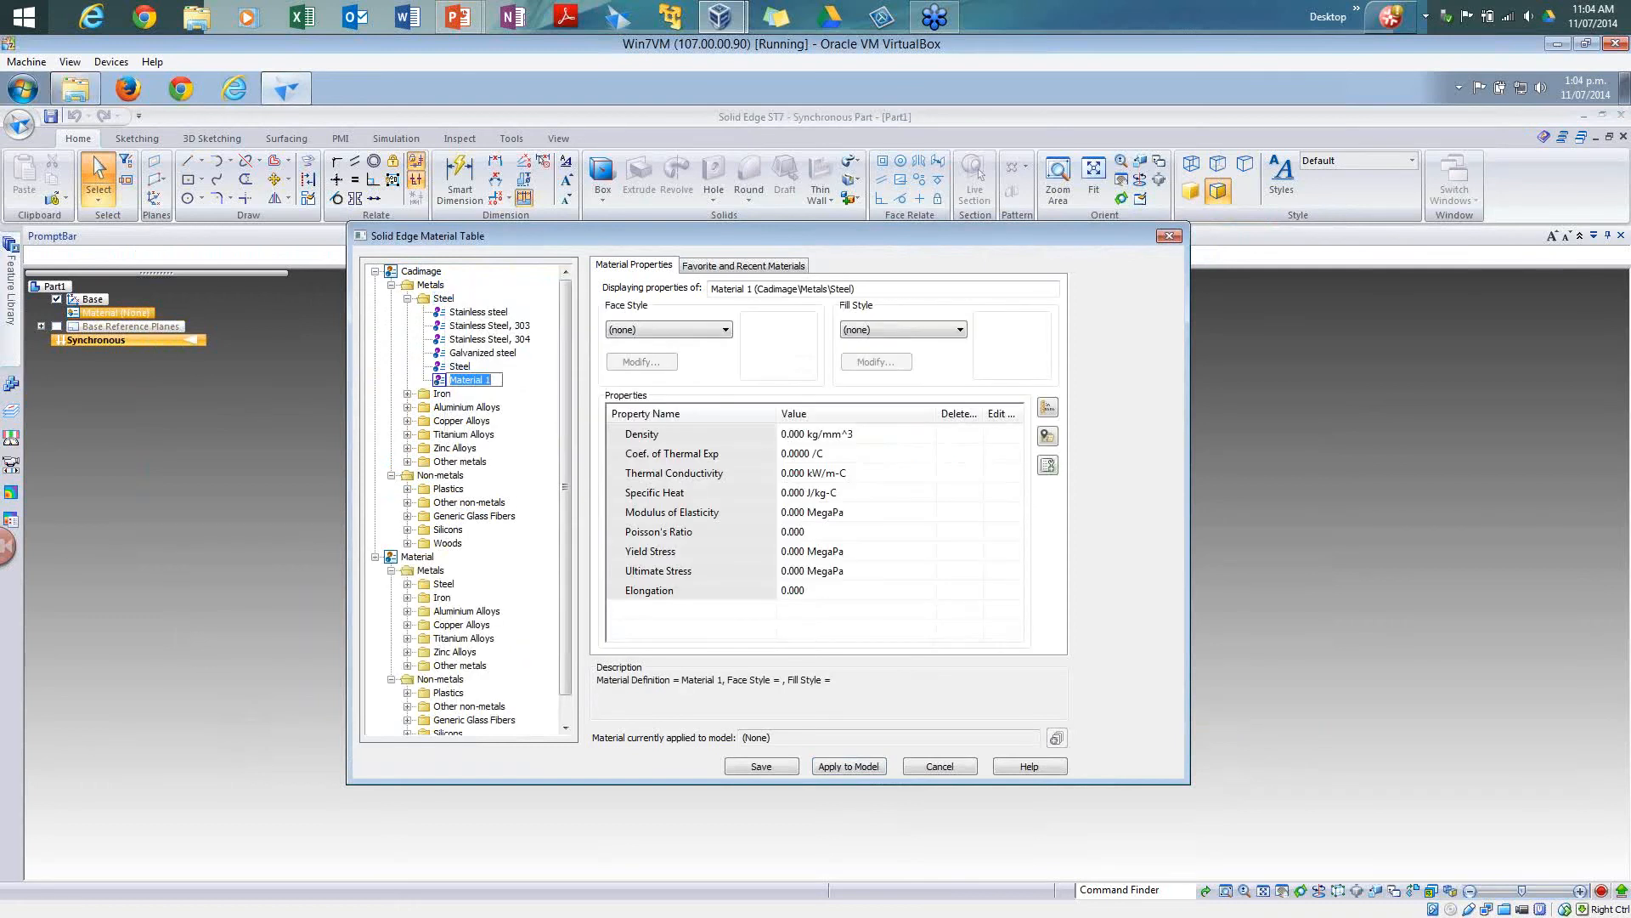
type("Tempere")
type("d S")
type("teel")
key("Return")
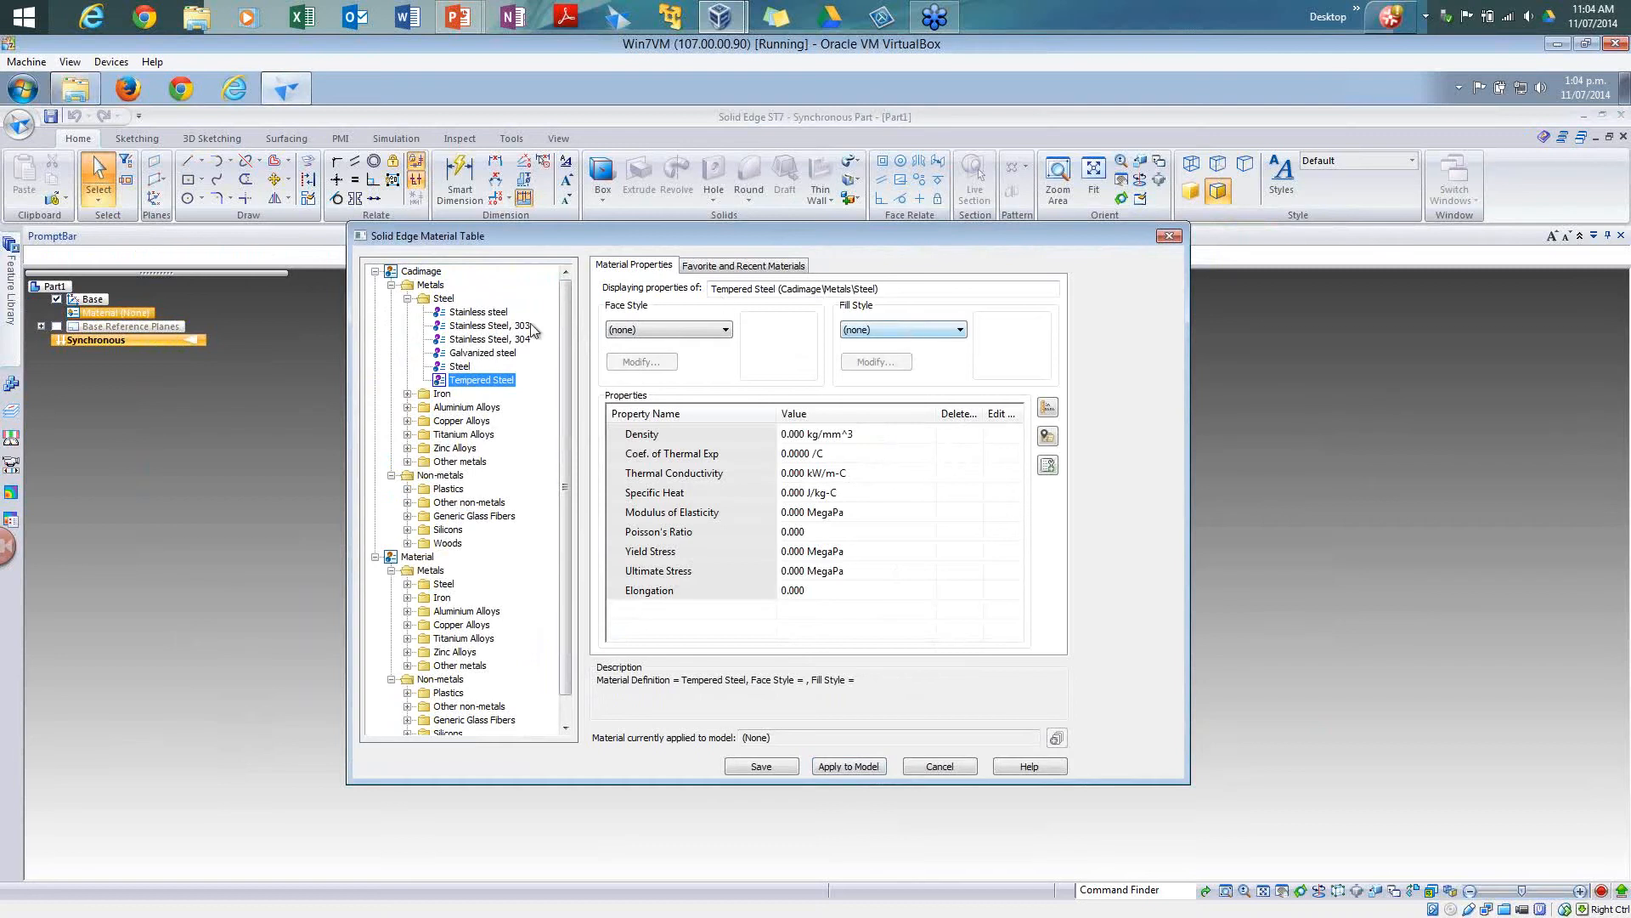
Step: Copy all the property values of Stainless steel in the Cadimage library to the clipboard
left_click(478, 313)
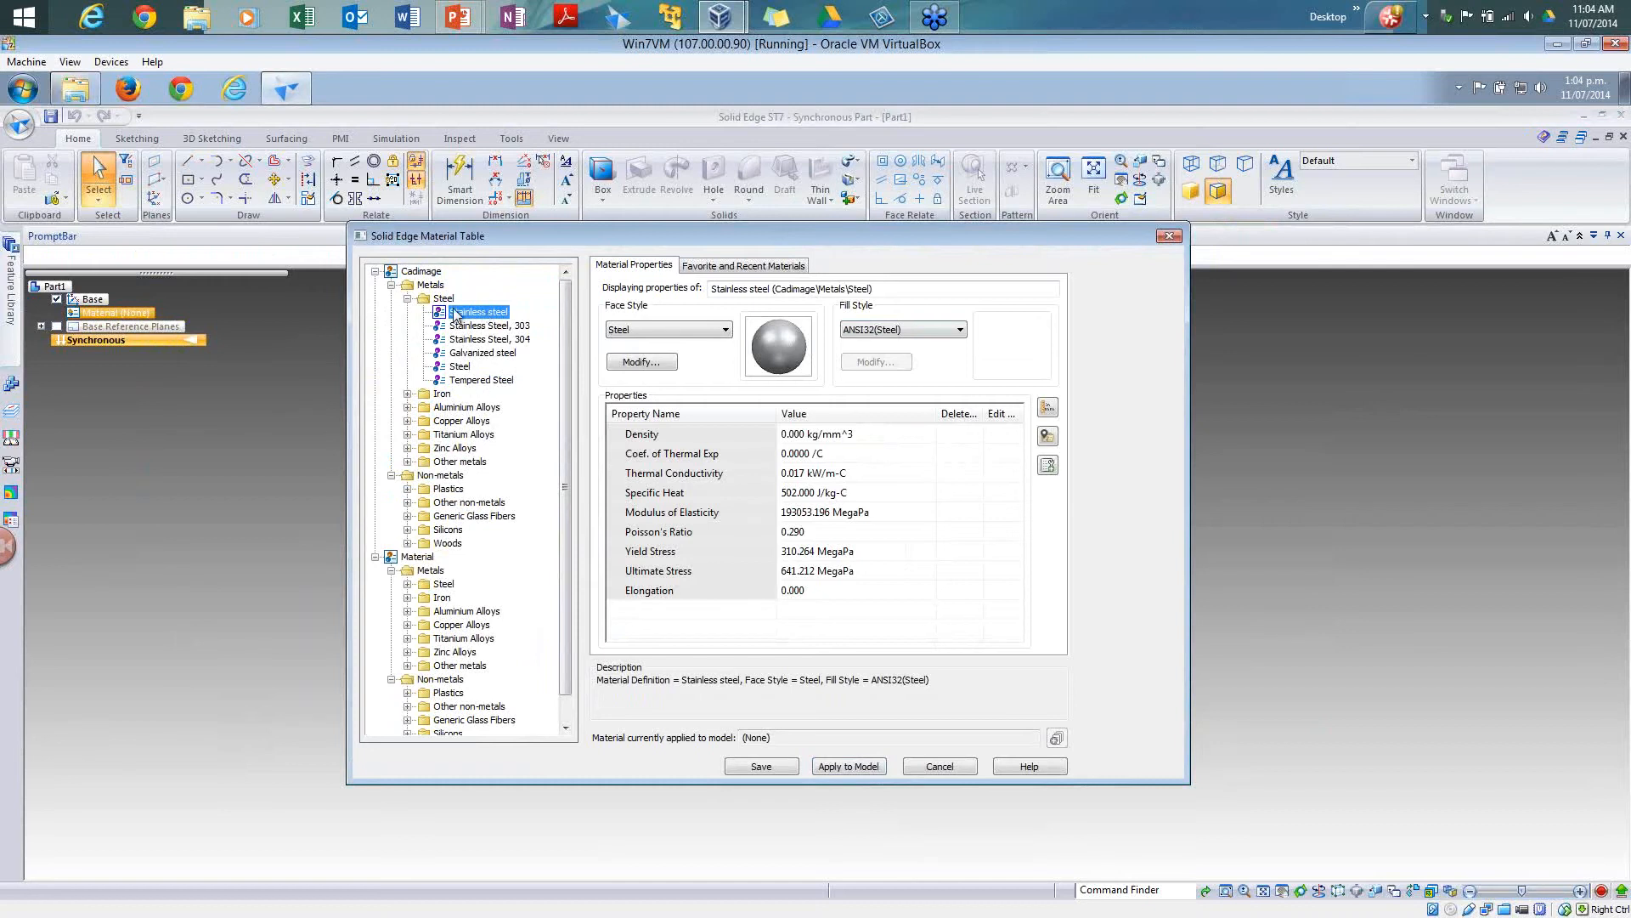
left_click(833, 414)
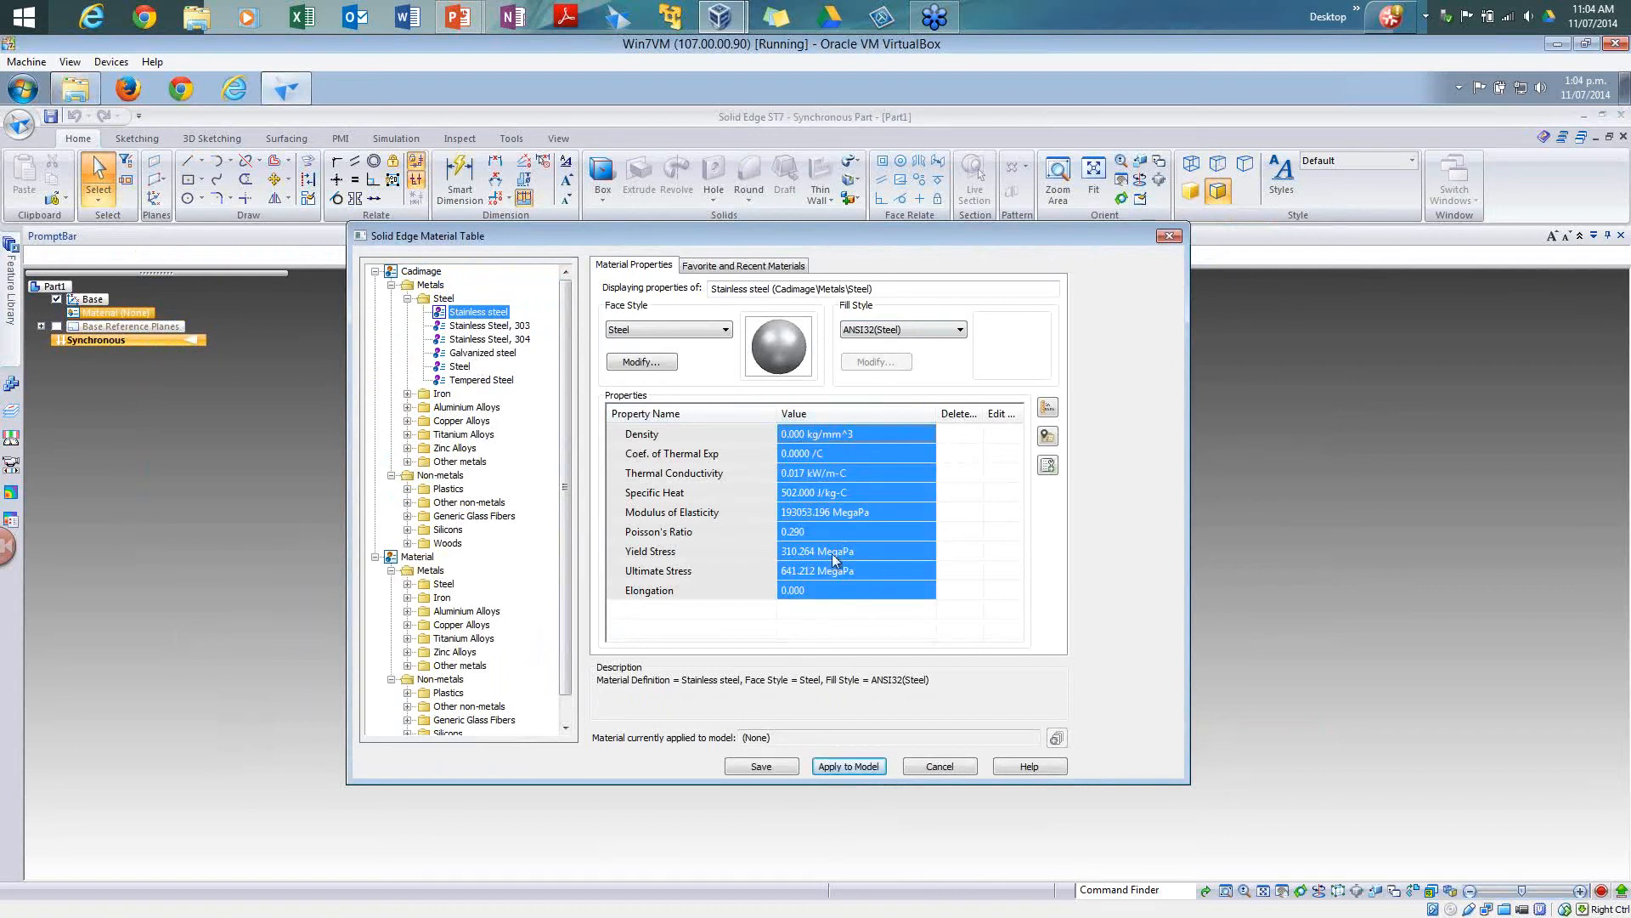
right_click(818, 450)
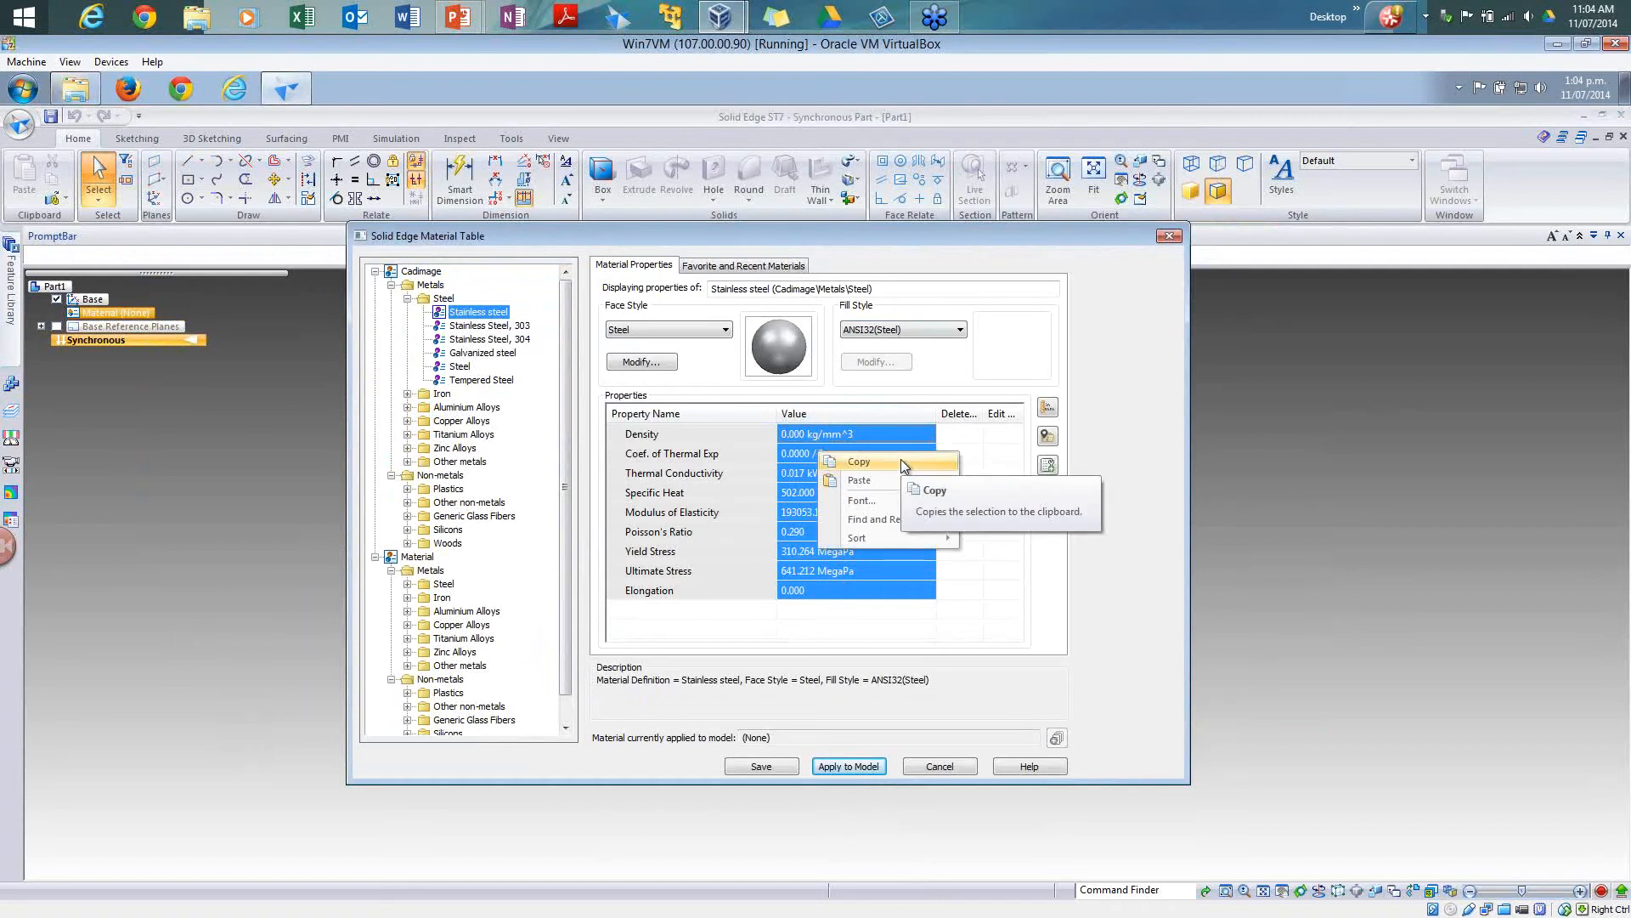
left_click(901, 461)
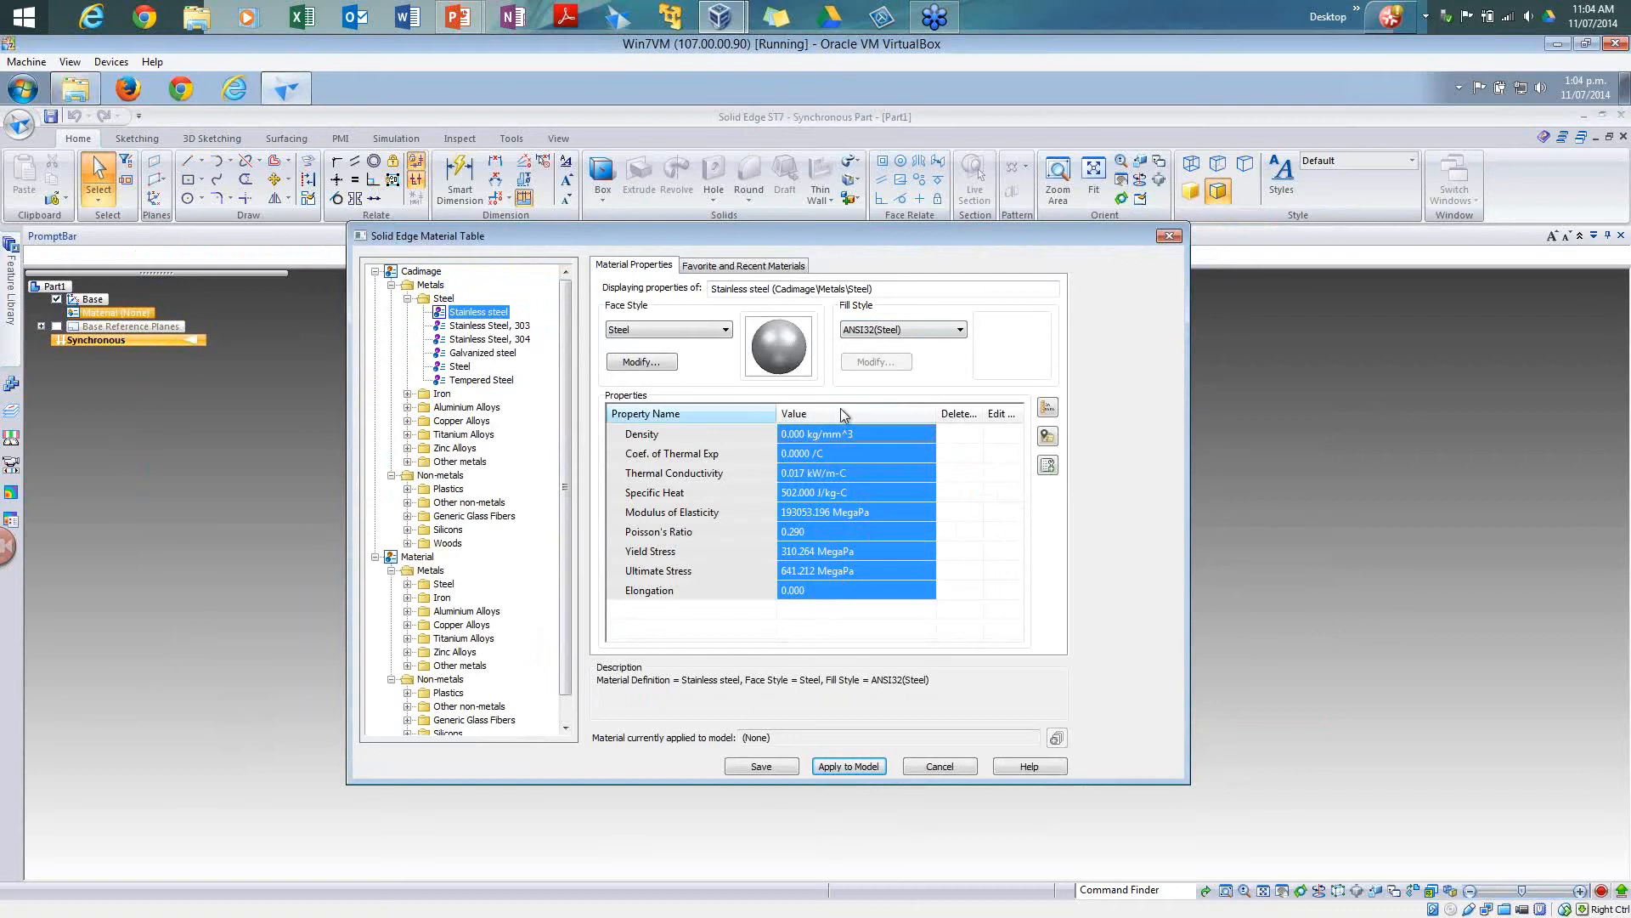
Step: Paste the copied property values into the Tempered Steel material of the Cadimage library
left_click(480, 380)
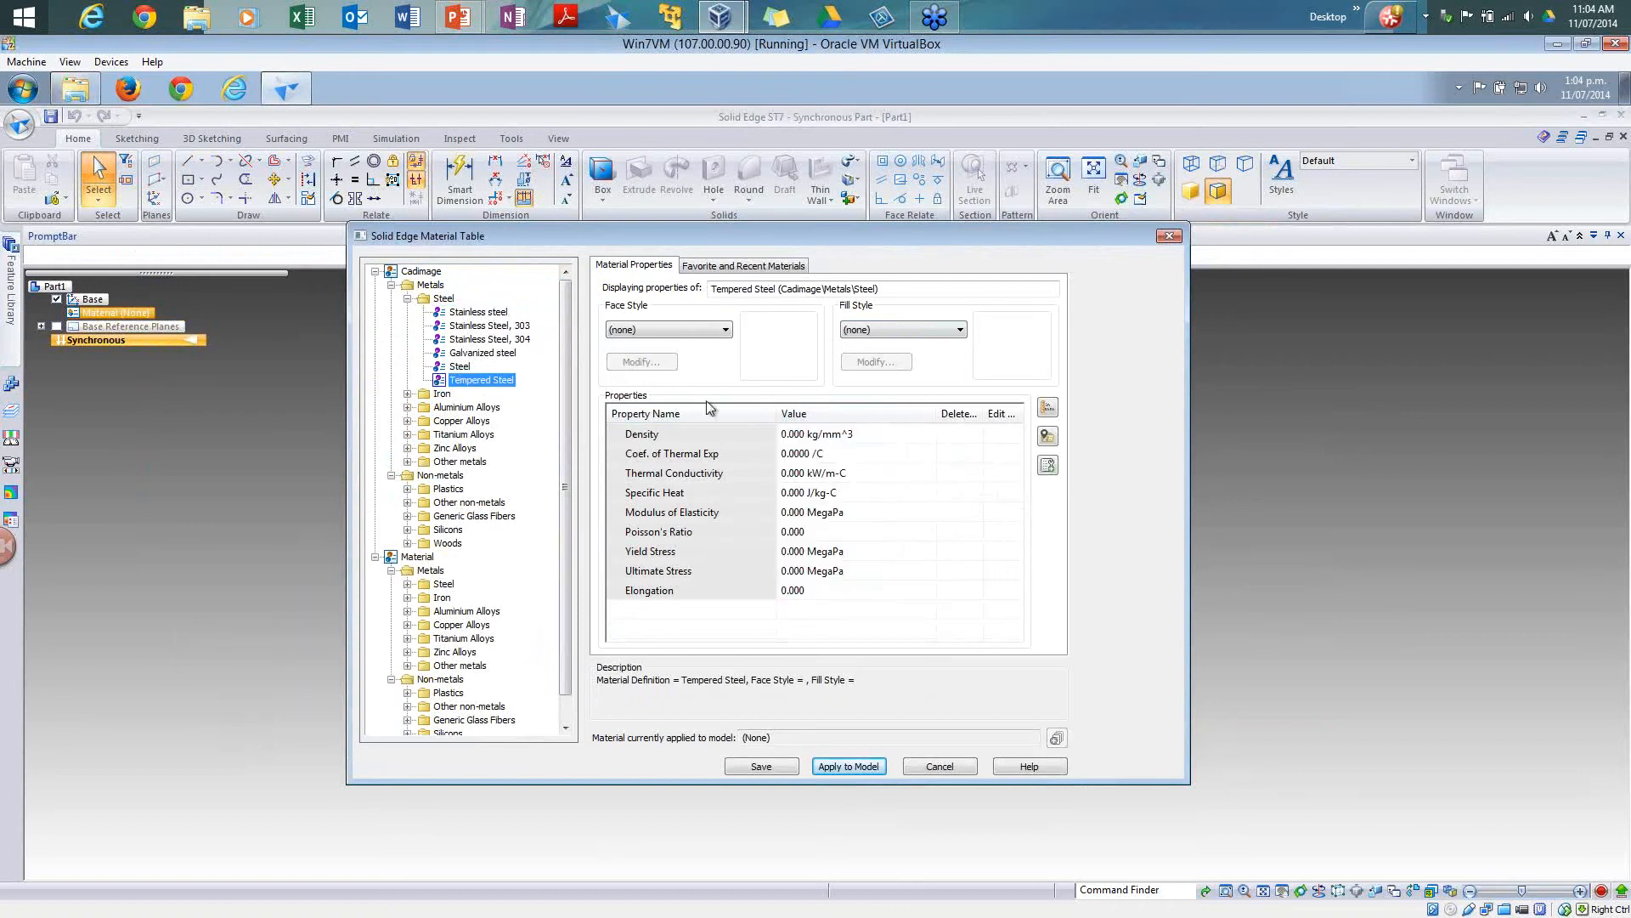
right_click(832, 469)
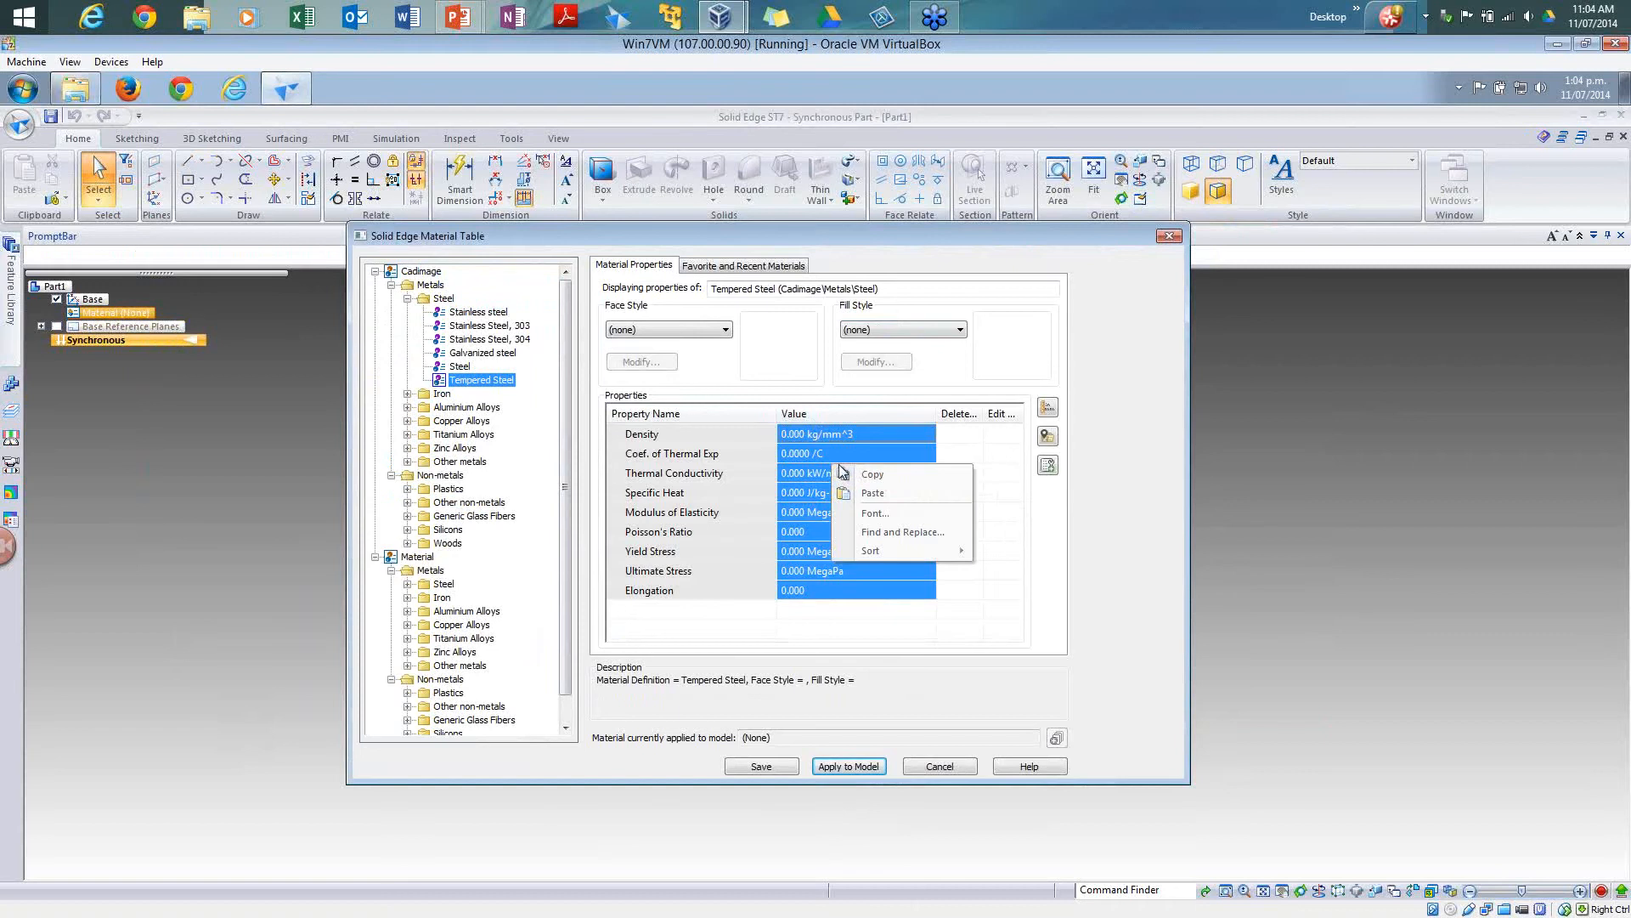
left_click(896, 501)
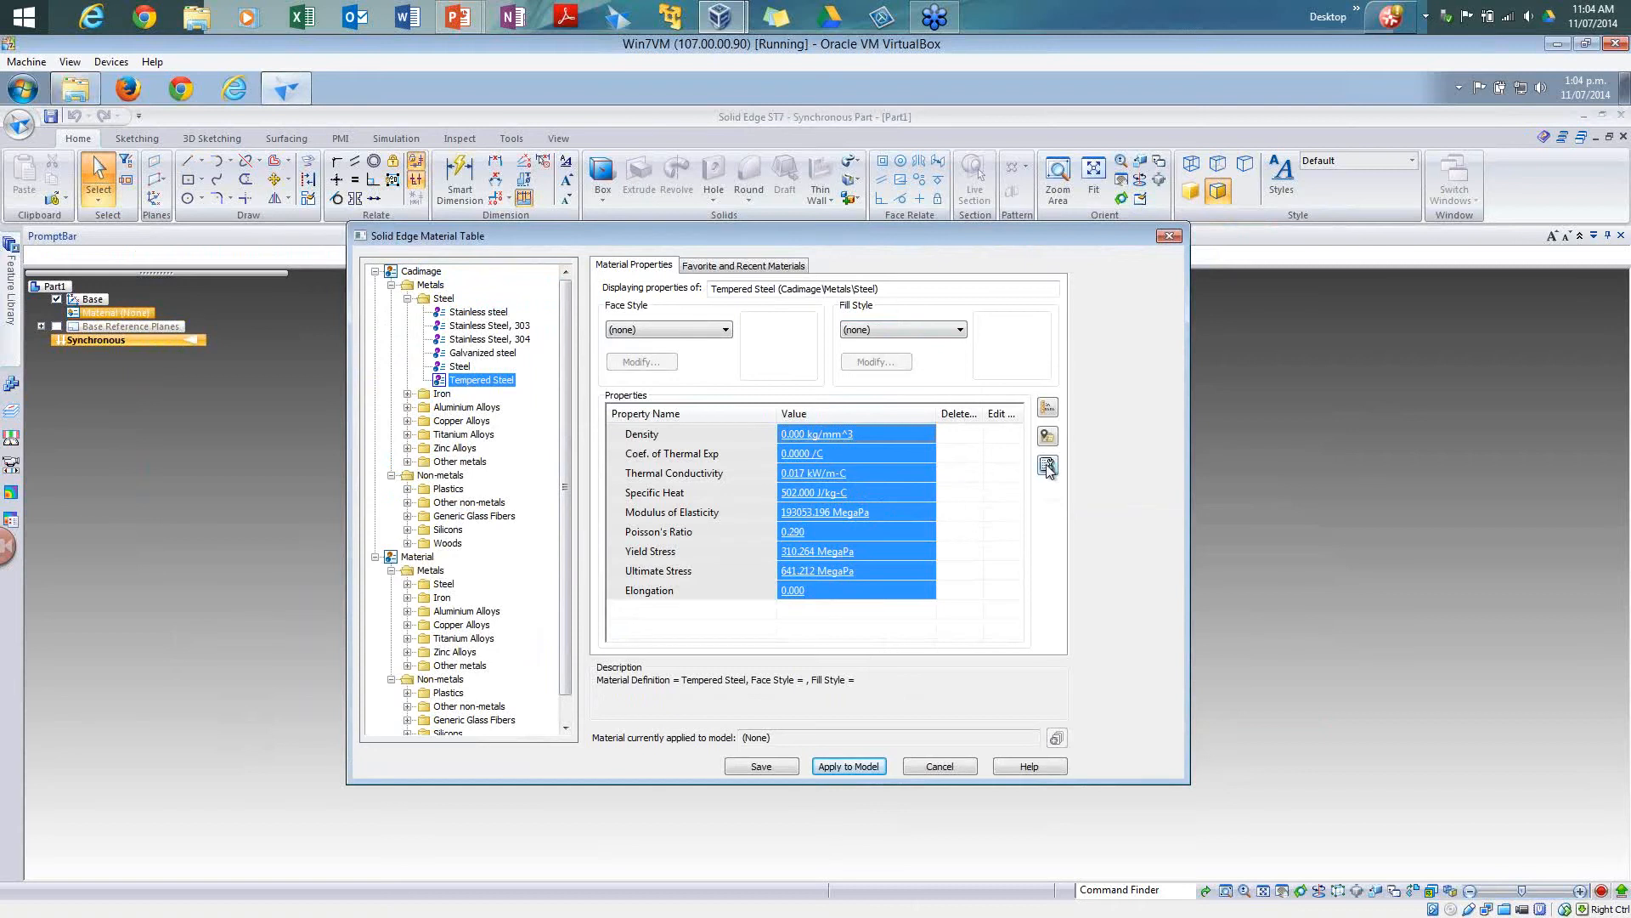
Step: Give Tempered Steel the Steel face style and the ANSI32(Steel) fill style, then save it and close the Material Table
left_click(714, 331)
scroll(722, 531, "down", 5)
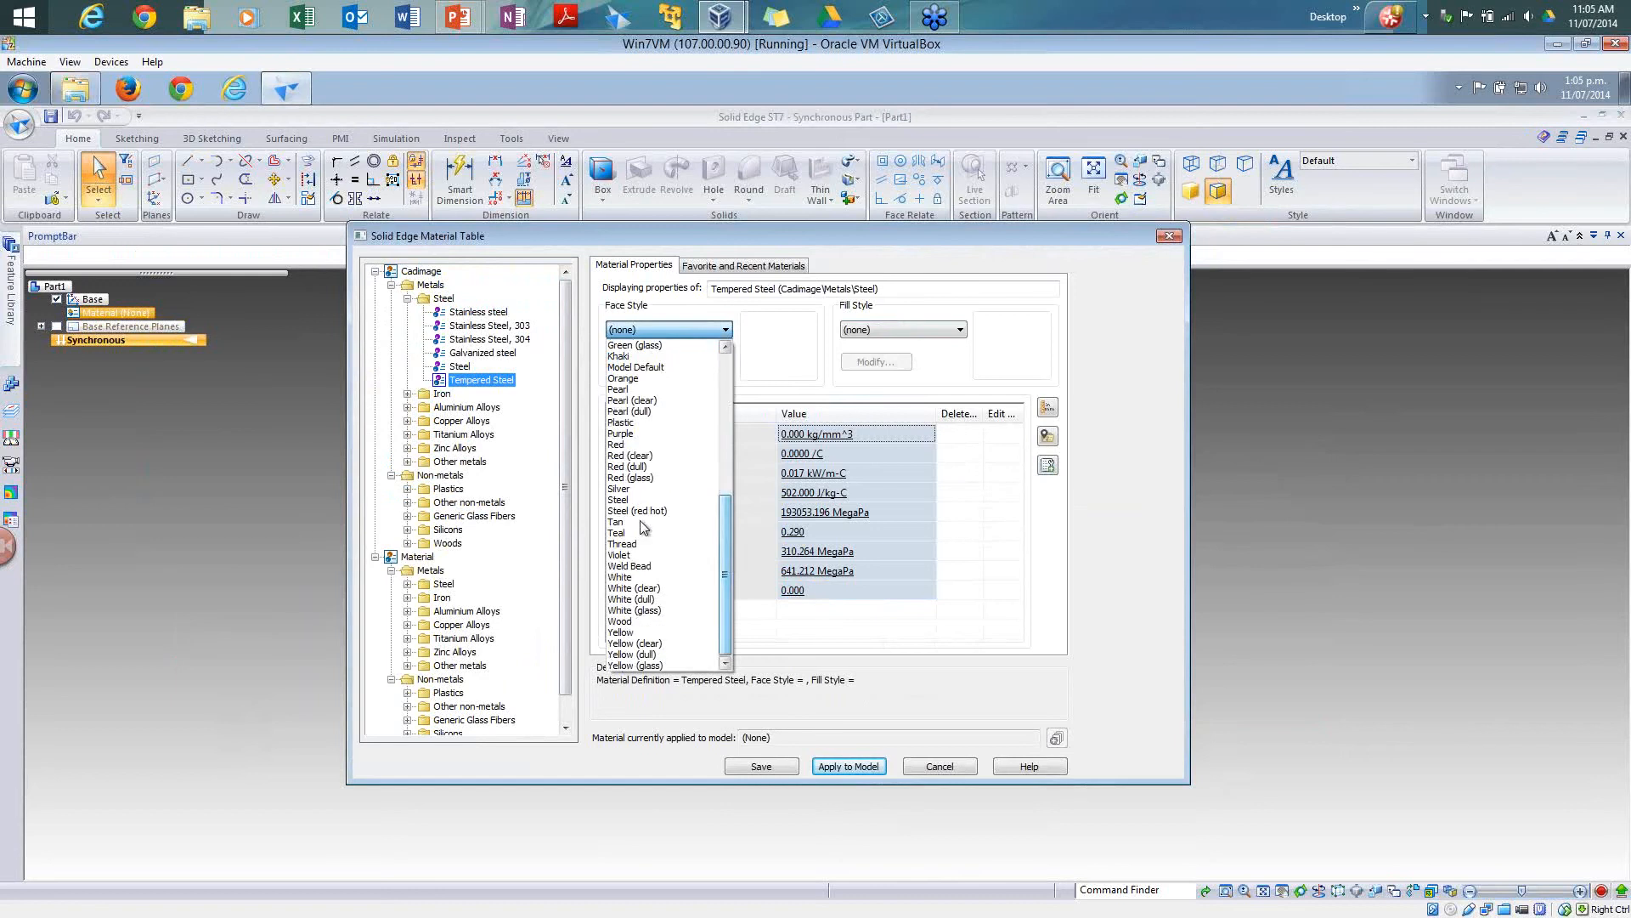
left_click(619, 500)
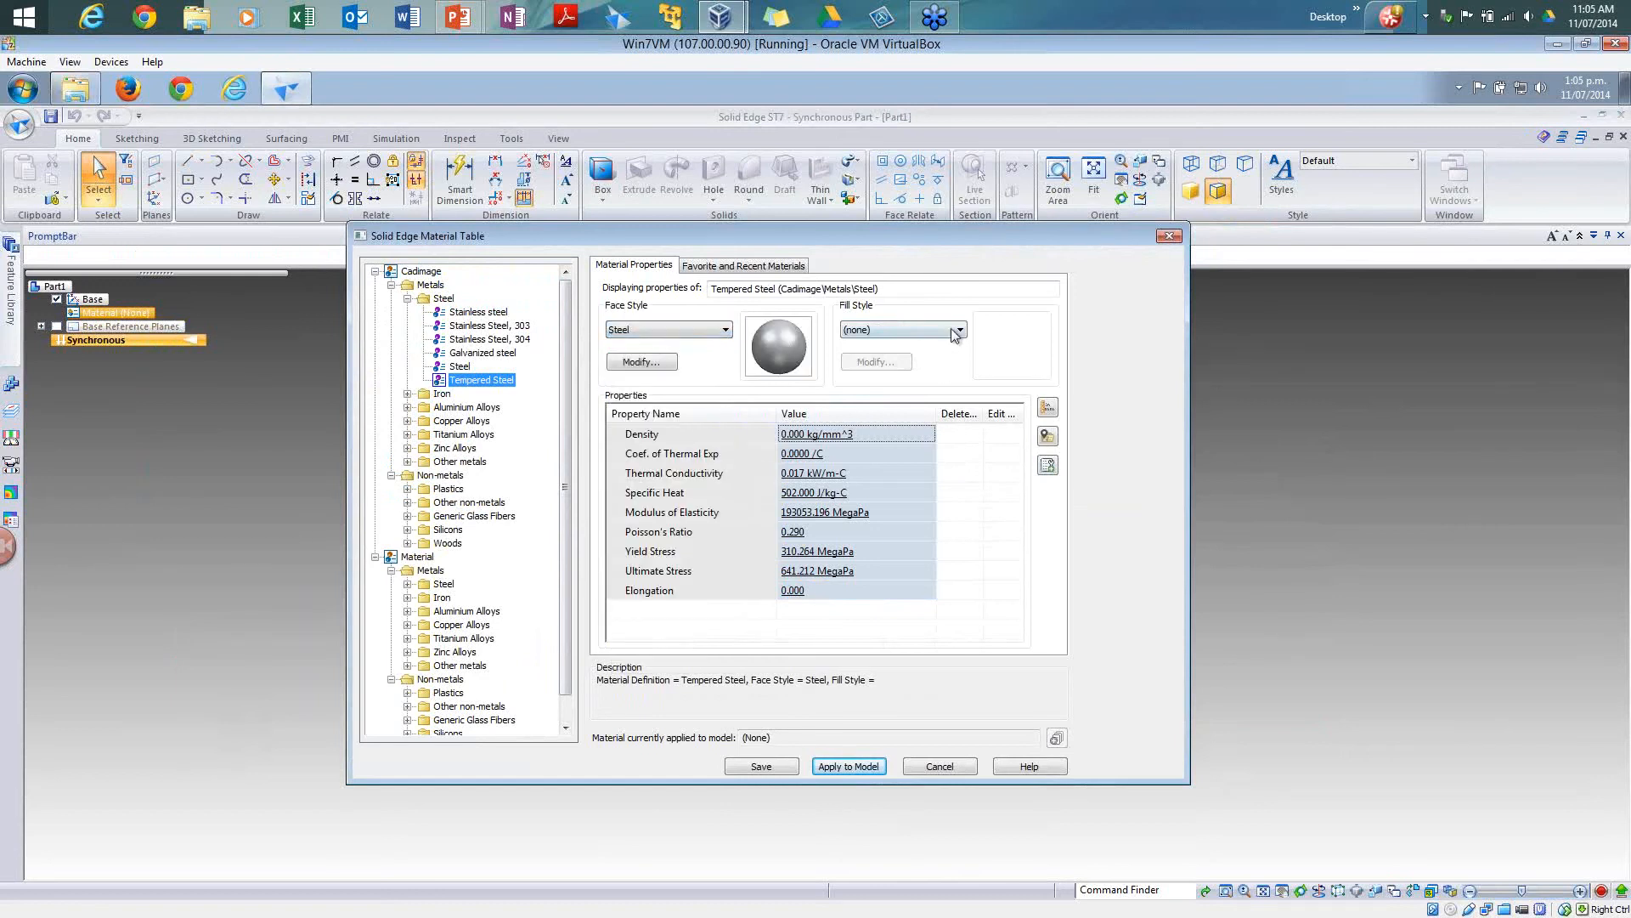
left_click(958, 332)
left_click(888, 359)
left_click(779, 768)
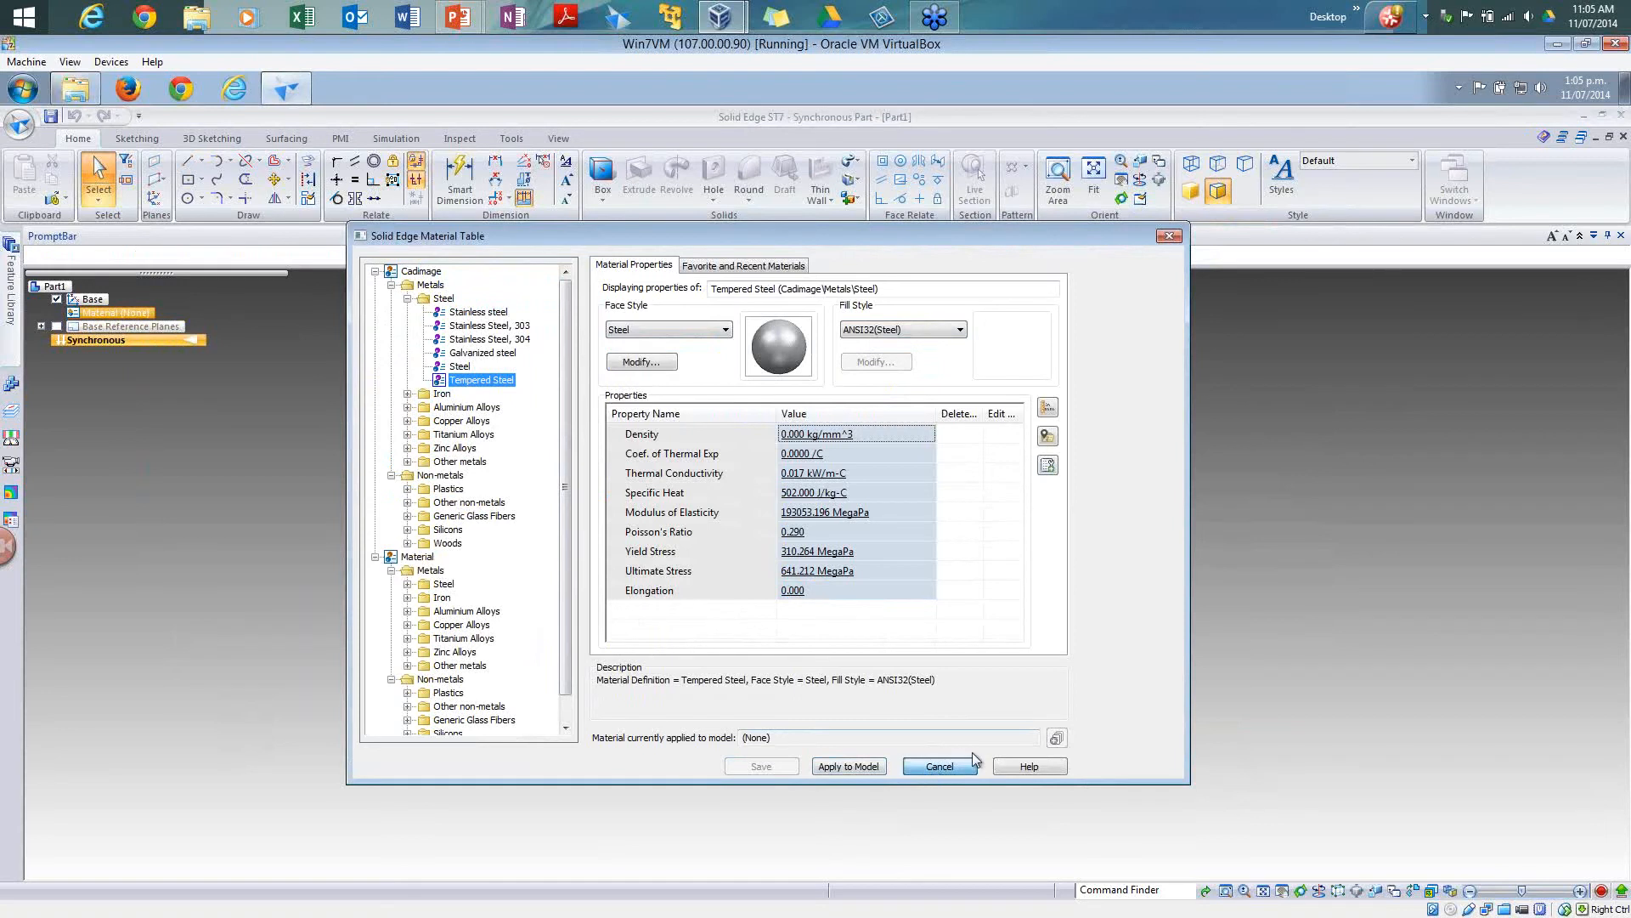
left_click(936, 765)
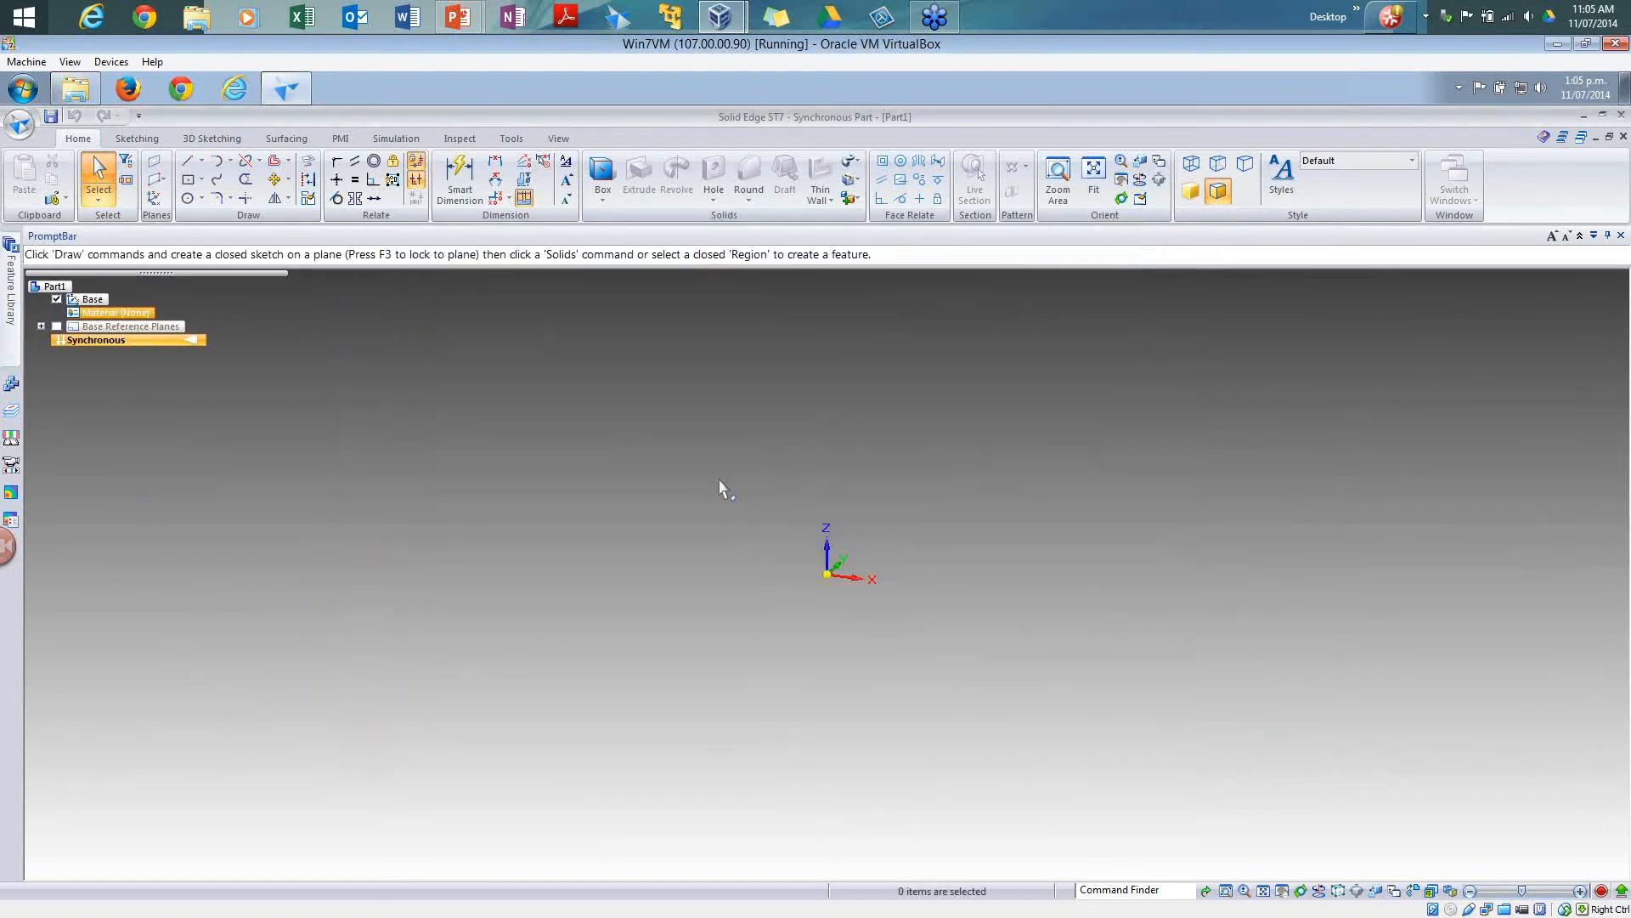
Step: Open the recent document PVC_SCH40_1.25_Elbow.par
left_click(19, 124)
left_click(63, 224)
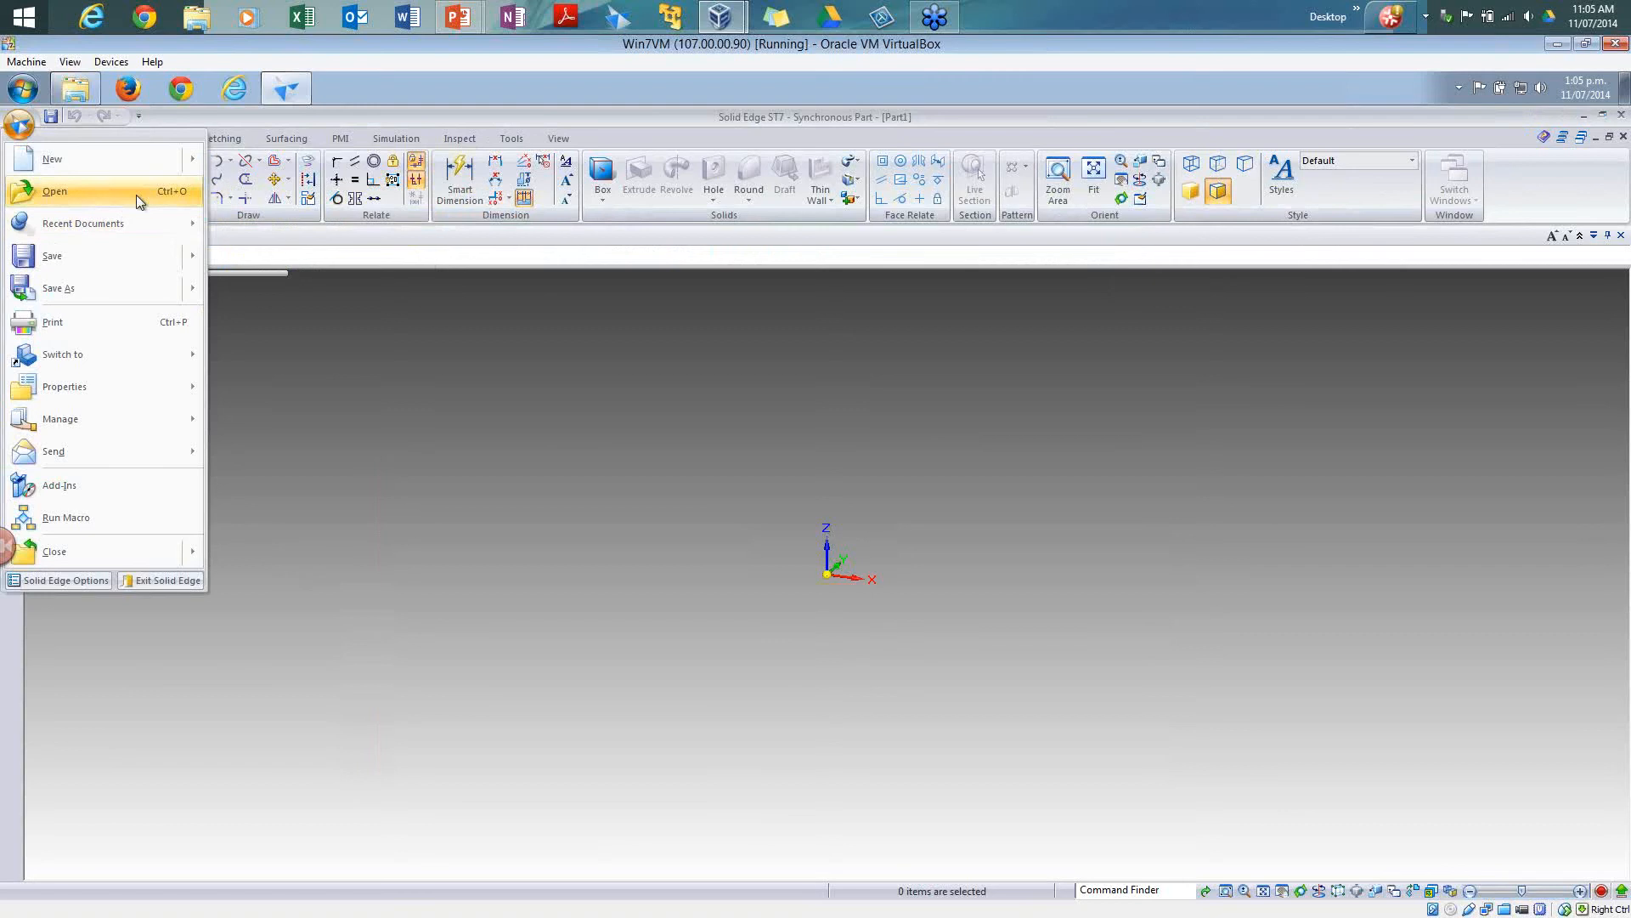
mouse_move(120, 244)
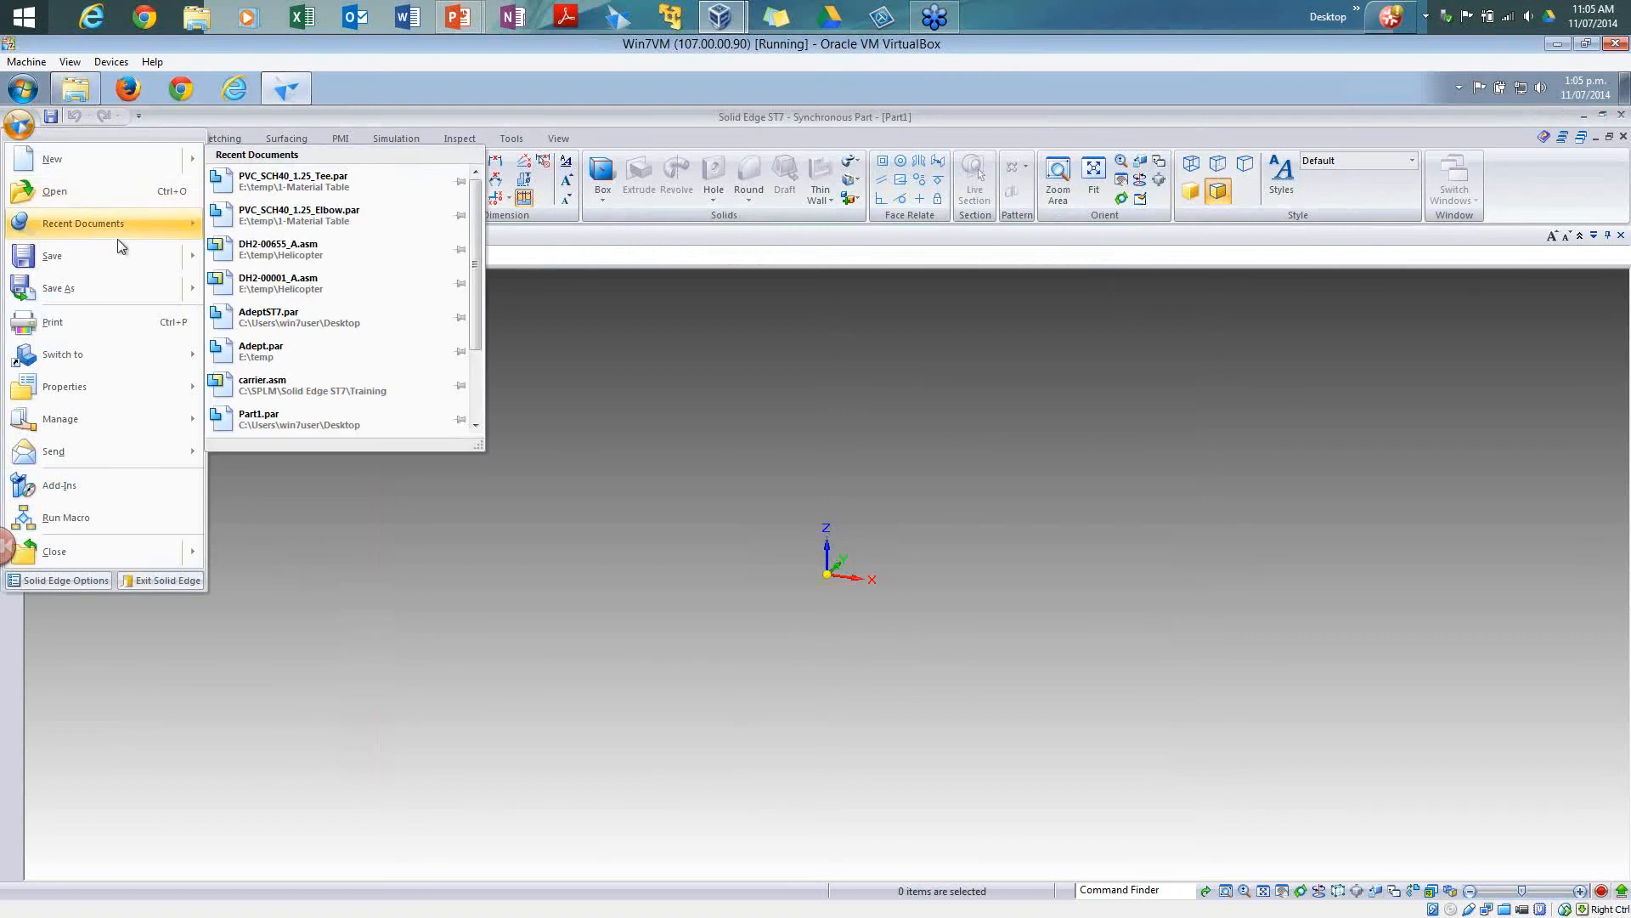
left_click(289, 214)
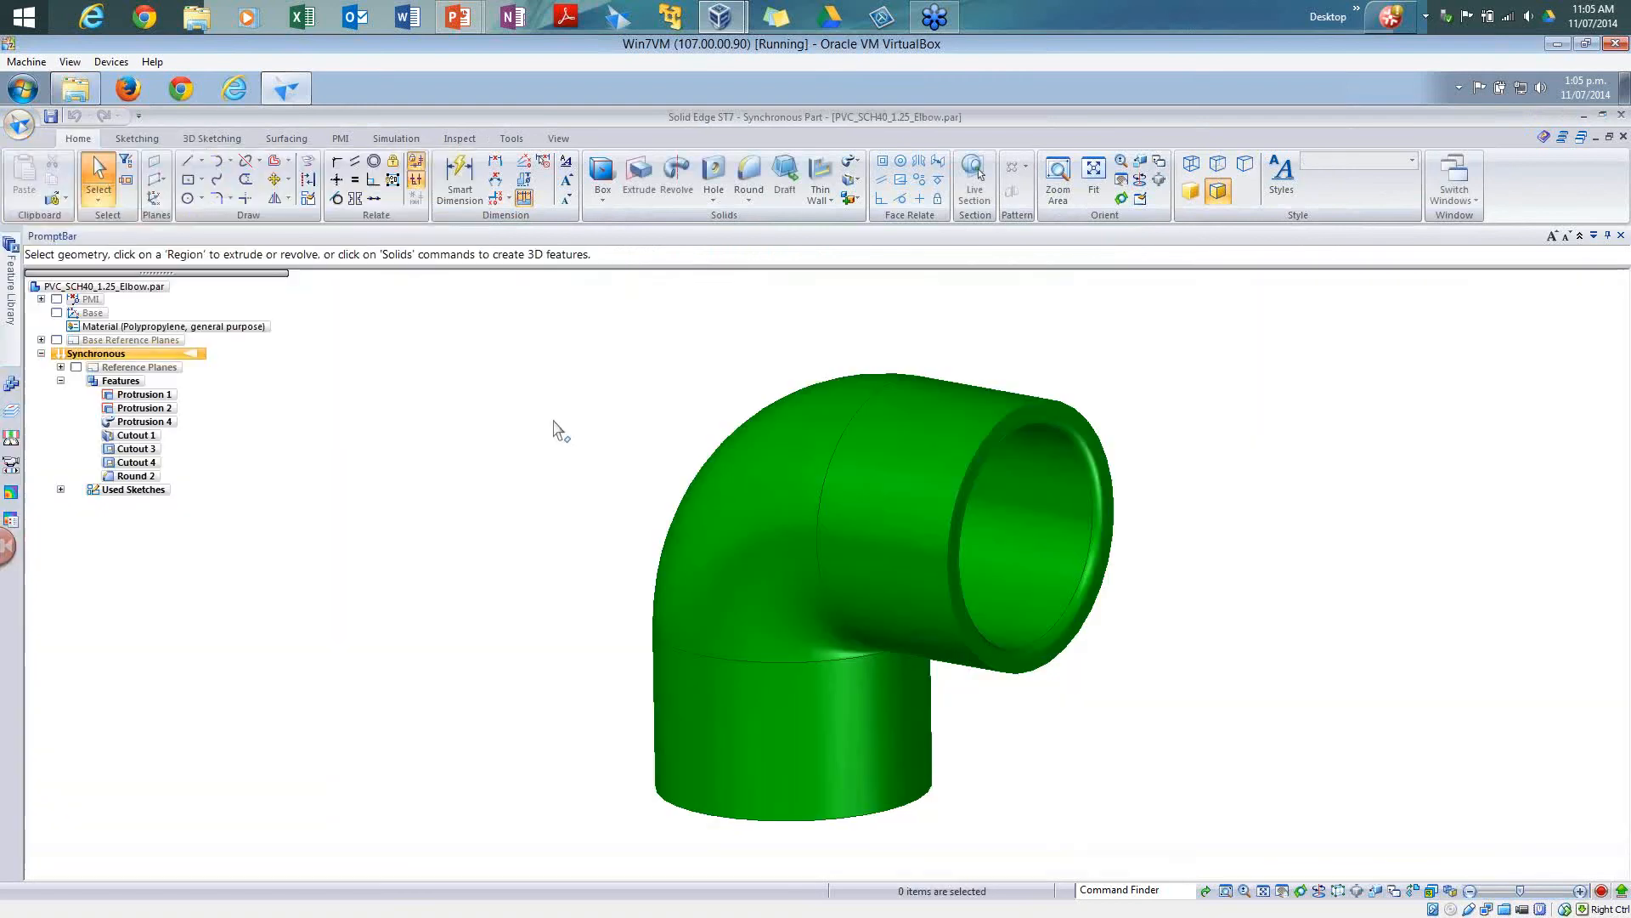
Step: Review the elbow's assigned material and the available libraries in the Material Table without changing anything
left_click(209, 327)
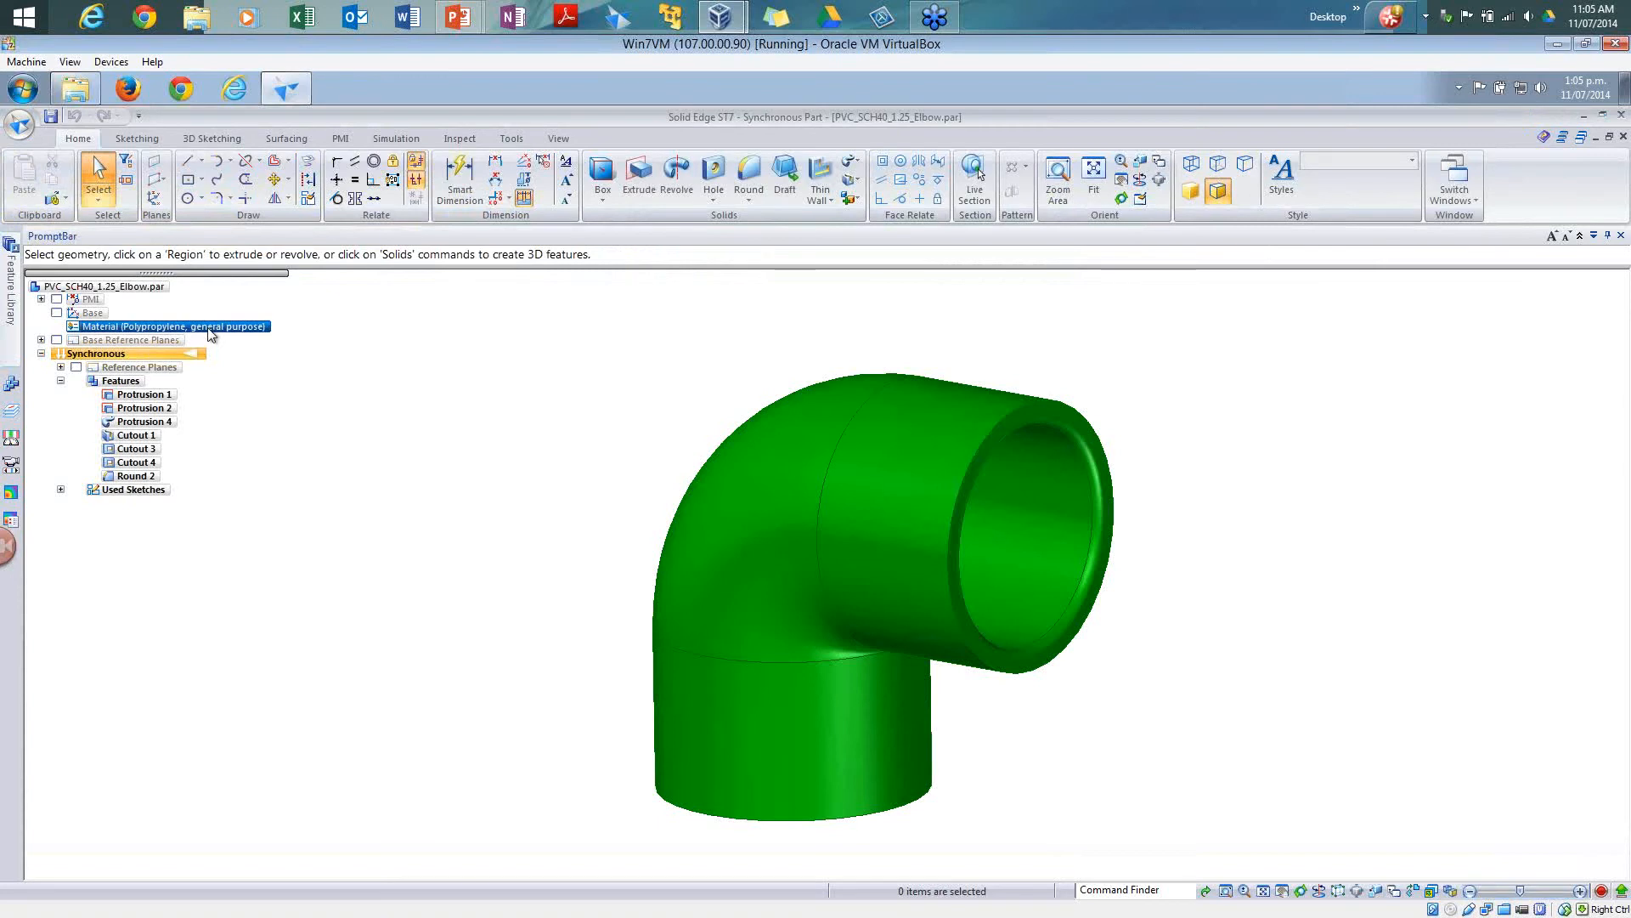
right_click(212, 333)
left_click(338, 639)
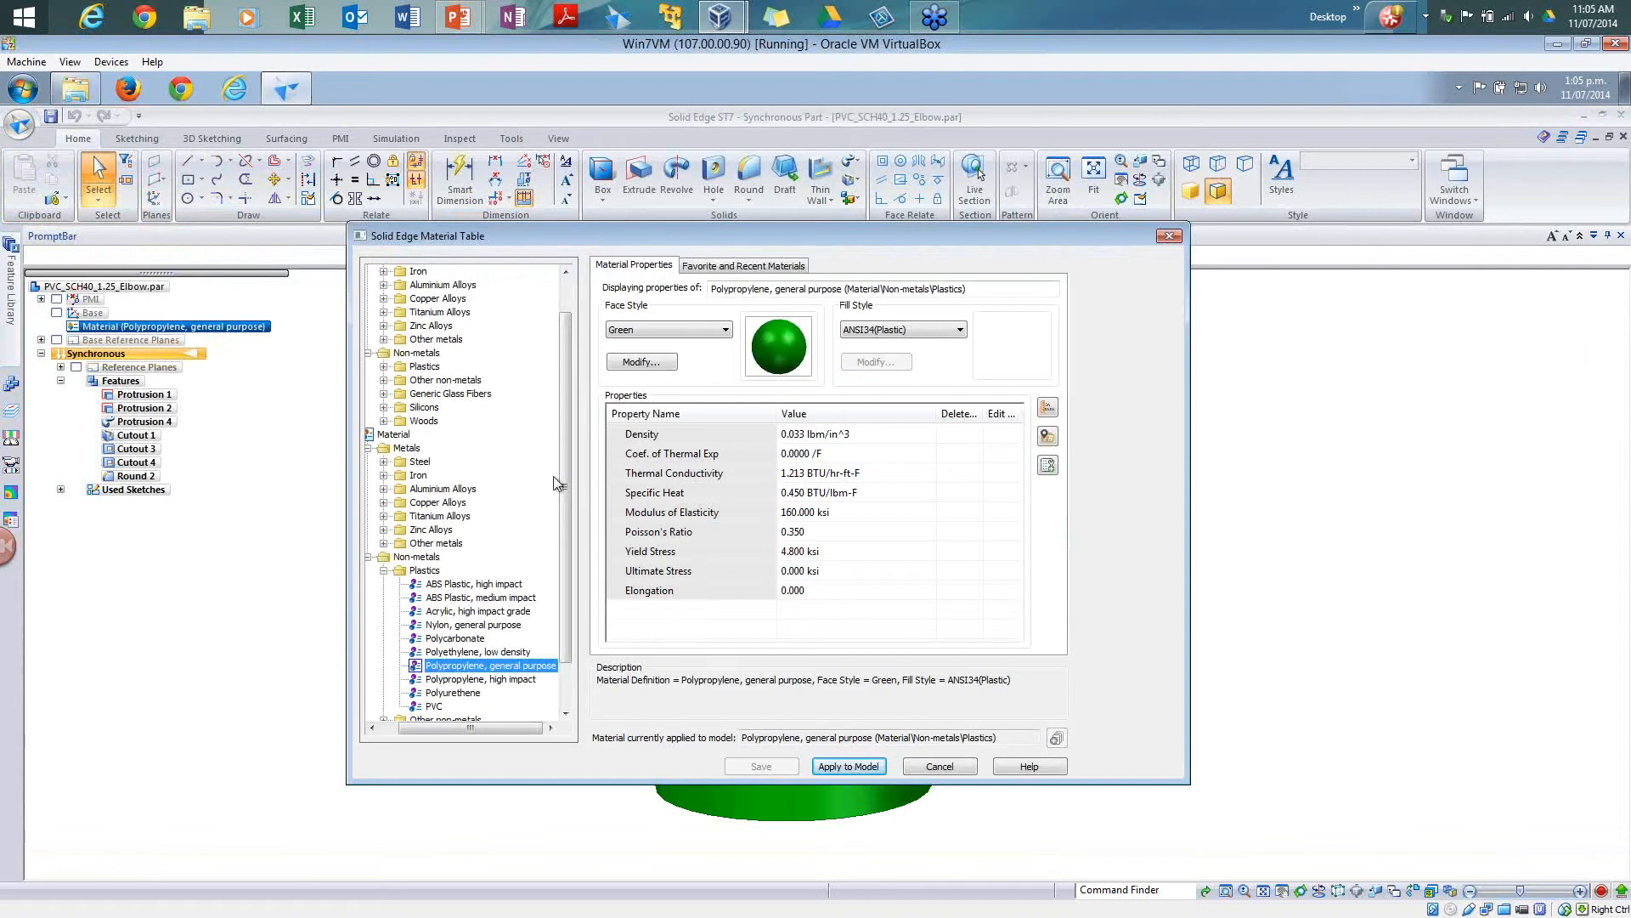
left_click_drag(567, 471, 571, 396)
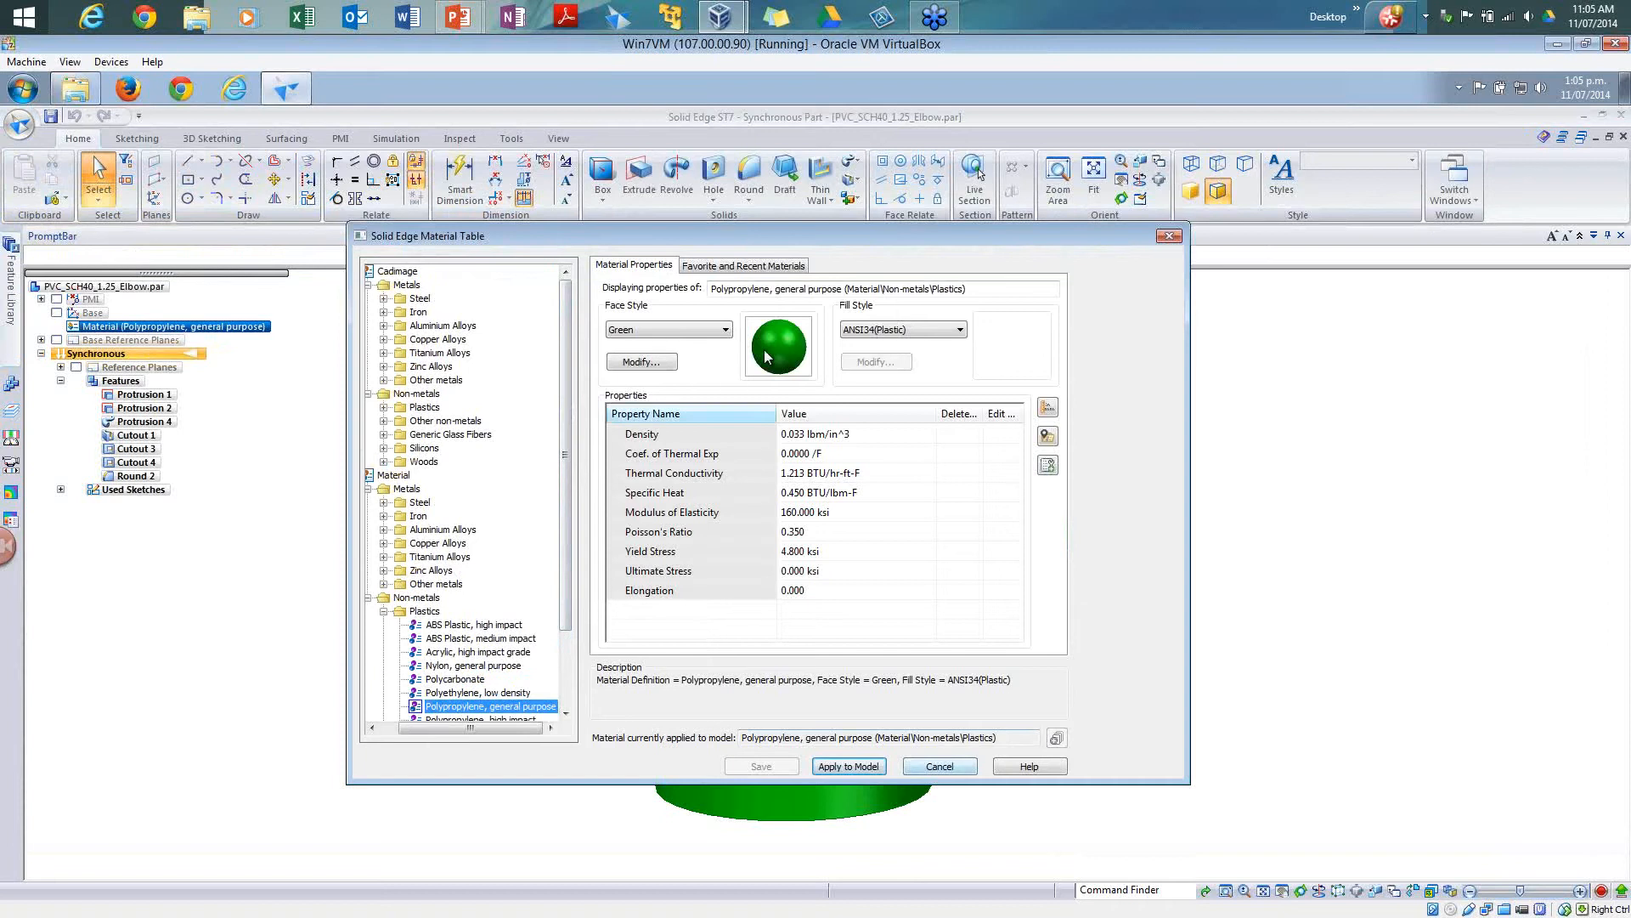
left_click(940, 766)
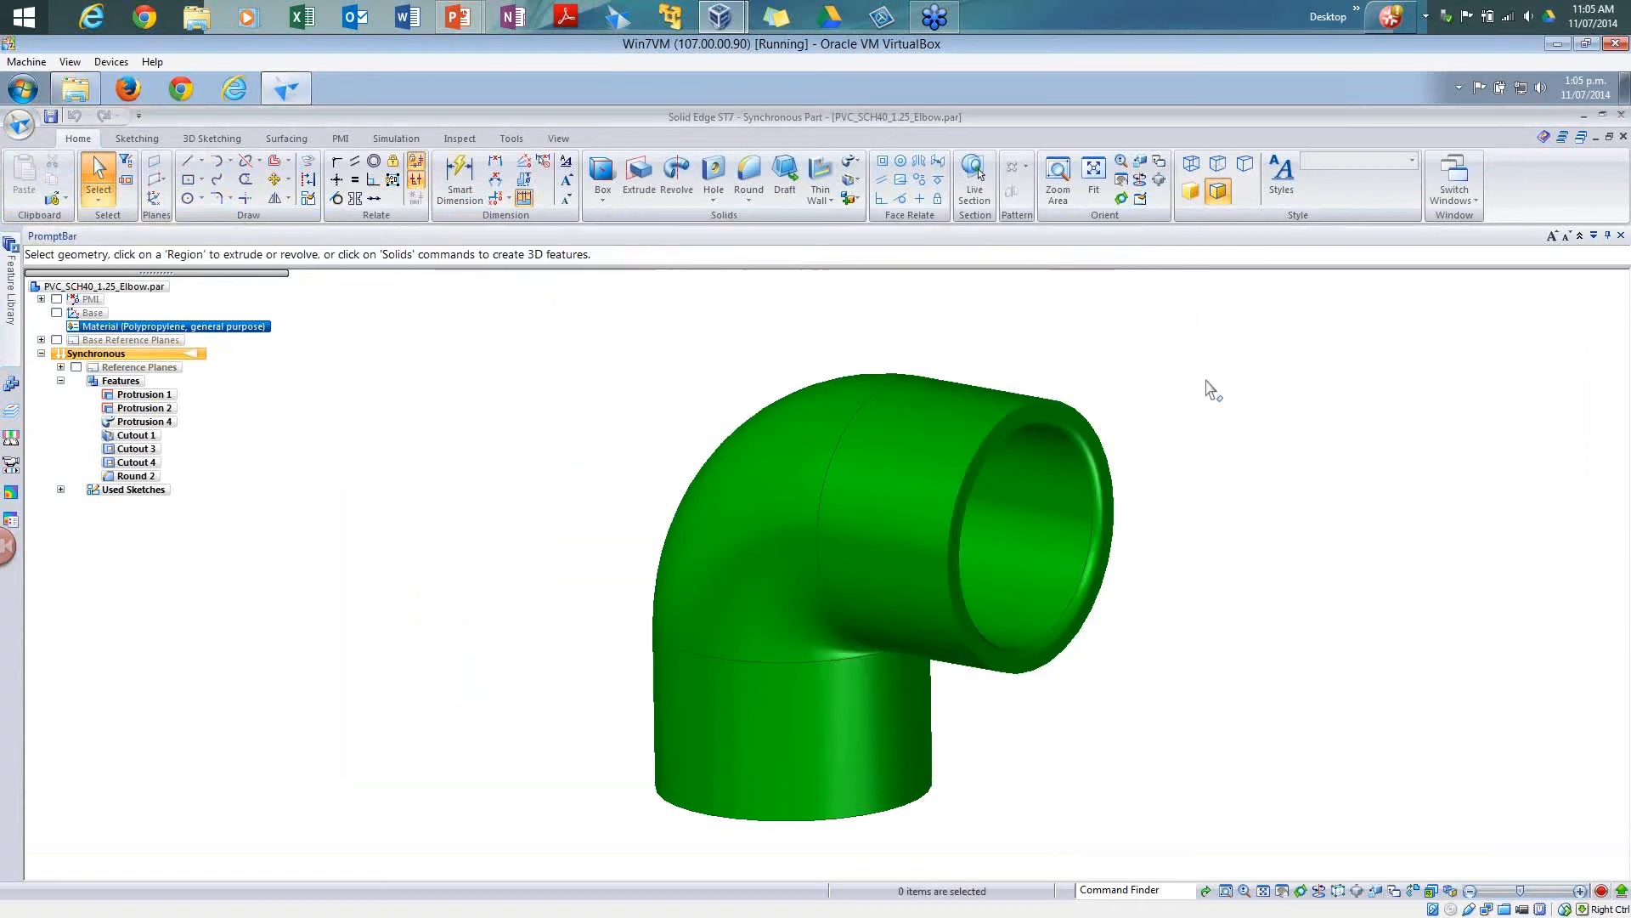
Step: Inspect the elbow's PVC WHITE face style and view the Cadimage.mtl styles in the Style Organizer
left_click(1280, 192)
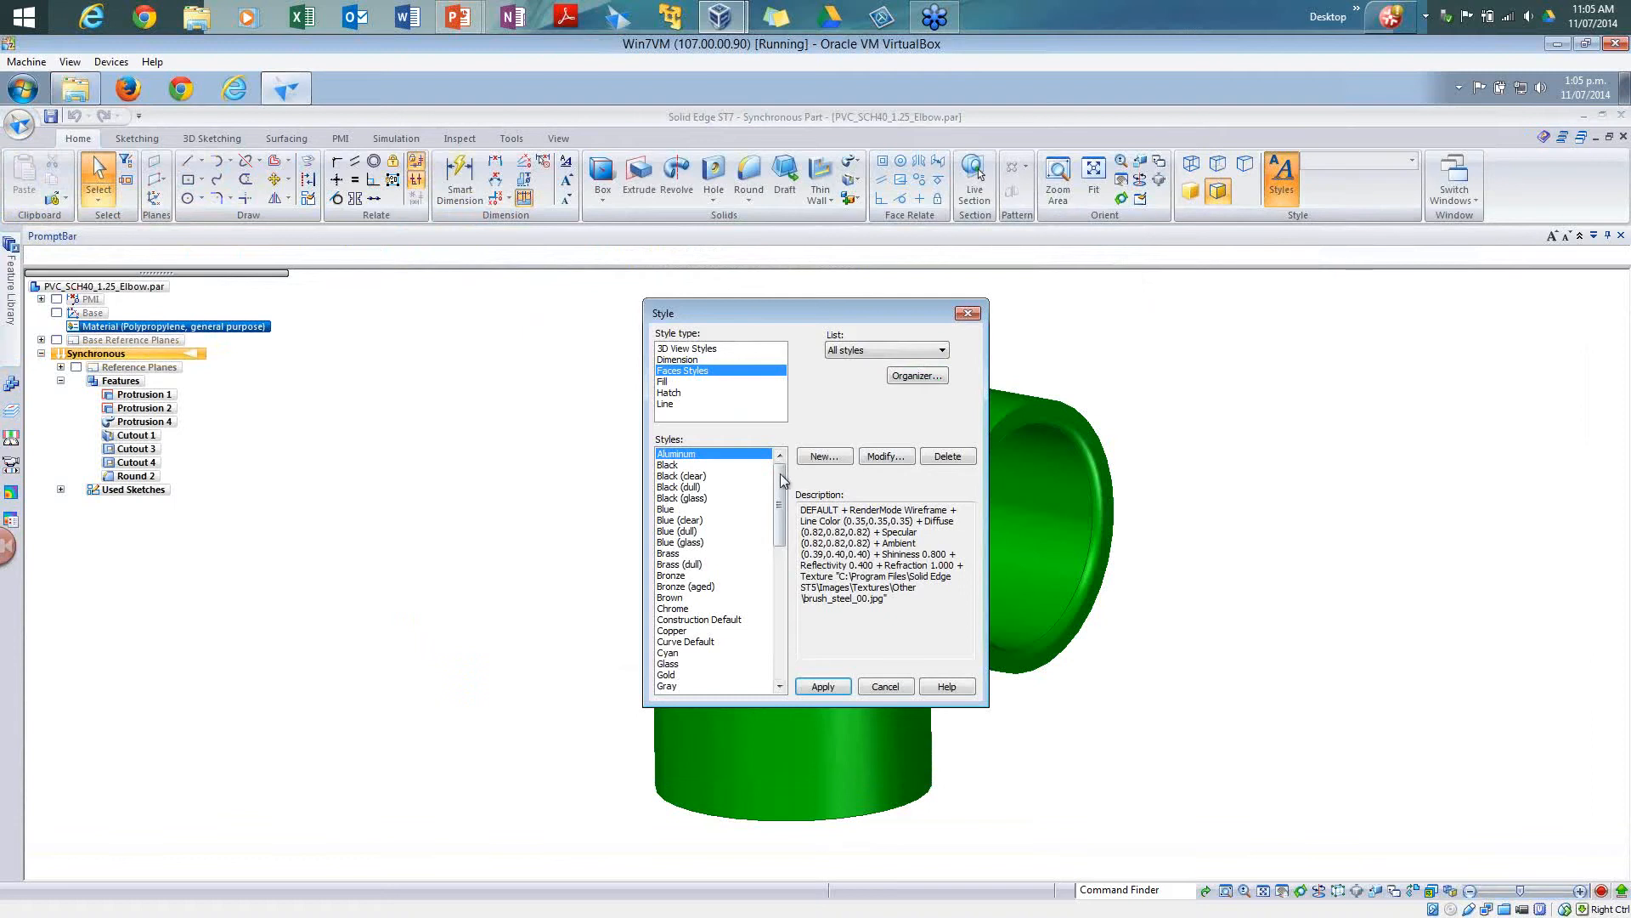
left_click_drag(780, 498, 782, 578)
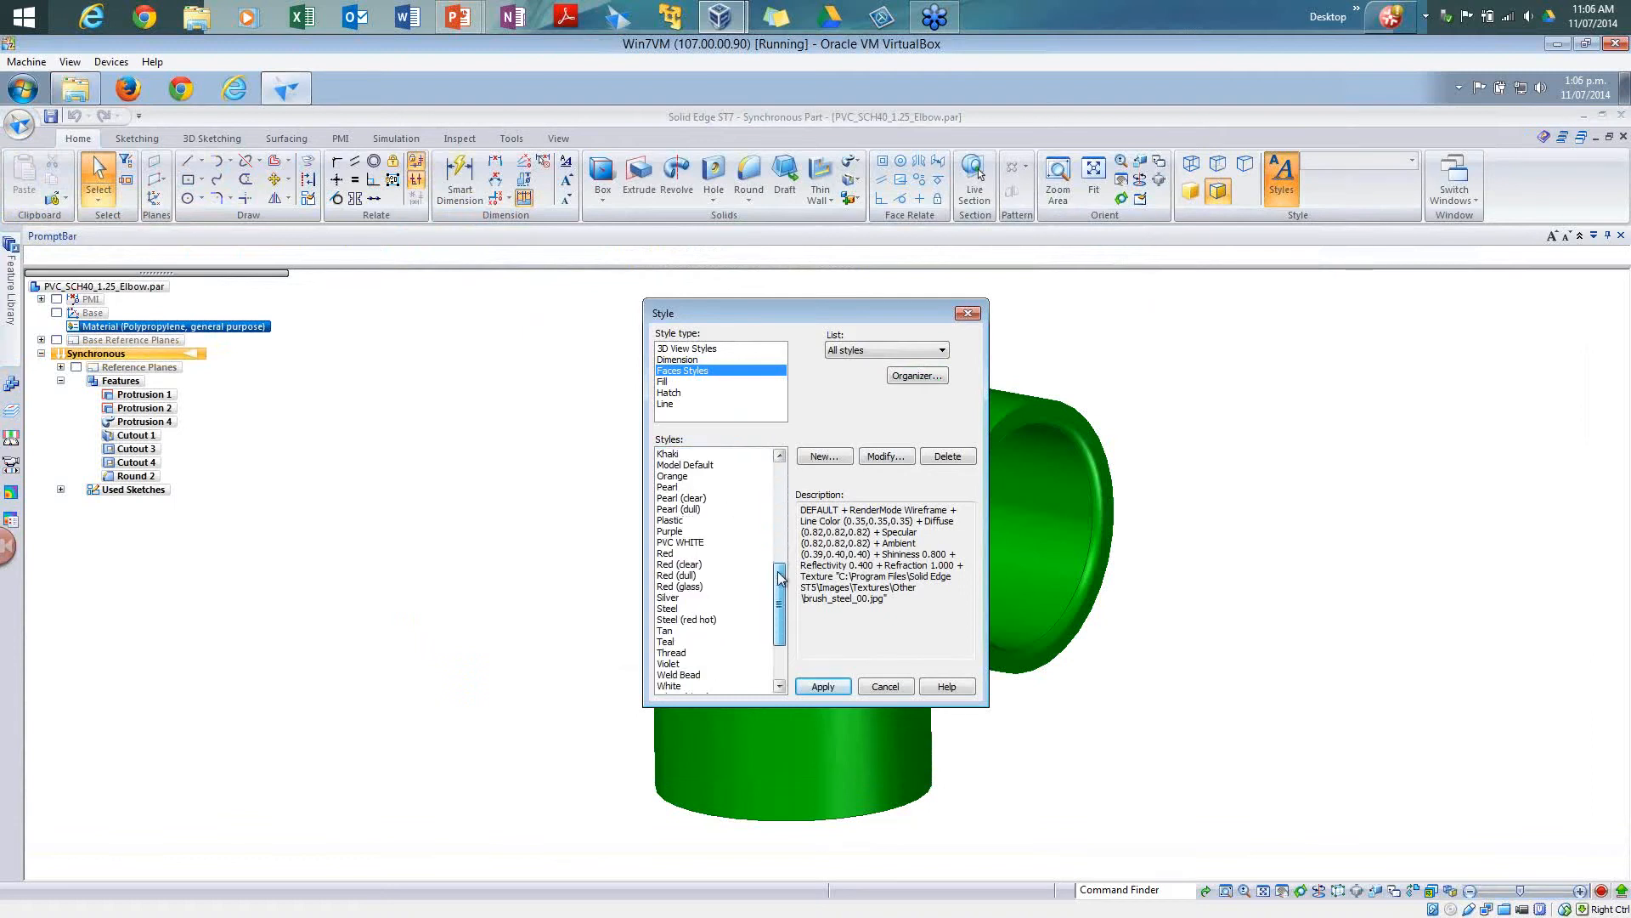
left_click(680, 544)
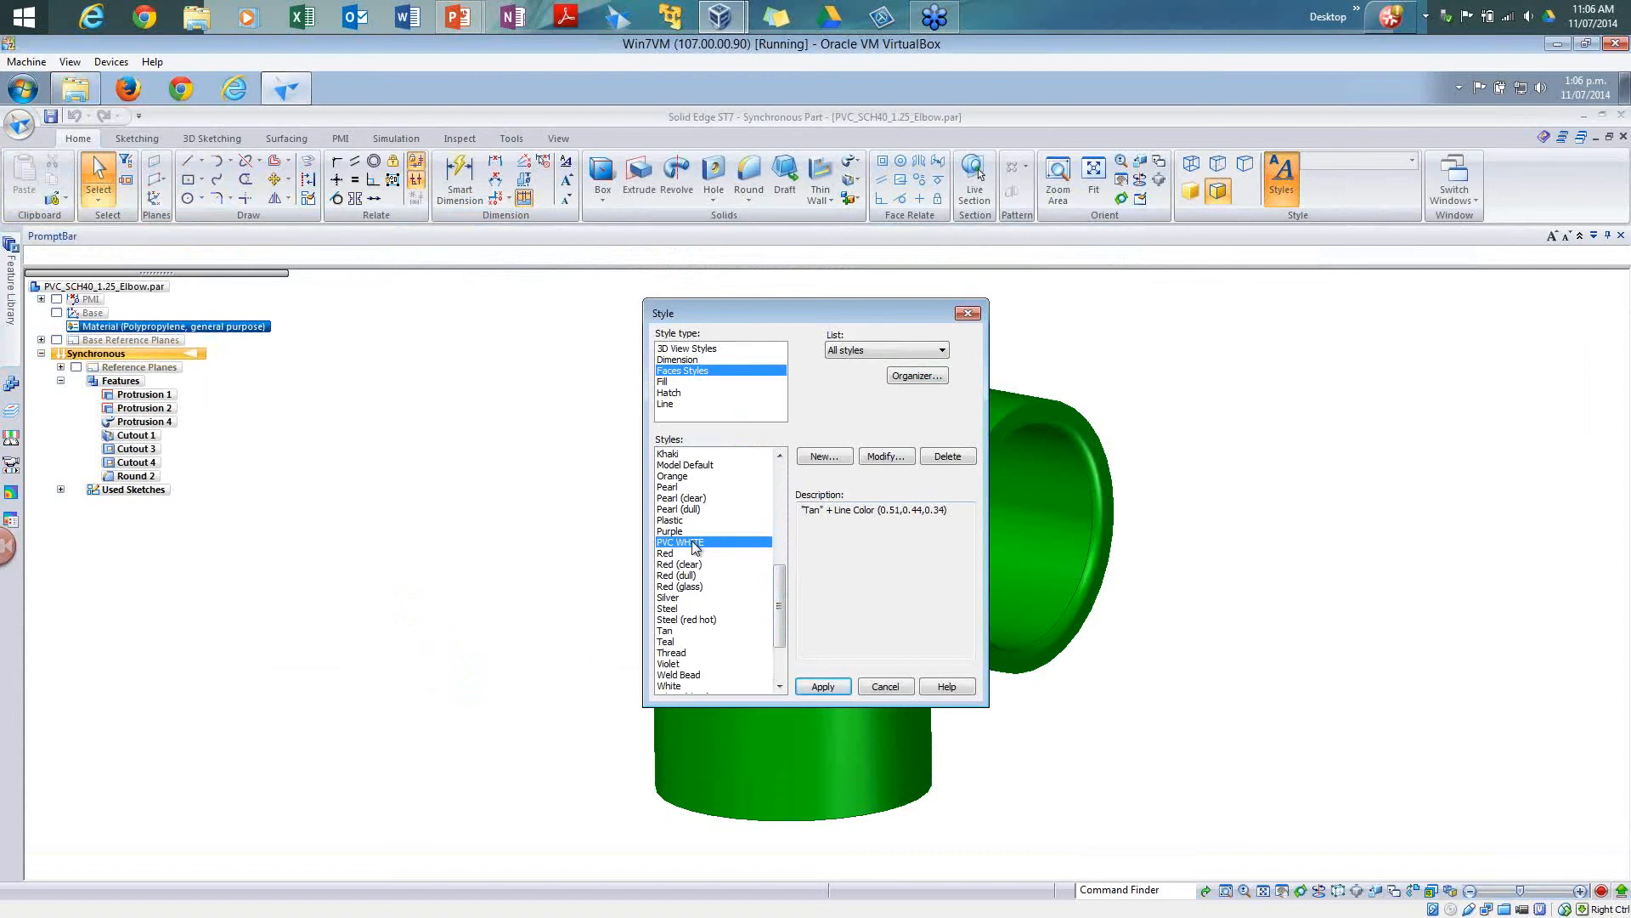
left_click(928, 379)
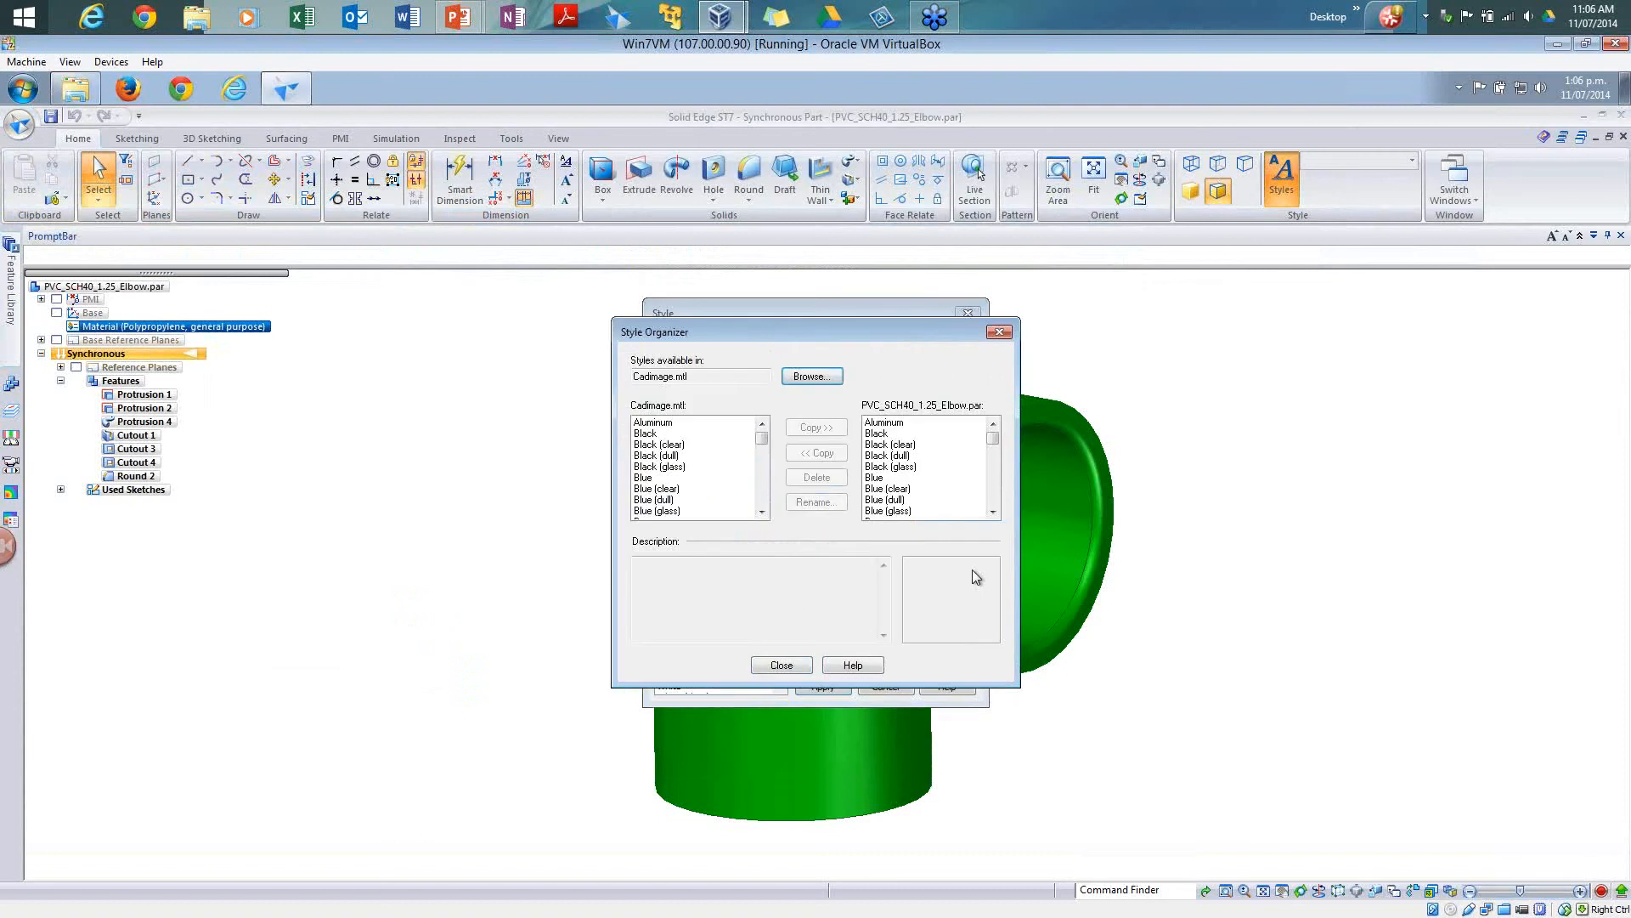
left_click(782, 666)
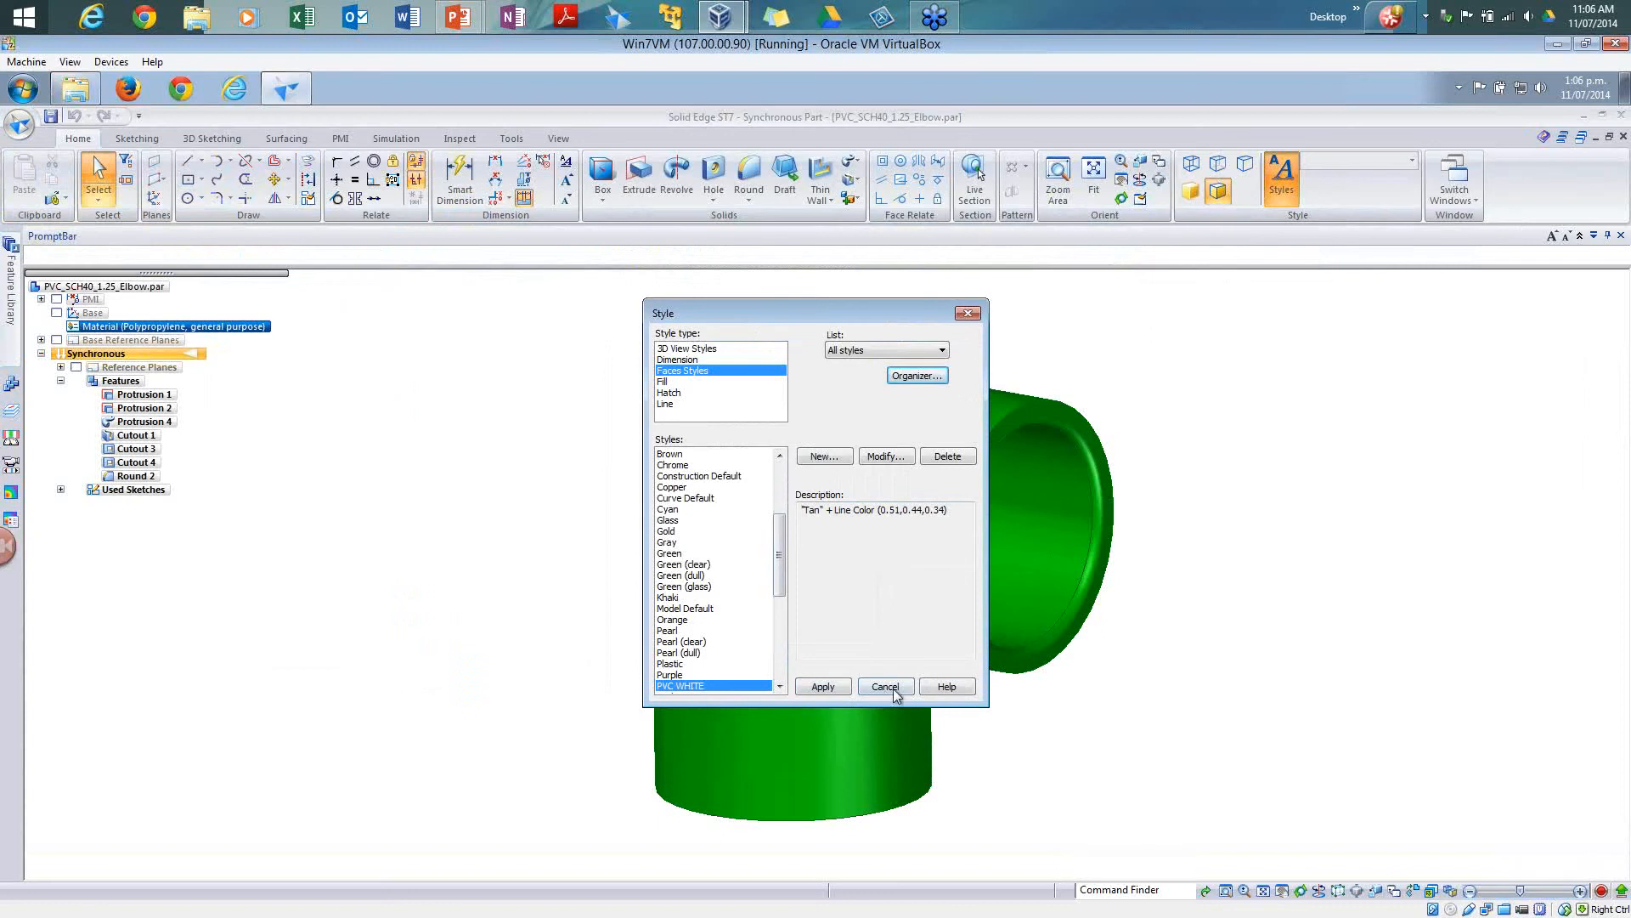
left_click(888, 688)
Step: Set the face style of Polypropylene, general purpose to PVC WHITE, save the material change and apply it to the elbow
right_click(253, 334)
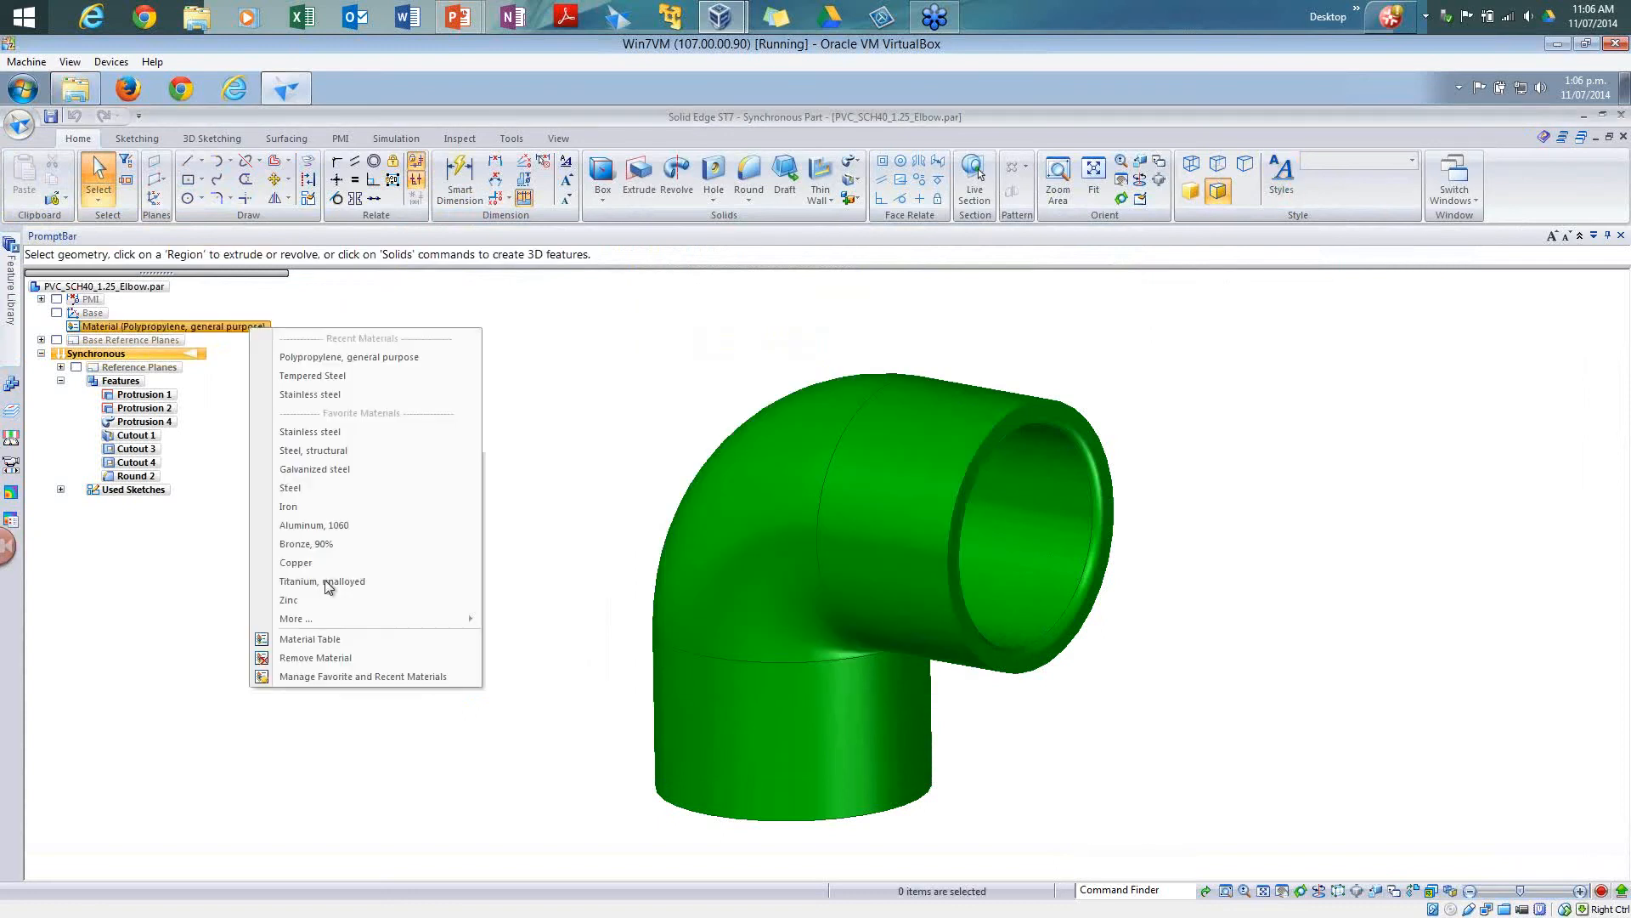
left_click(327, 635)
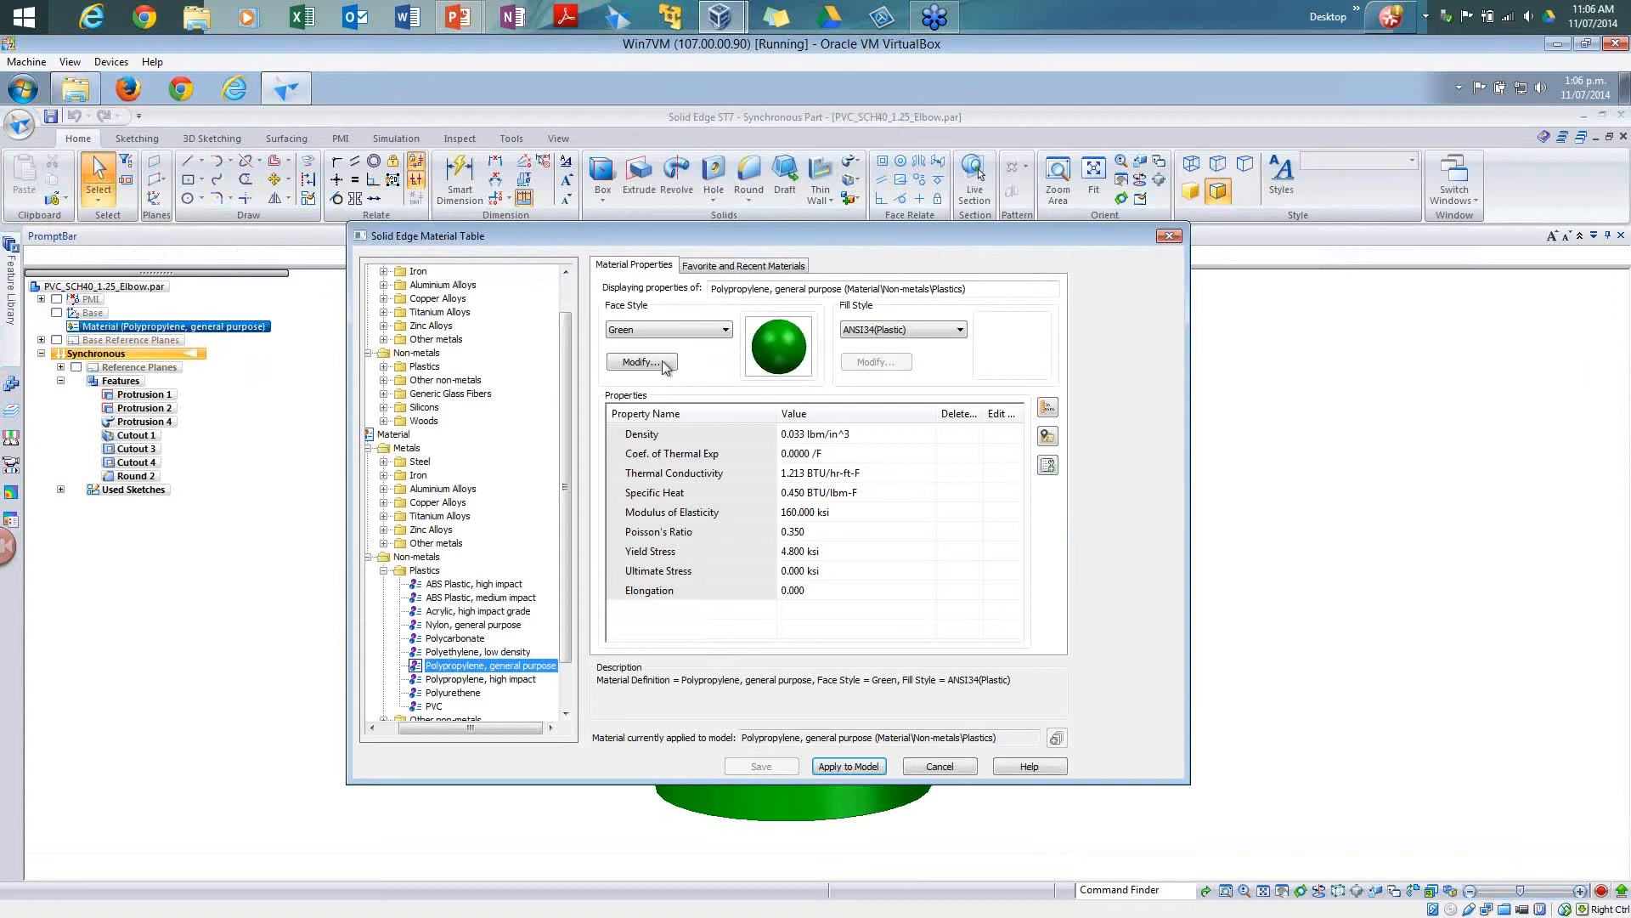
left_click(722, 331)
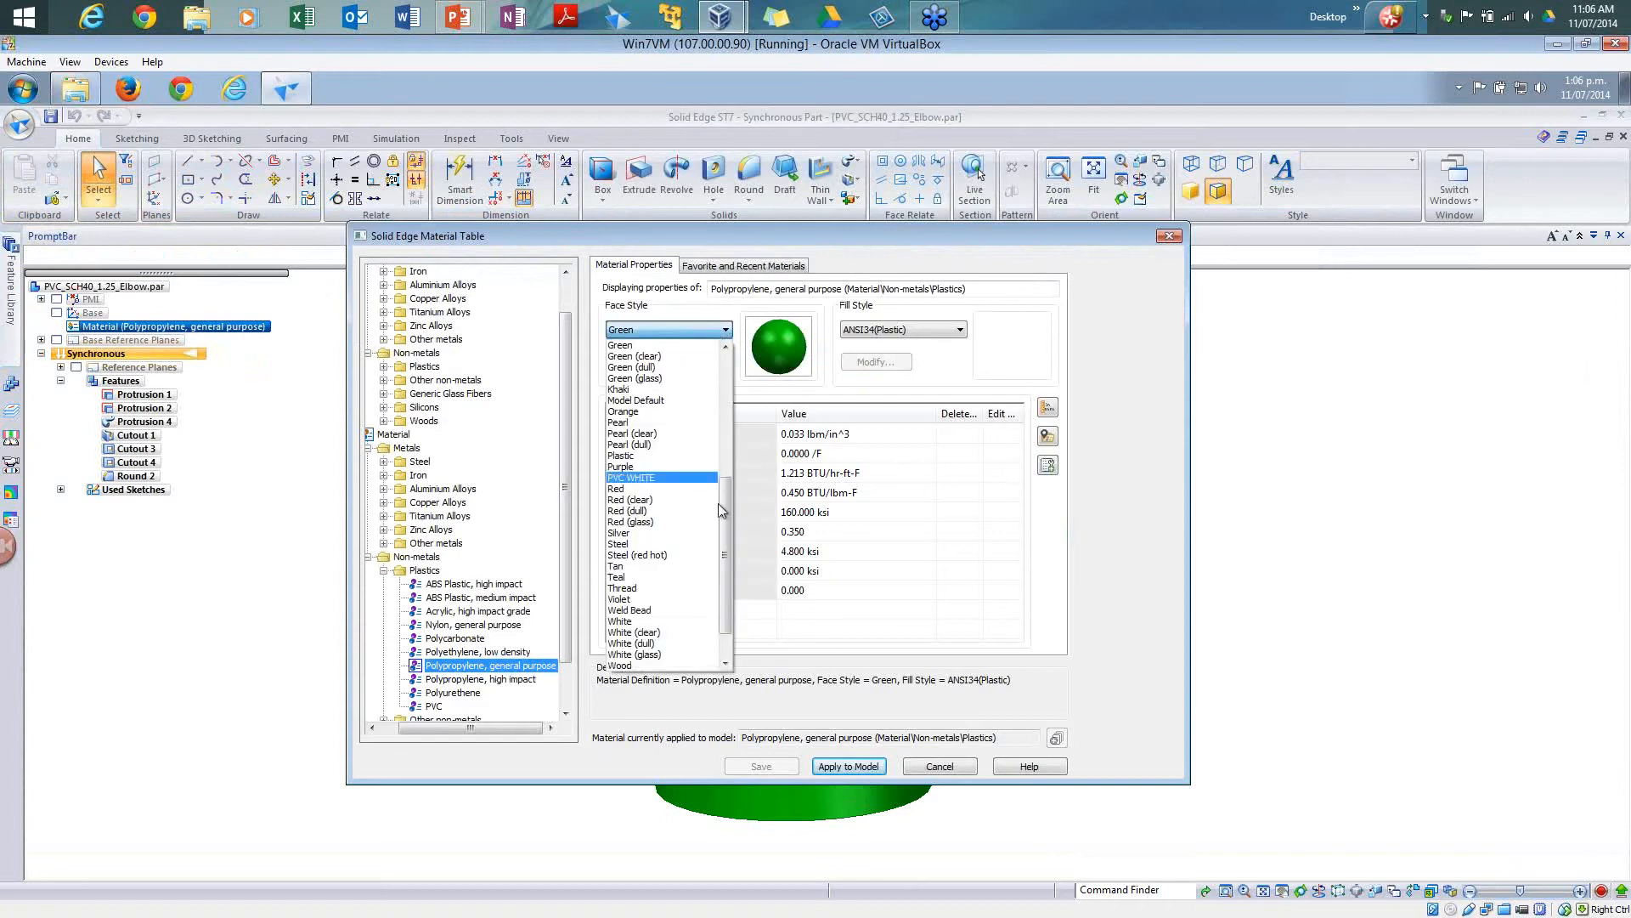
left_click(645, 479)
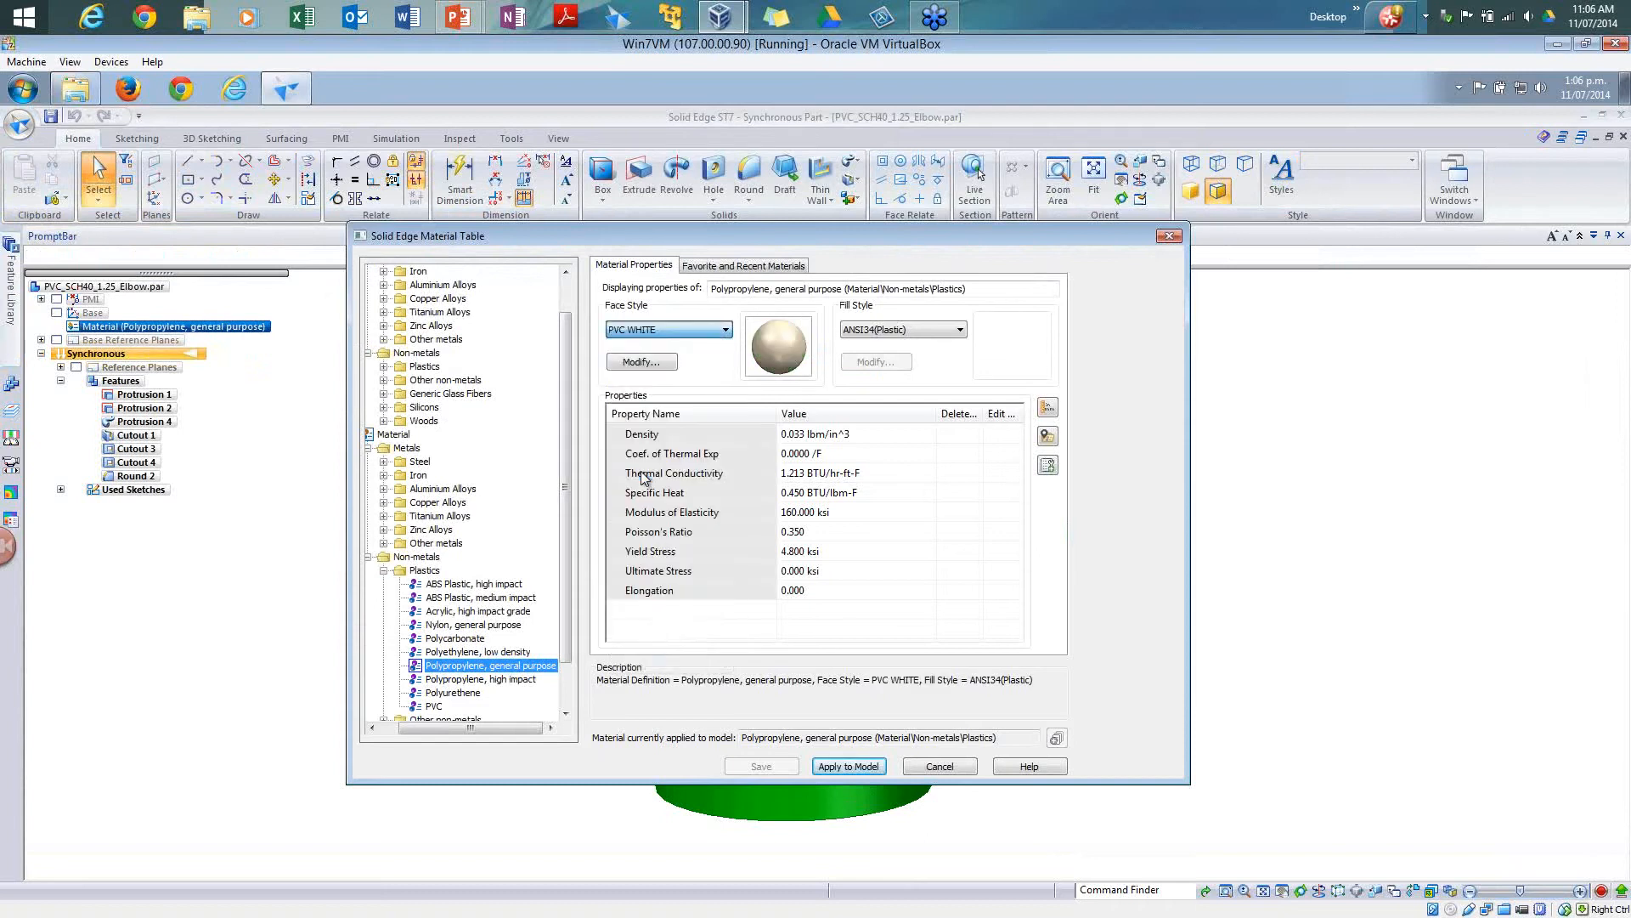
left_click(854, 767)
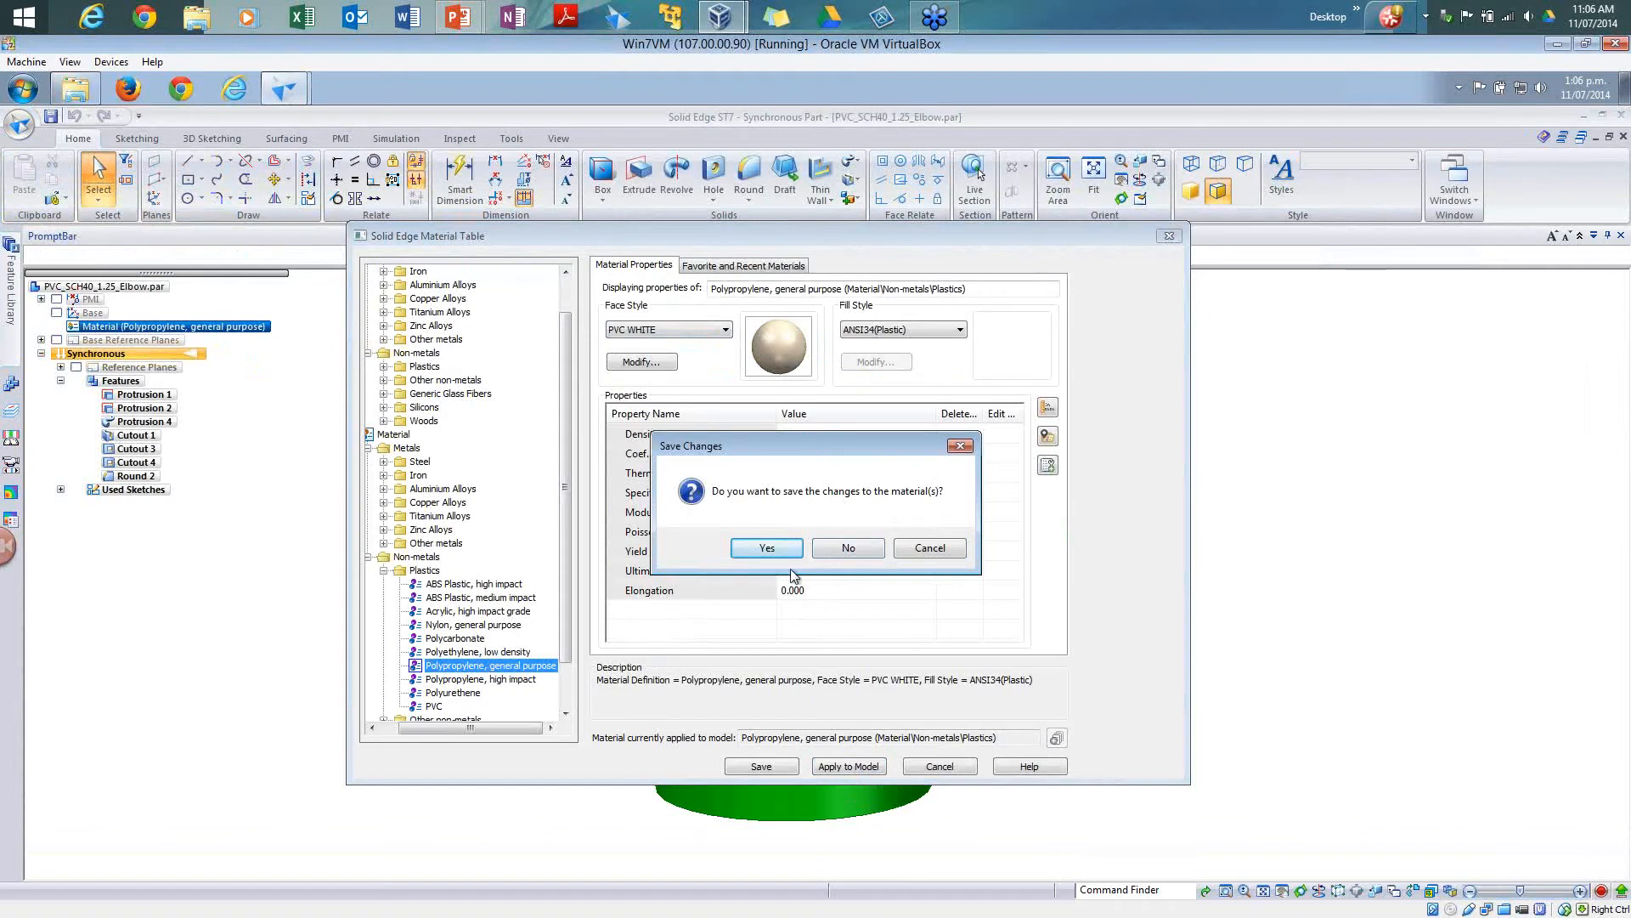
left_click(773, 545)
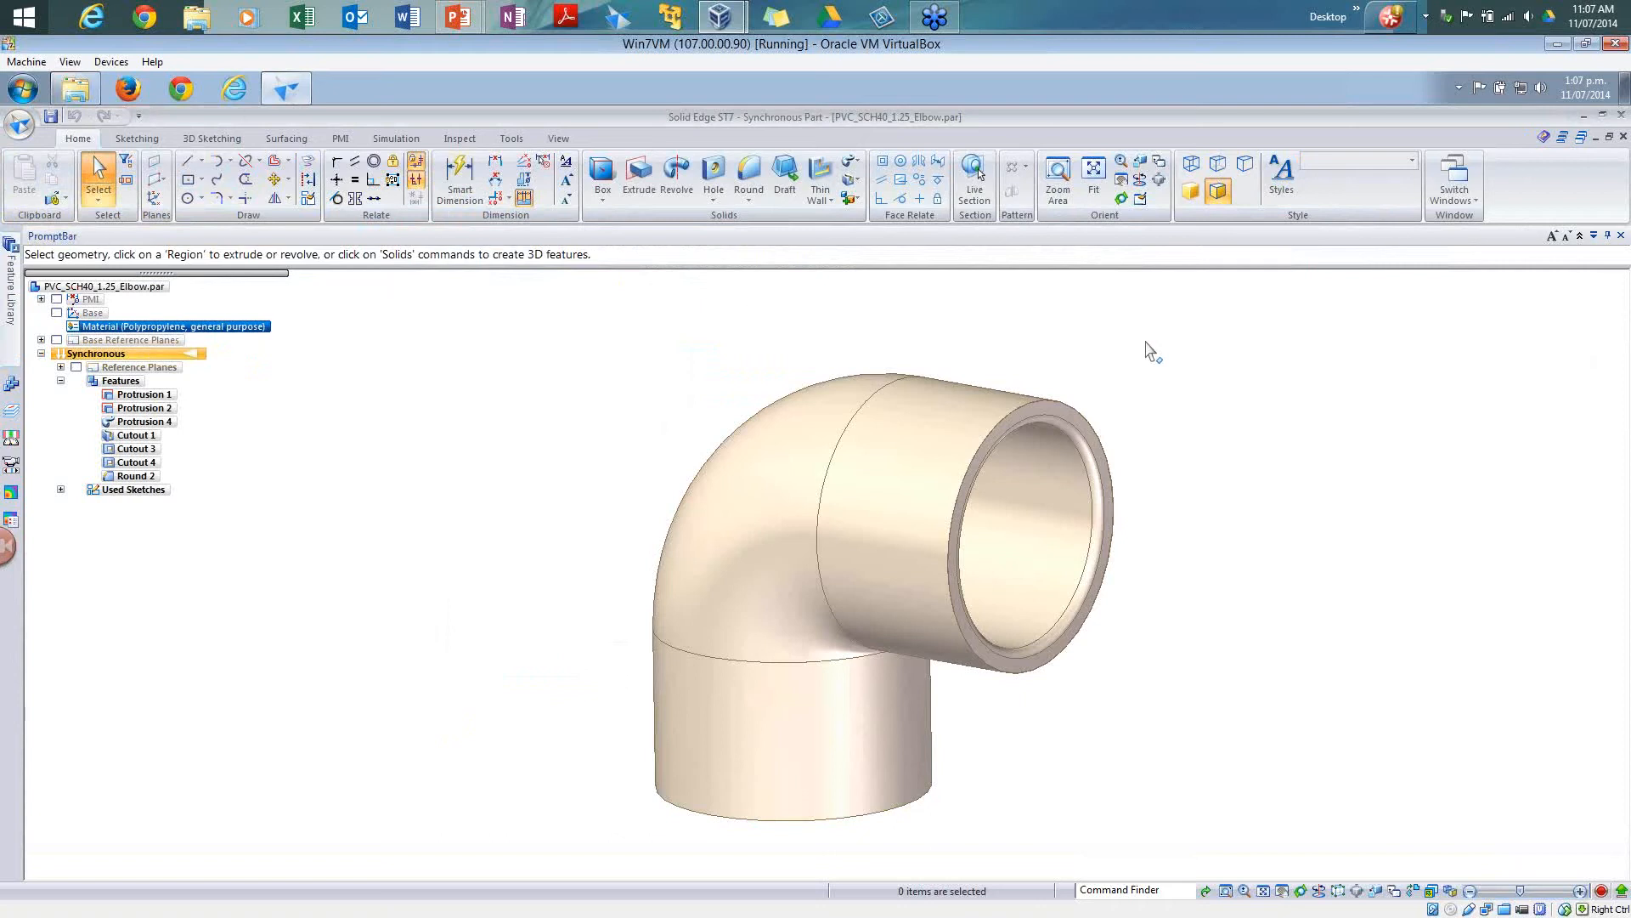
Step: Open the recent document PVC_SCH40_1.25_Tee.par
left_click(21, 128)
mouse_move(73, 227)
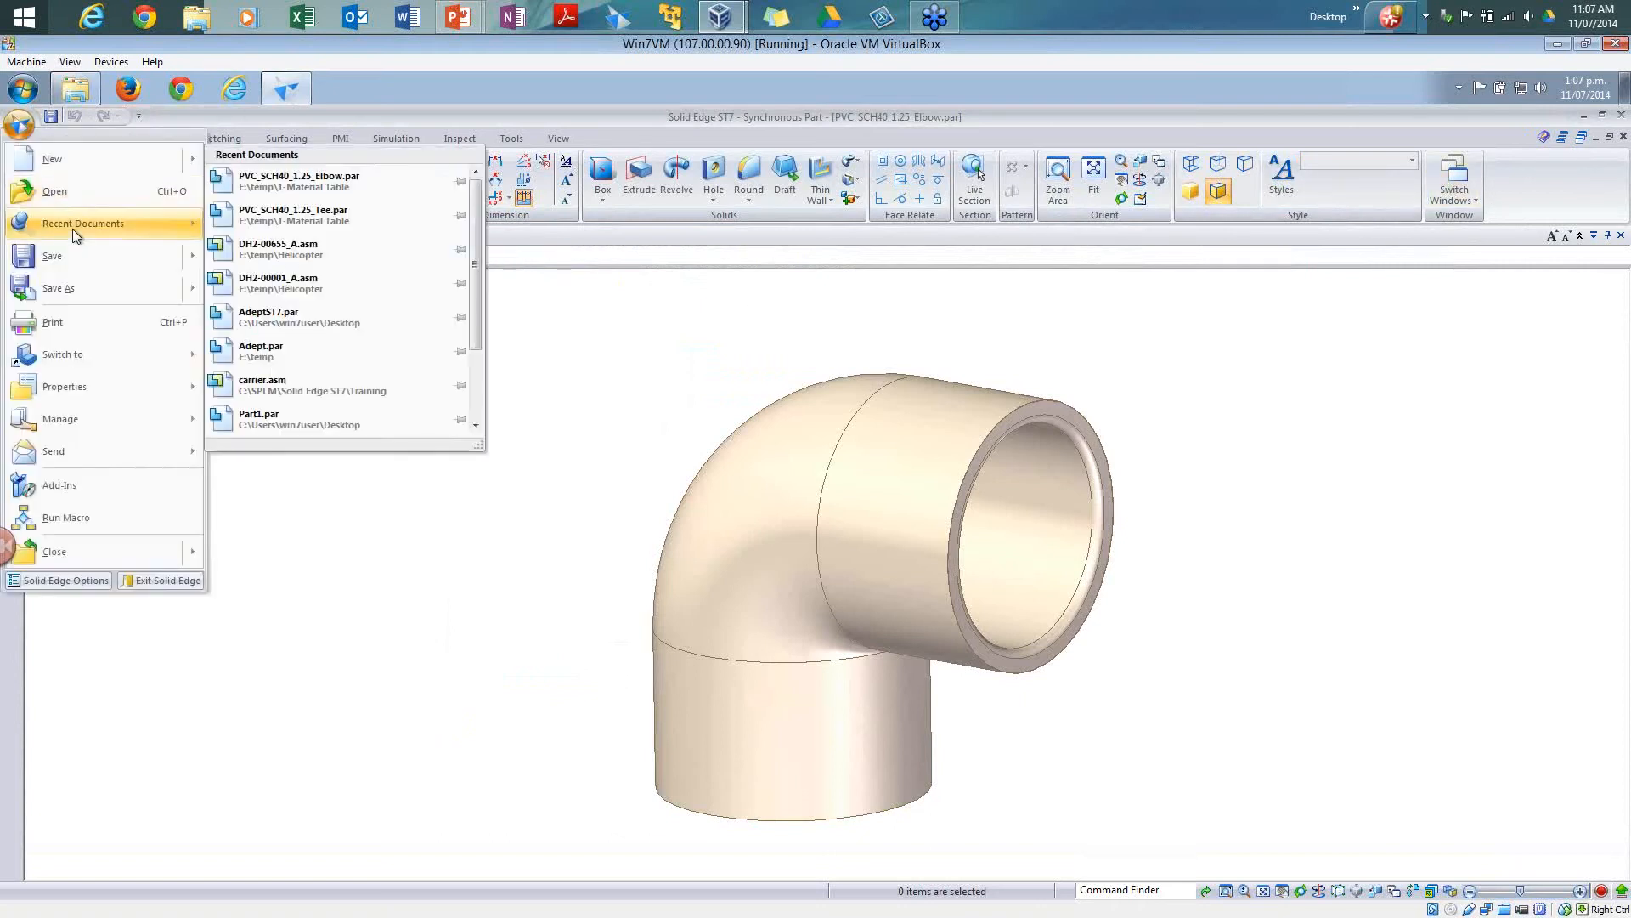
left_click(289, 216)
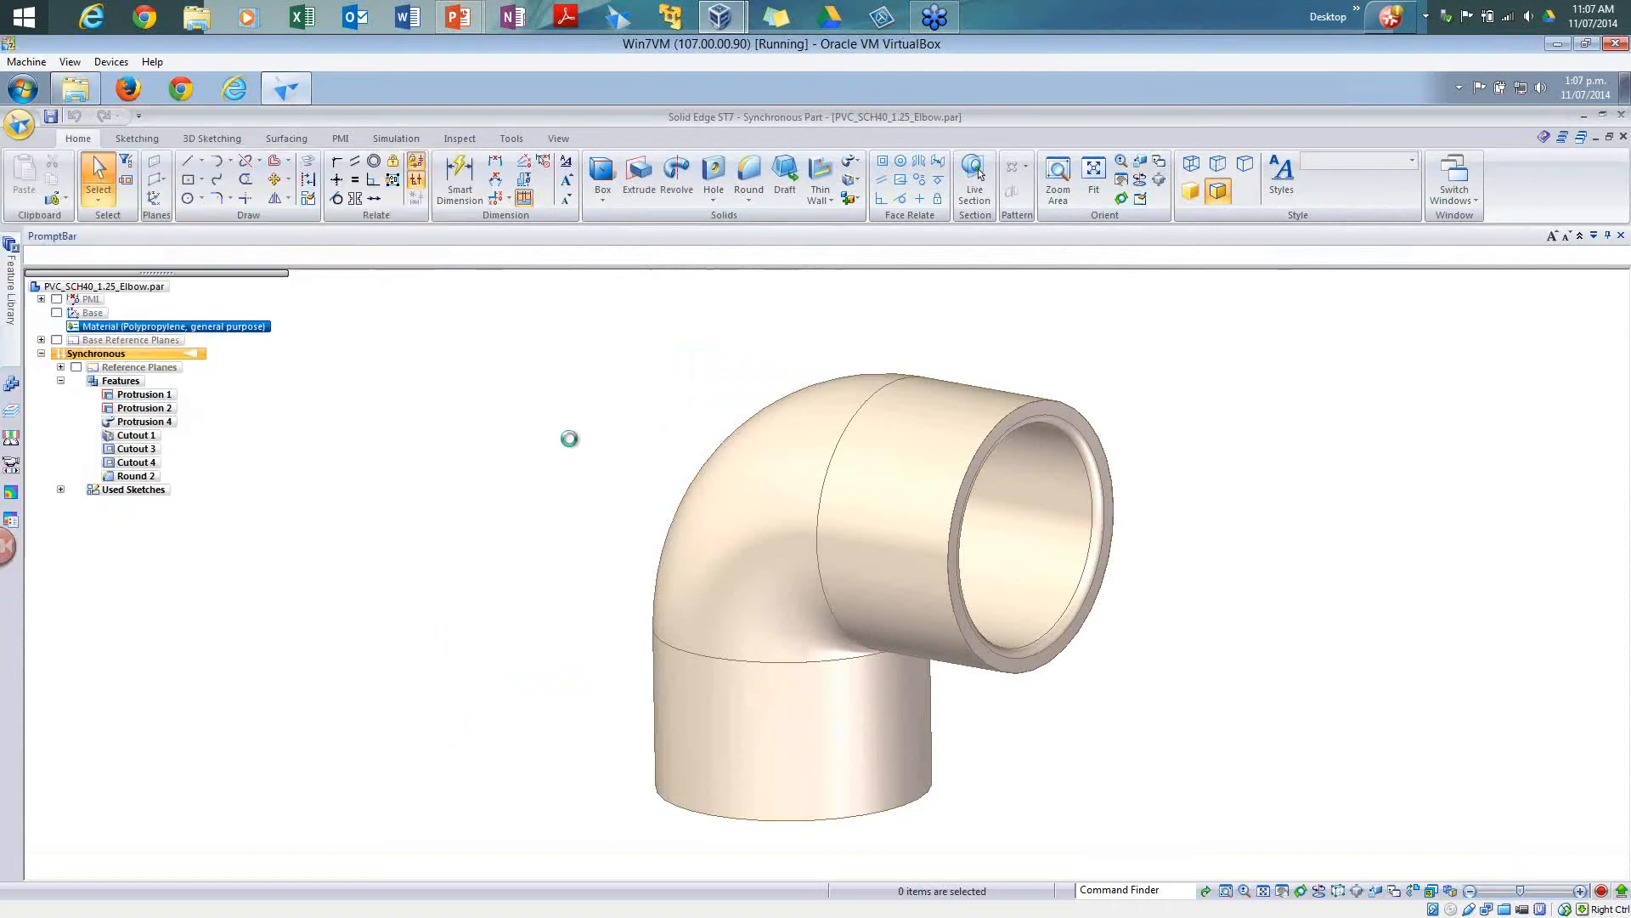
Step: Apply the Polypropylene, general purpose material from the Material library to the tee
right_click(176, 331)
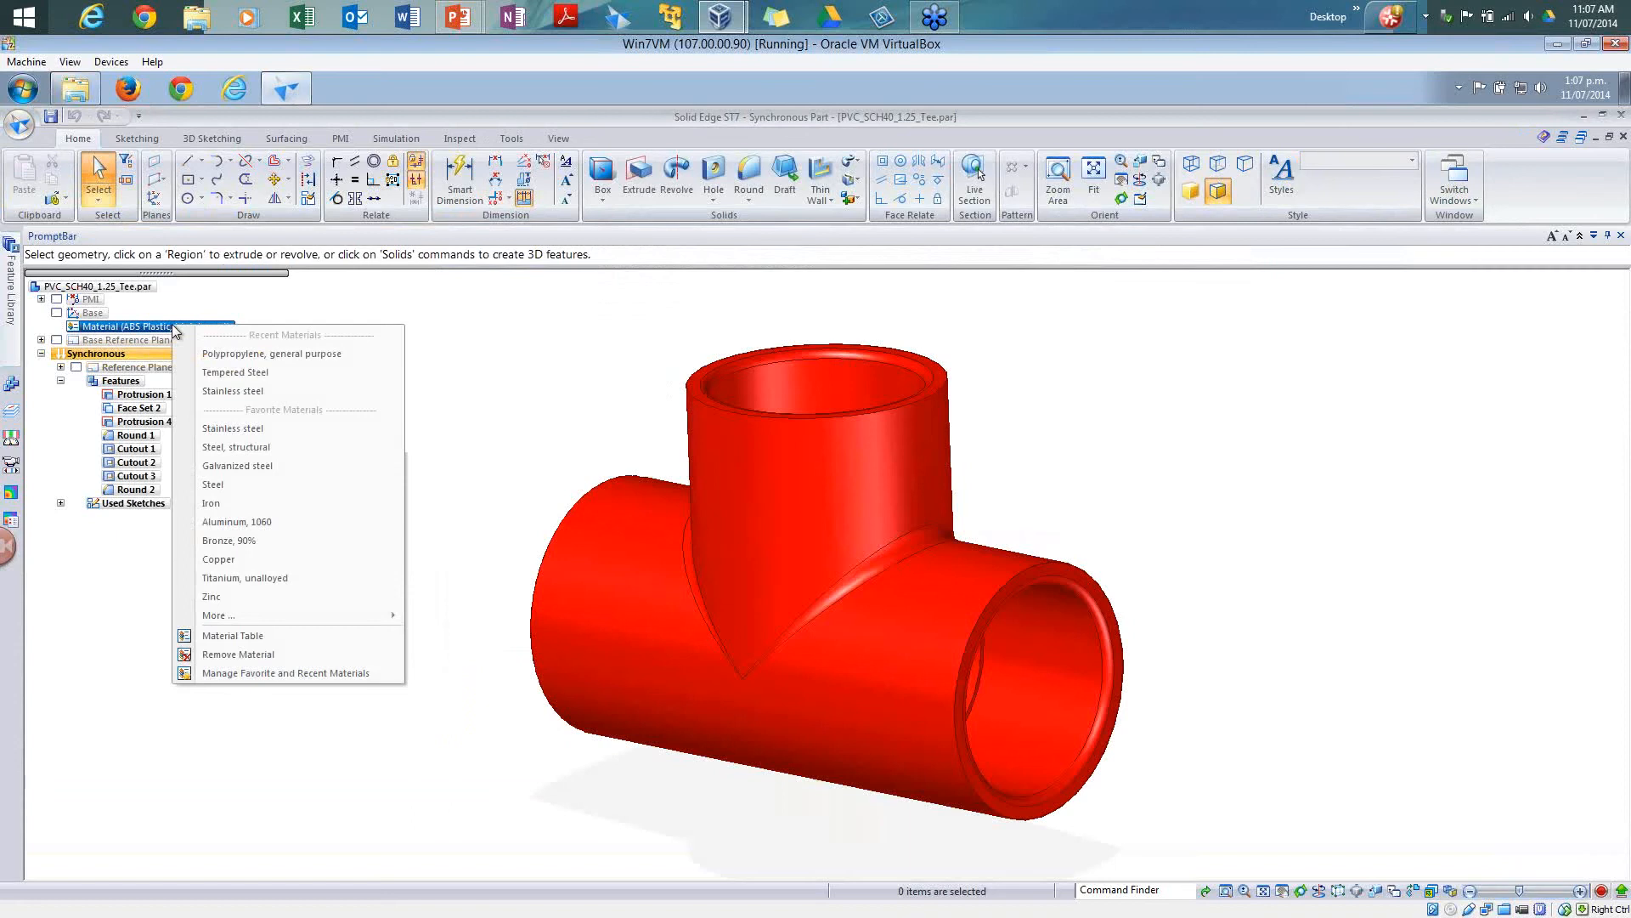
left_click(246, 642)
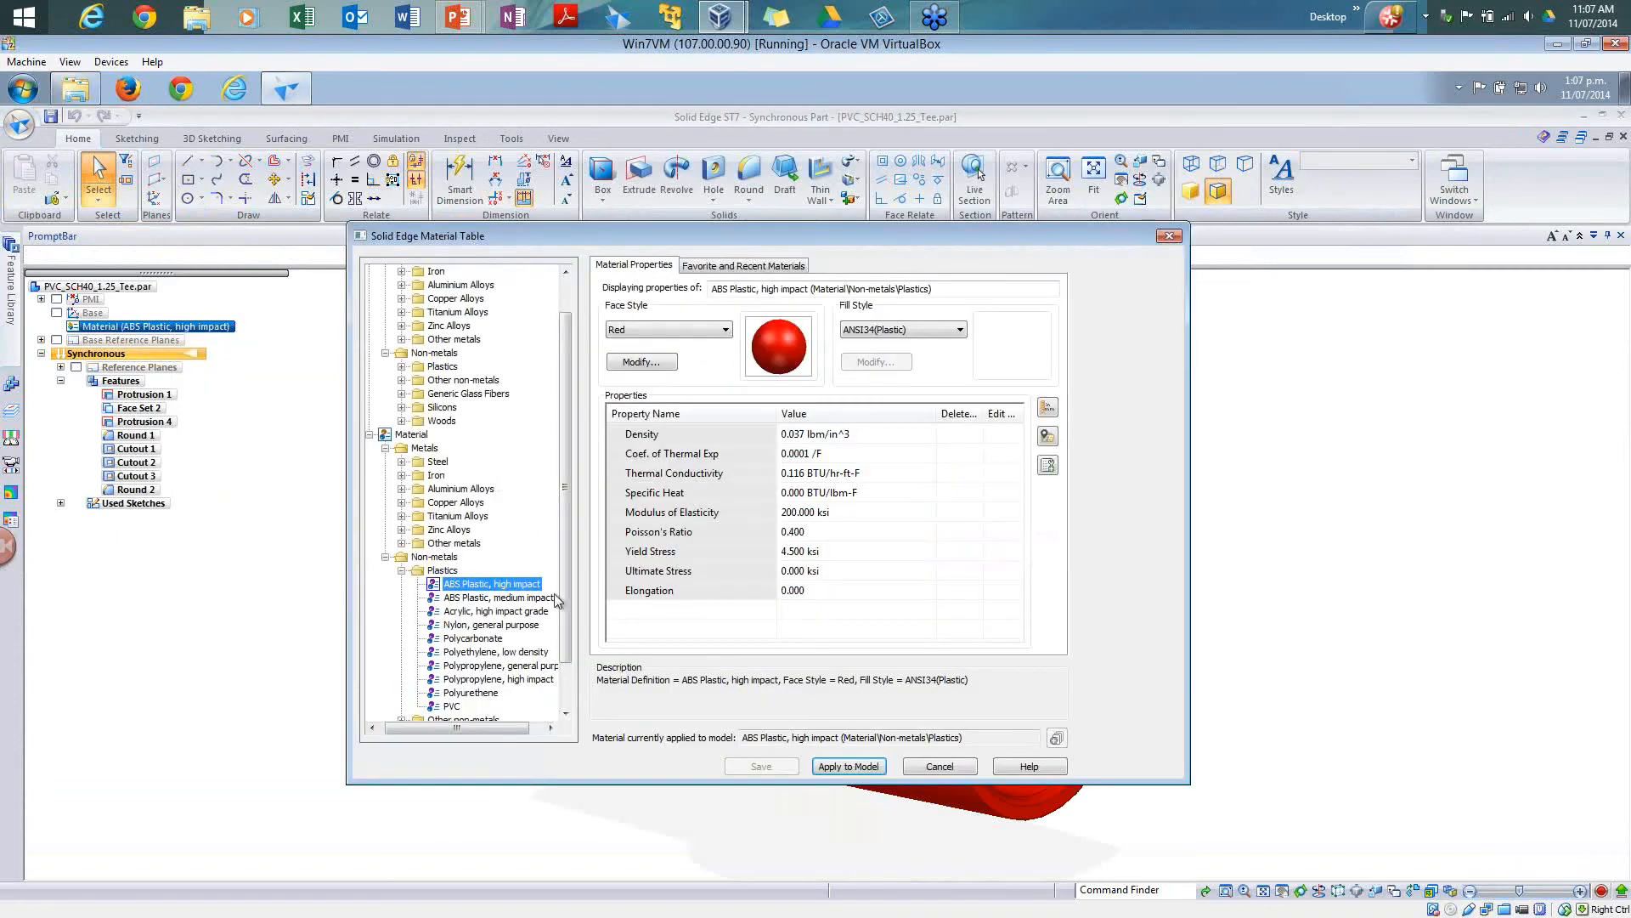
left_click(514, 666)
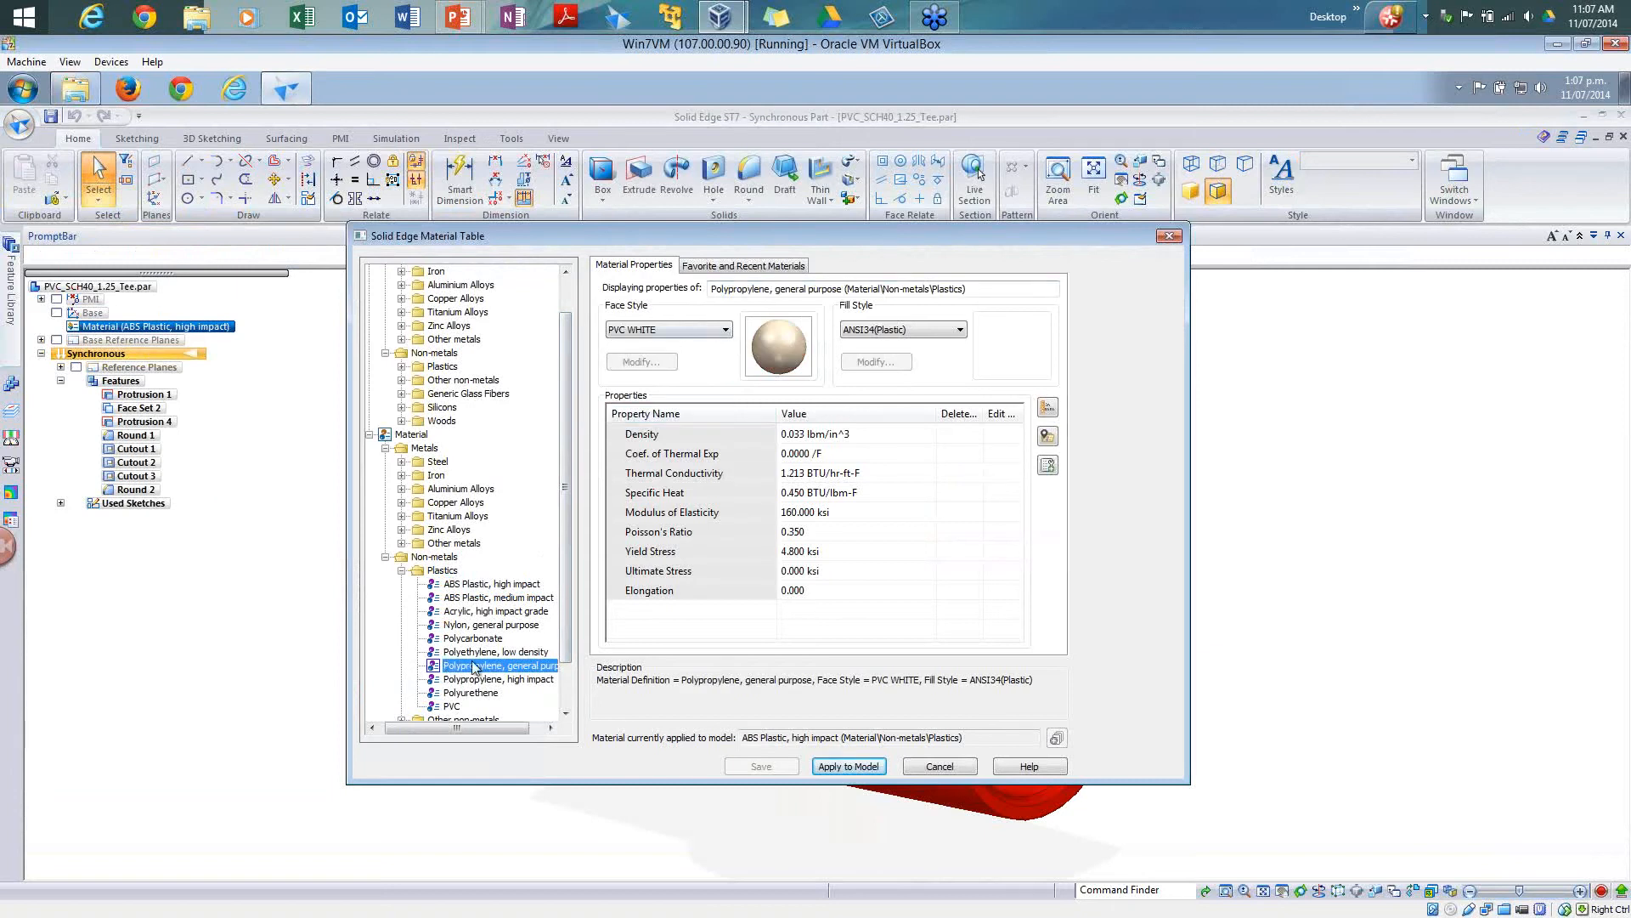
left_click(848, 766)
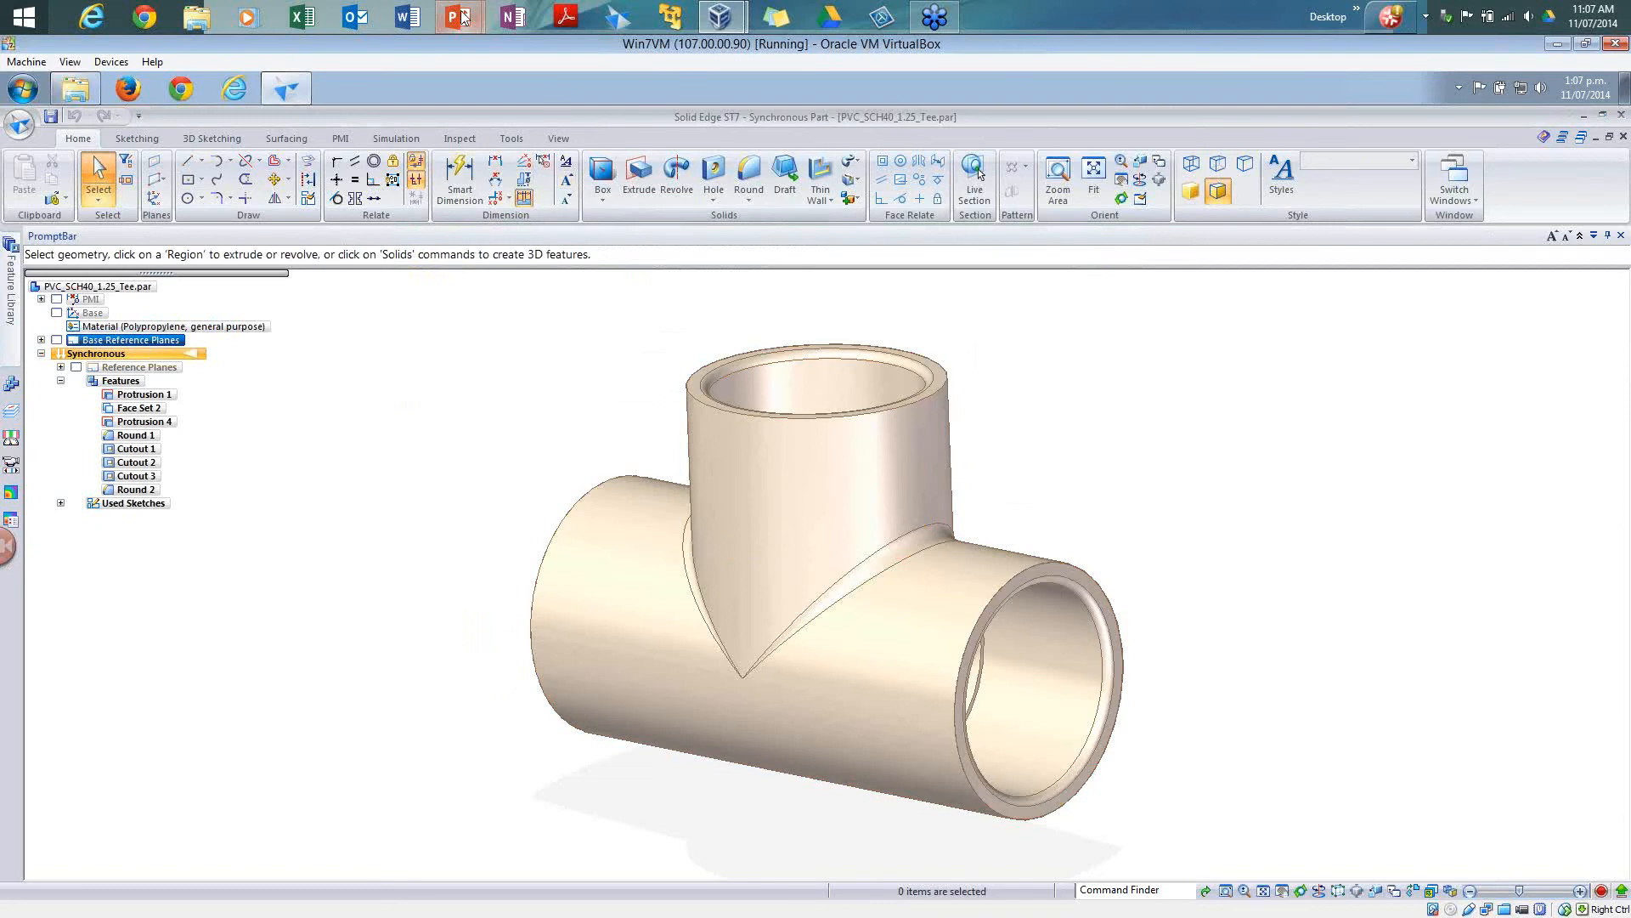
mouse_move(463, 17)
left_click(557, 127)
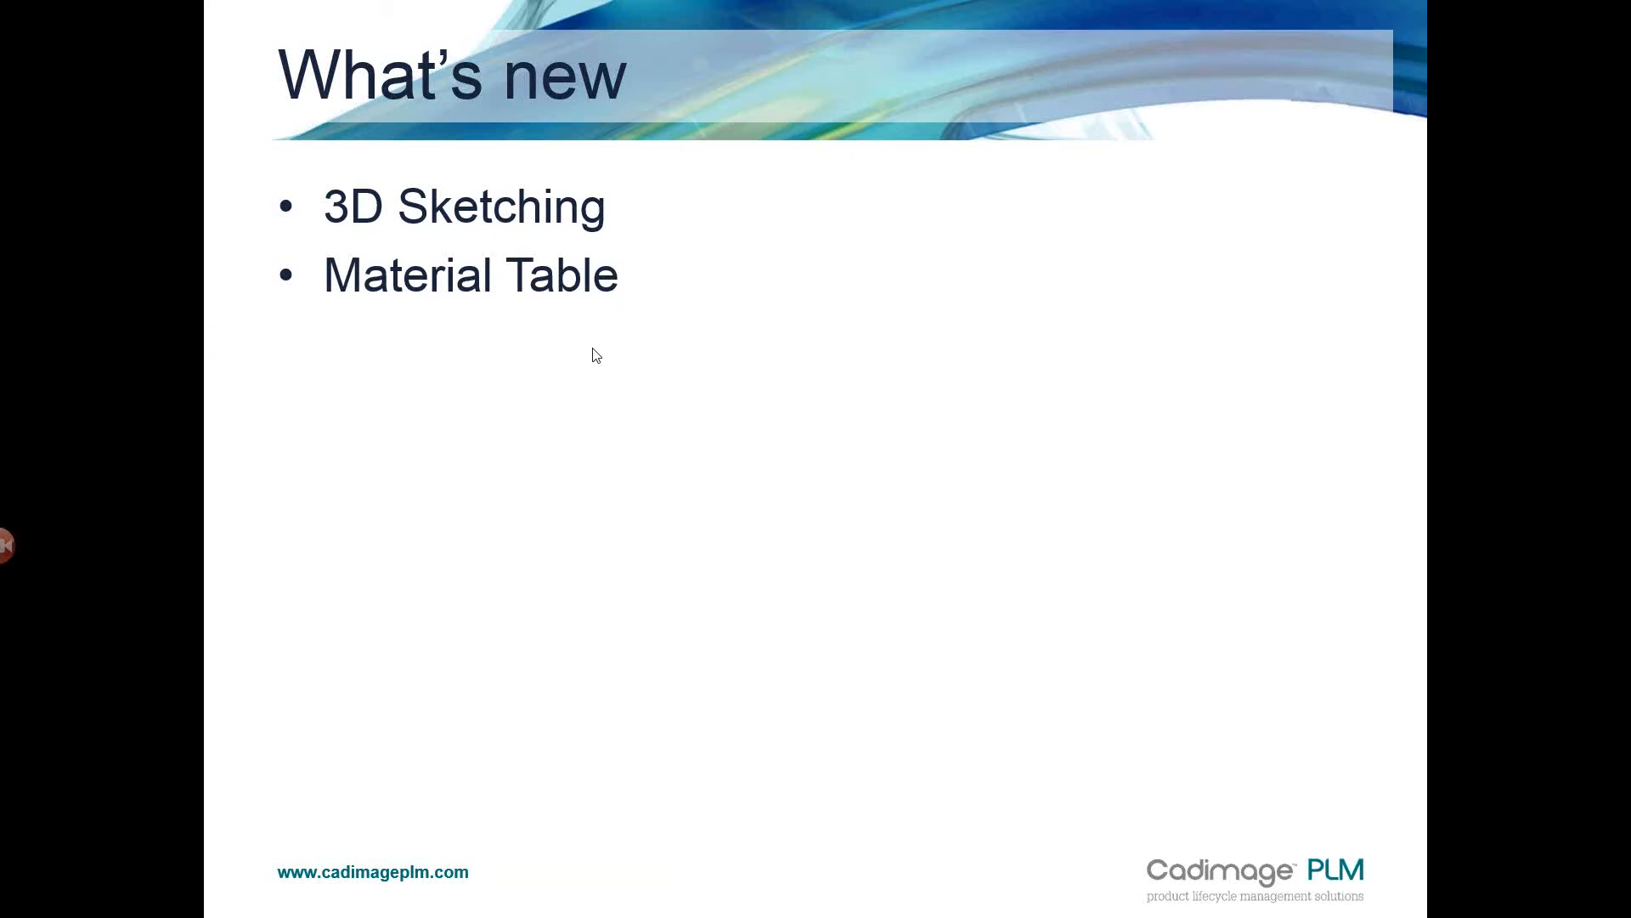
left_click(596, 355)
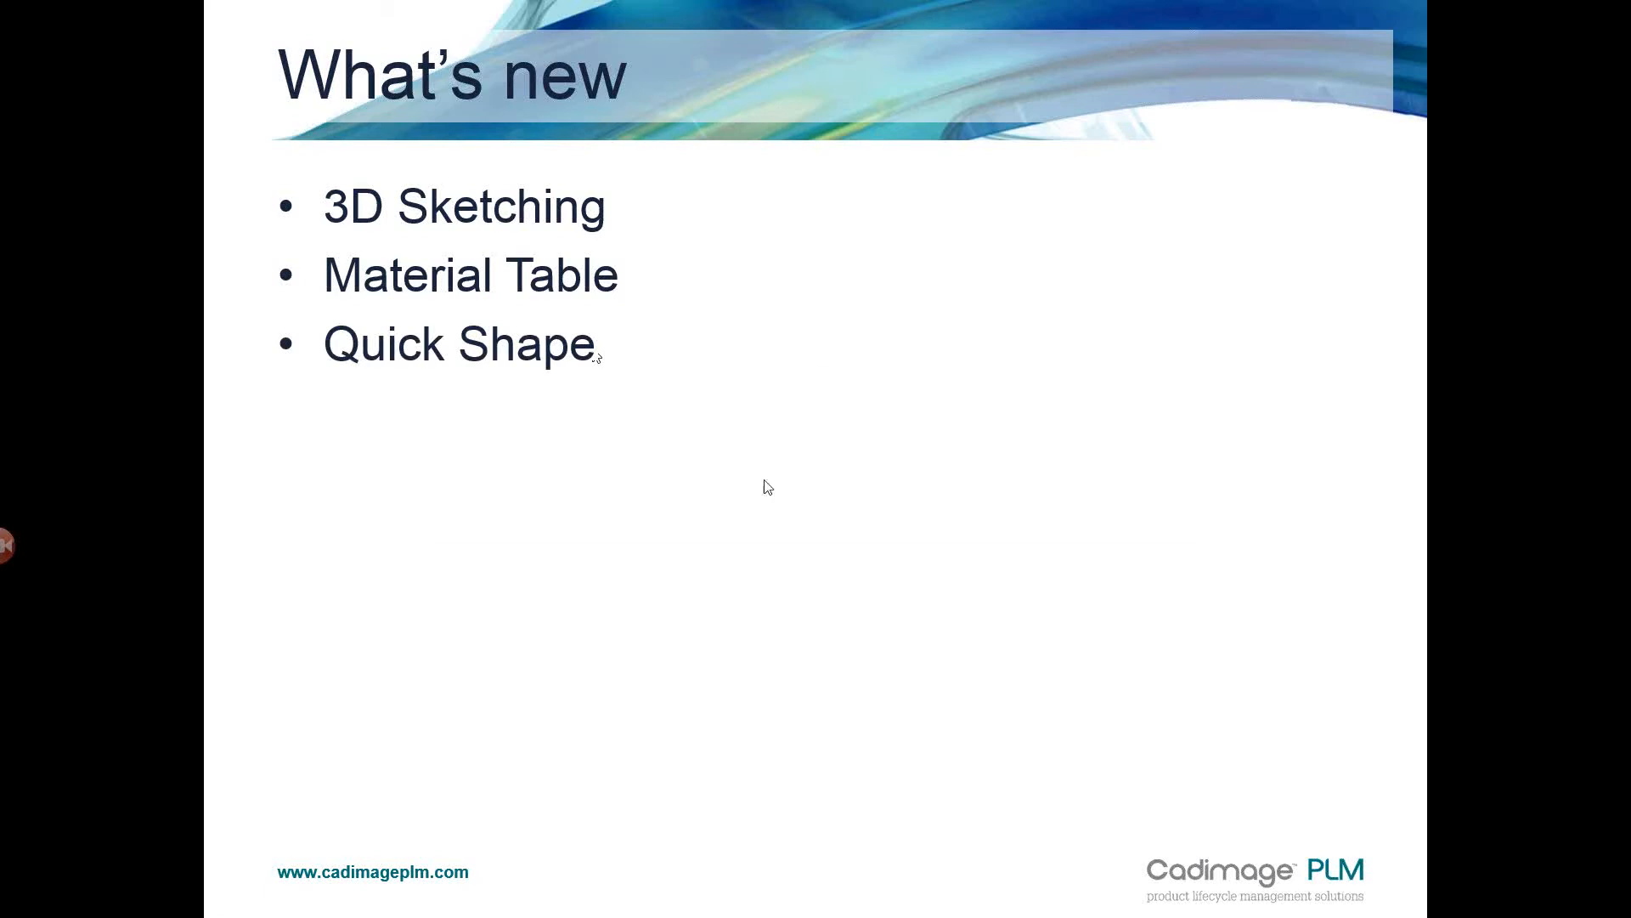
Step: Switch back to Solid Edge and close PVC_SCH40_1.25_Tee.par without saving its changes
key("alt+Tab")
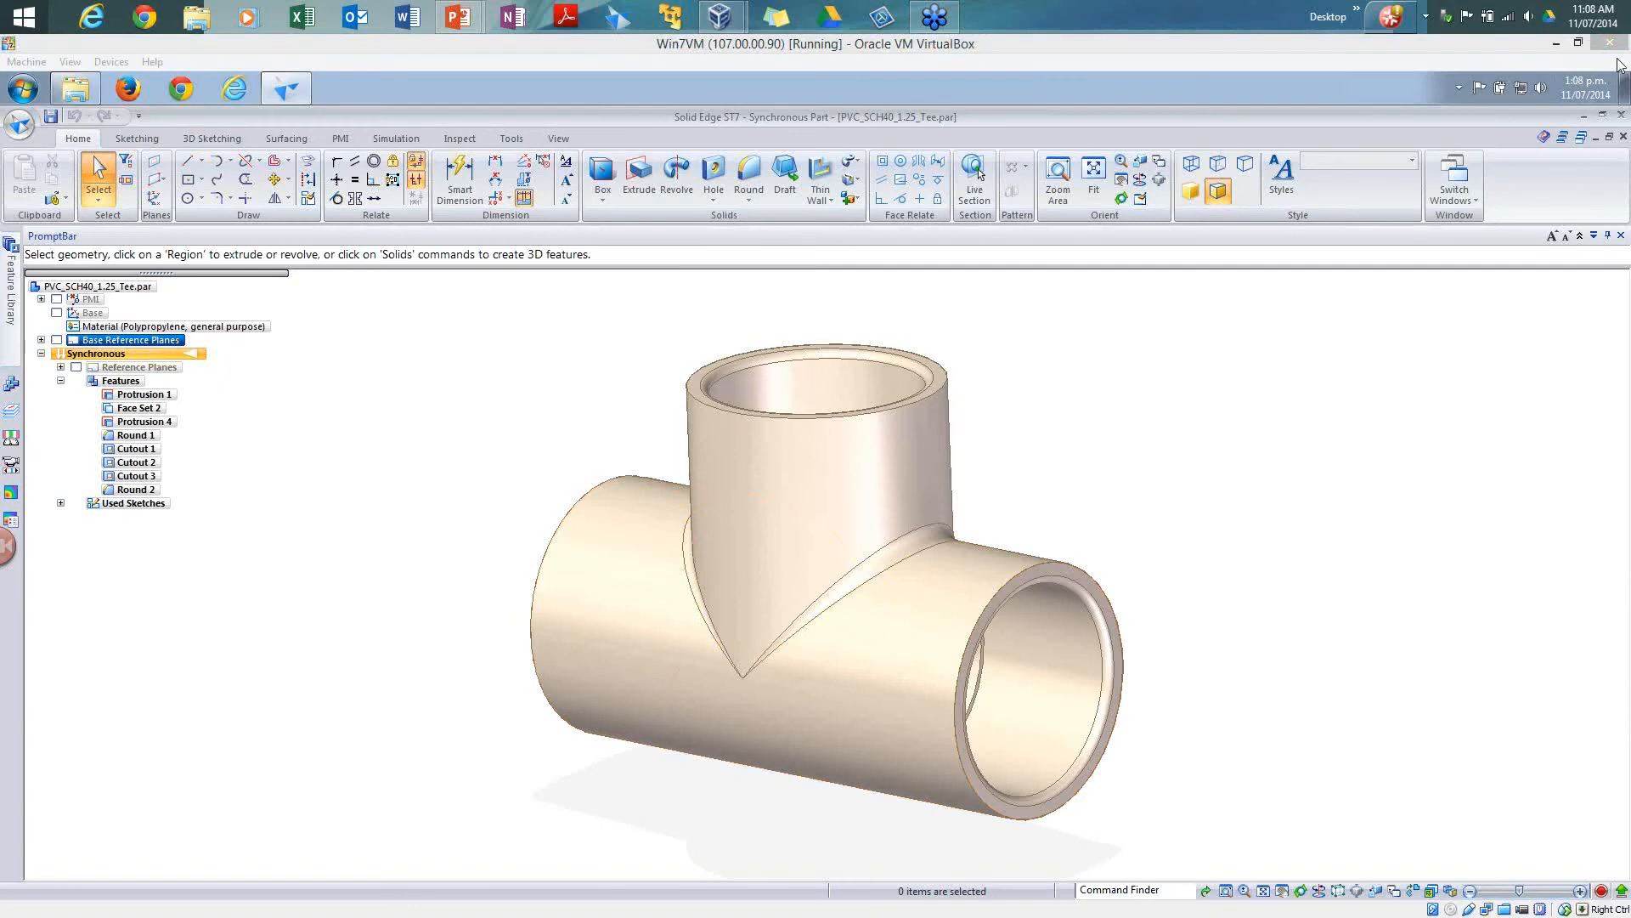
left_click(1623, 137)
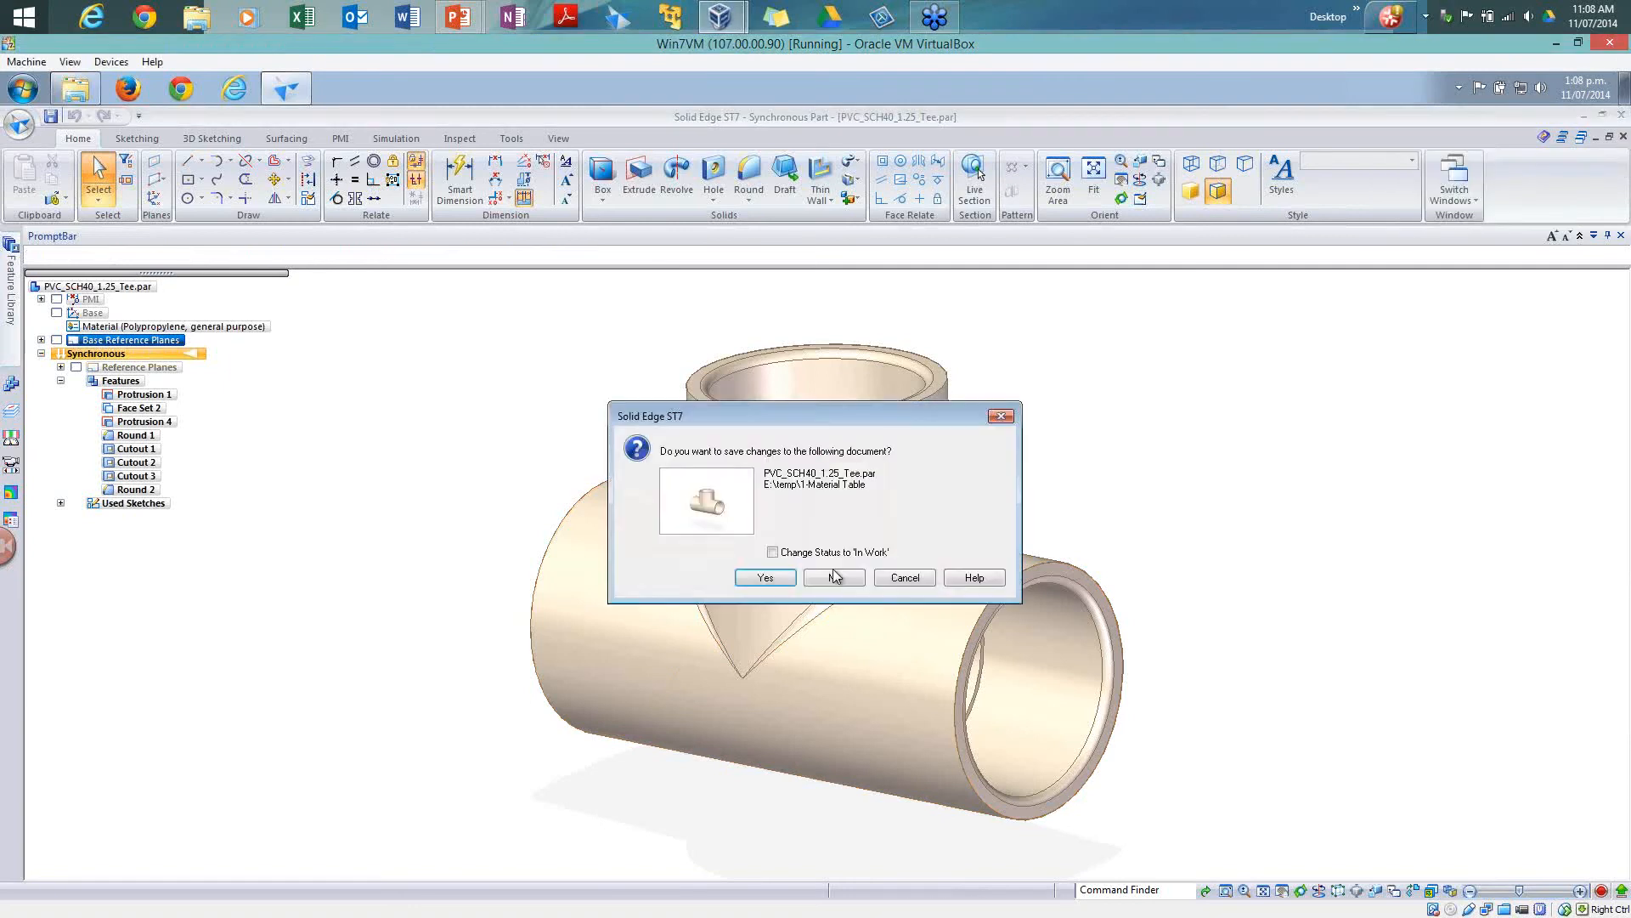
left_click(833, 575)
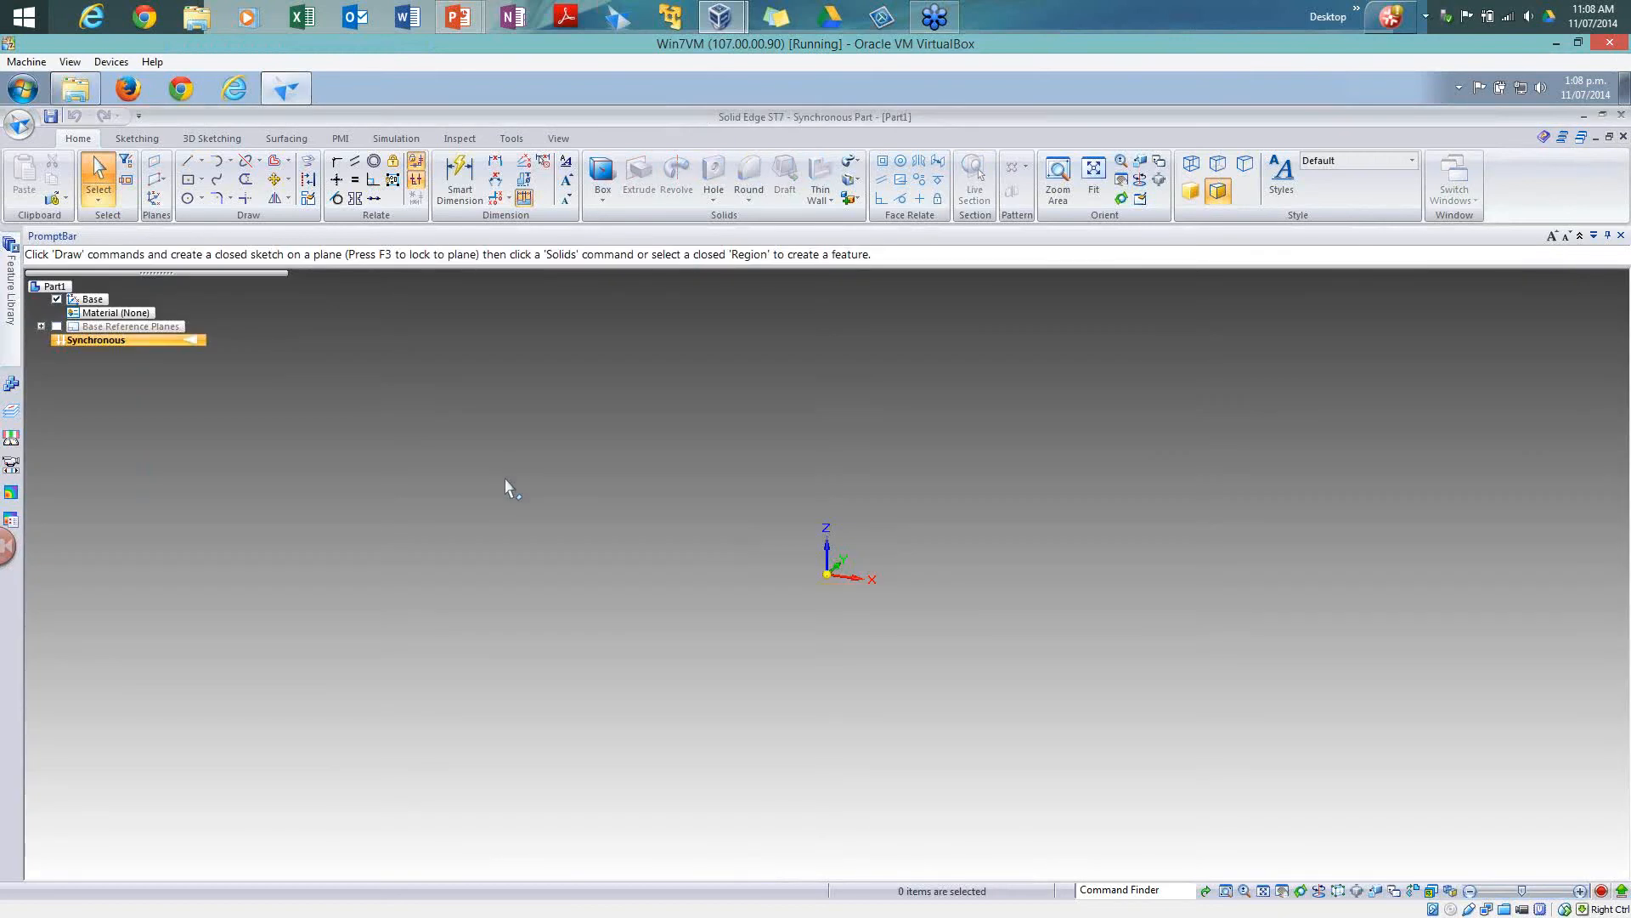
Step: Override the new part's view background with solid White
right_click(661, 484)
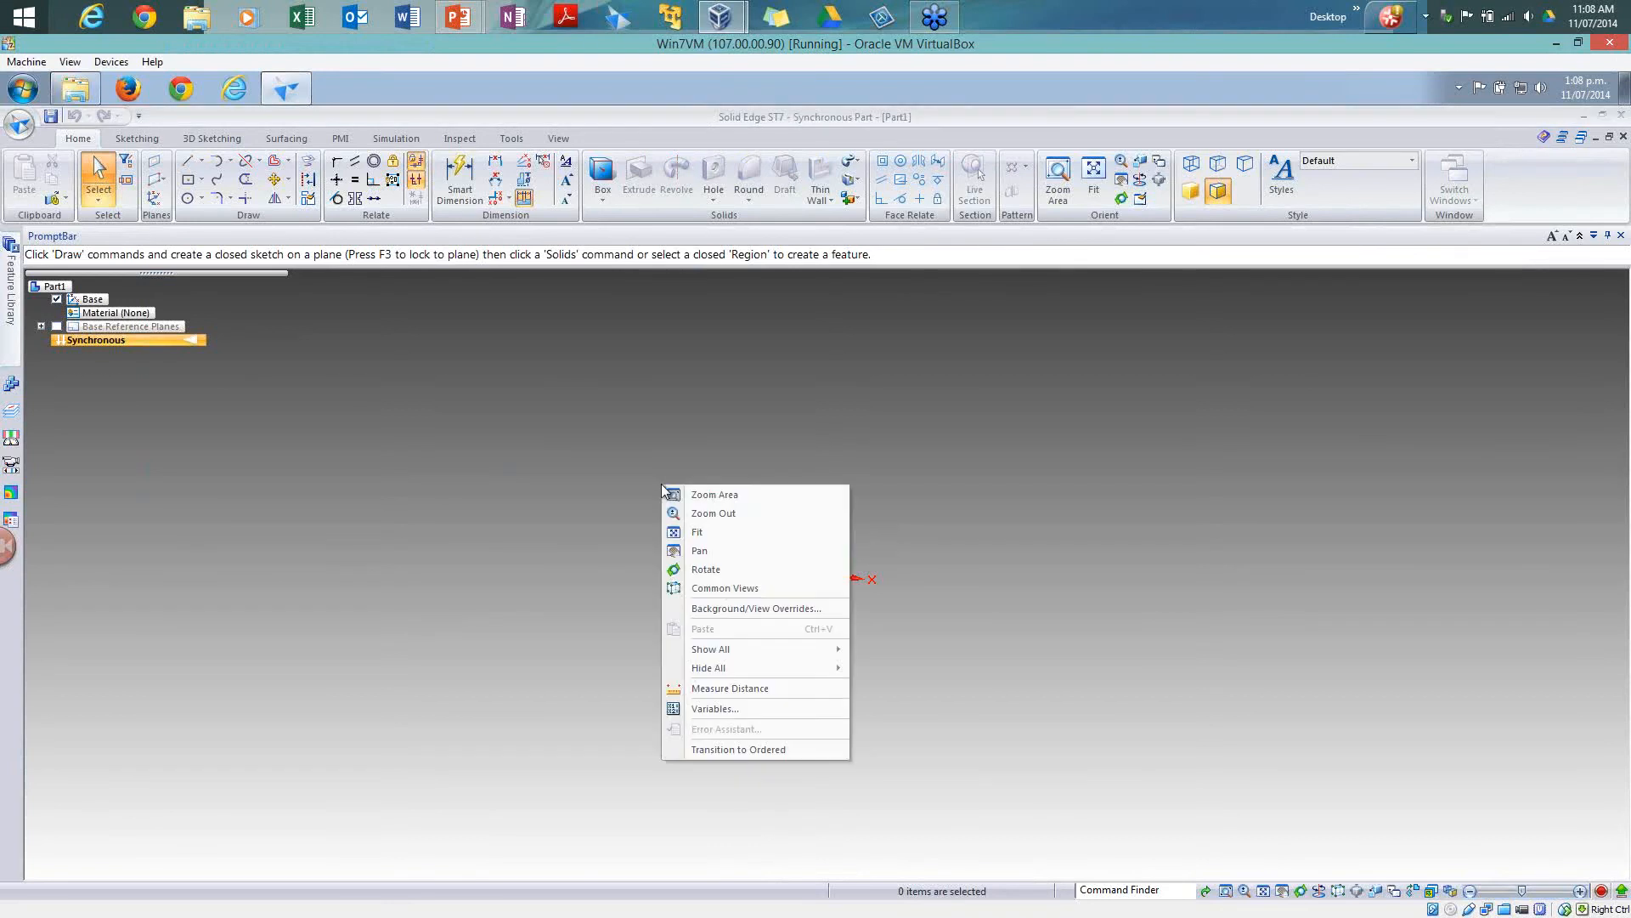
left_click(737, 608)
left_click(581, 432)
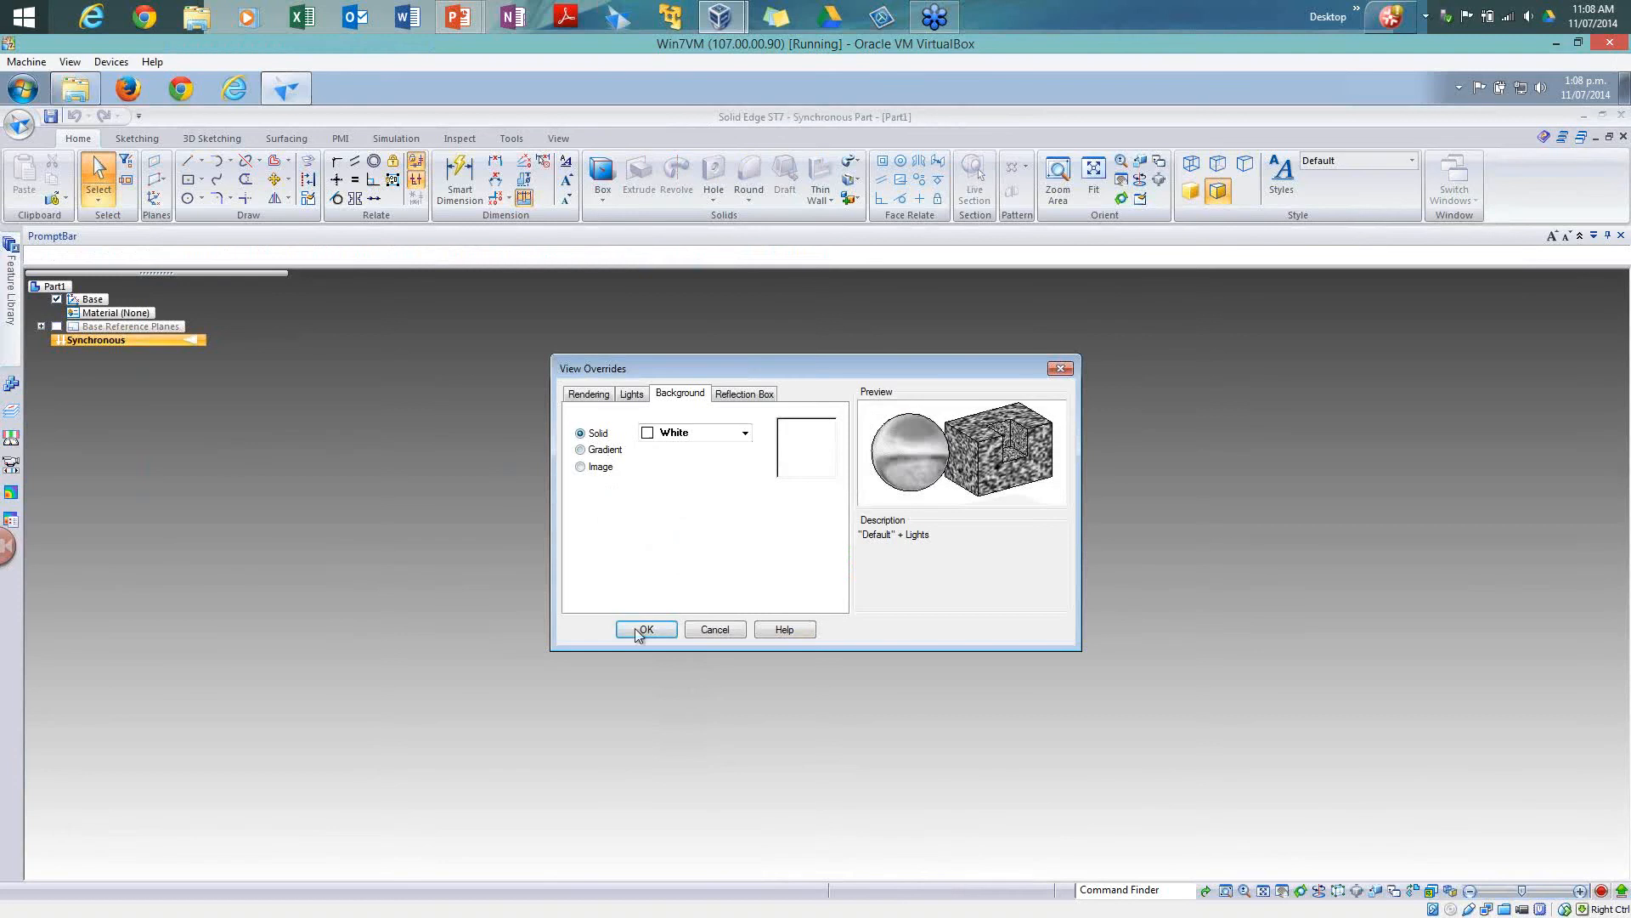
left_click(649, 630)
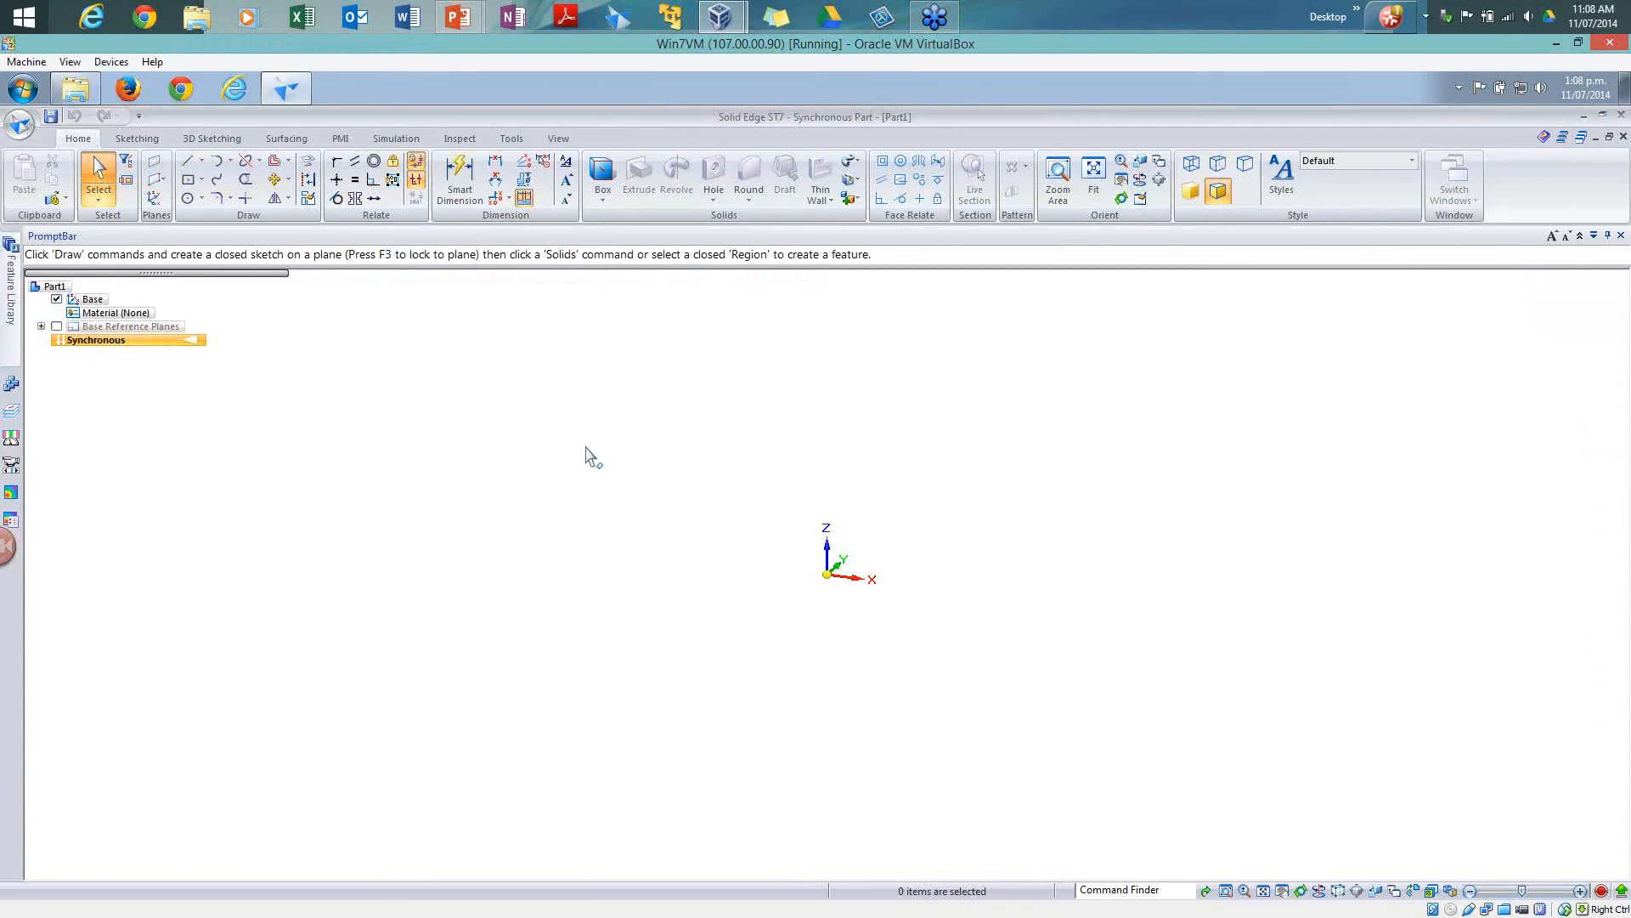
Step: Start a by-center Box primitive at the origin with a 150 mm by 150 mm rectangle
left_click(605, 197)
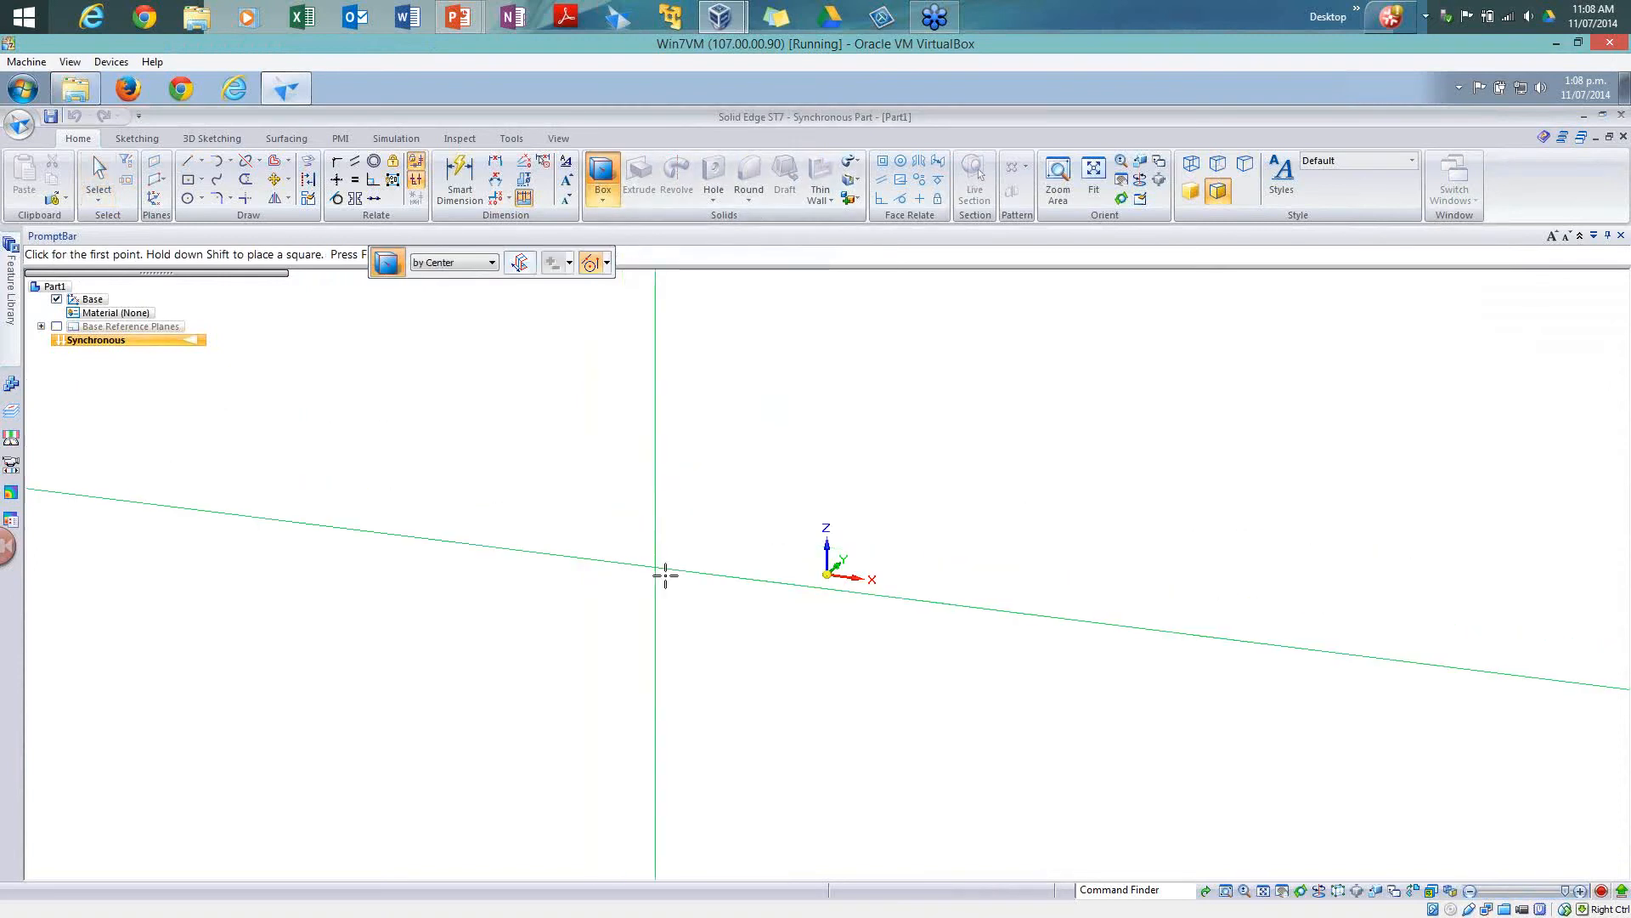
left_click(827, 574)
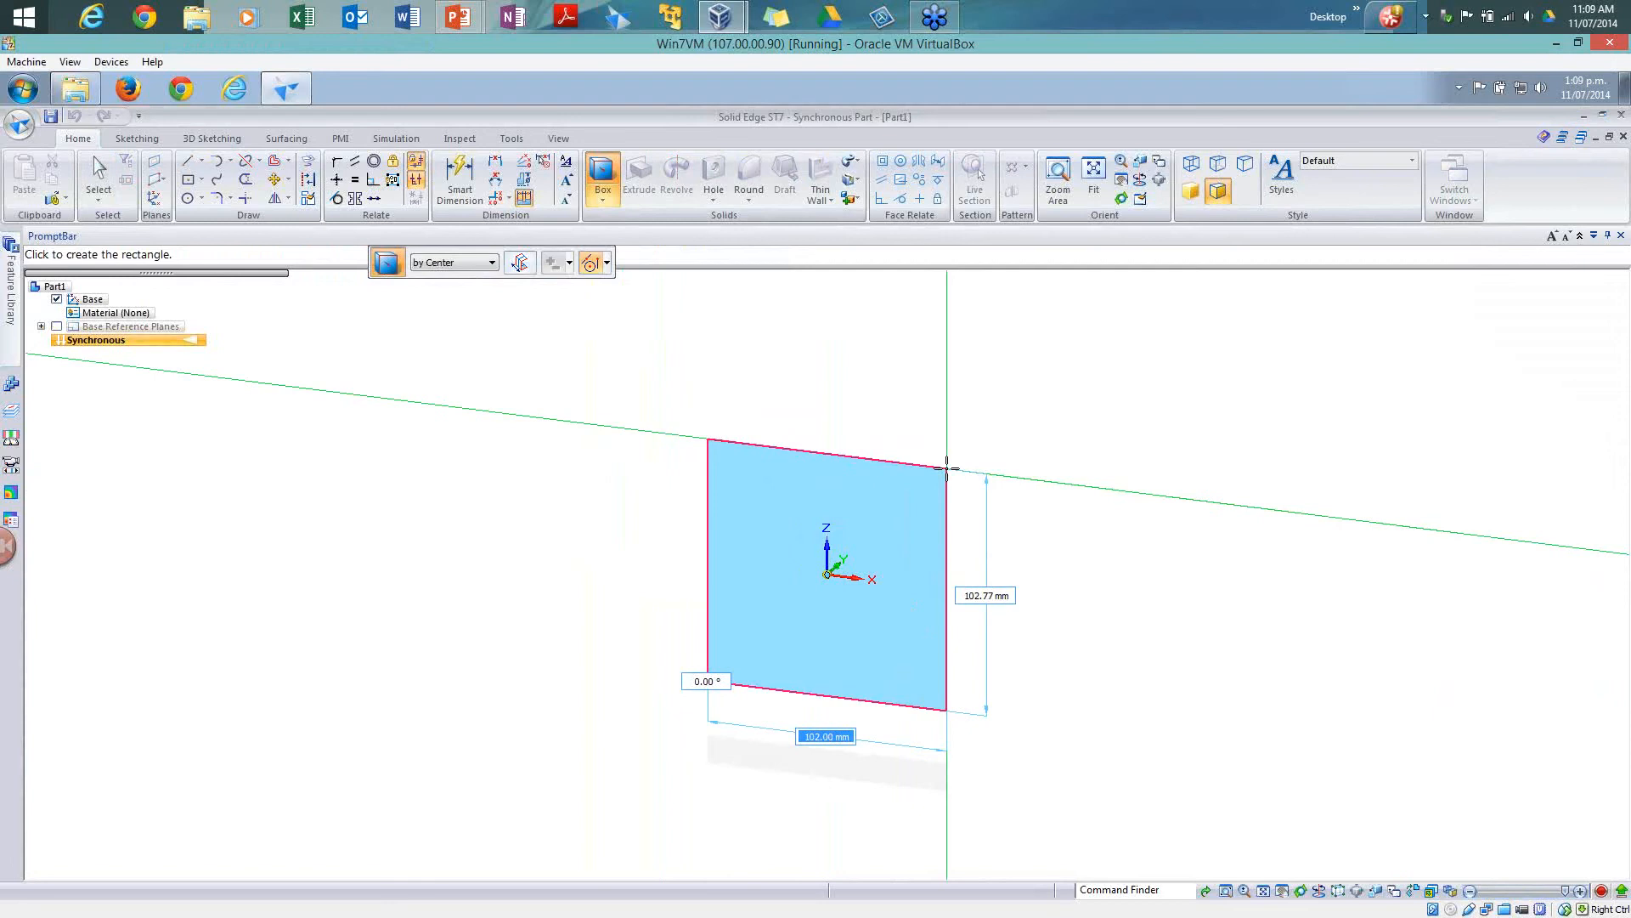
type("150")
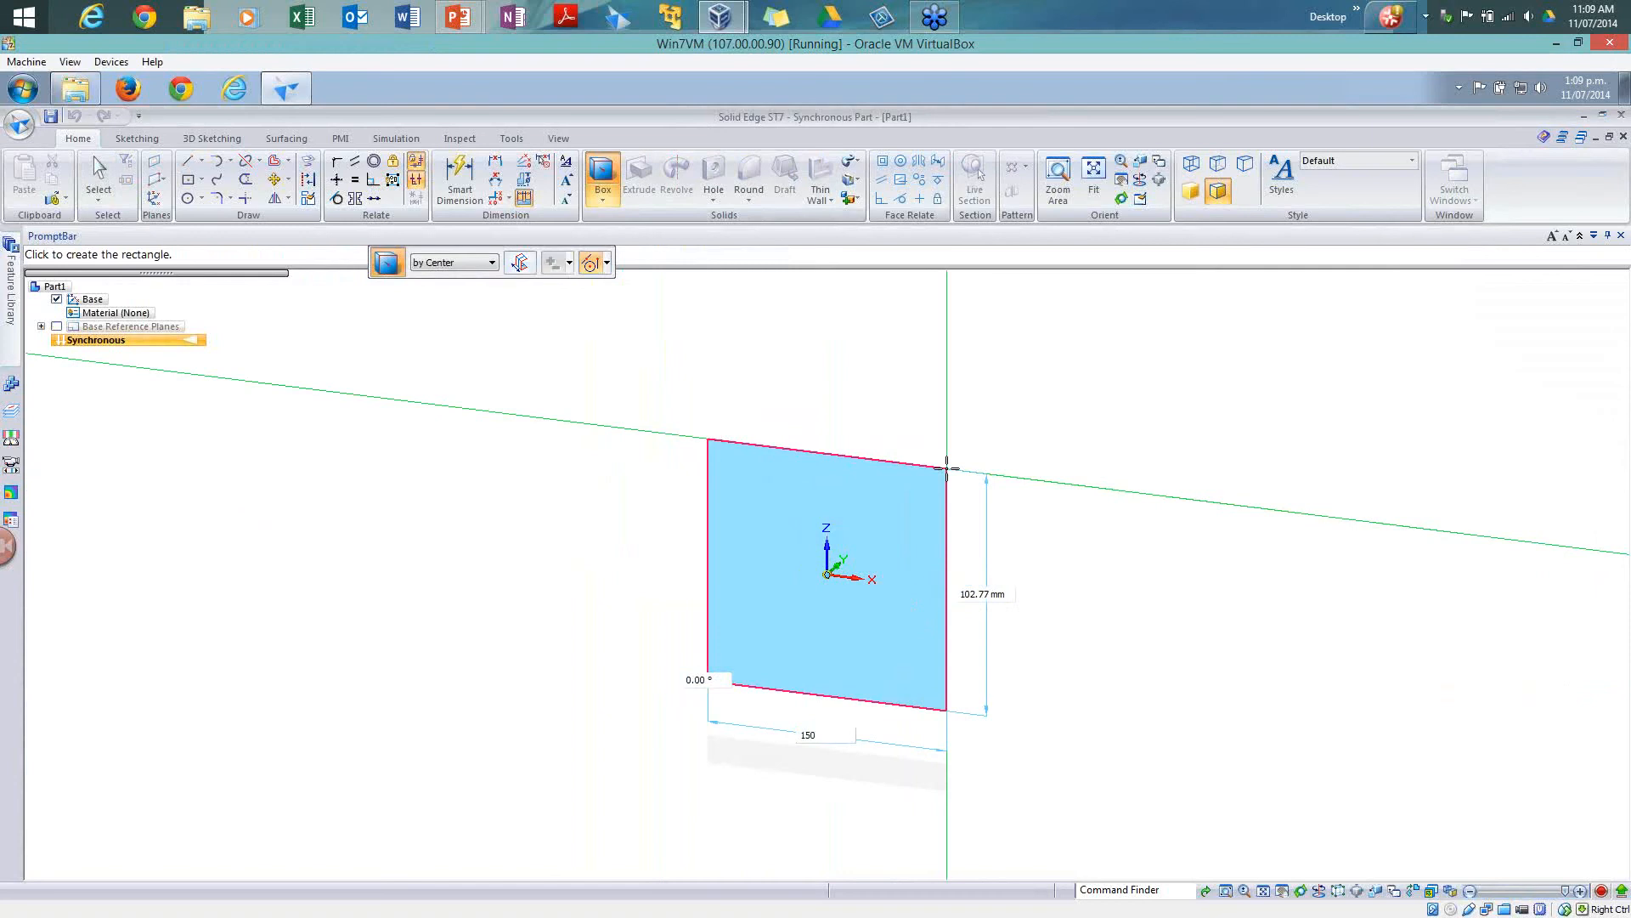
key("Tab")
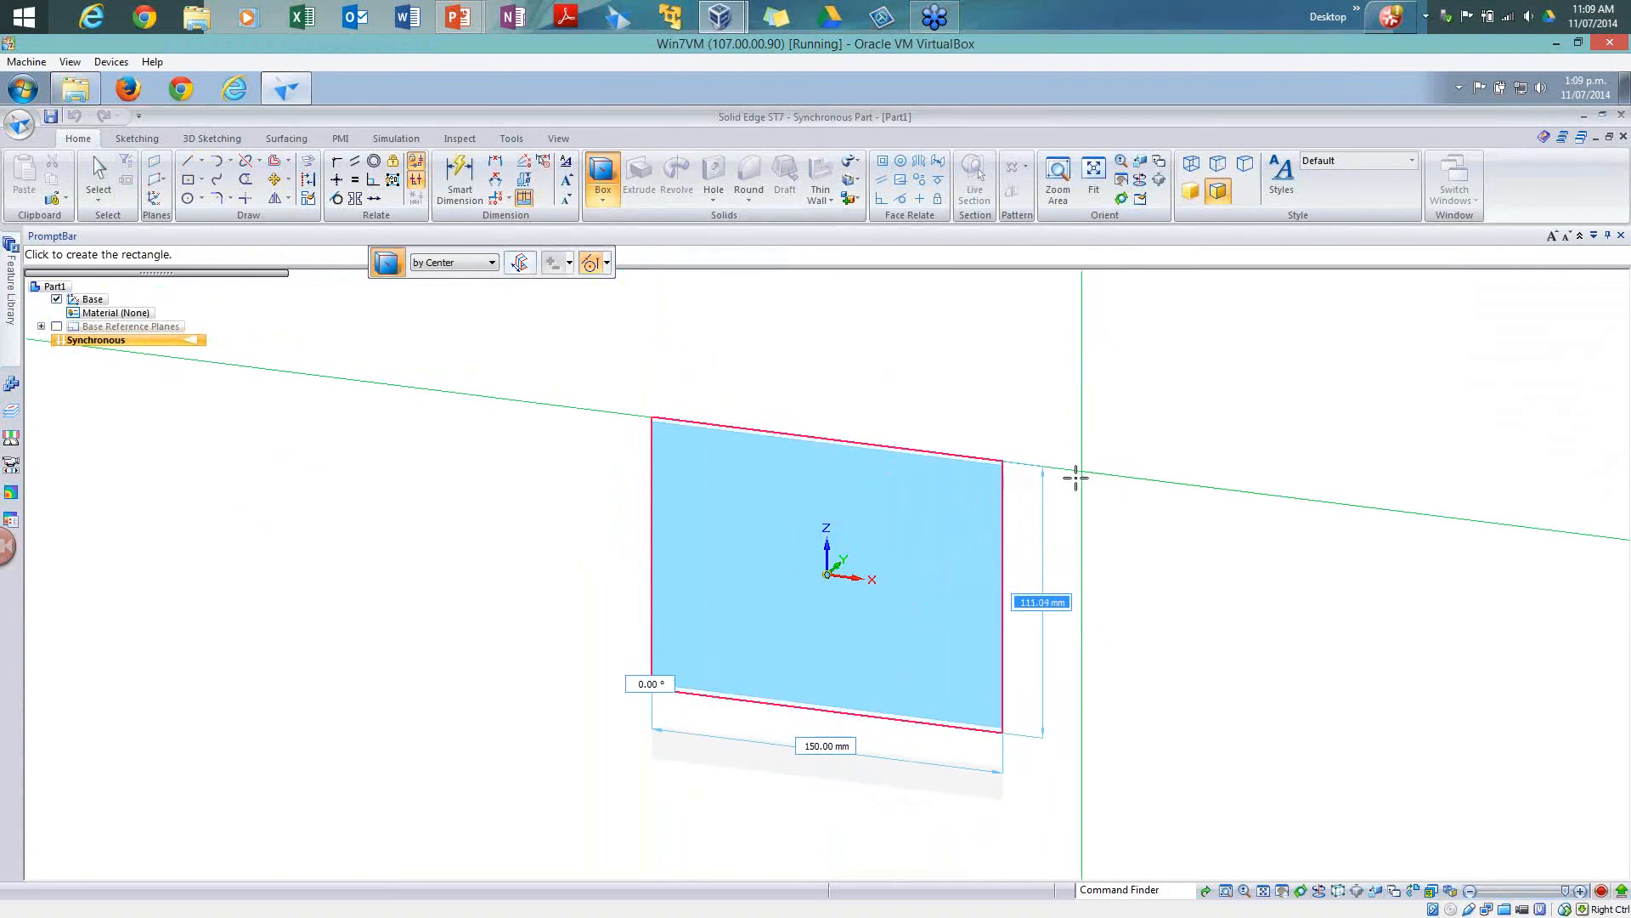
type("150")
key("Return")
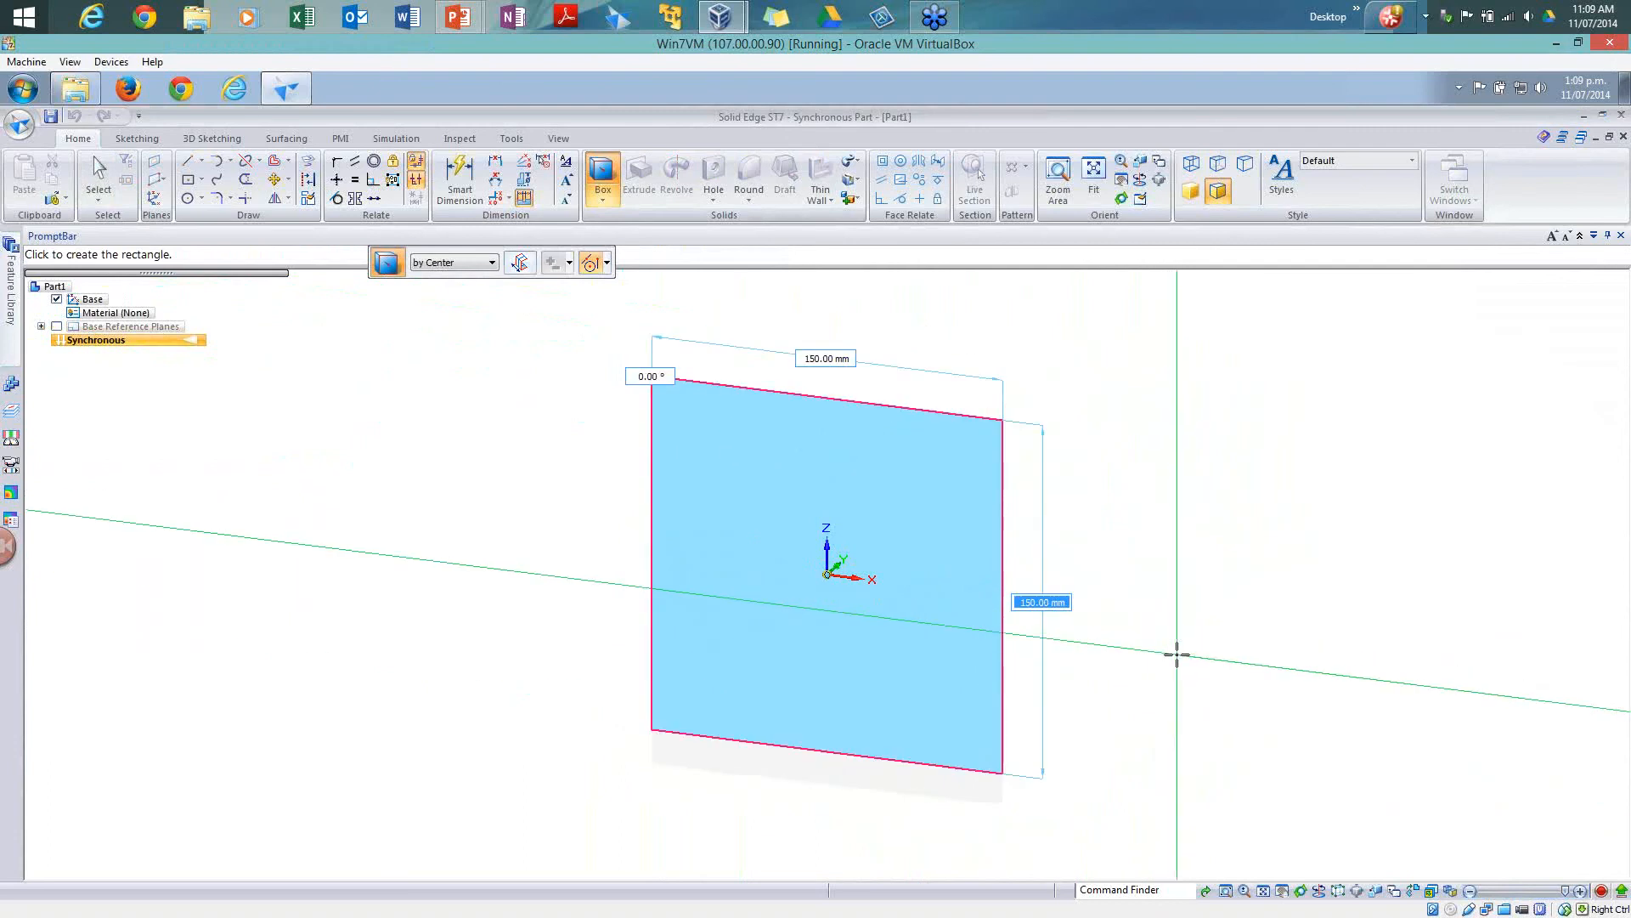
left_click(1177, 654)
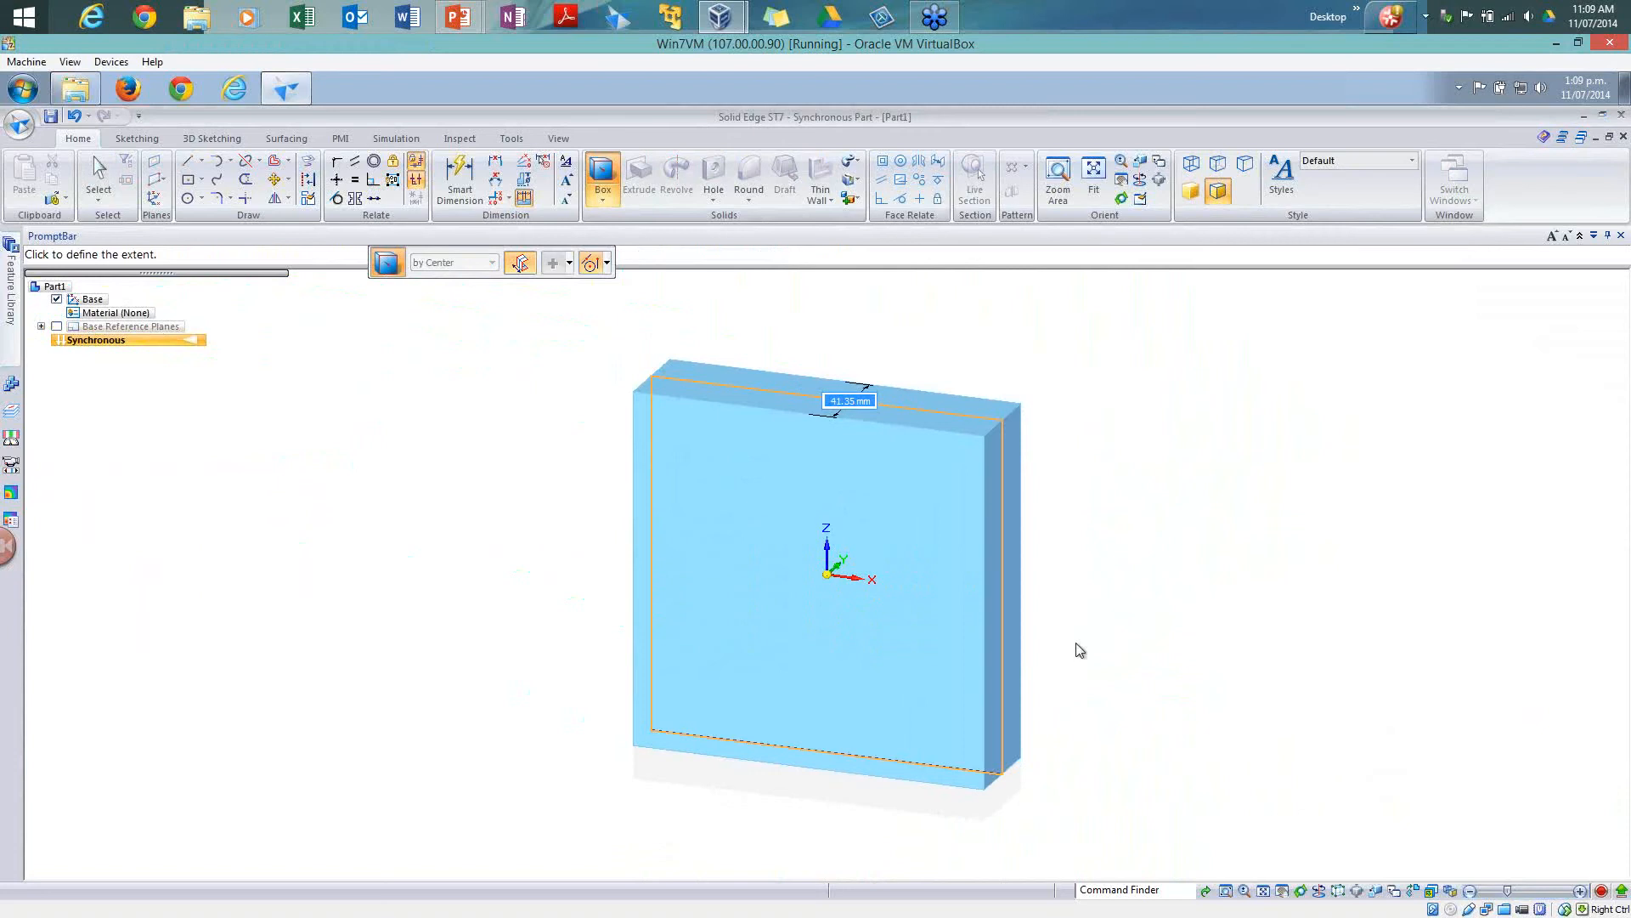
Step: Toggle the box's extent between symmetric and one-sided and finish it as a thin square plate
key("s")
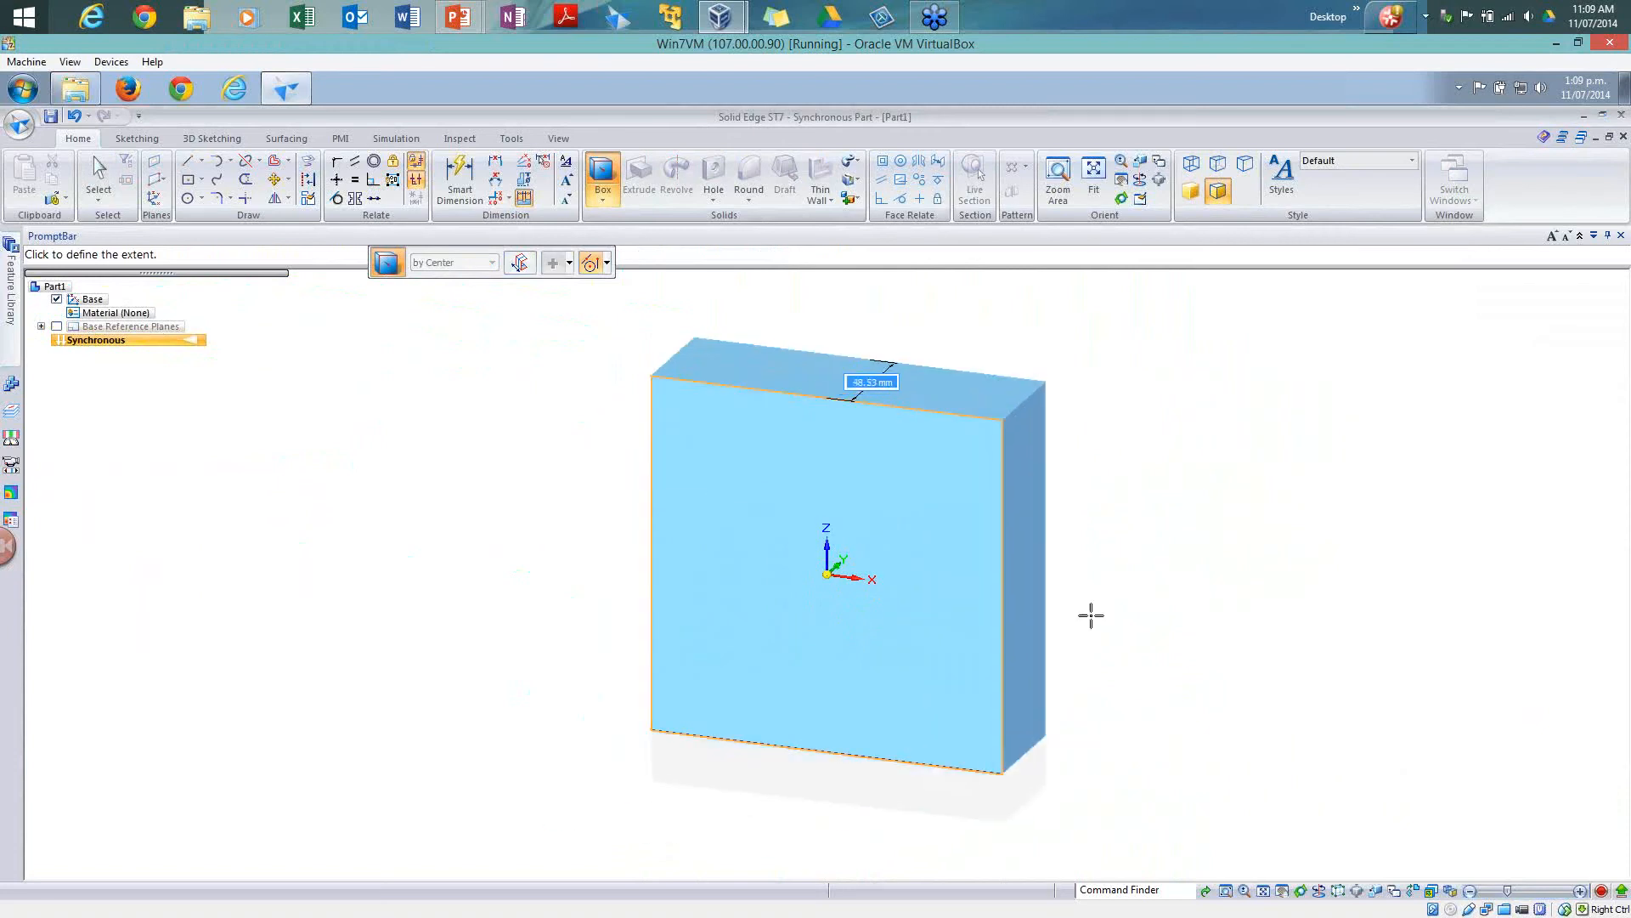
key("s")
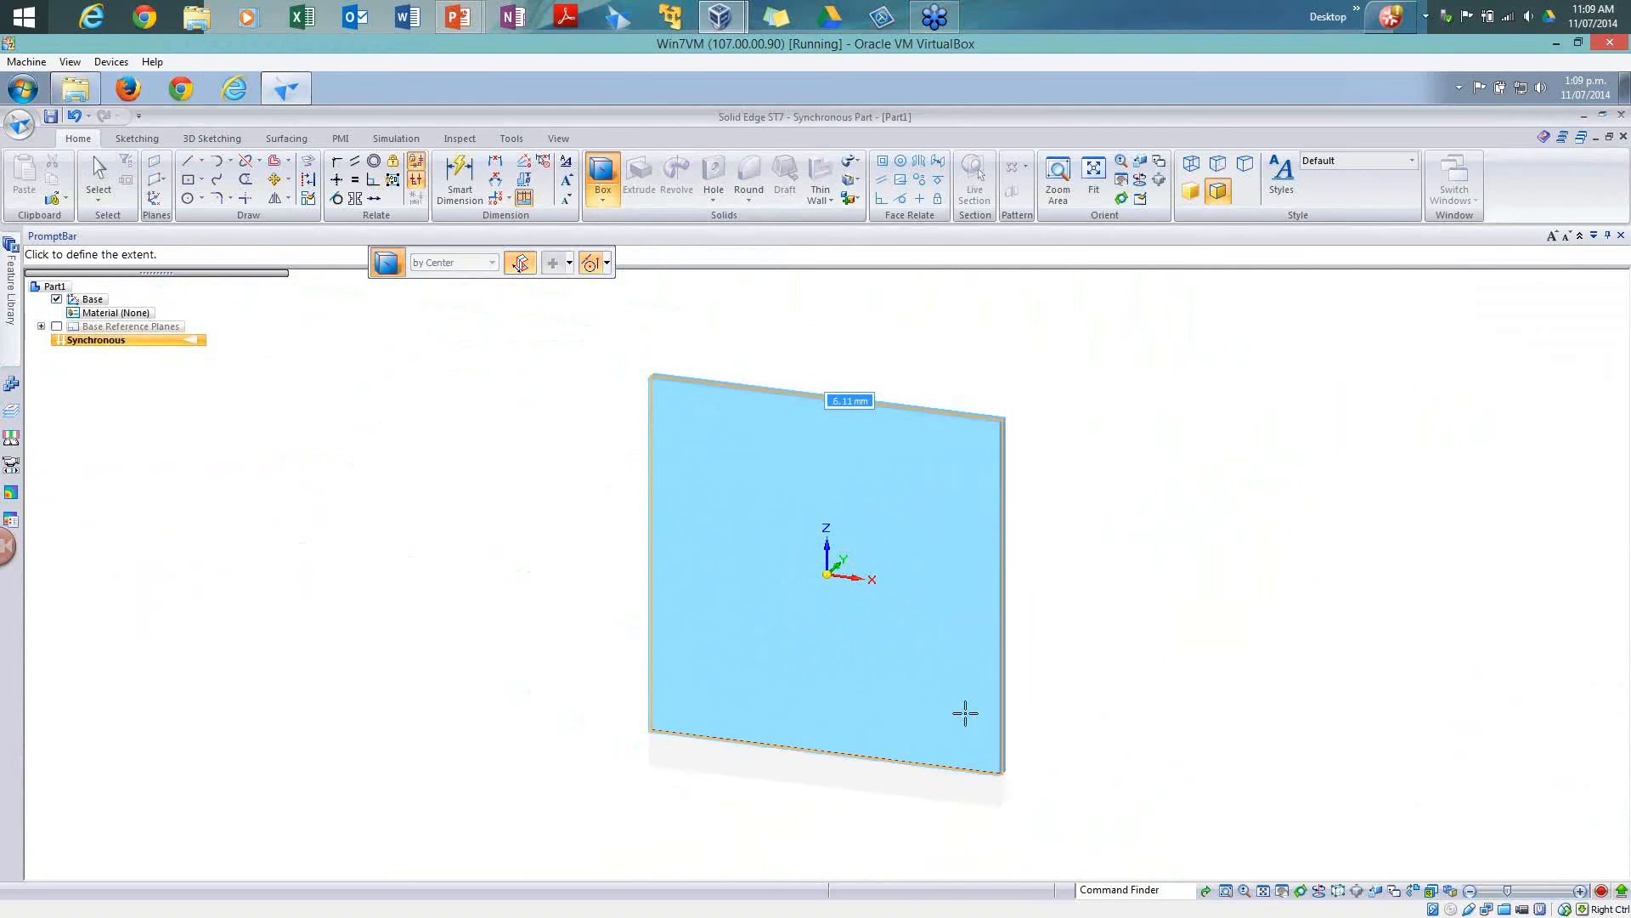
key("s")
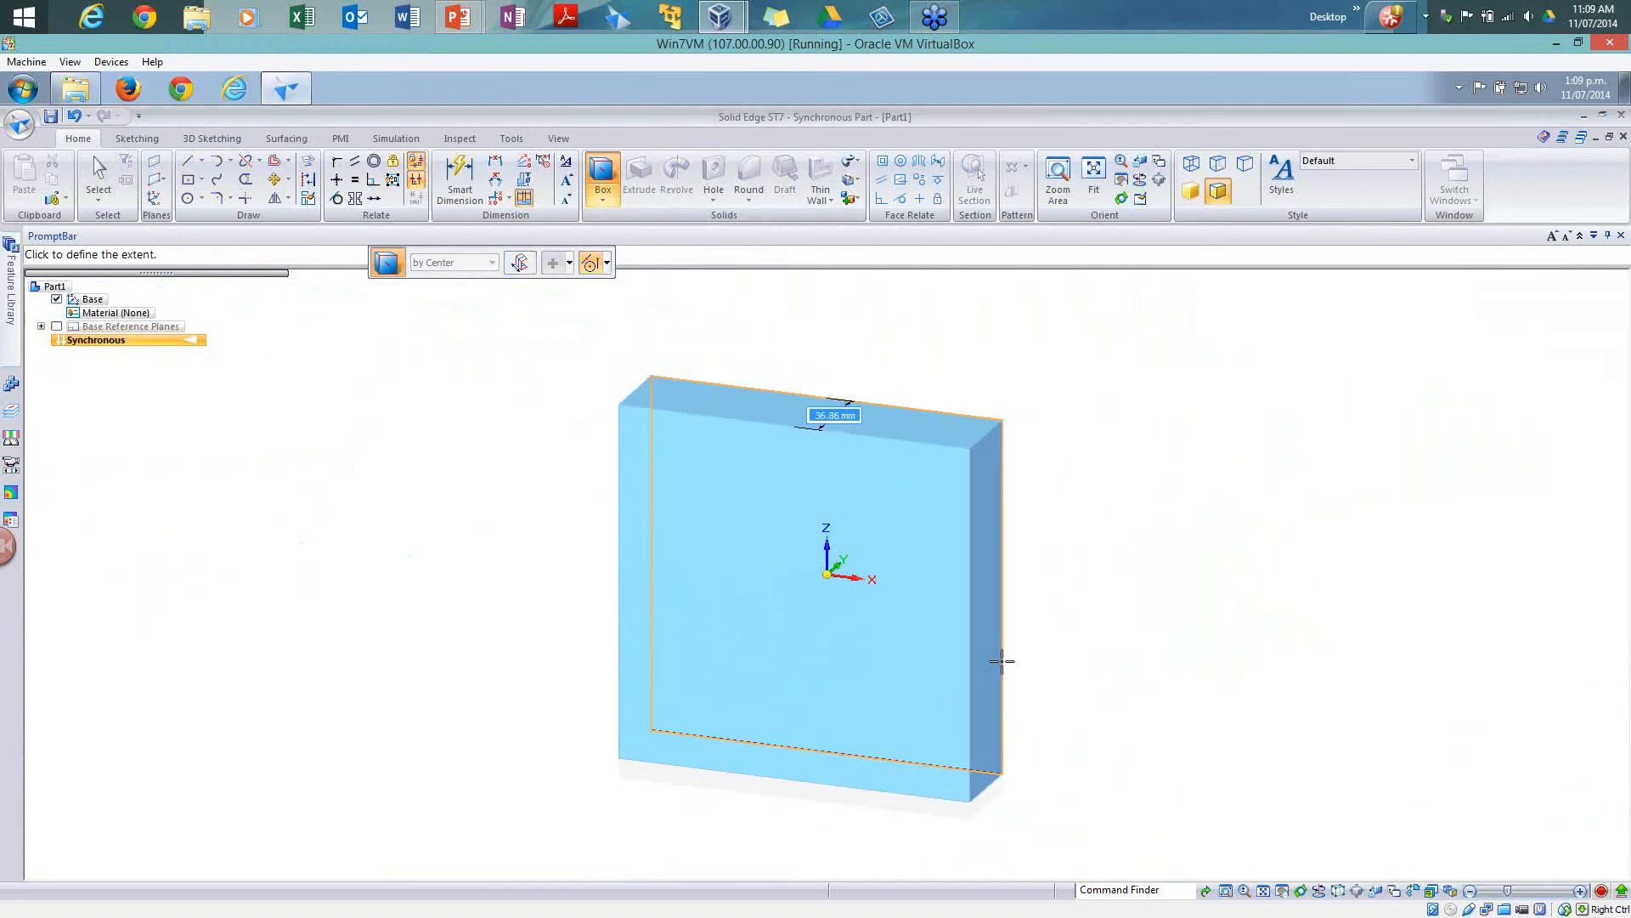
left_click(1003, 661)
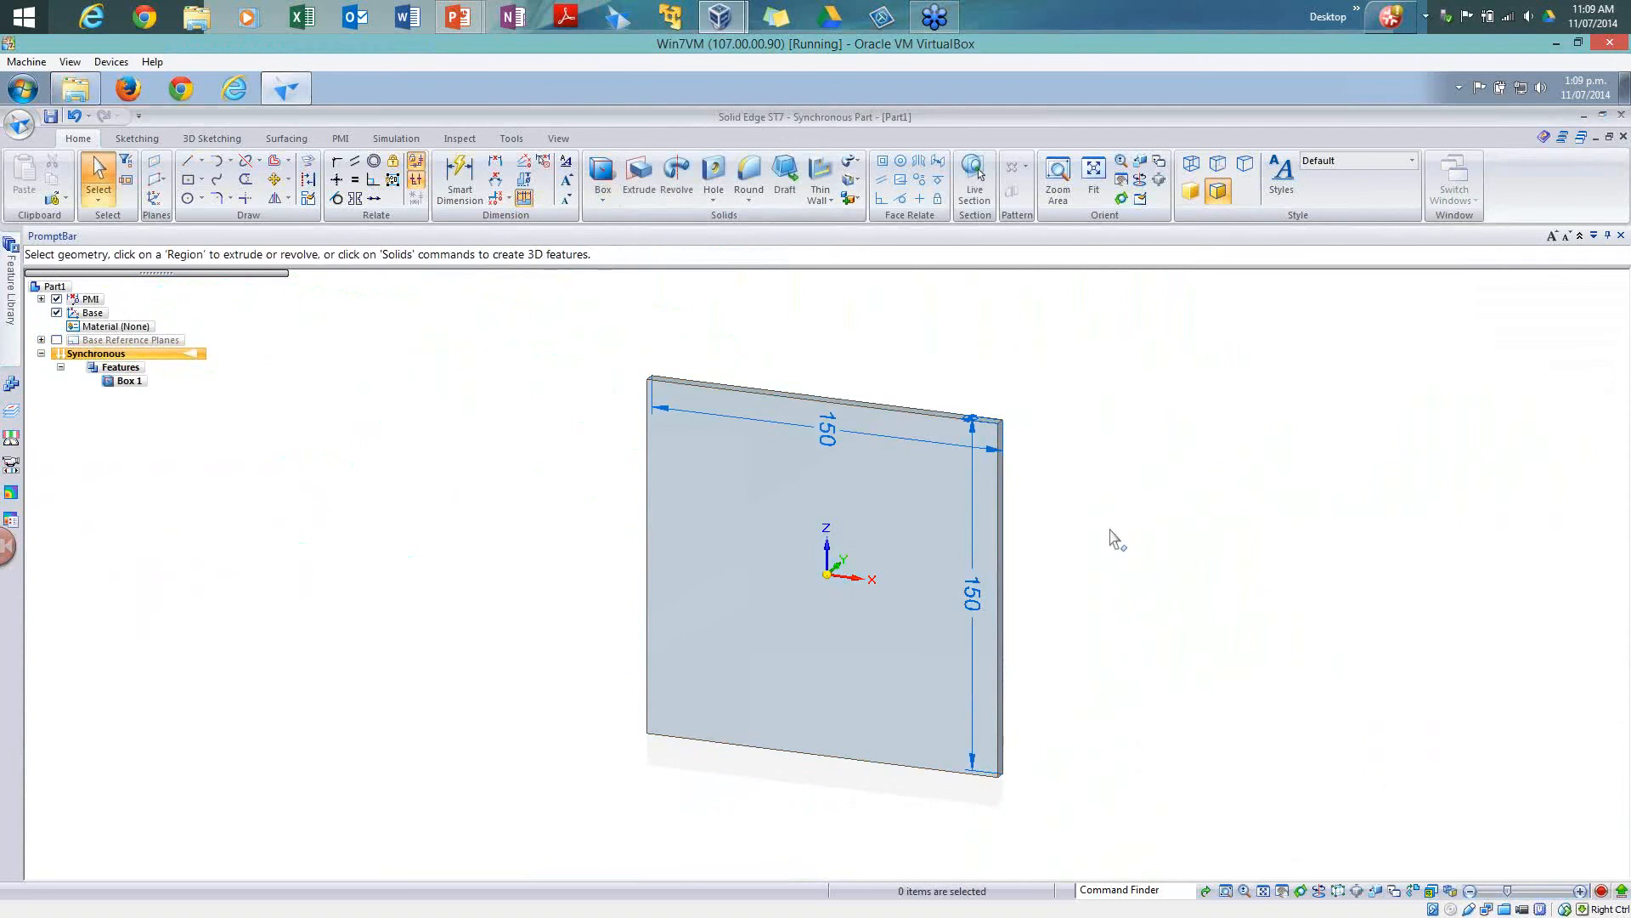
Step: Reposition the plate's two 150 mm dimensions outside its edges
left_click(906, 431)
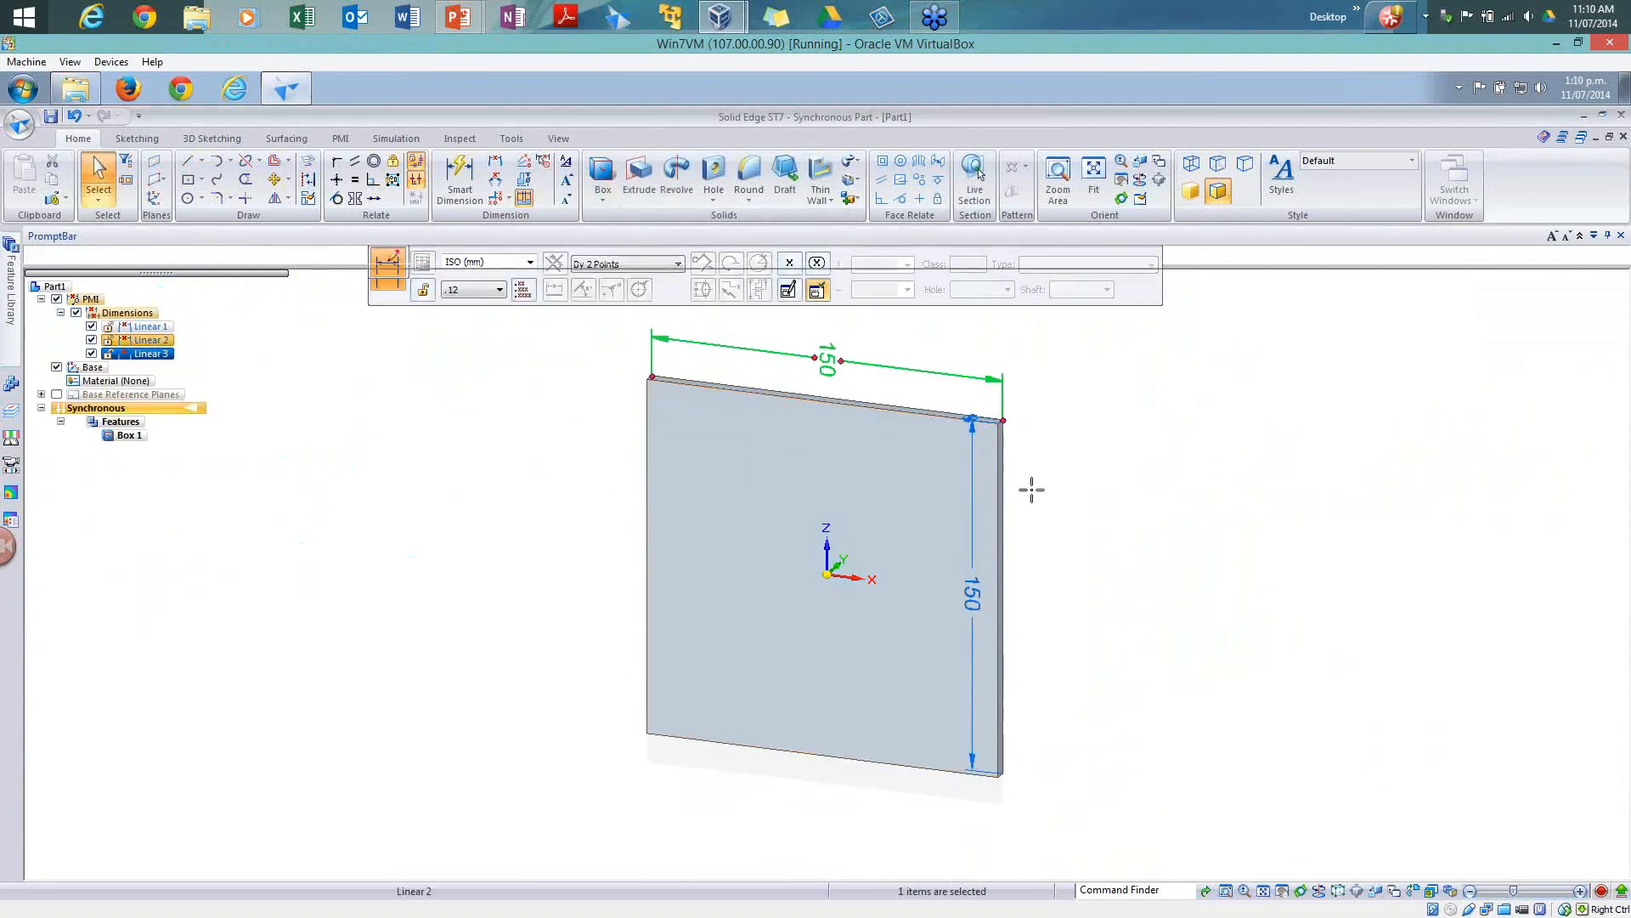
left_click_drag(1032, 490, 1040, 491)
left_click(1130, 481)
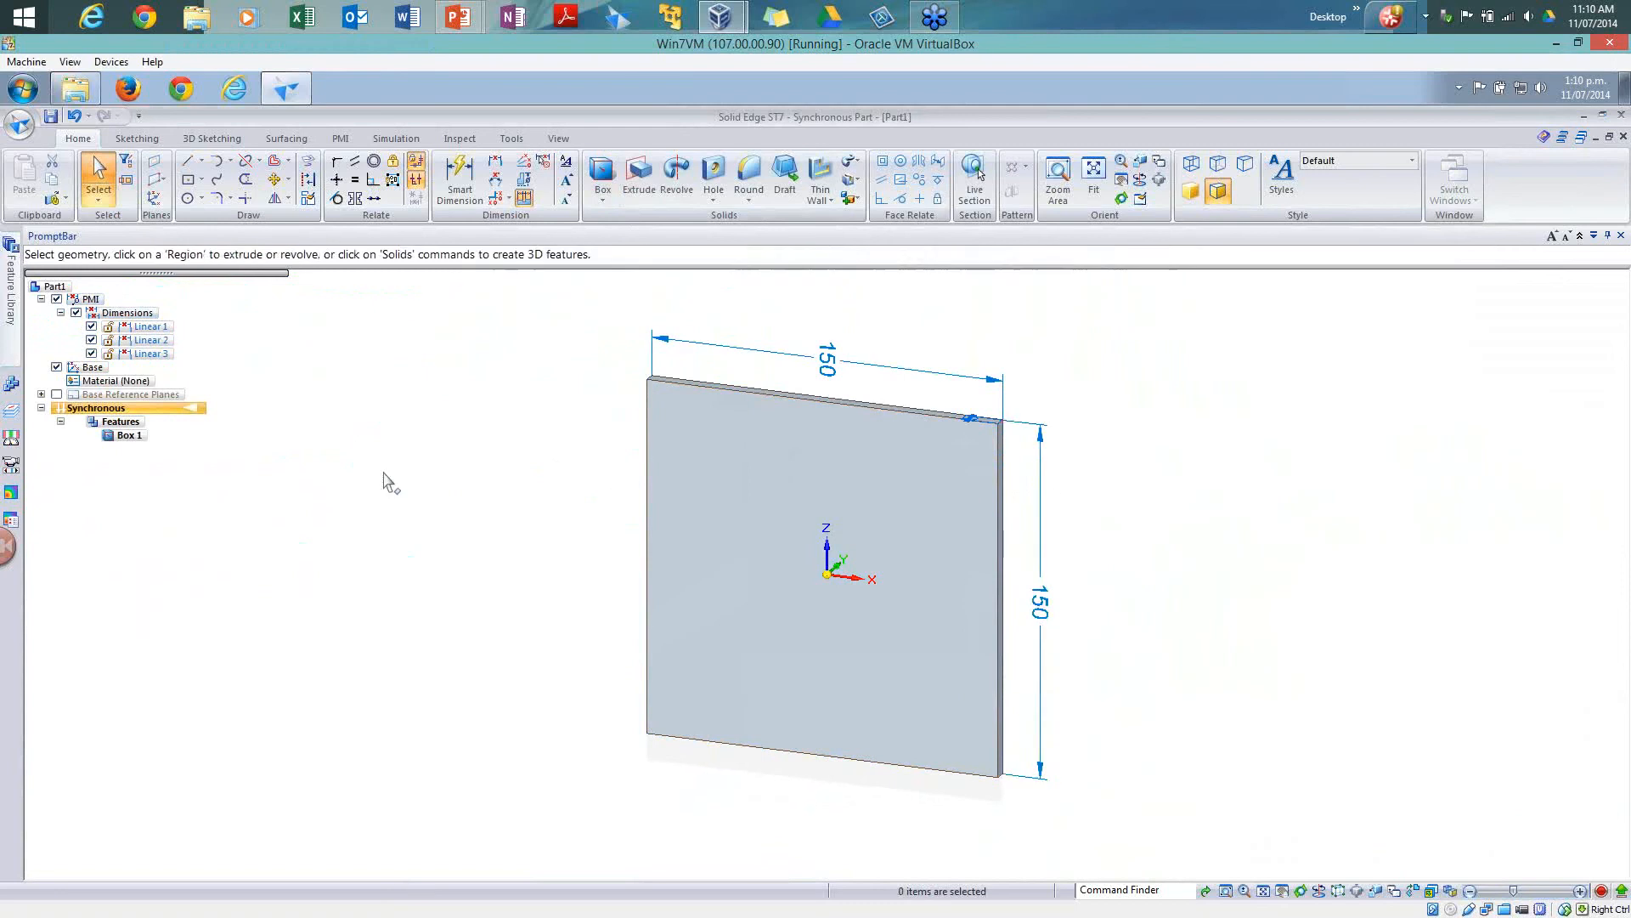
Step: Start a Cylinder primitive on the plate's front face with a 60 mm diameter circle centred on the origin
left_click(604, 203)
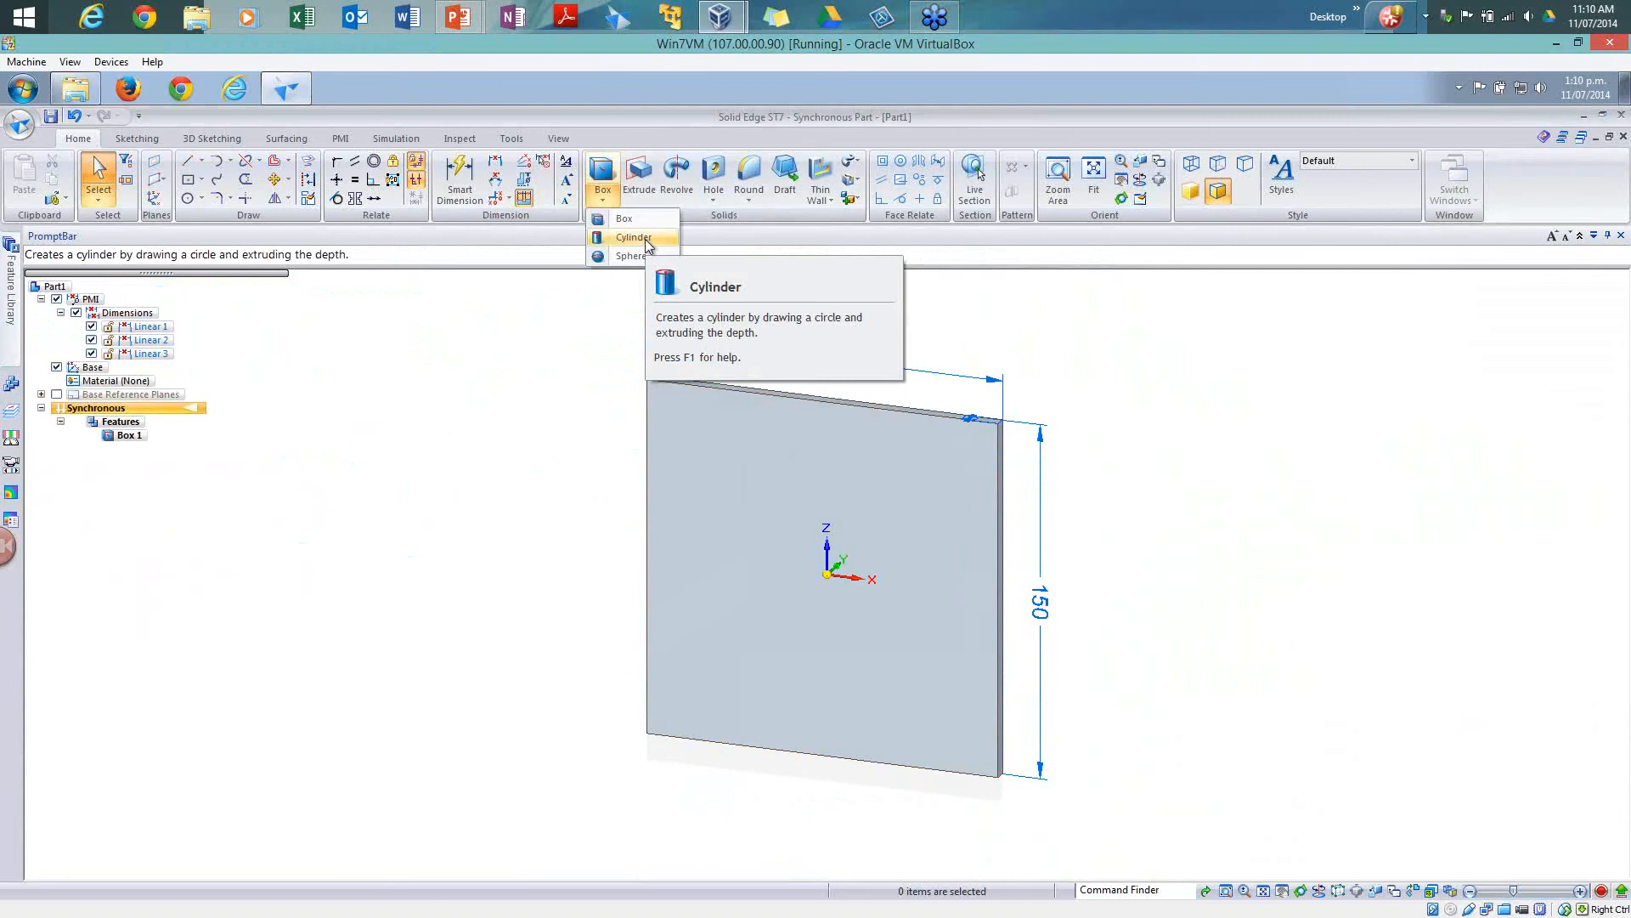
left_click(647, 238)
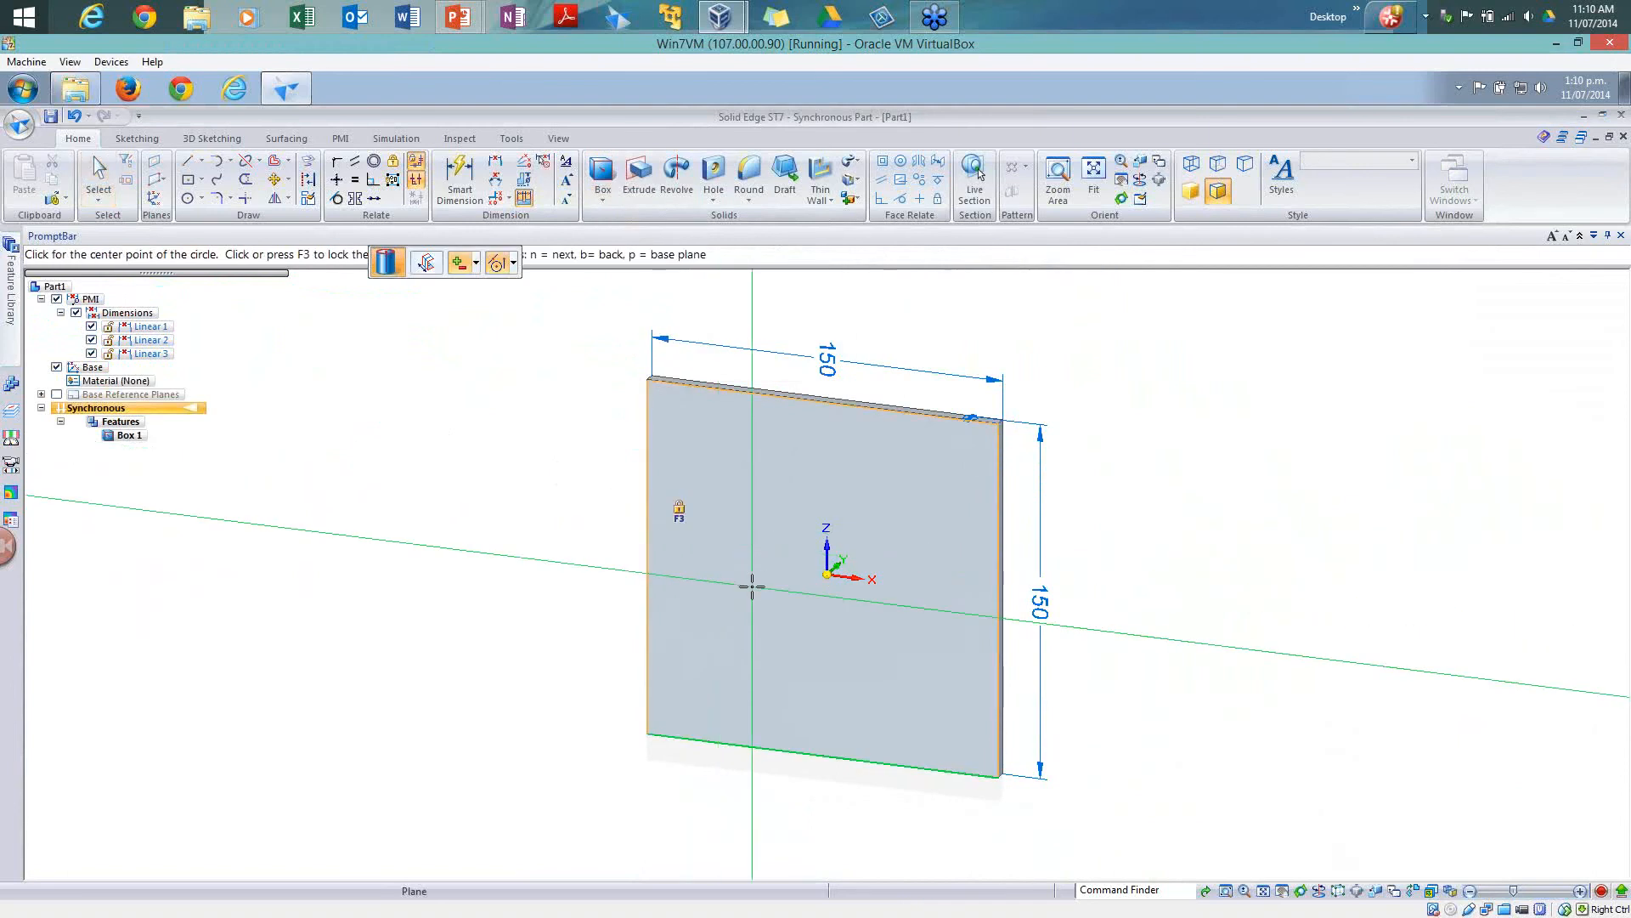
key("ctrl+f")
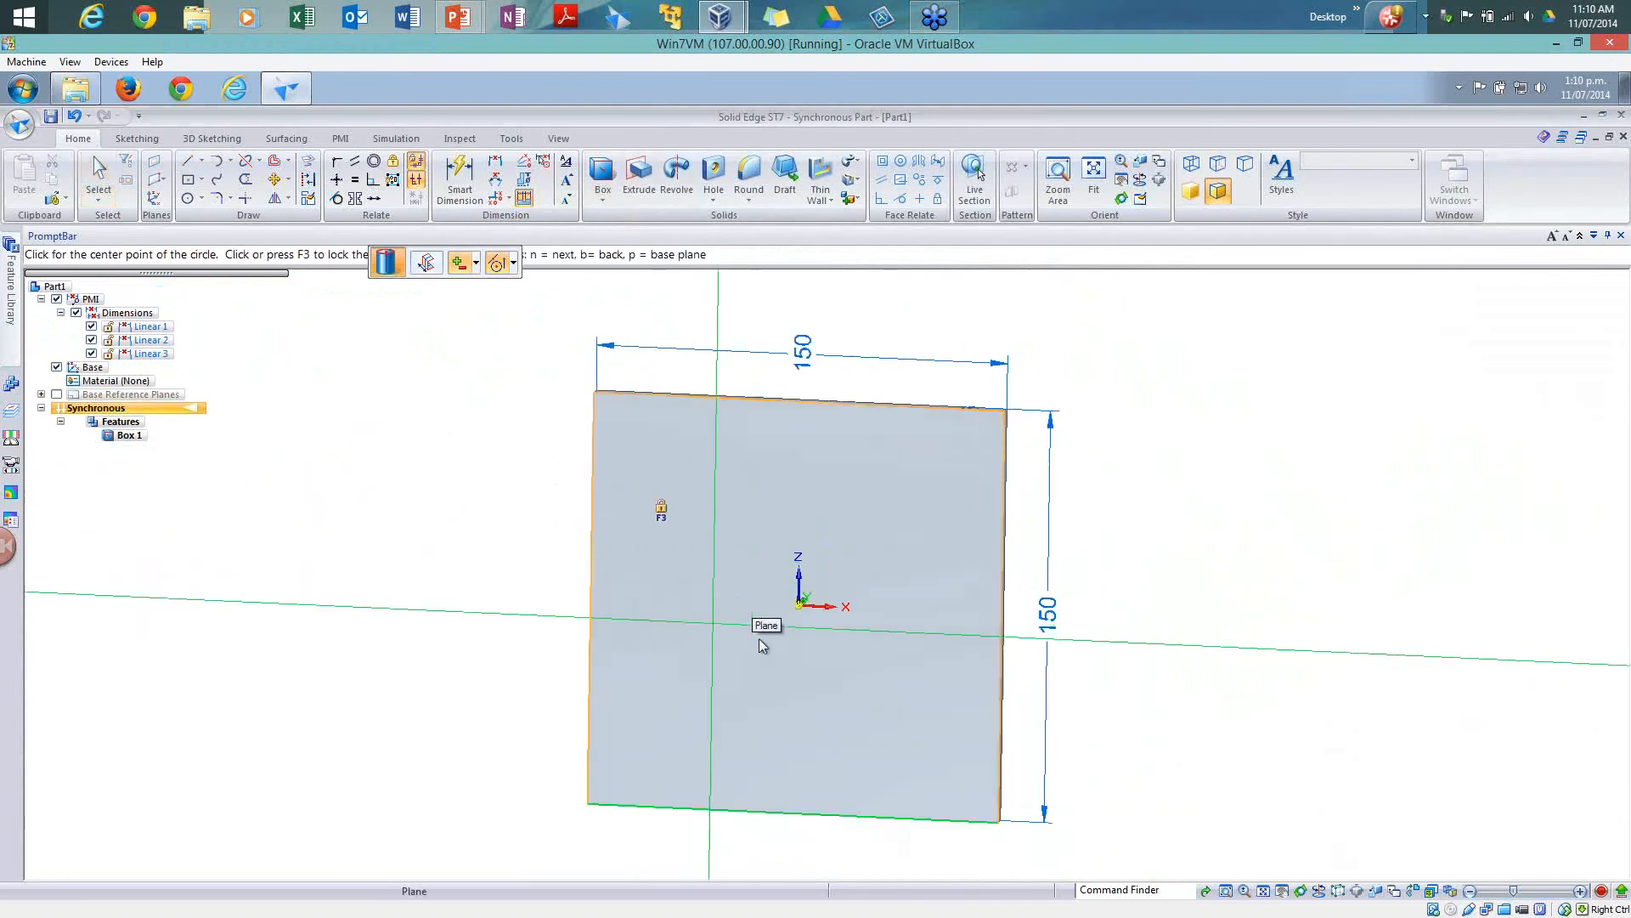
left_click(792, 617)
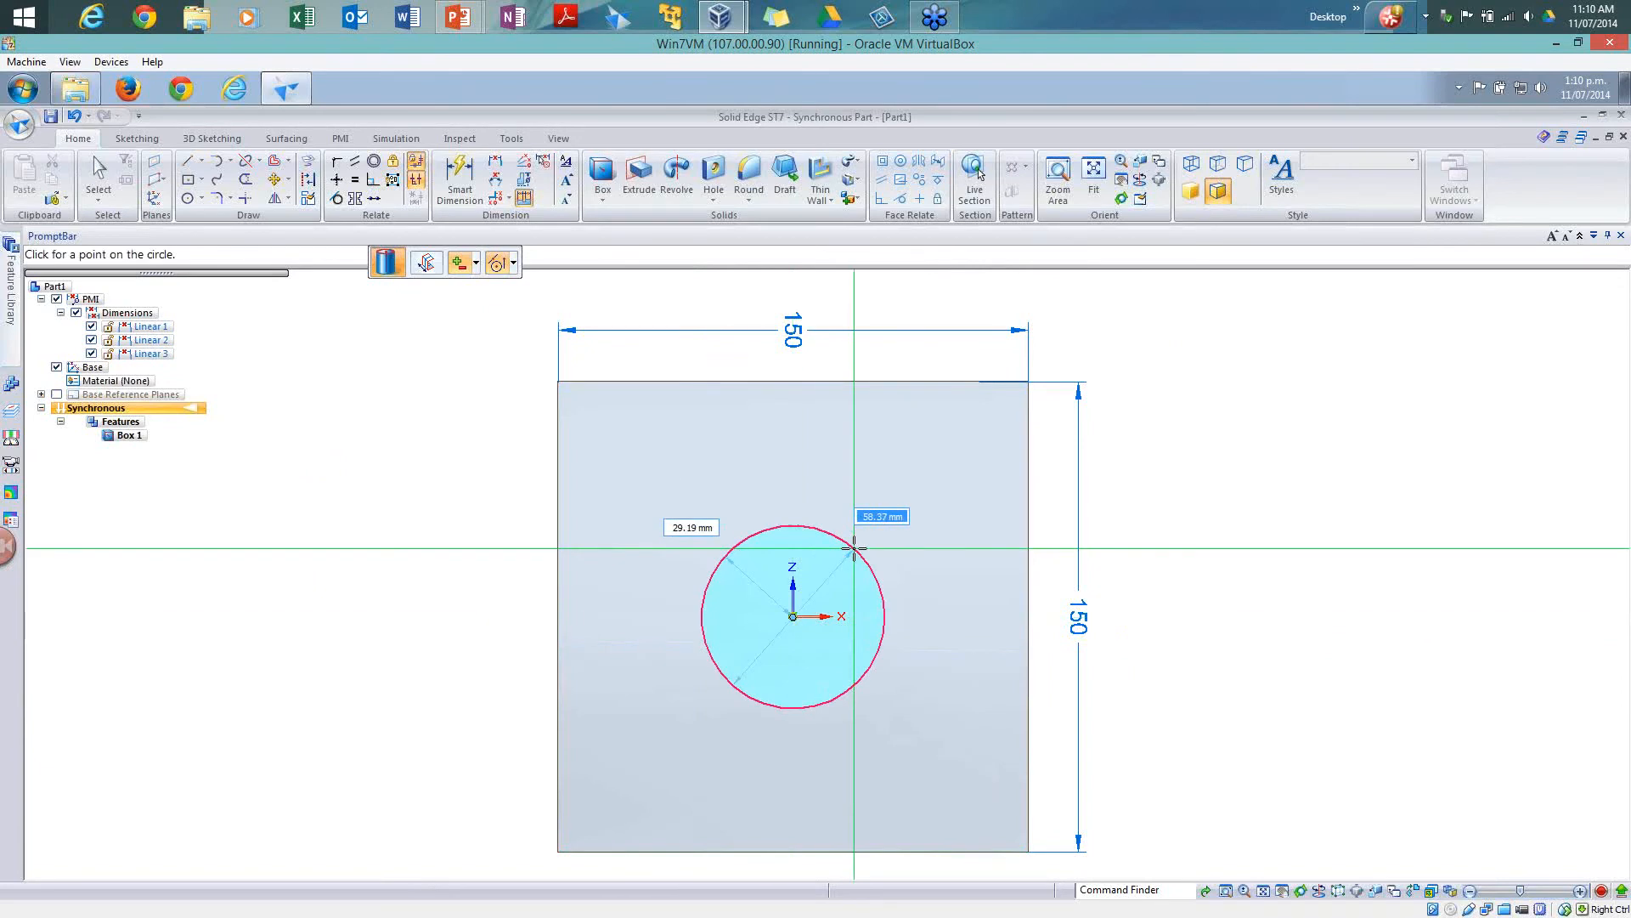
type("60")
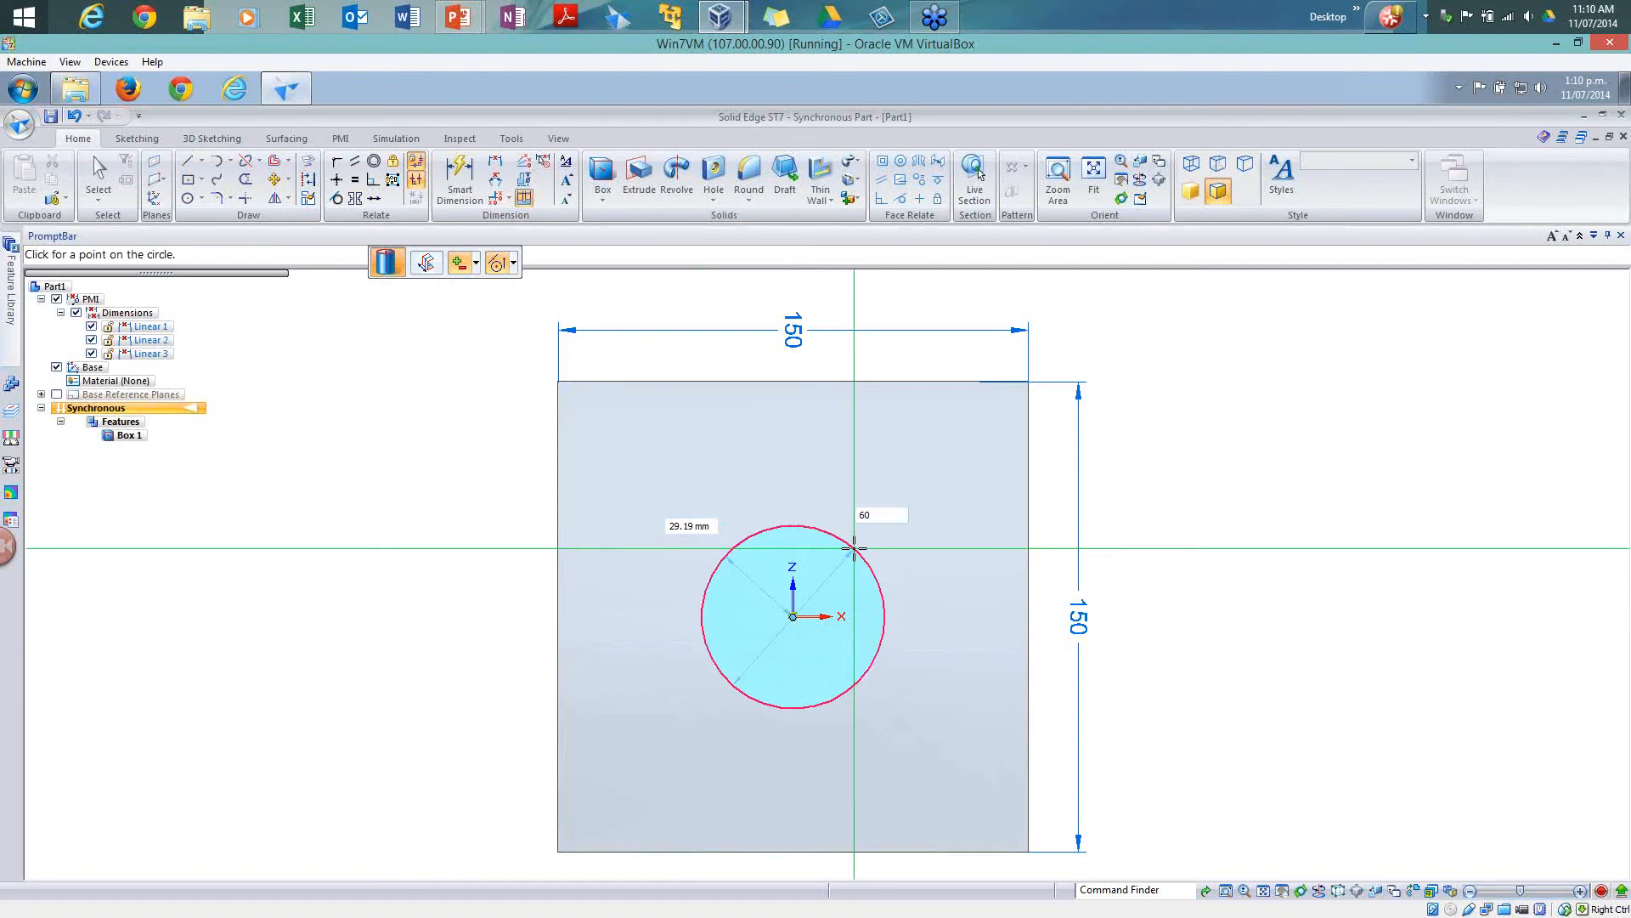
left_click(854, 548)
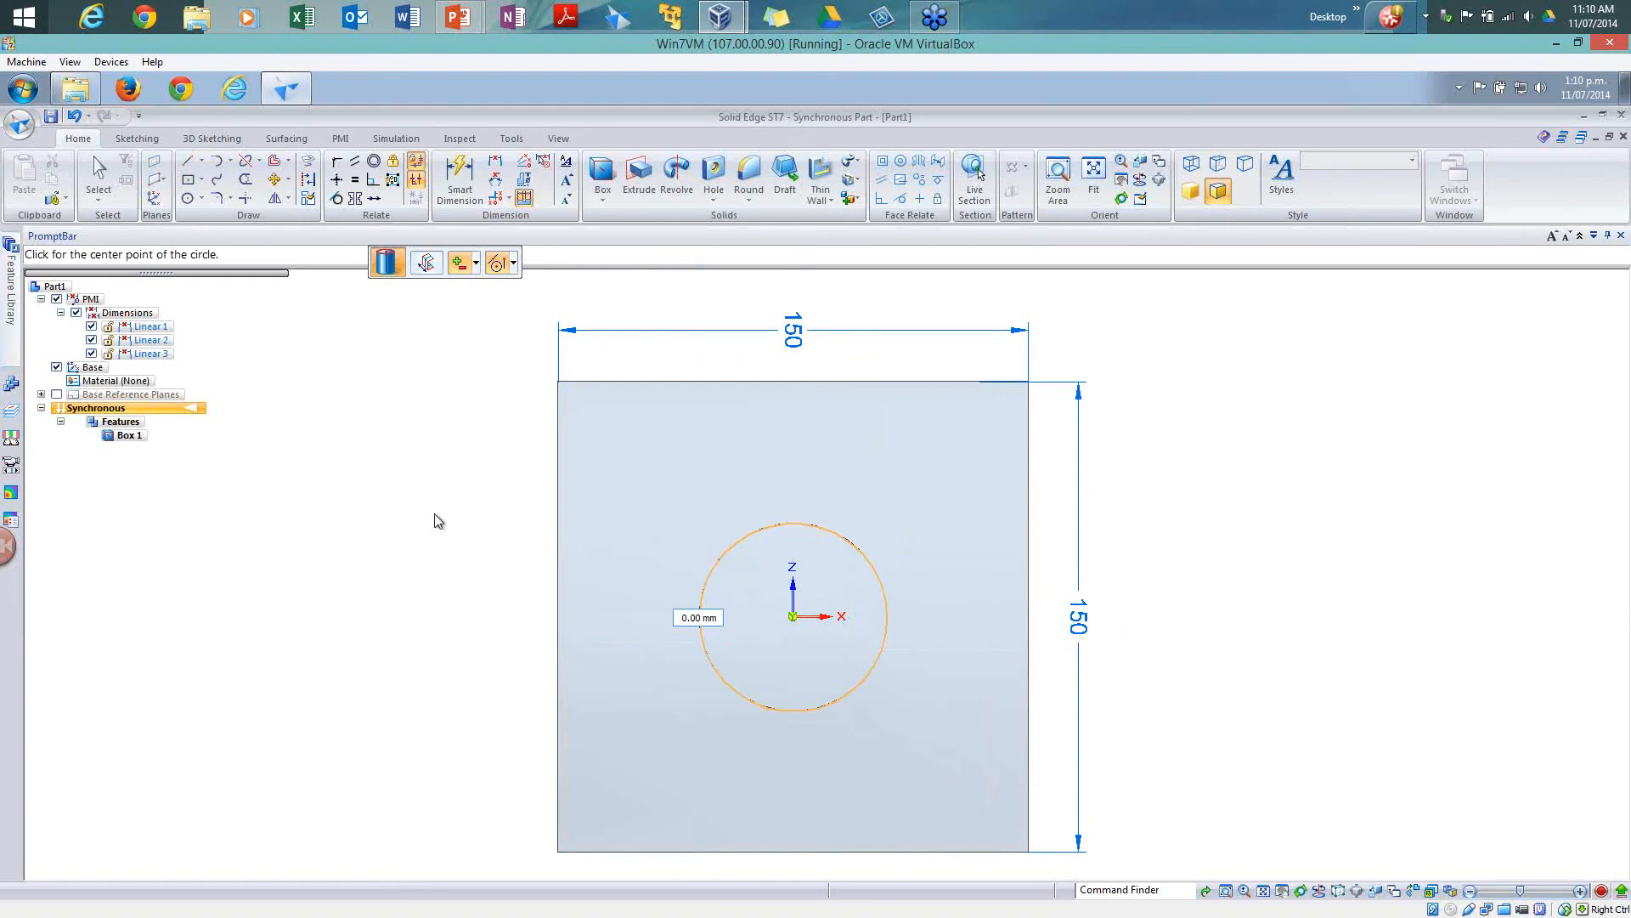
Step: Extrude the cylinder 120 mm outward from the plate's front face
middle_click_drag(436, 517, 346, 557)
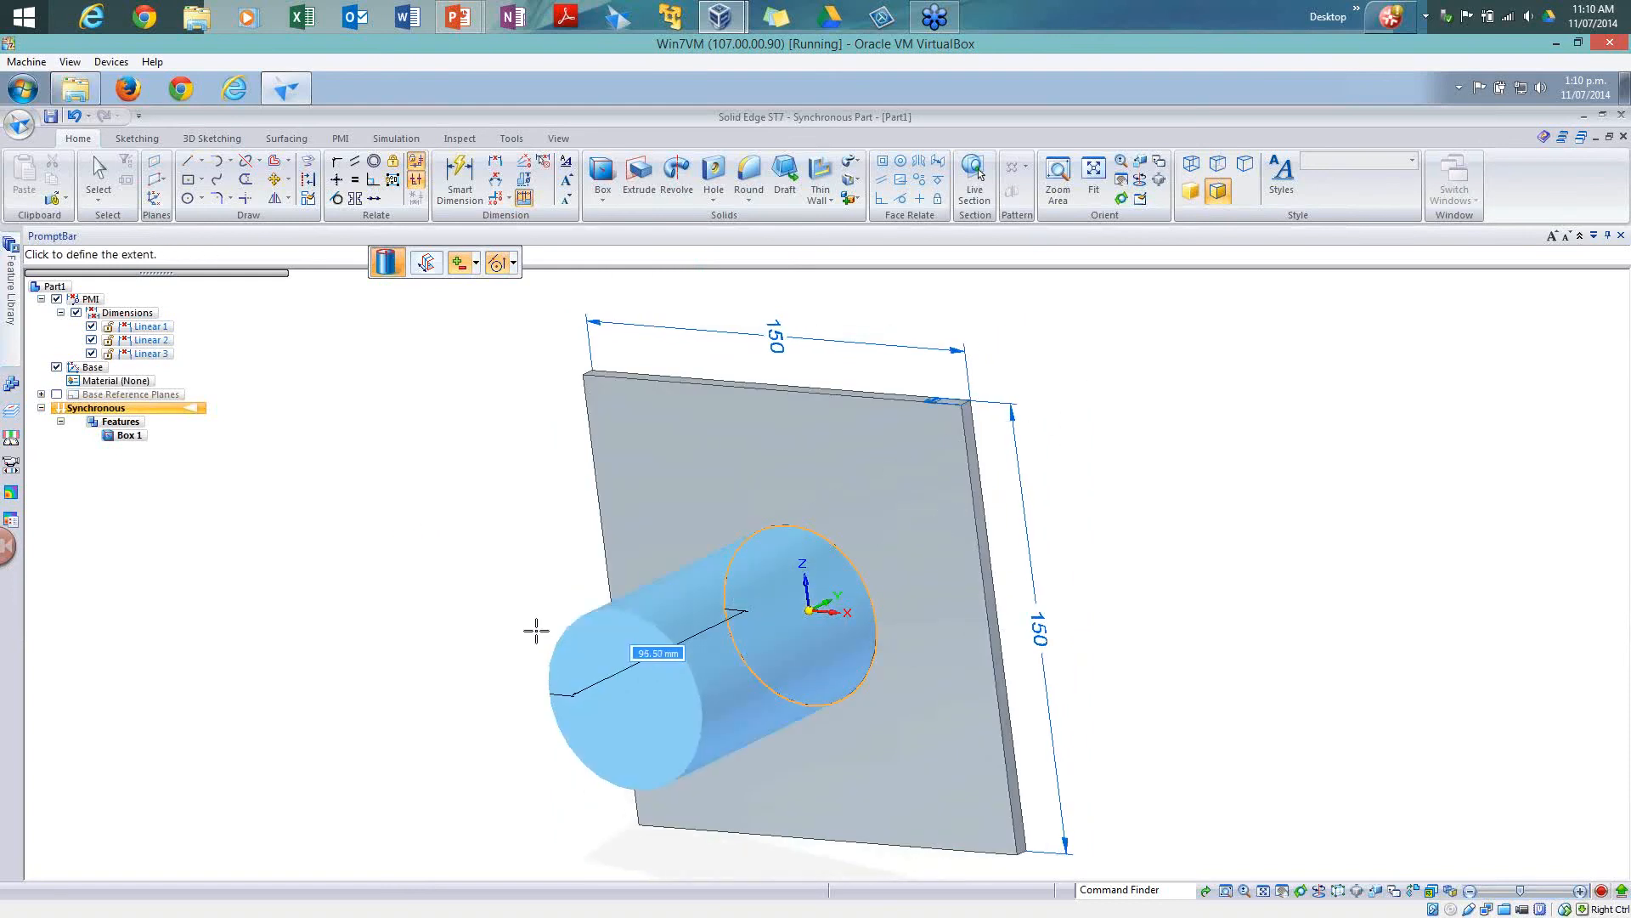
scroll(543, 609, "down", 2)
middle_click_drag(544, 603, 655, 524, "shift")
key("s")
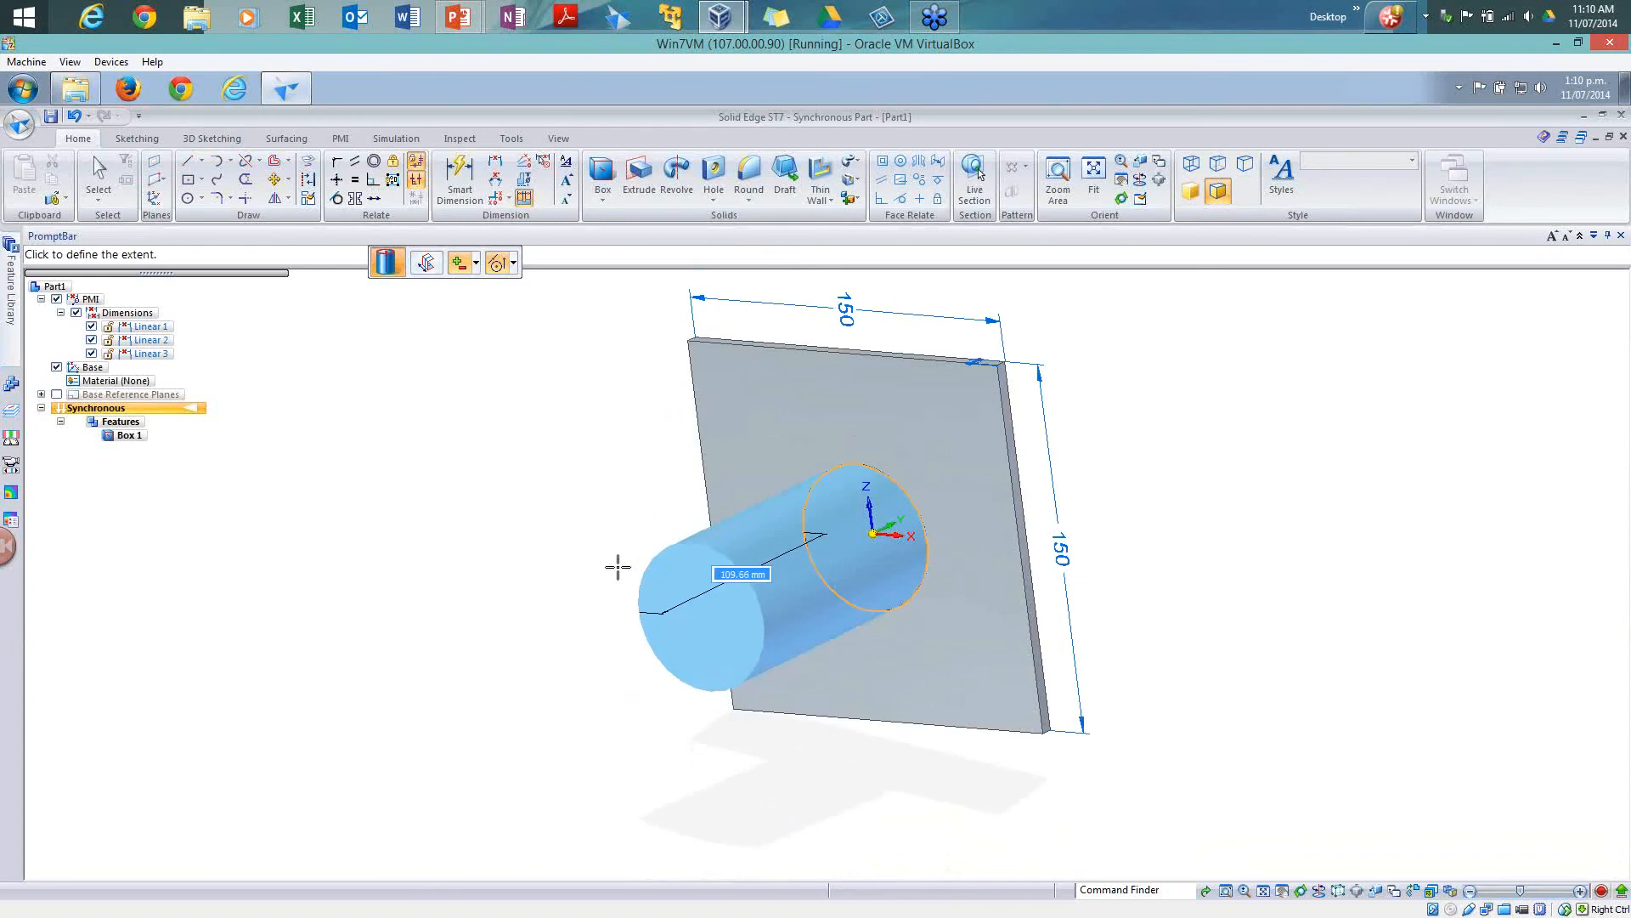
type("120")
key("Return")
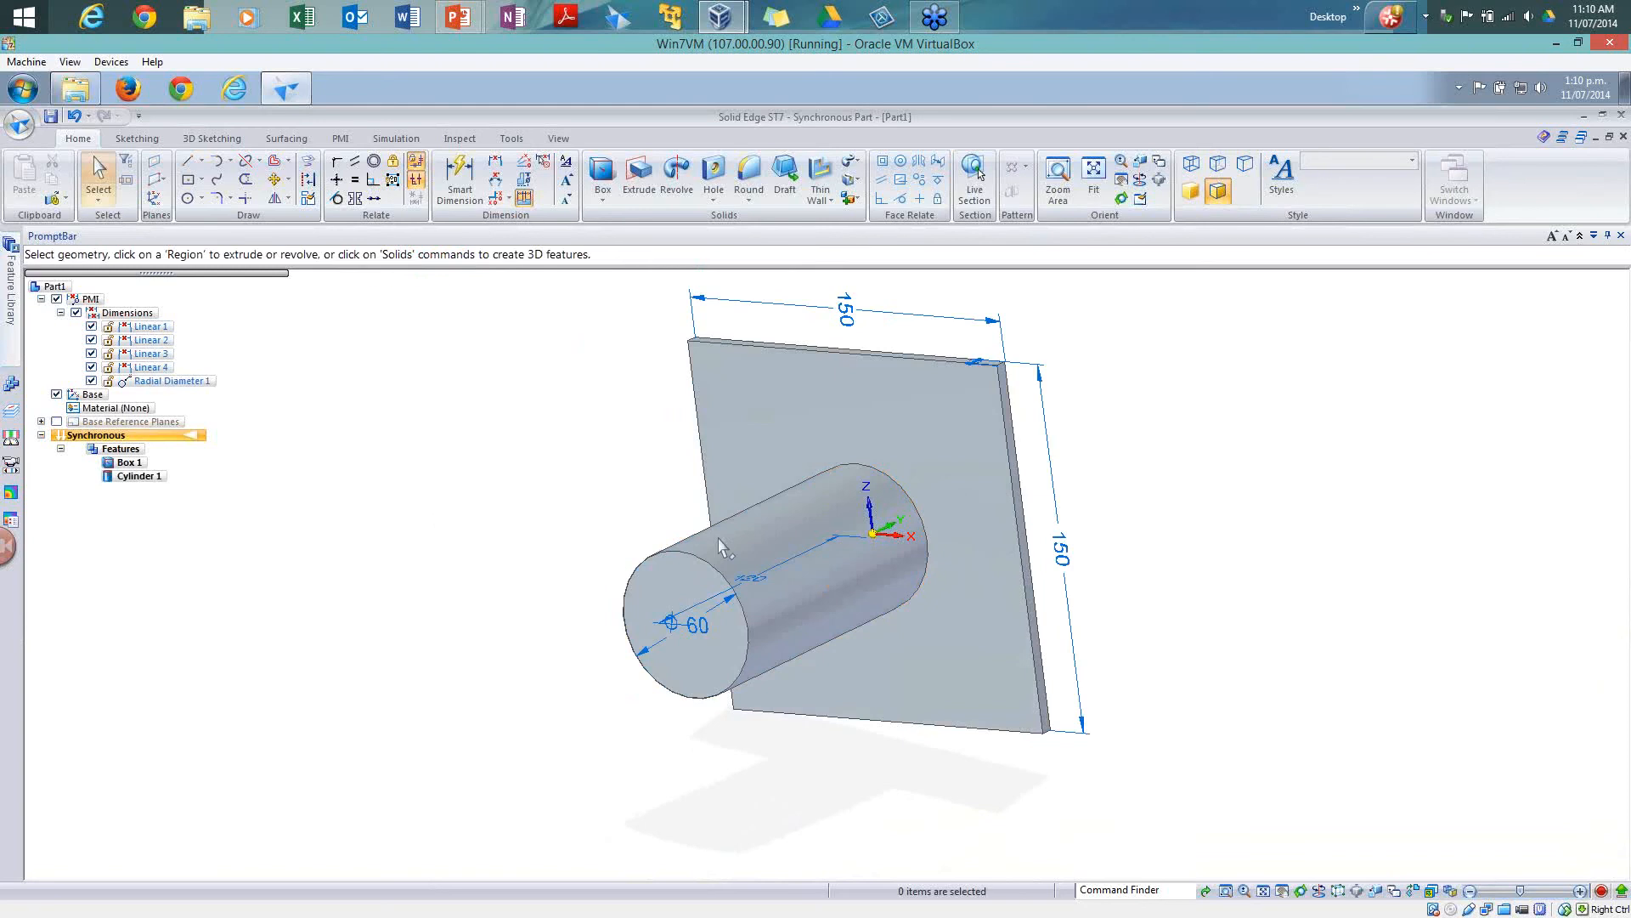
Step: Add a Sphere primitive centred on the cylinder's free end with a radius of about 63 mm
left_click(602, 198)
left_click(631, 256)
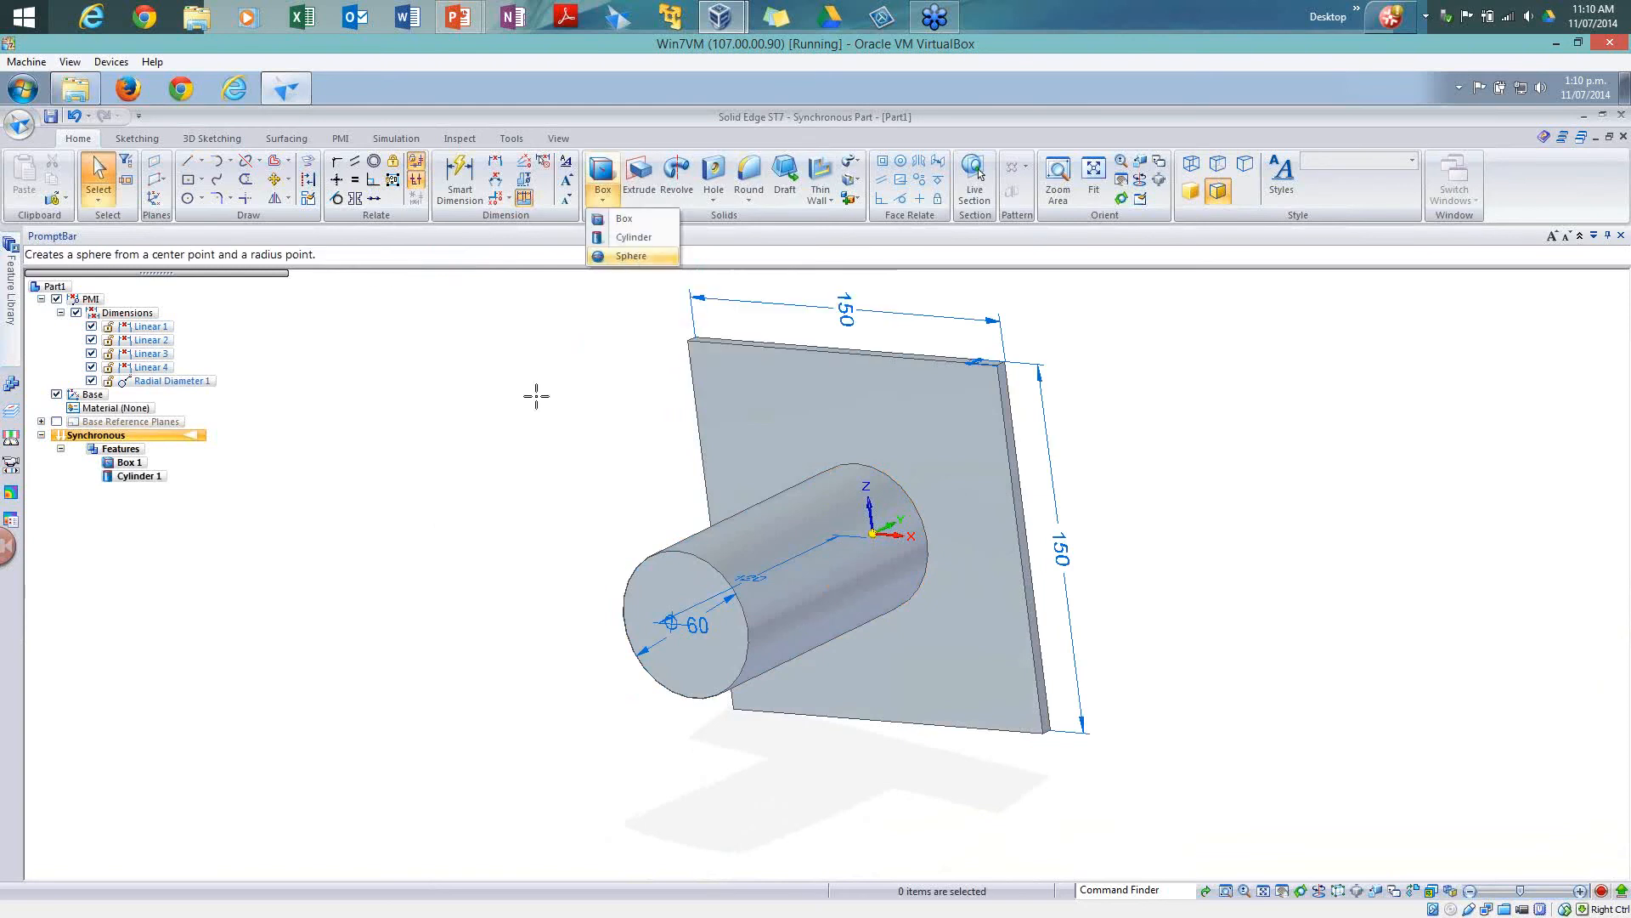
left_click(700, 654)
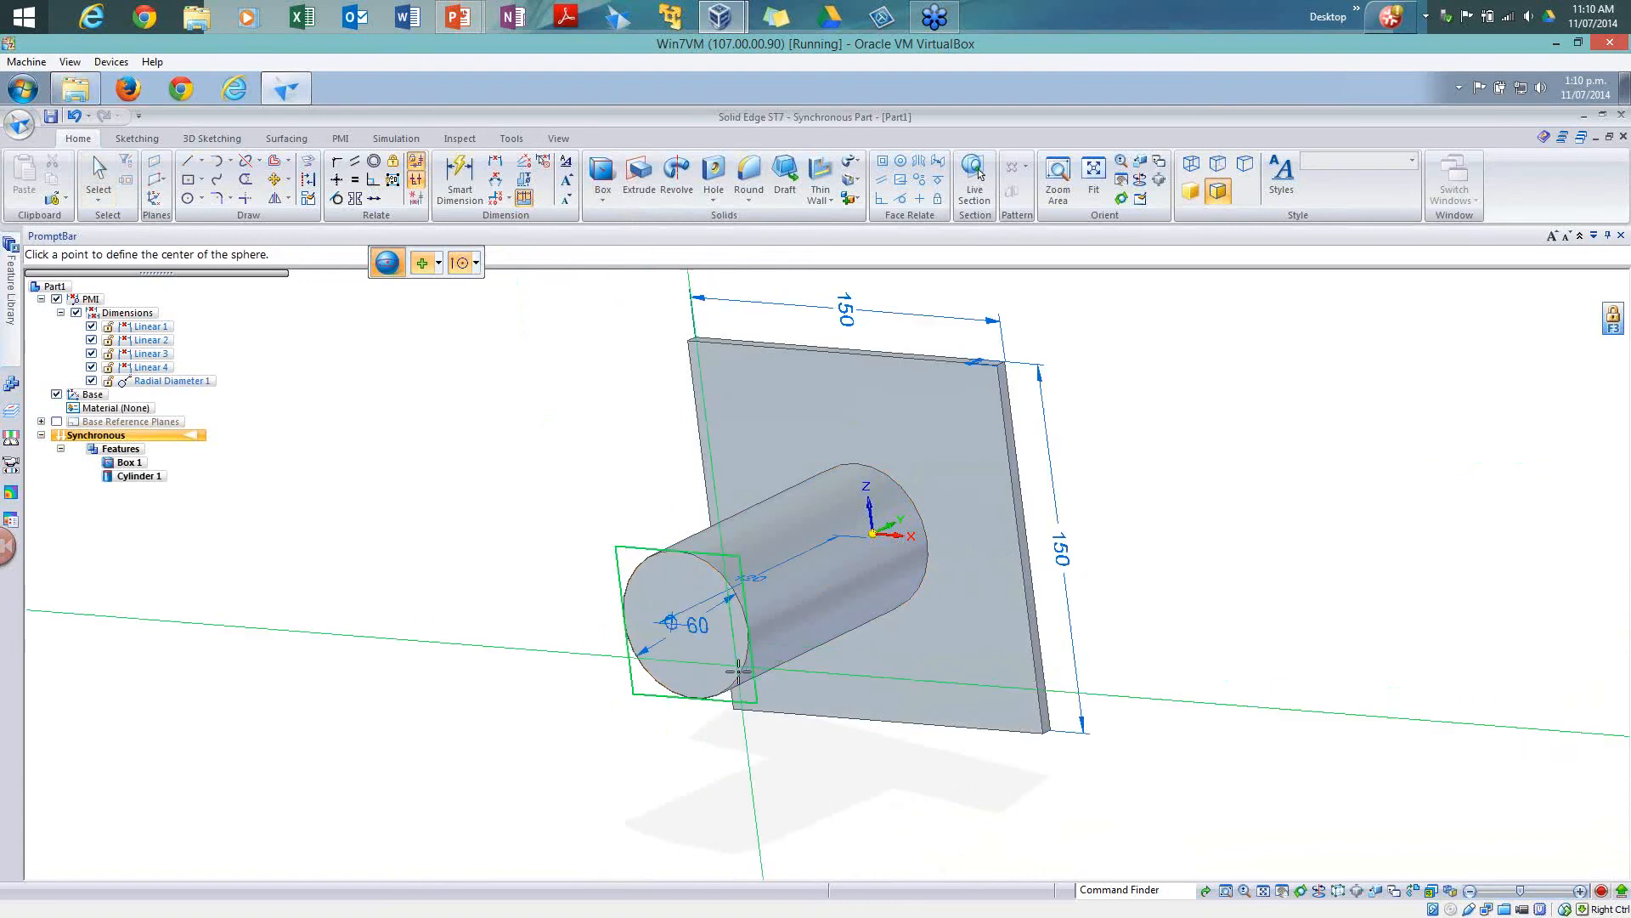
left_click(686, 625)
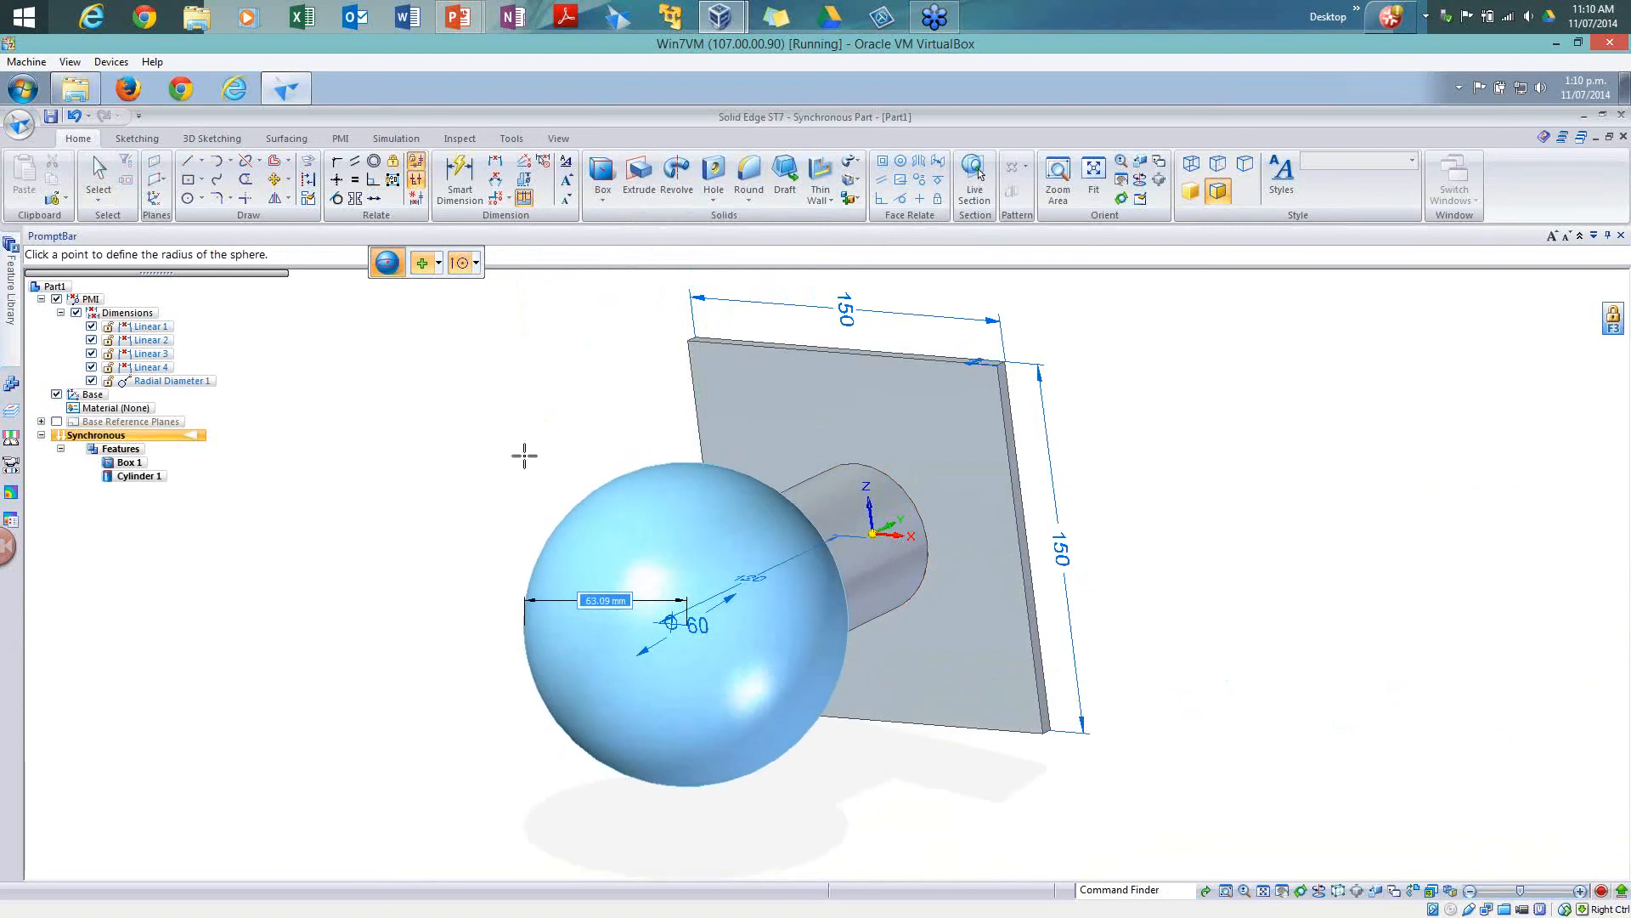
left_click(526, 457)
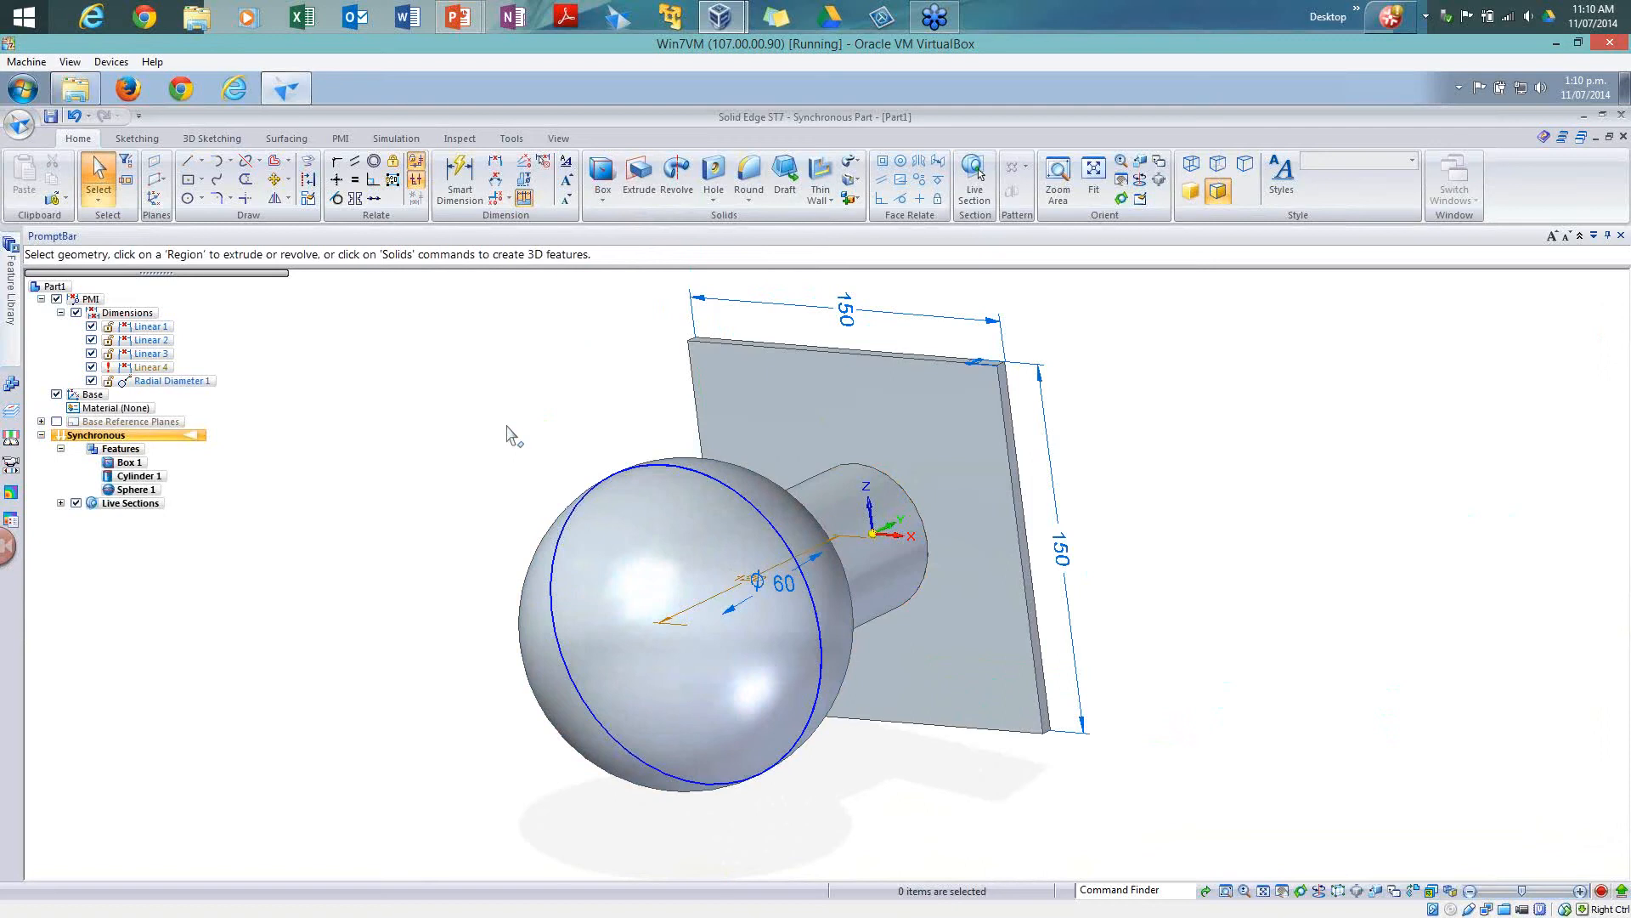
Step: Delete the cylinder's length dimension that runs from the plate to the sphere's centre
key("ctrl+j")
key("ctrl+i")
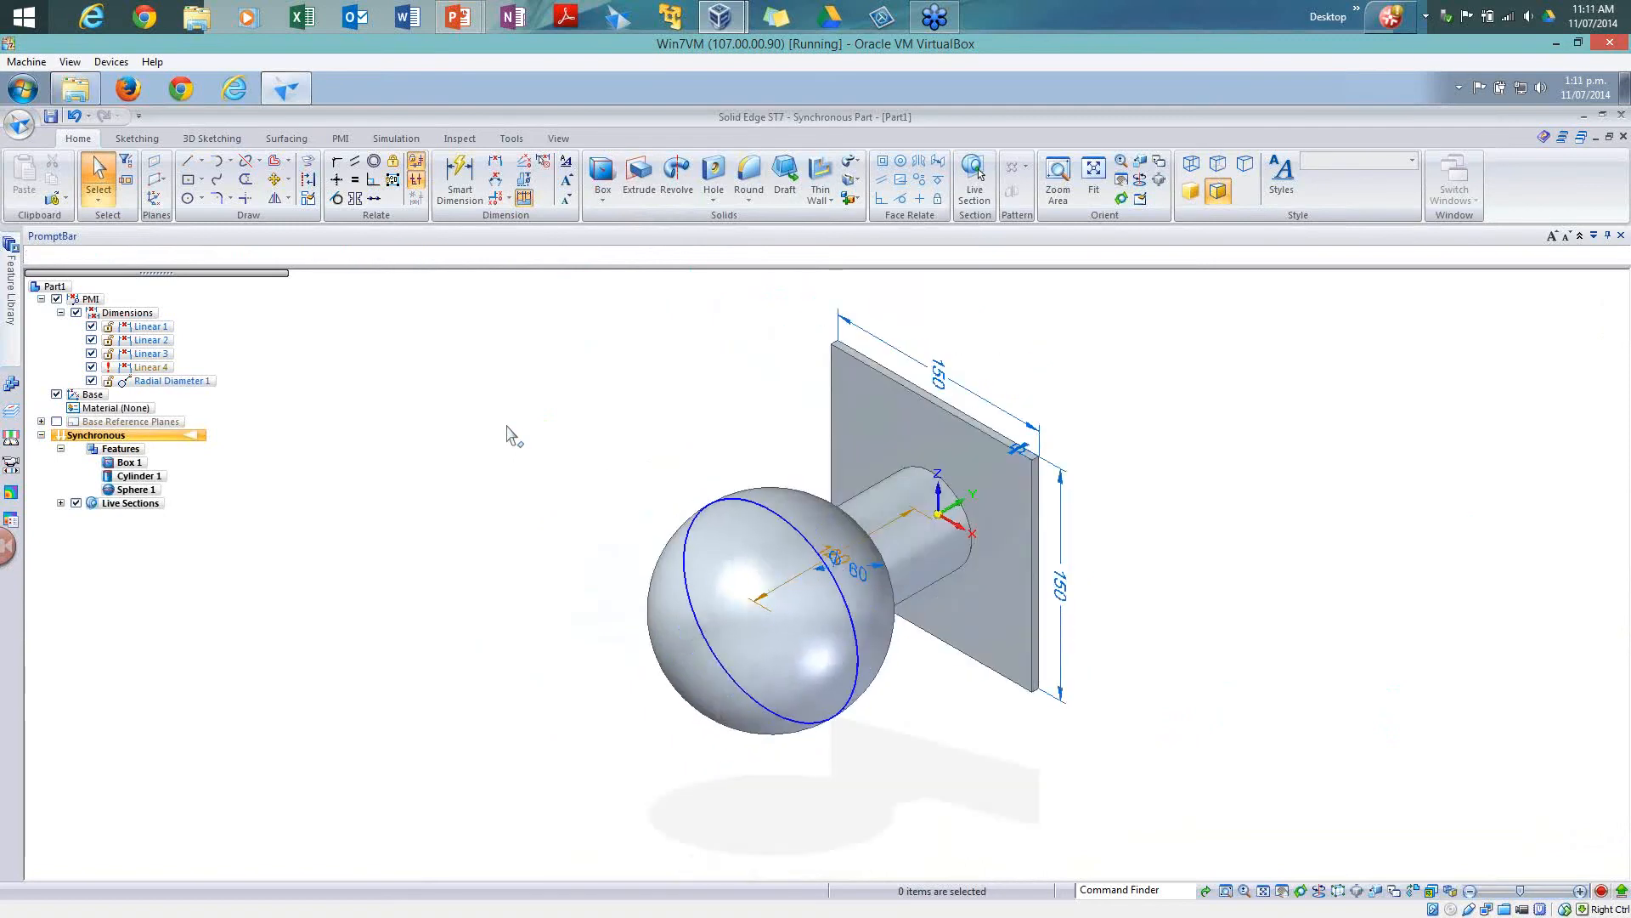
key("ctrl+m")
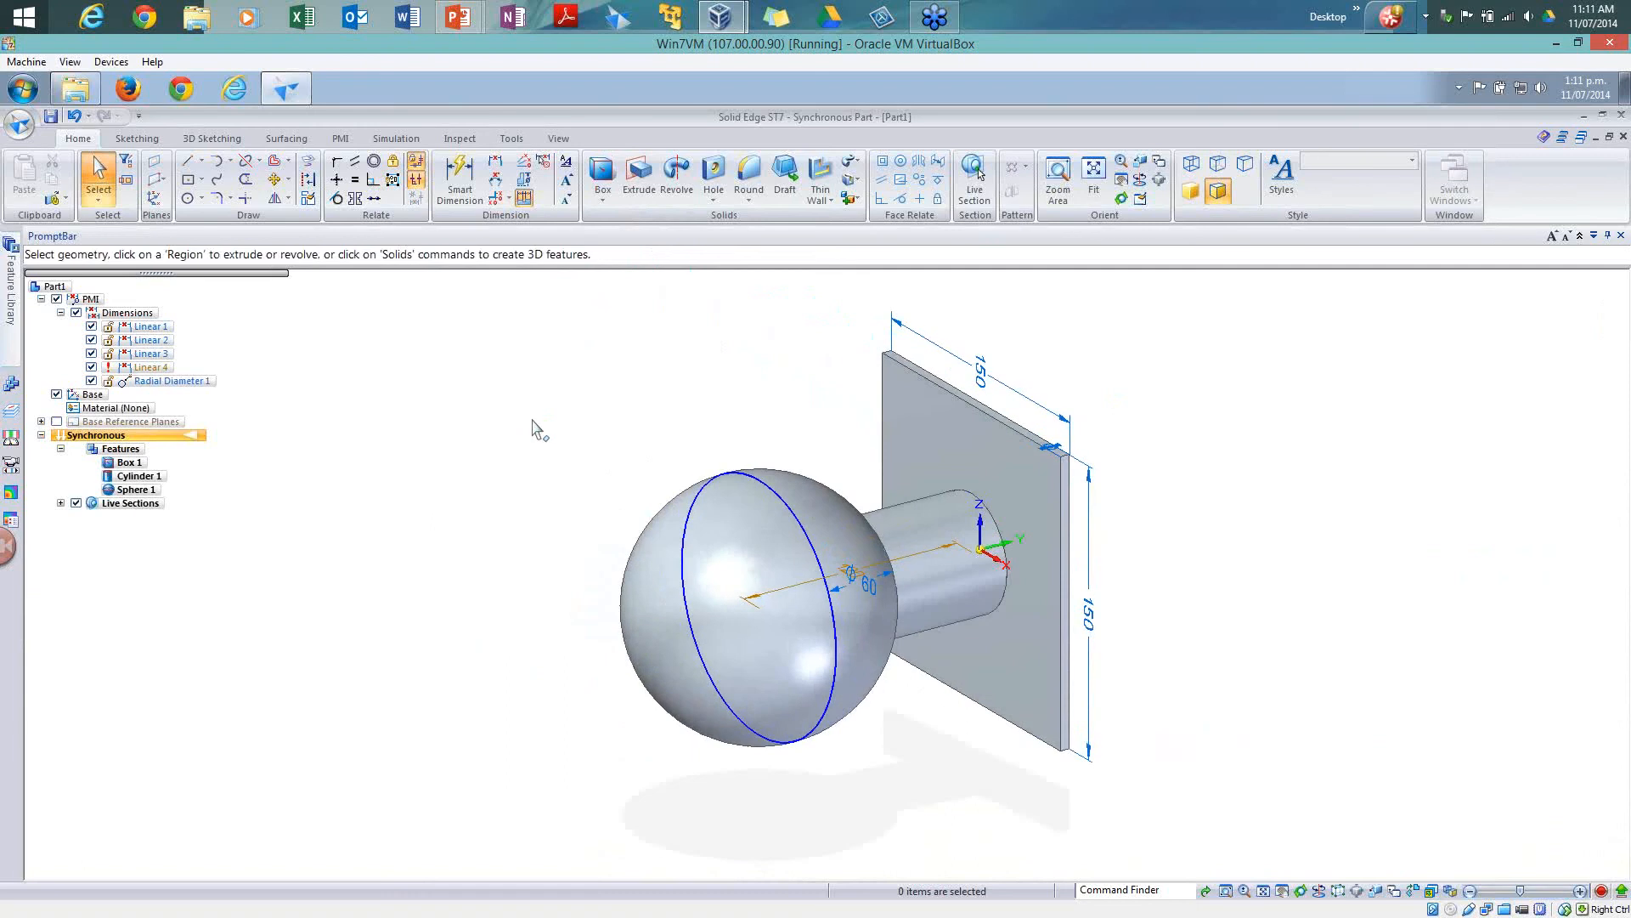
left_click(774, 594)
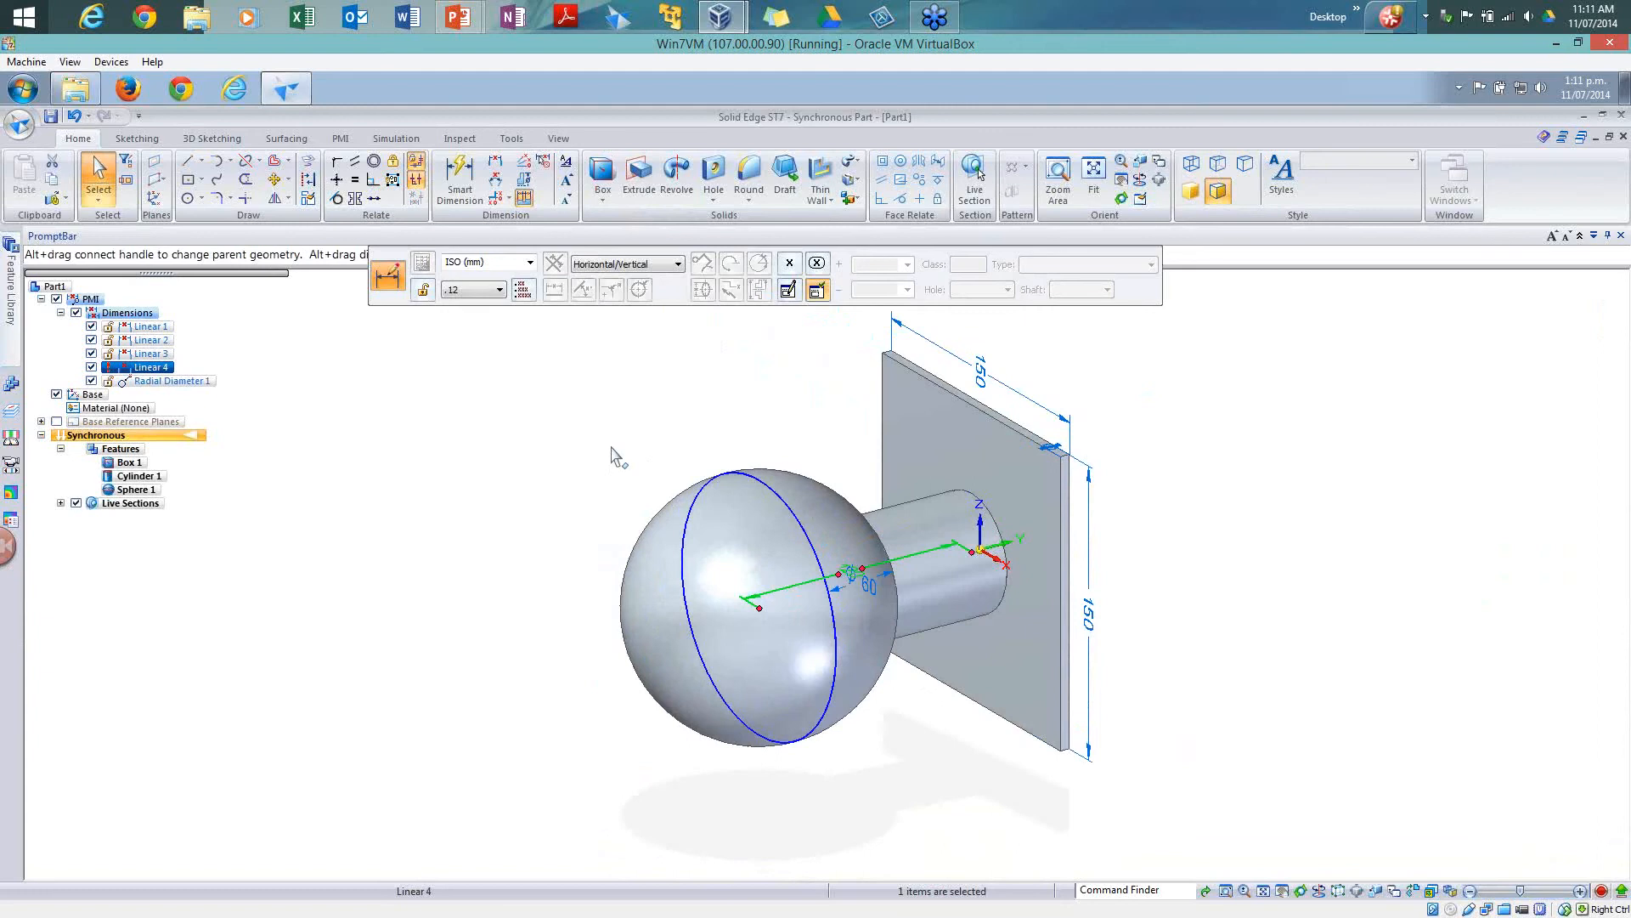
key("Delete")
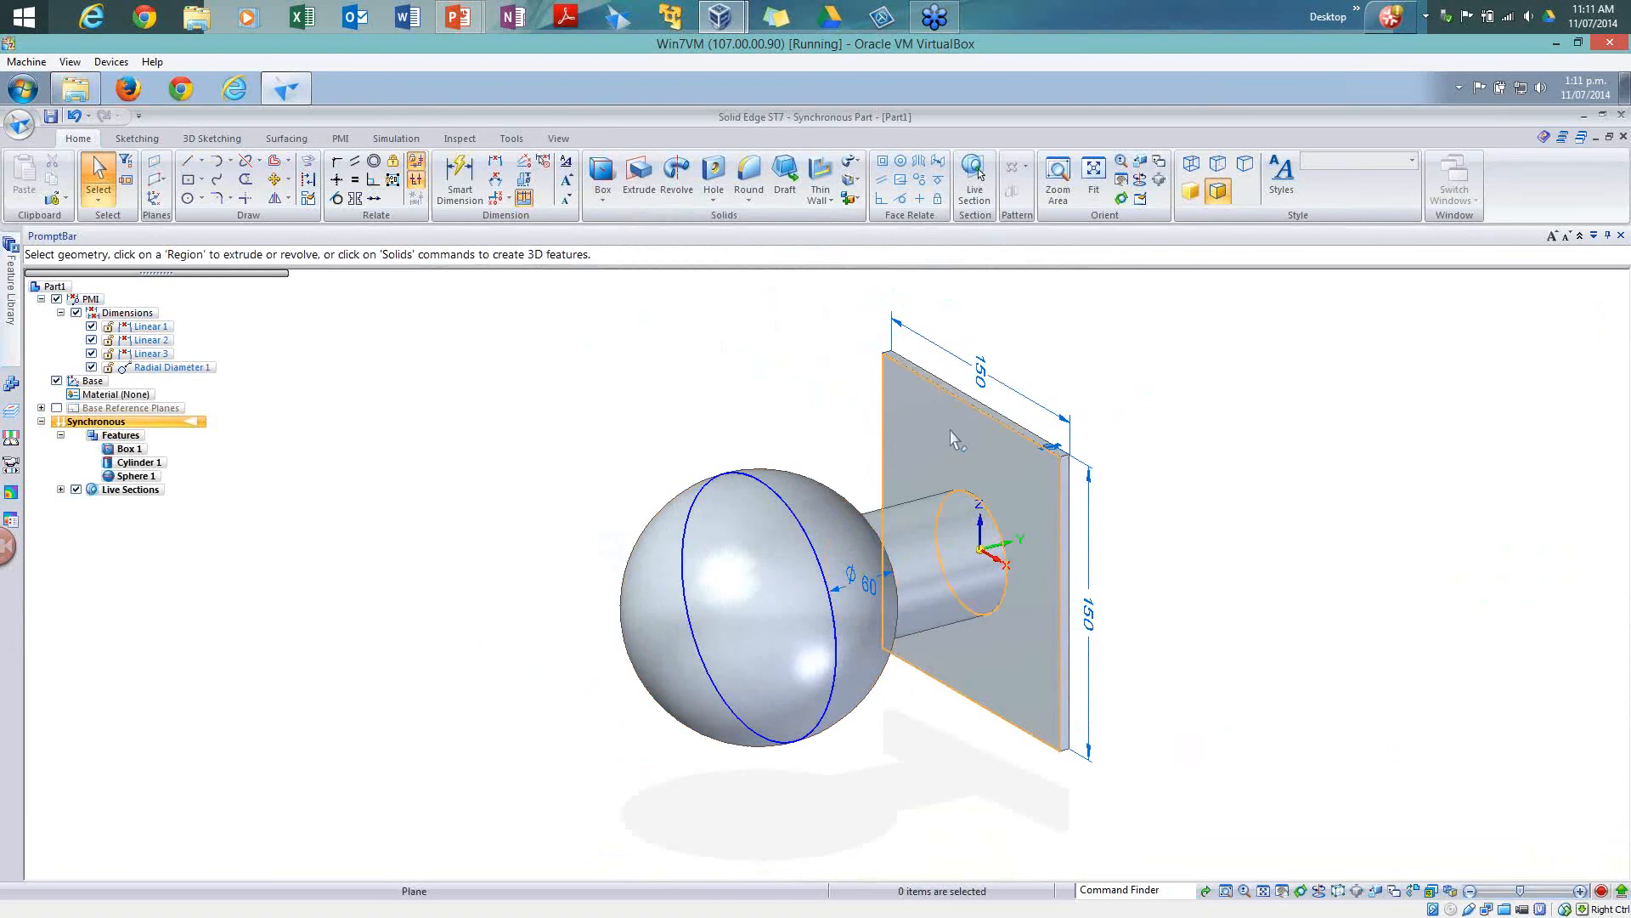
left_click(465, 183)
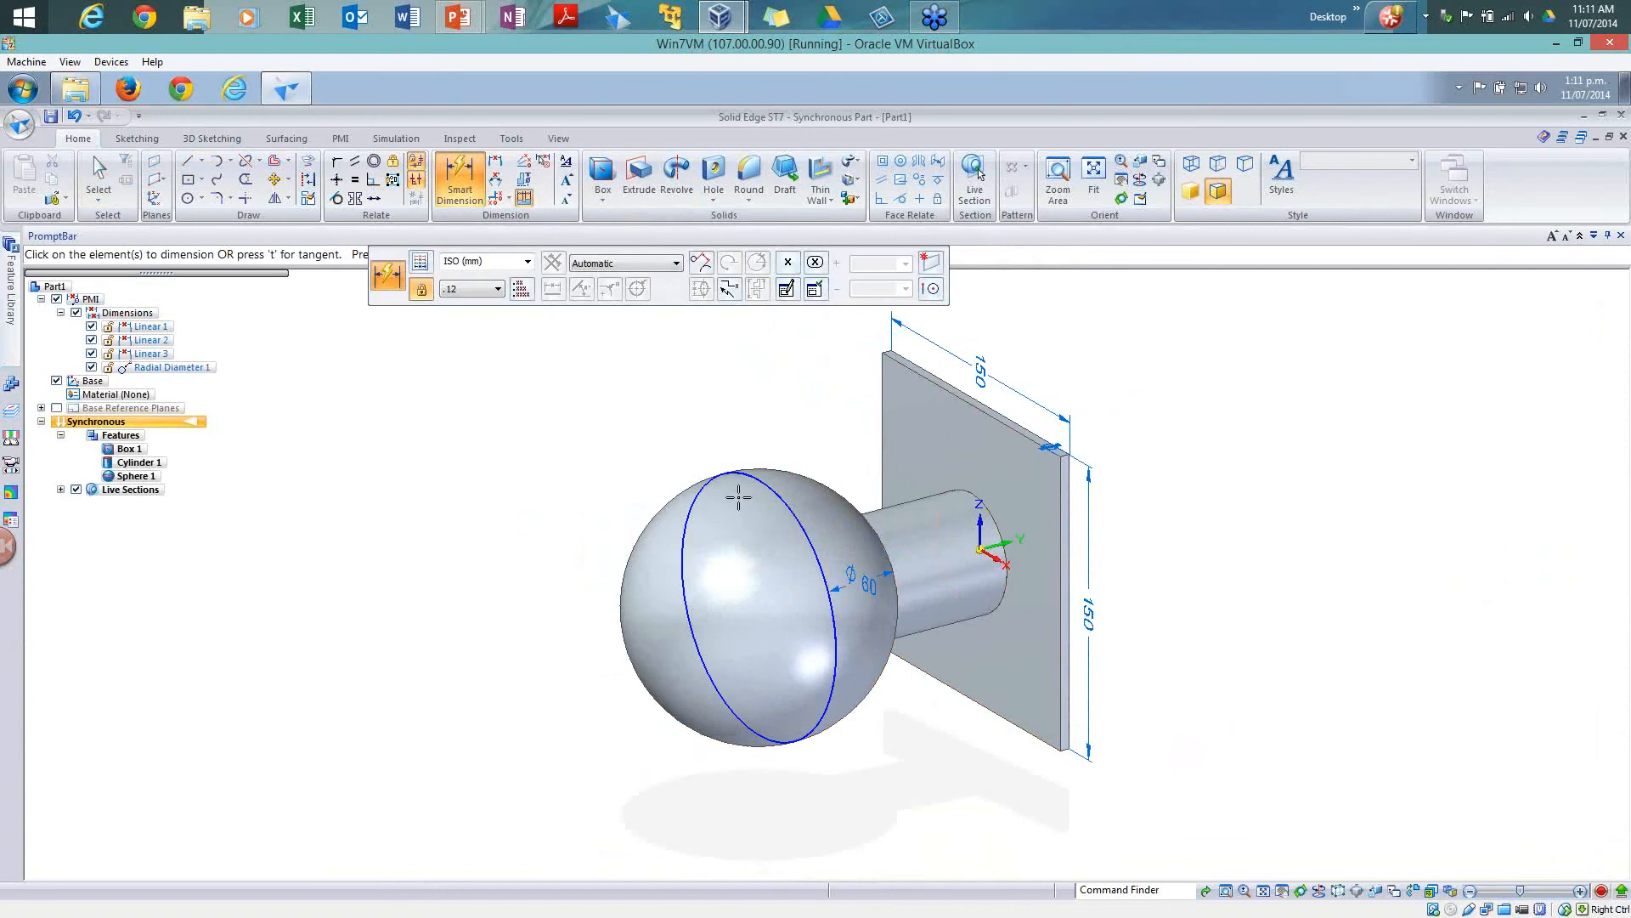
left_click(722, 474)
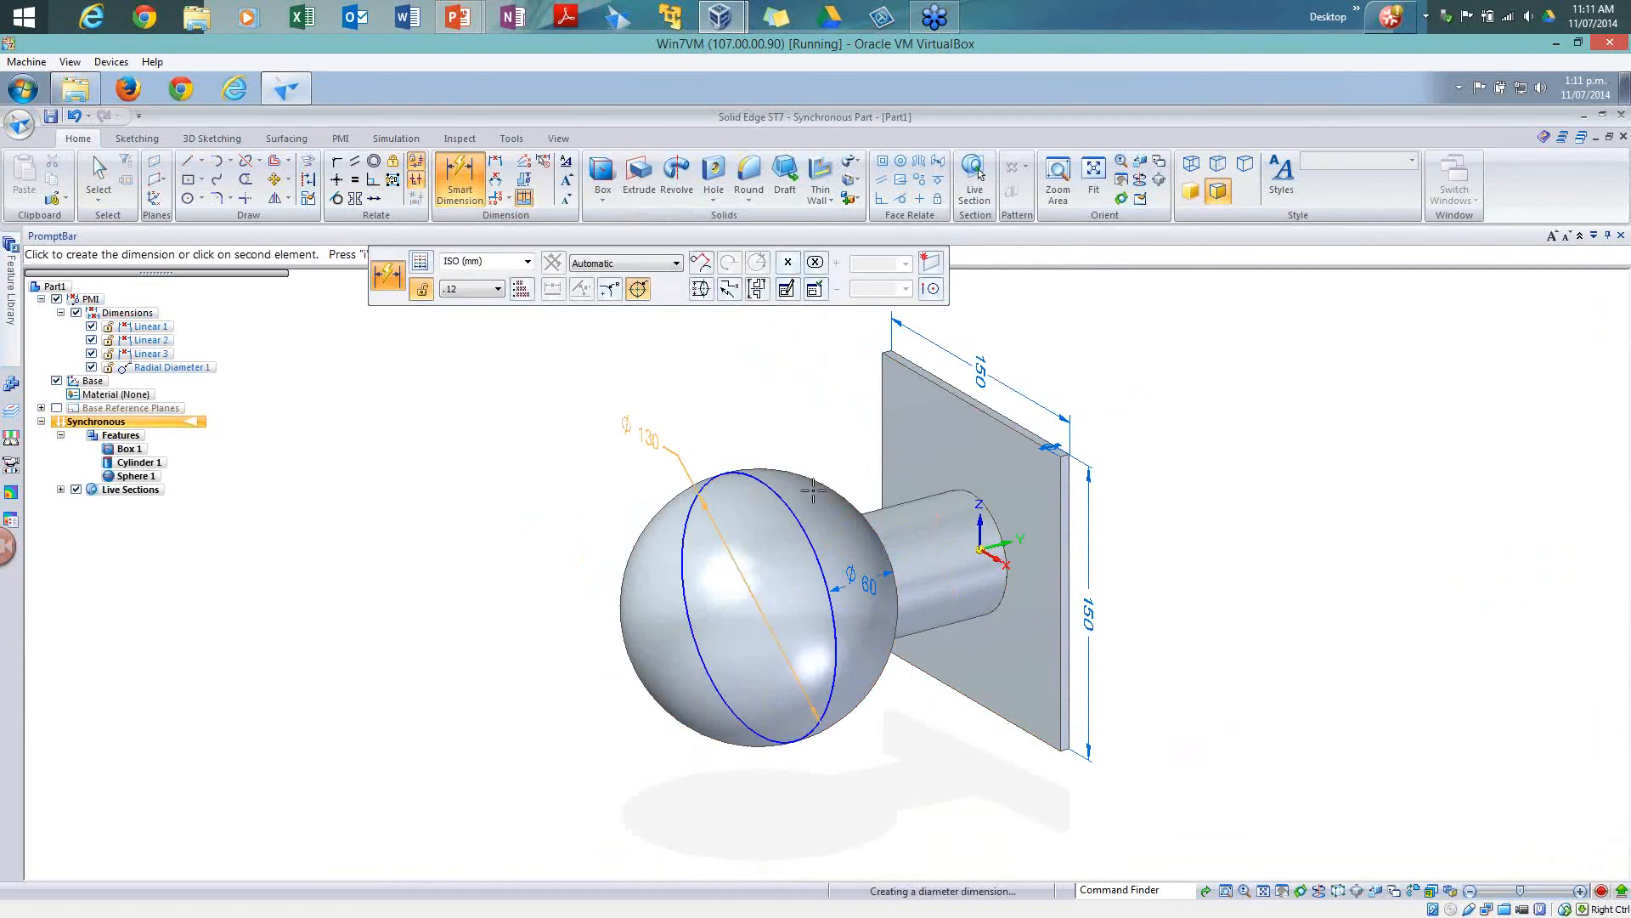
left_click(931, 384)
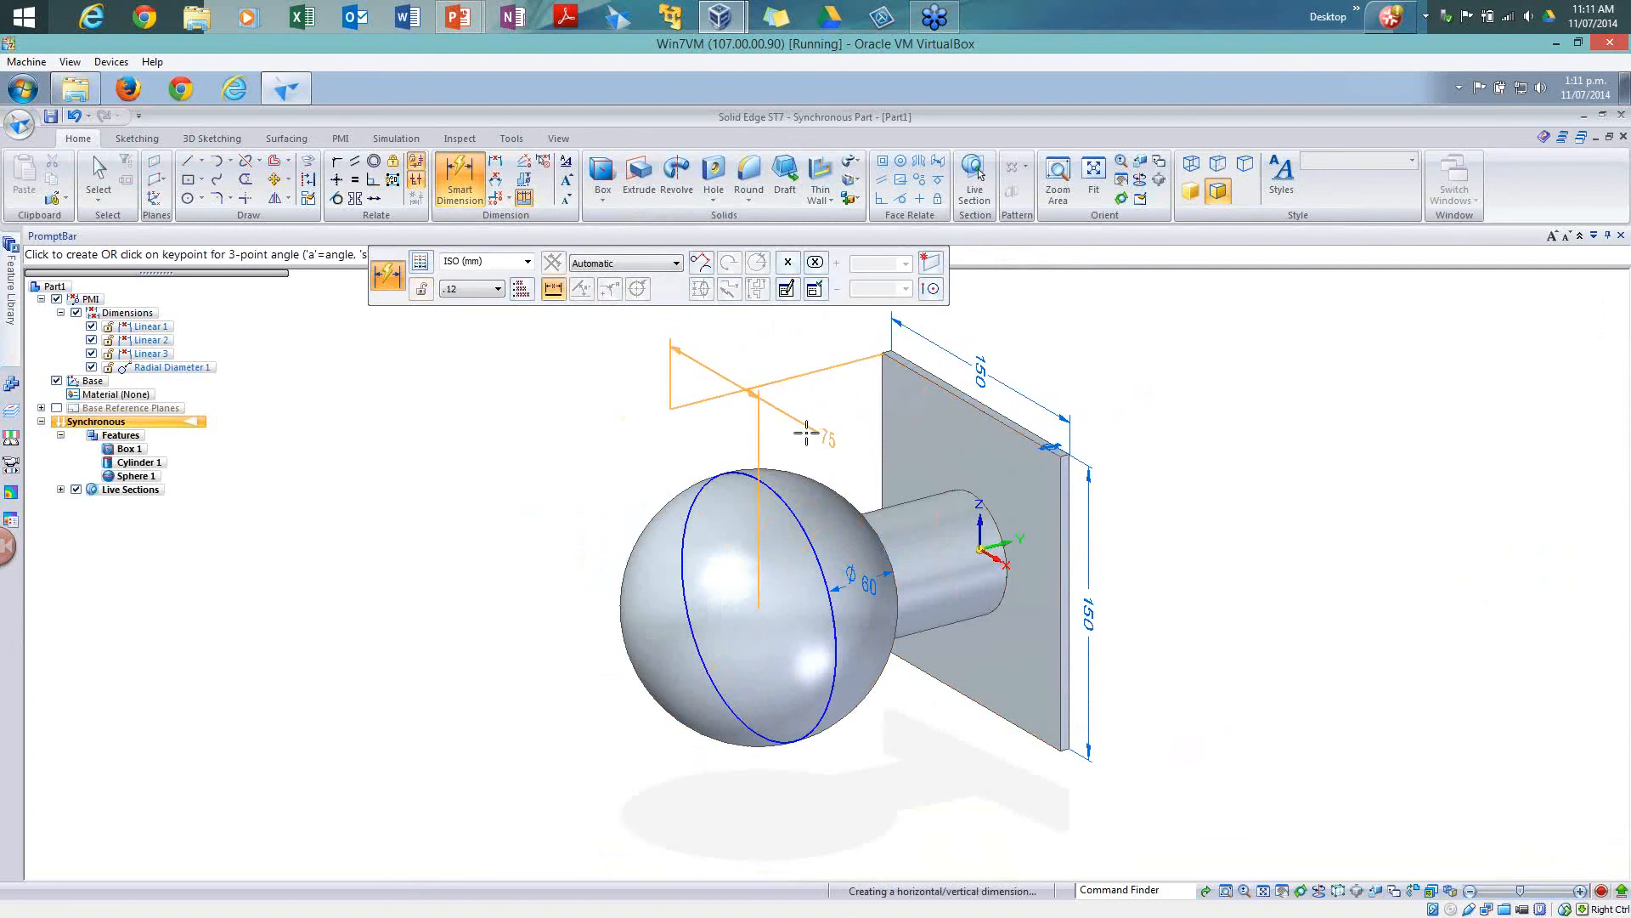
key("ctrl+f")
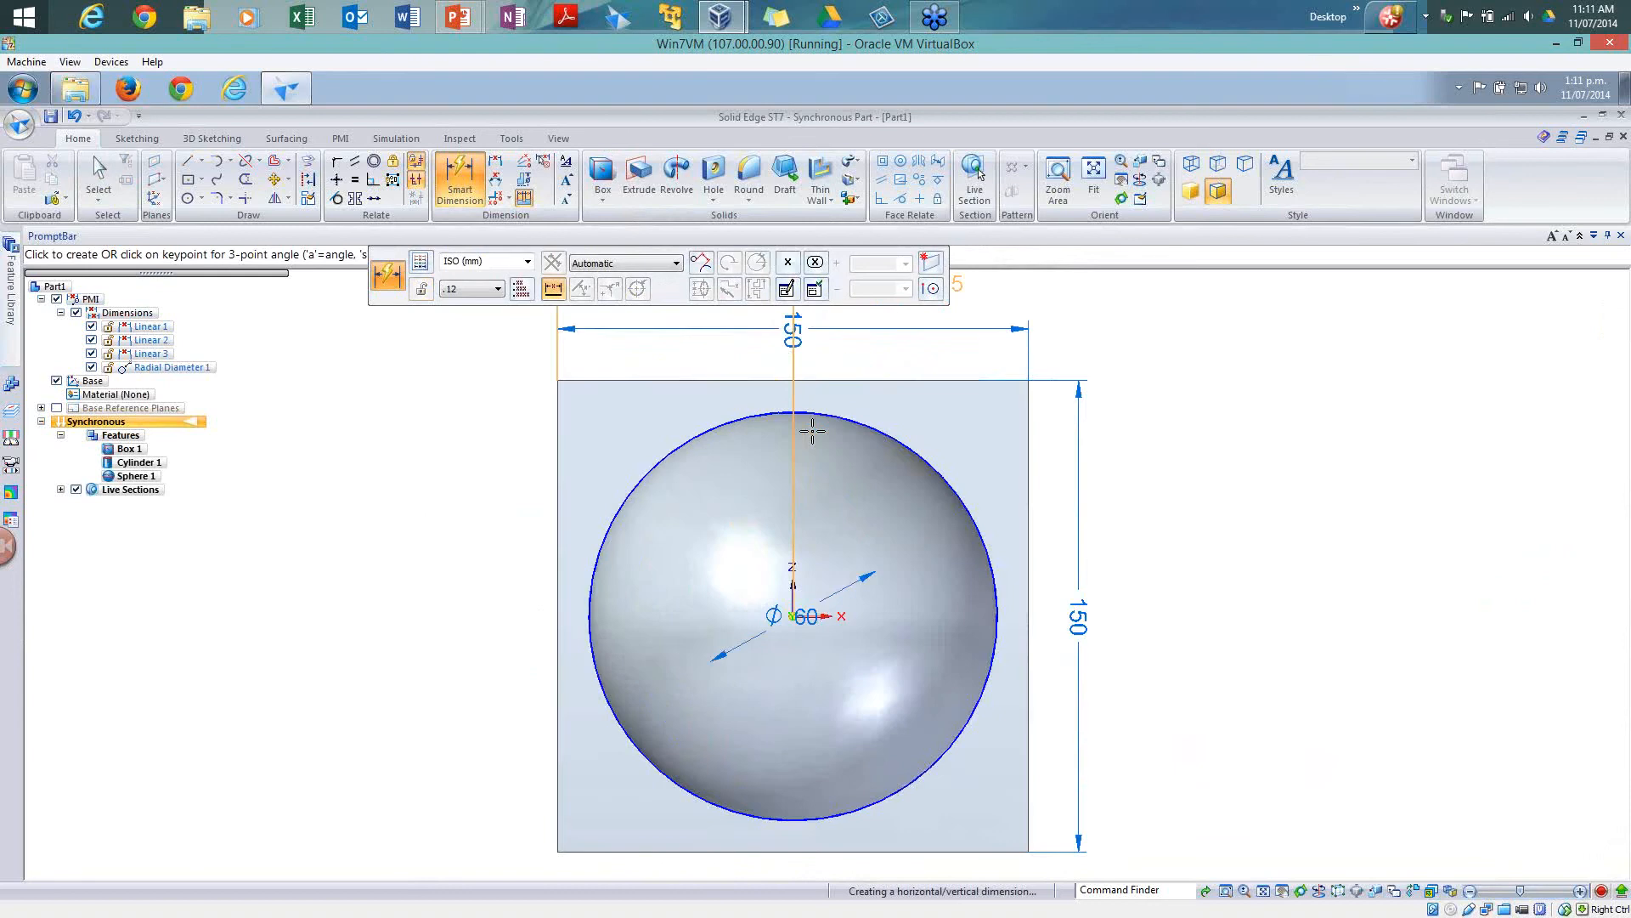
key("ctrl+r")
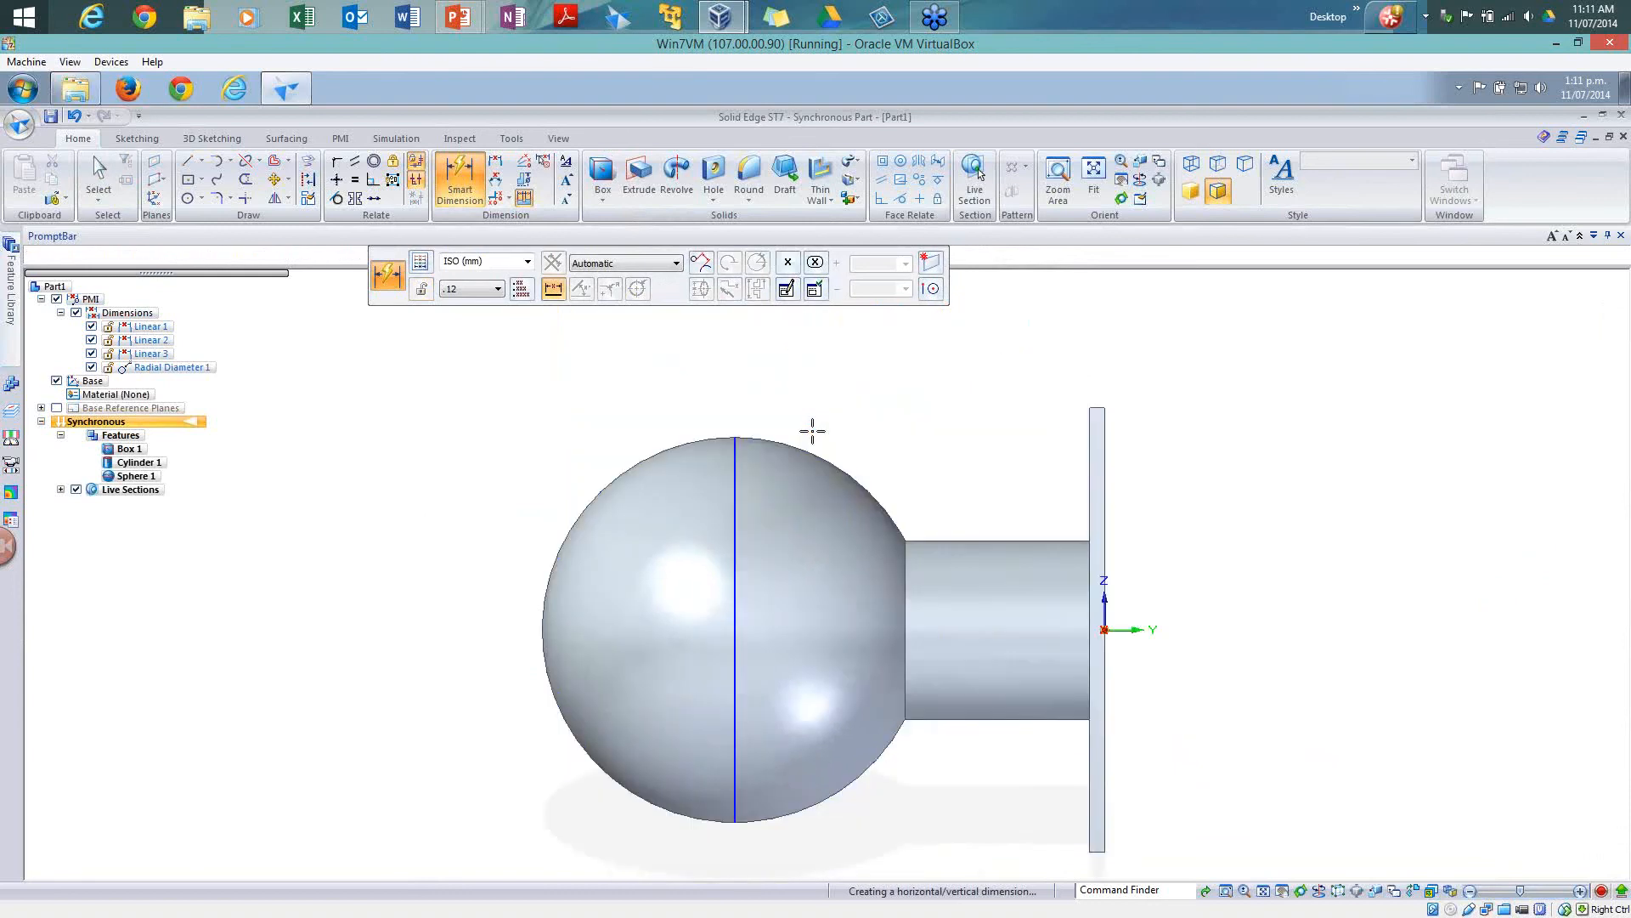
key("ctrl+i")
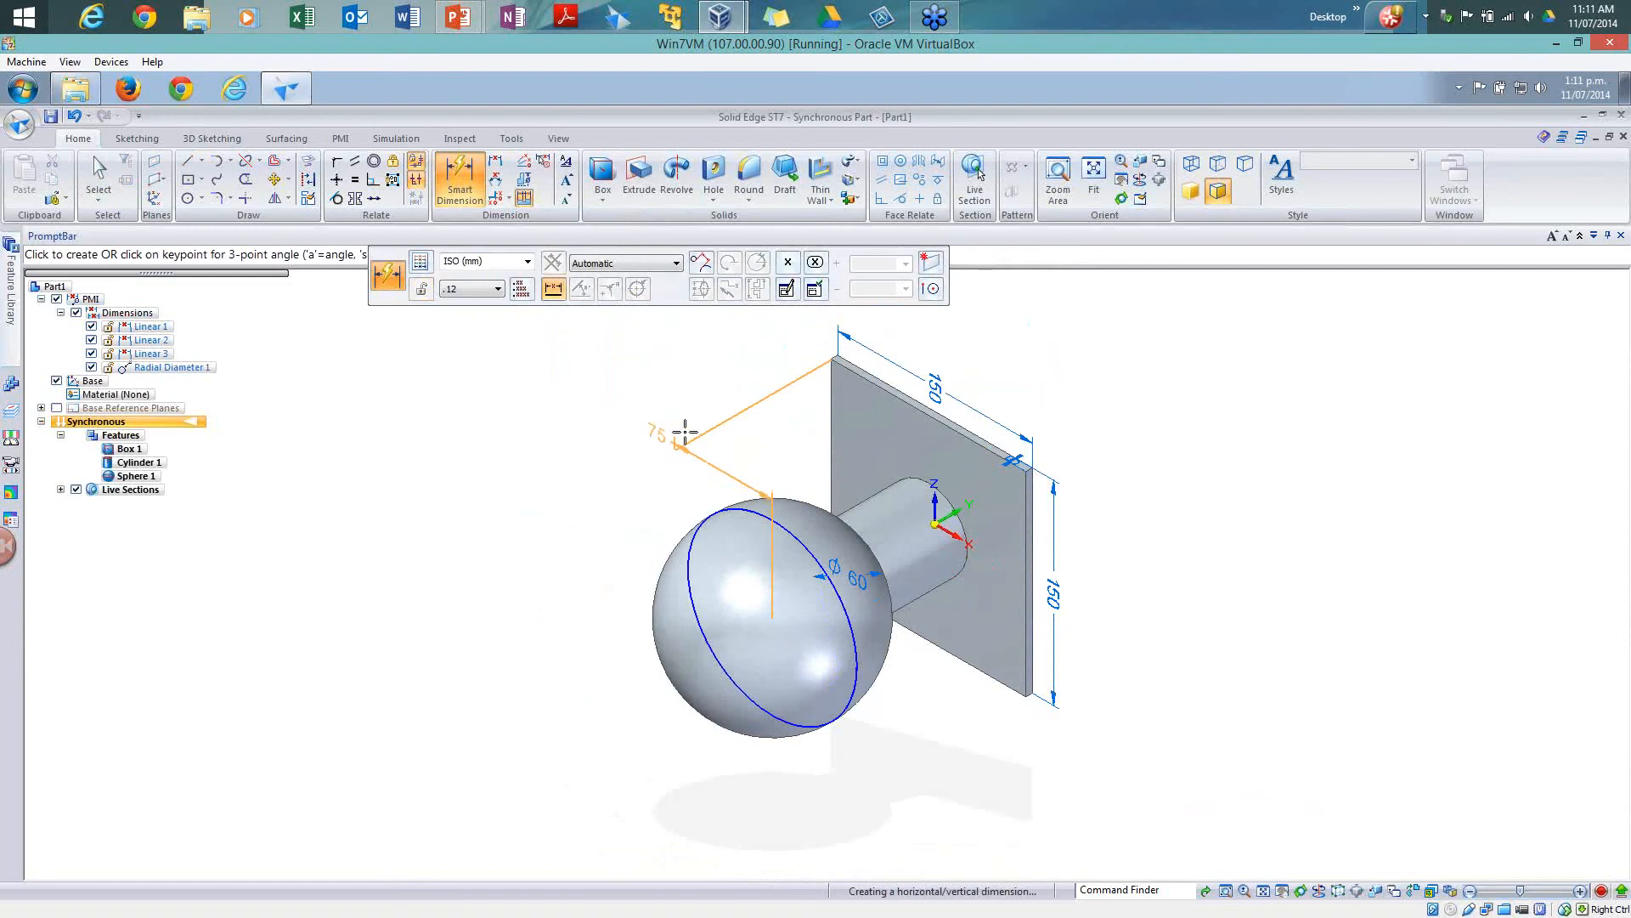
right_click(746, 422)
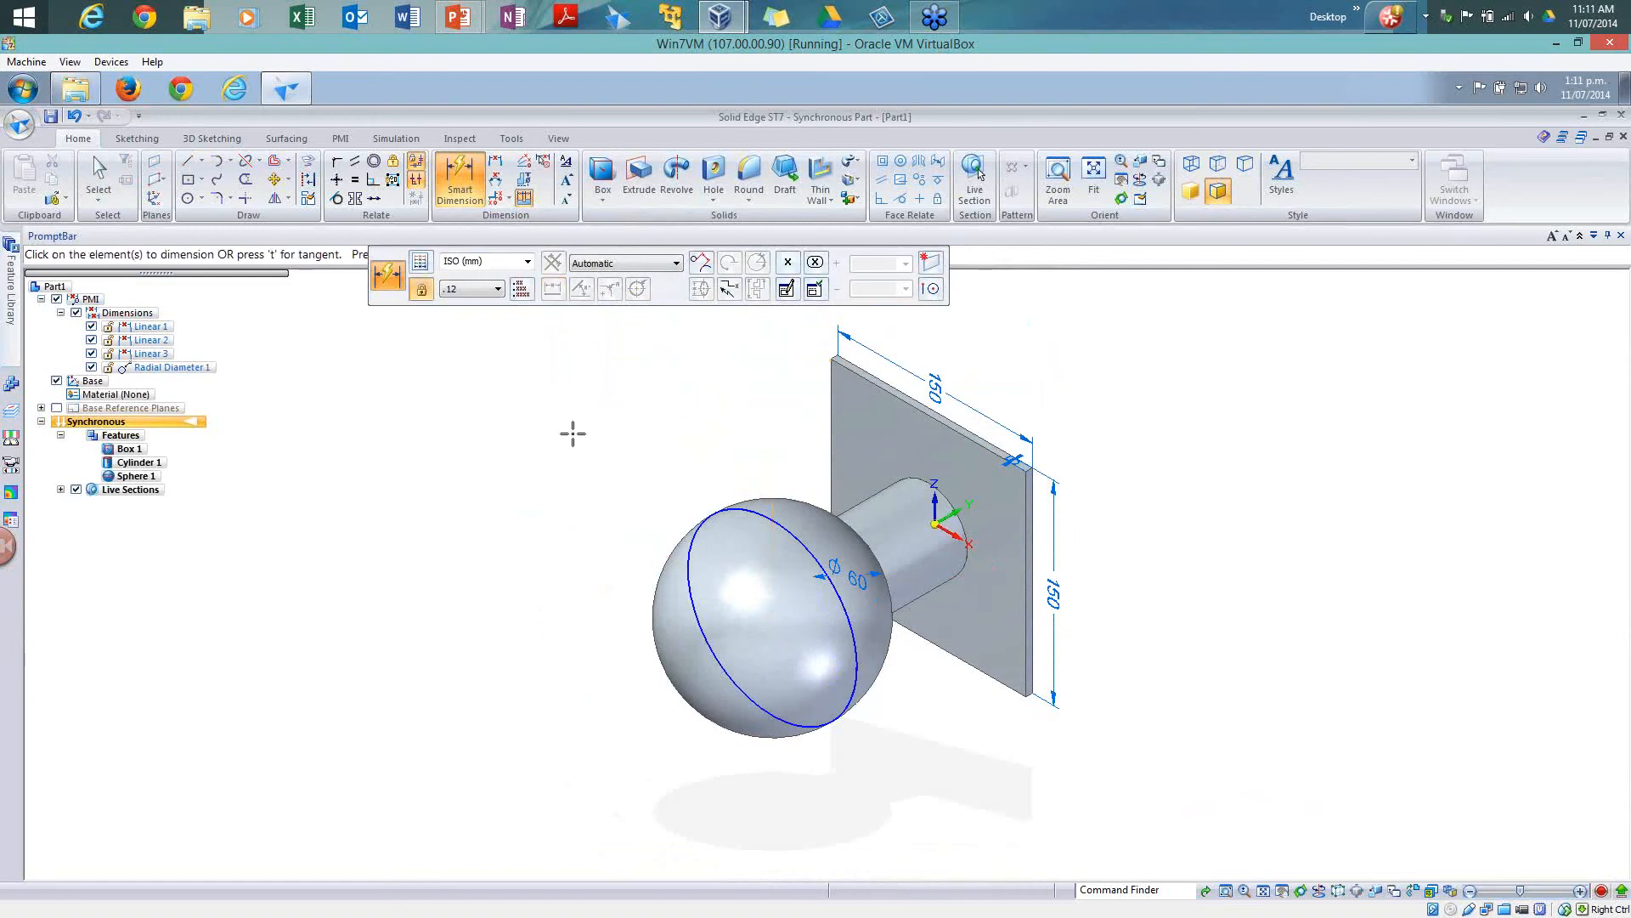
key("Escape")
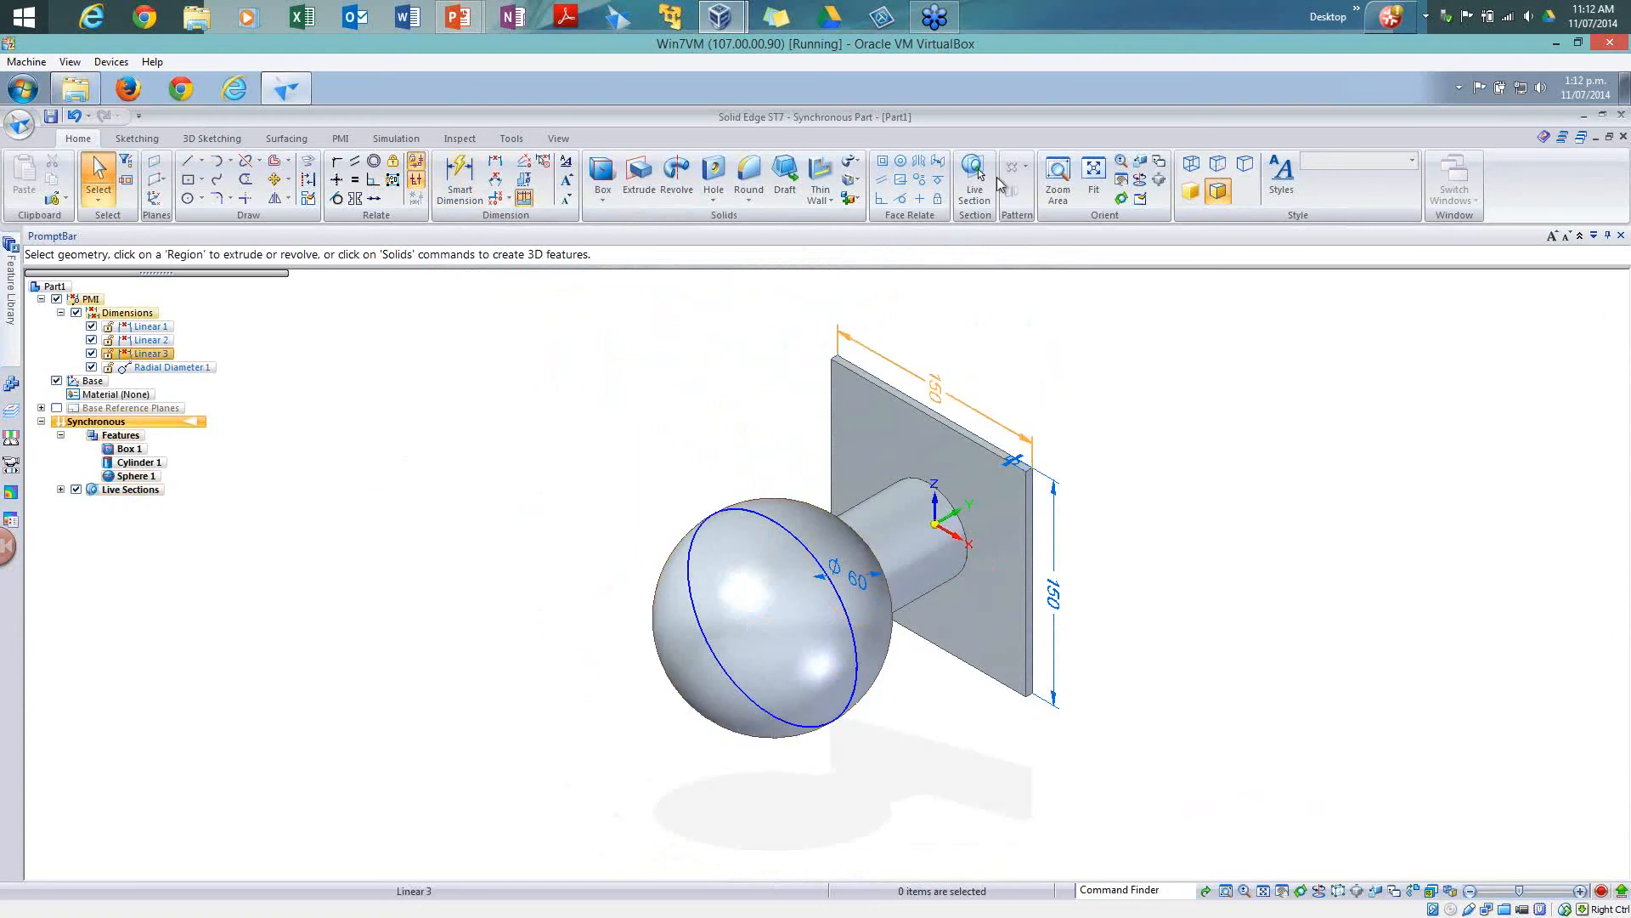
Step: Create a live section on the vertical base plane that runs lengthwise through the plate, cylinder and sphere
left_click(974, 174)
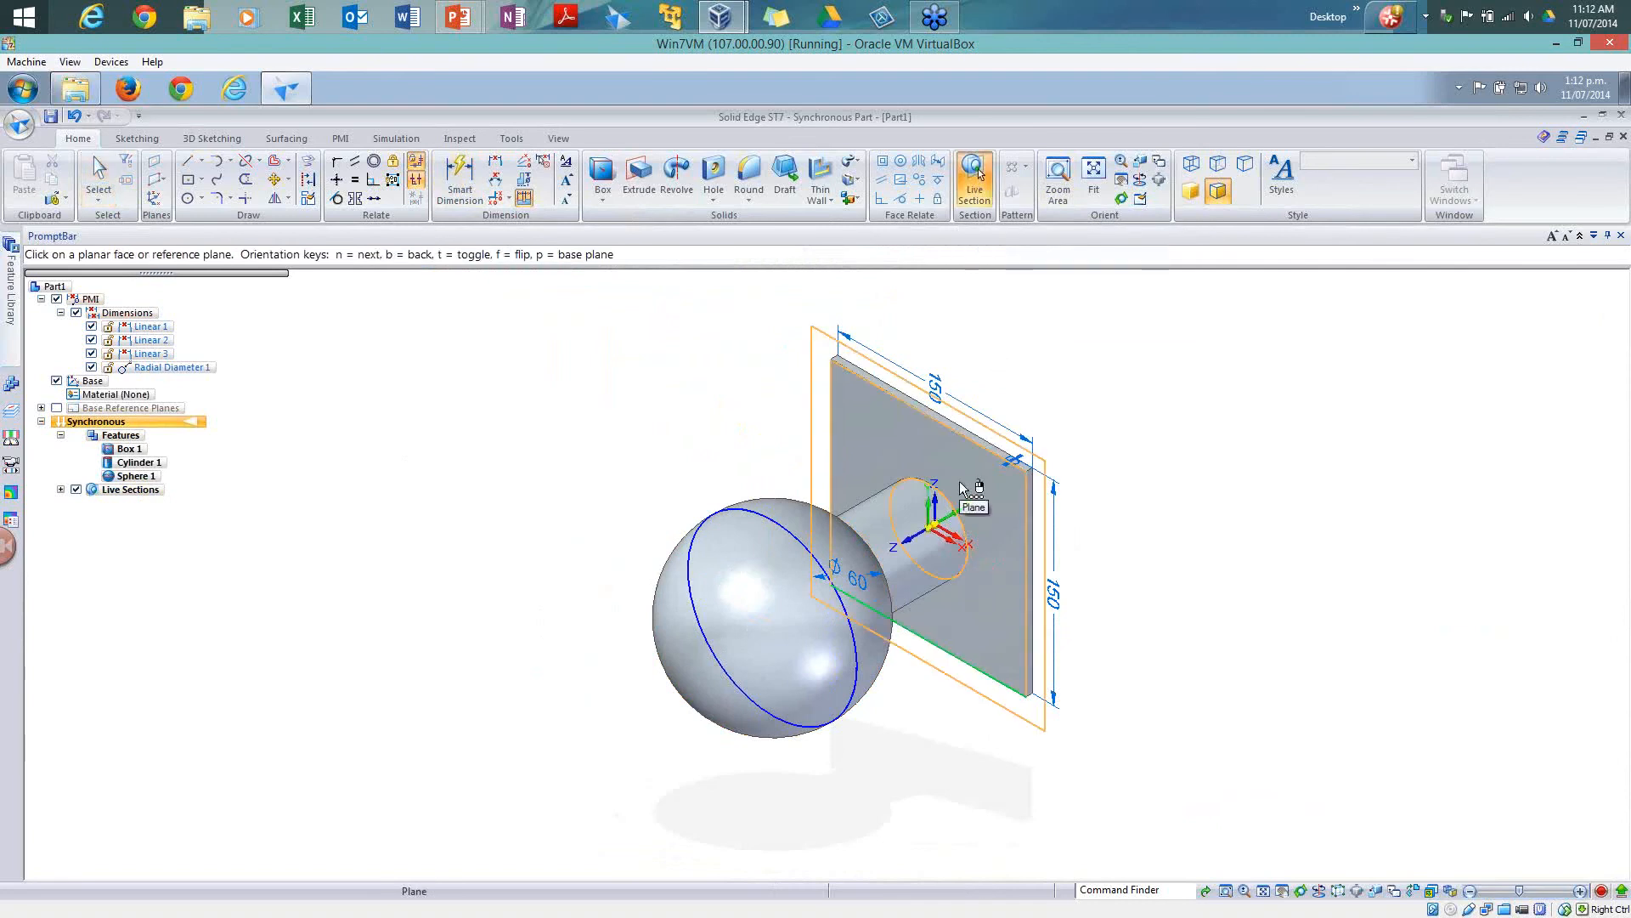
right_click(998, 501)
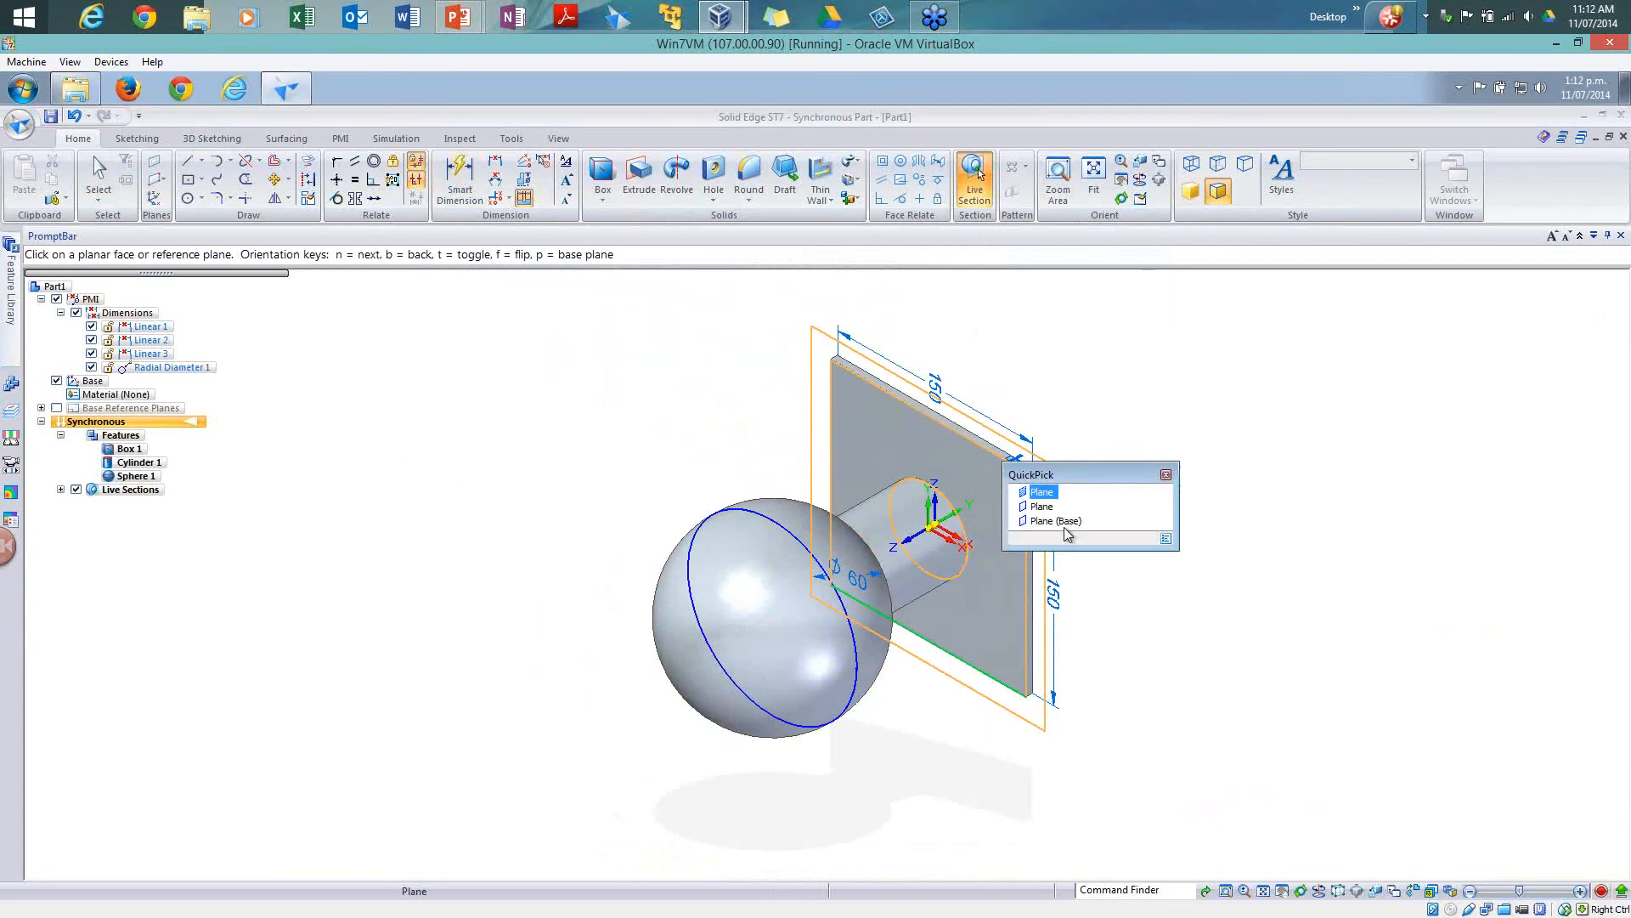
left_click(1060, 527)
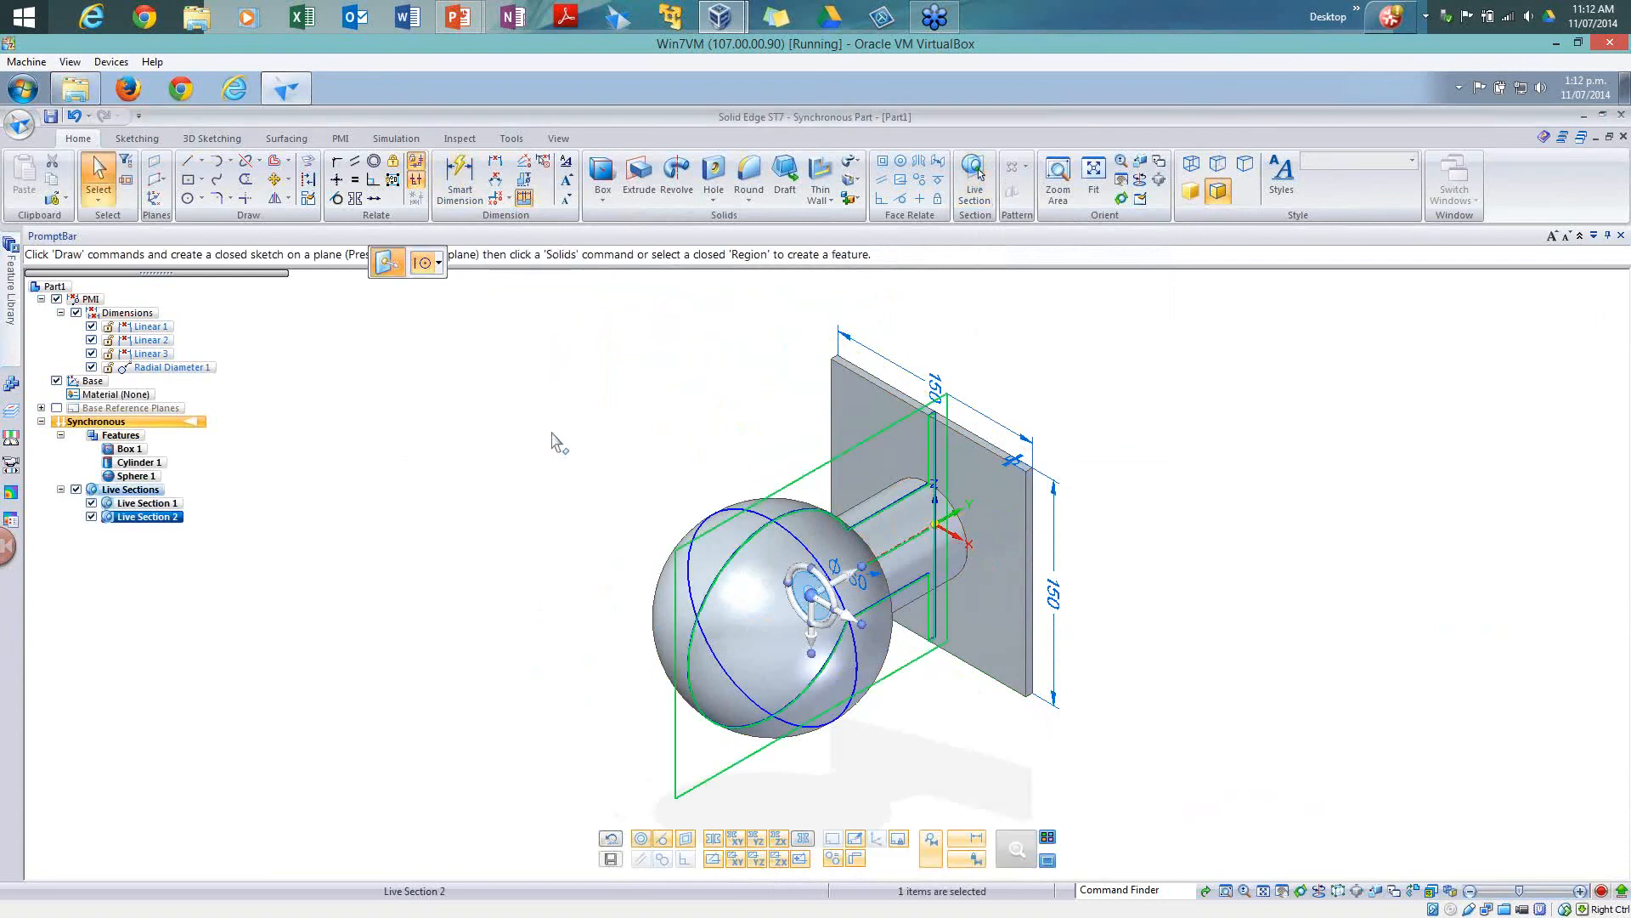
left_click(528, 410)
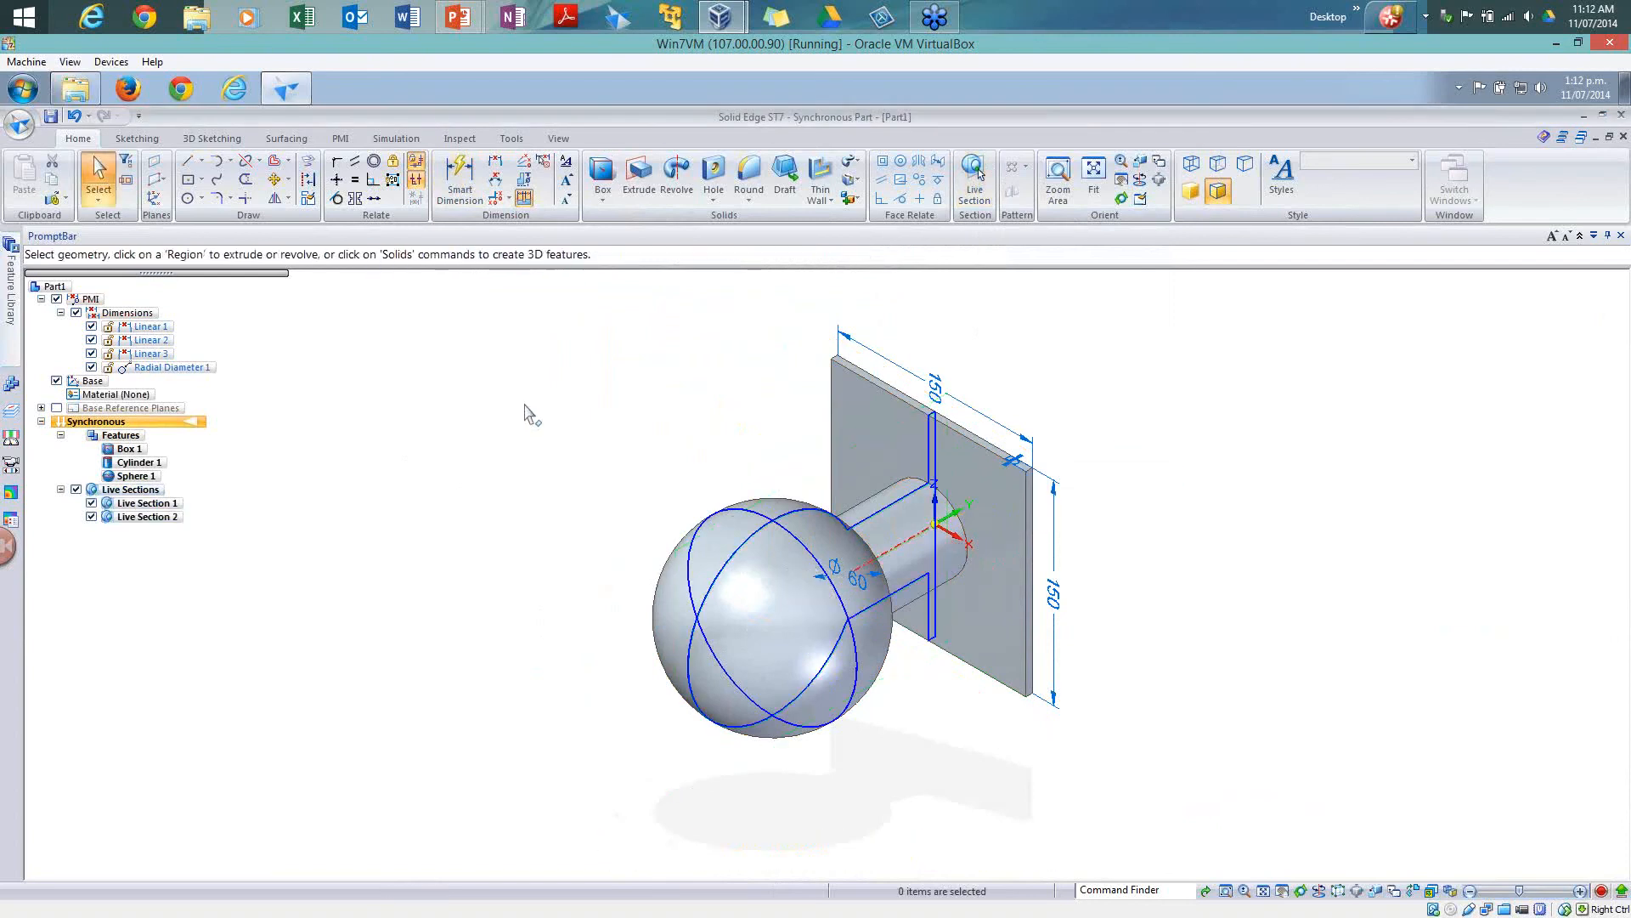
Step: Dimension the distance from the plate to the sphere's centre and set it to 150 mm, moving the sphere end
left_click(460, 180)
left_click(732, 546)
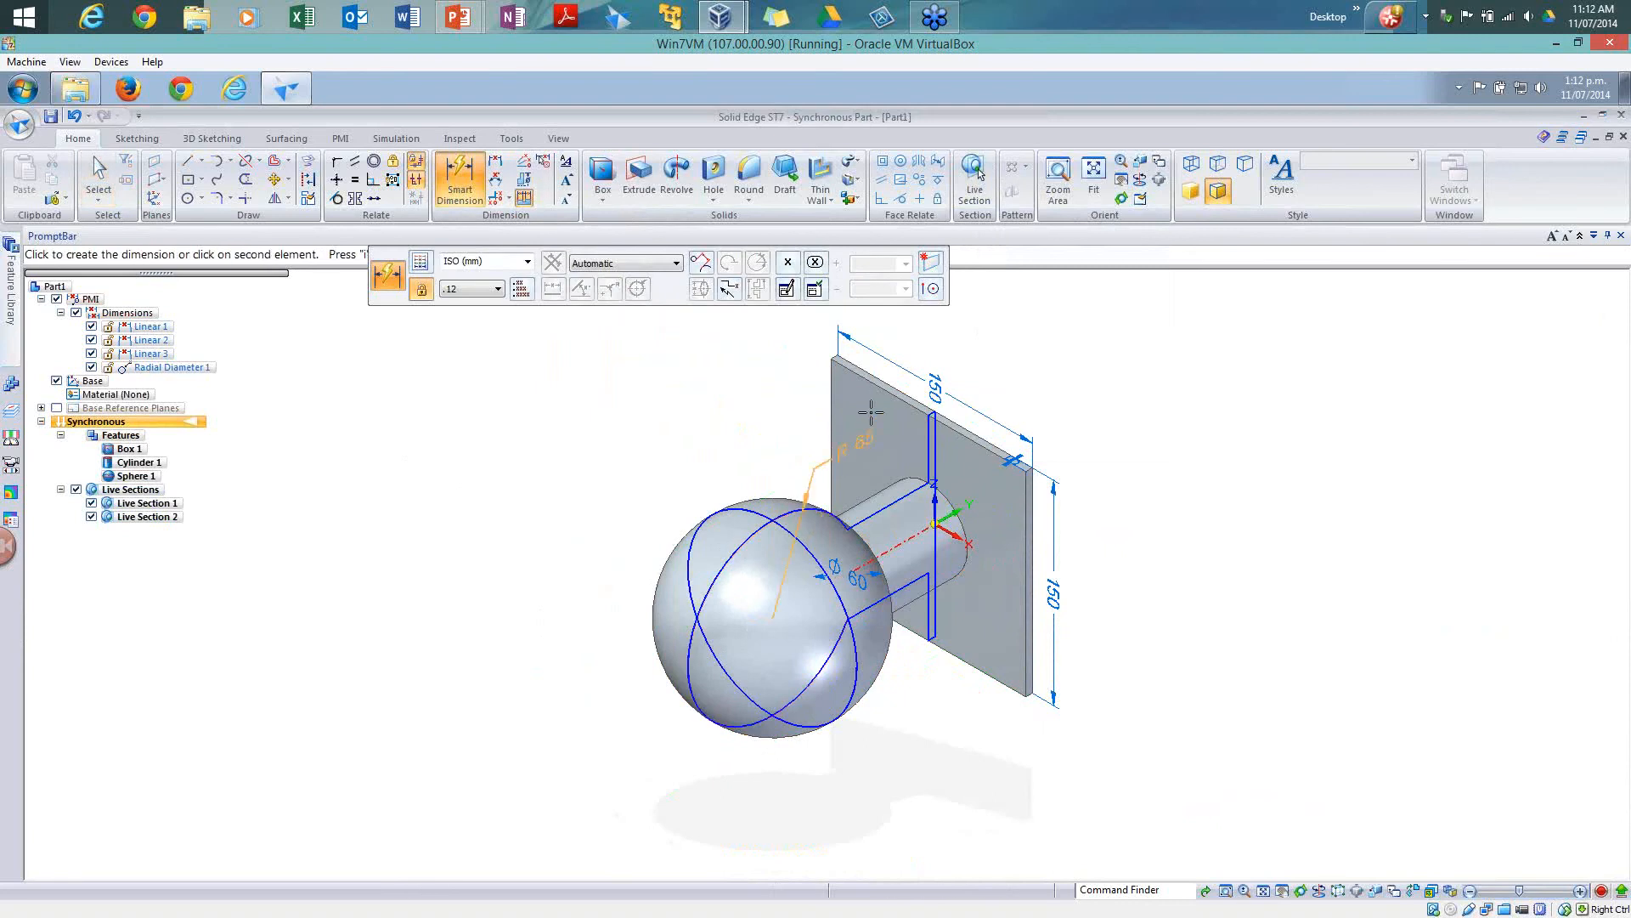
left_click(874, 387)
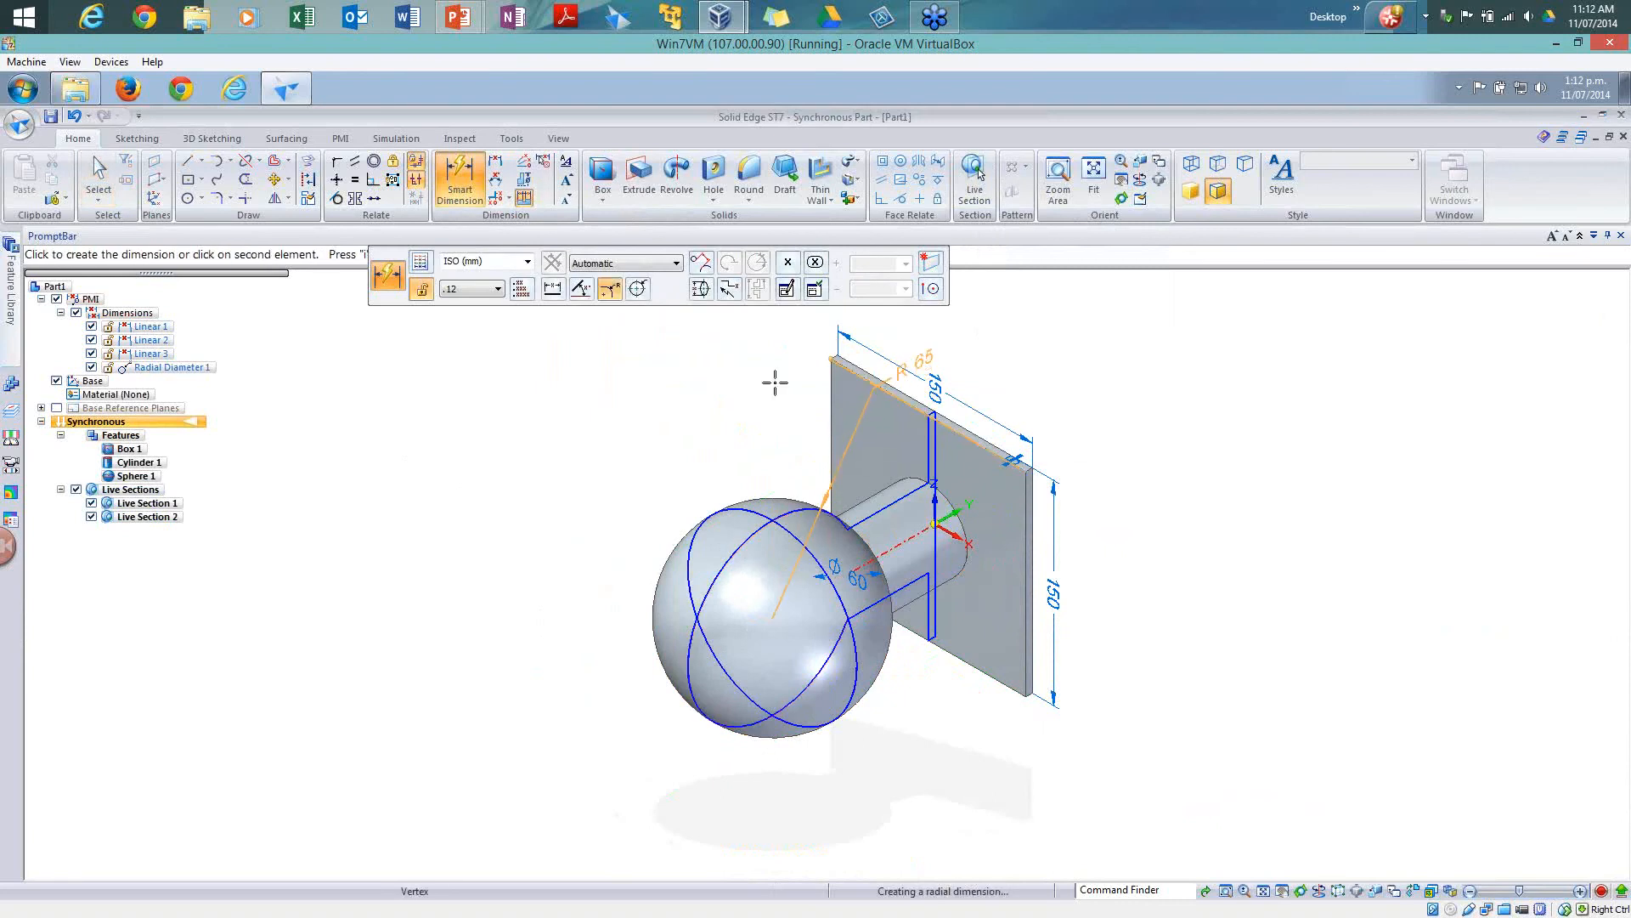
left_click(794, 386)
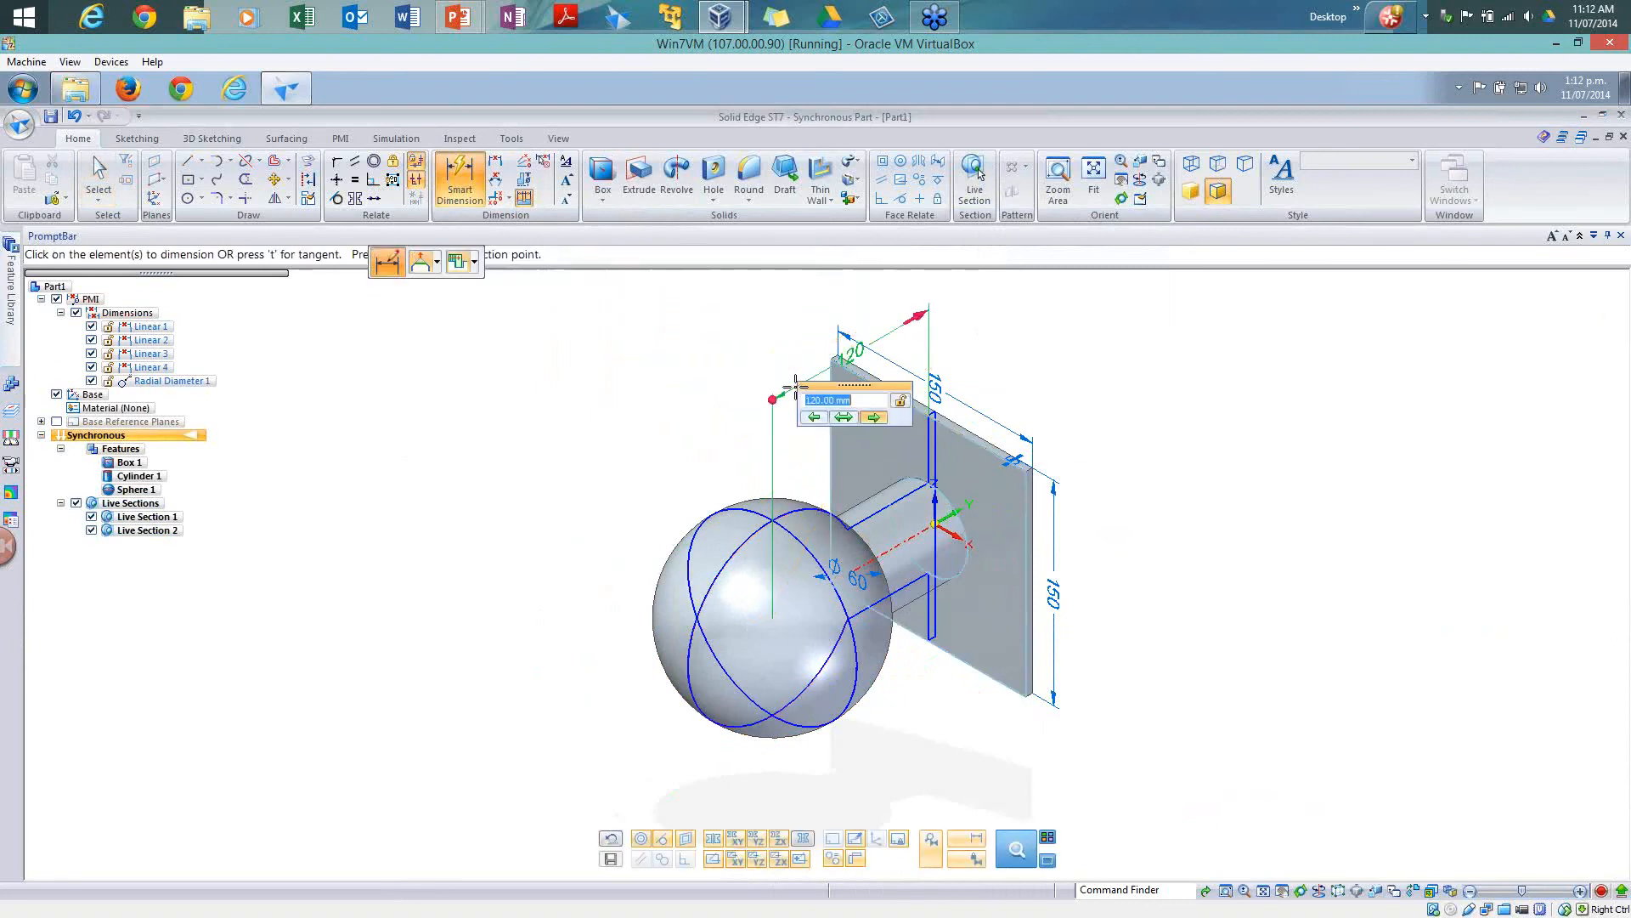
key("ctrl+j")
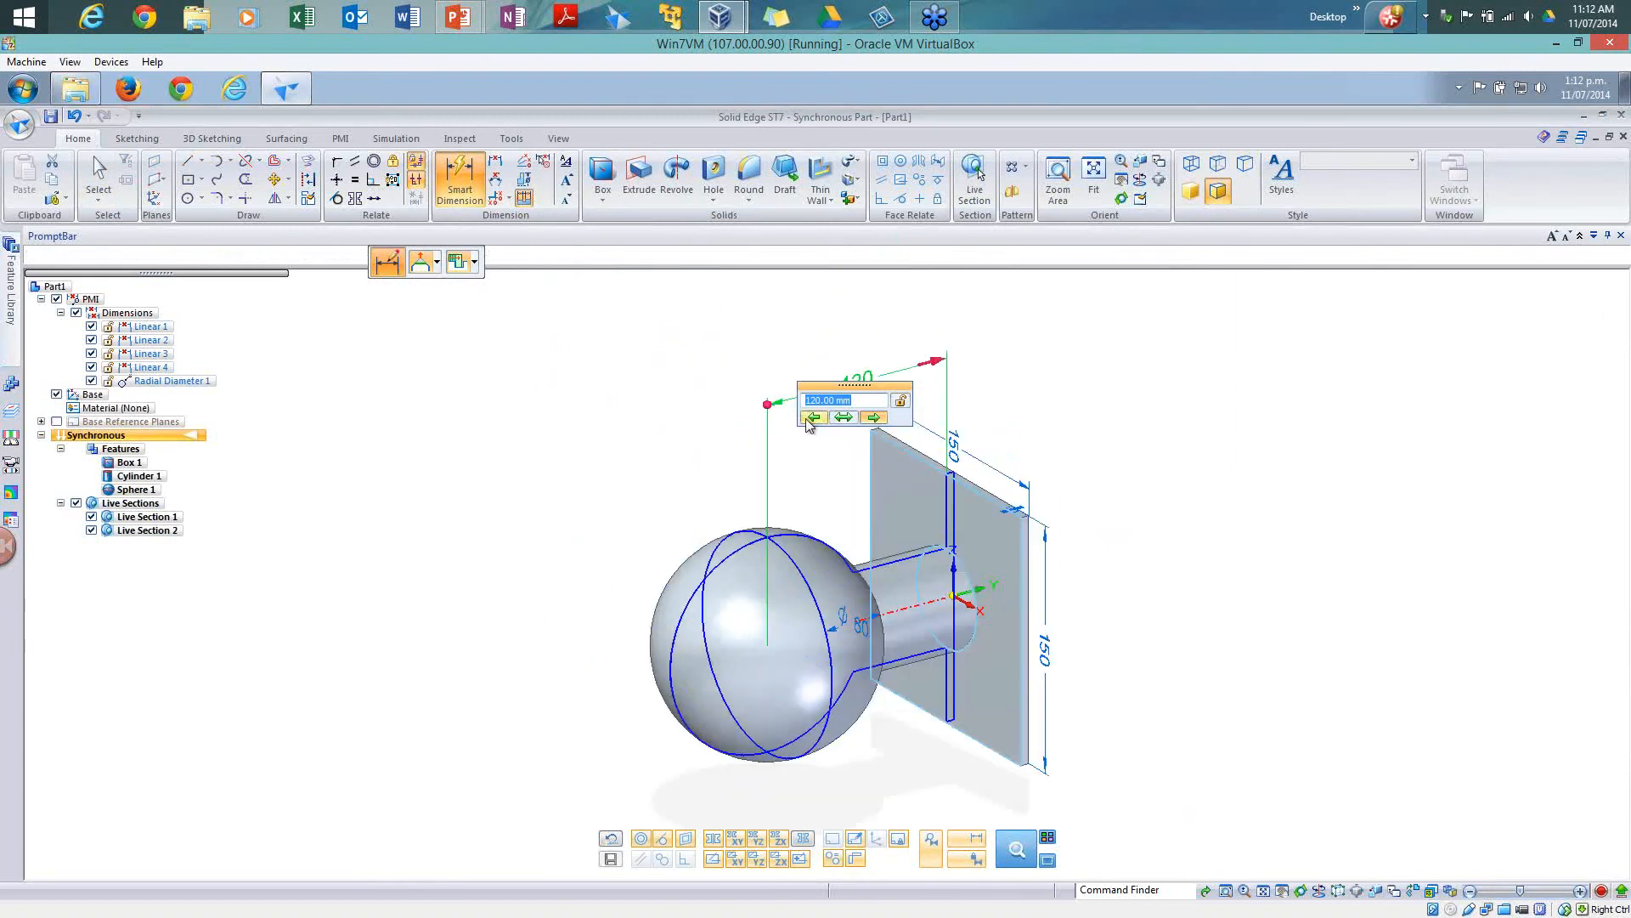
type("150")
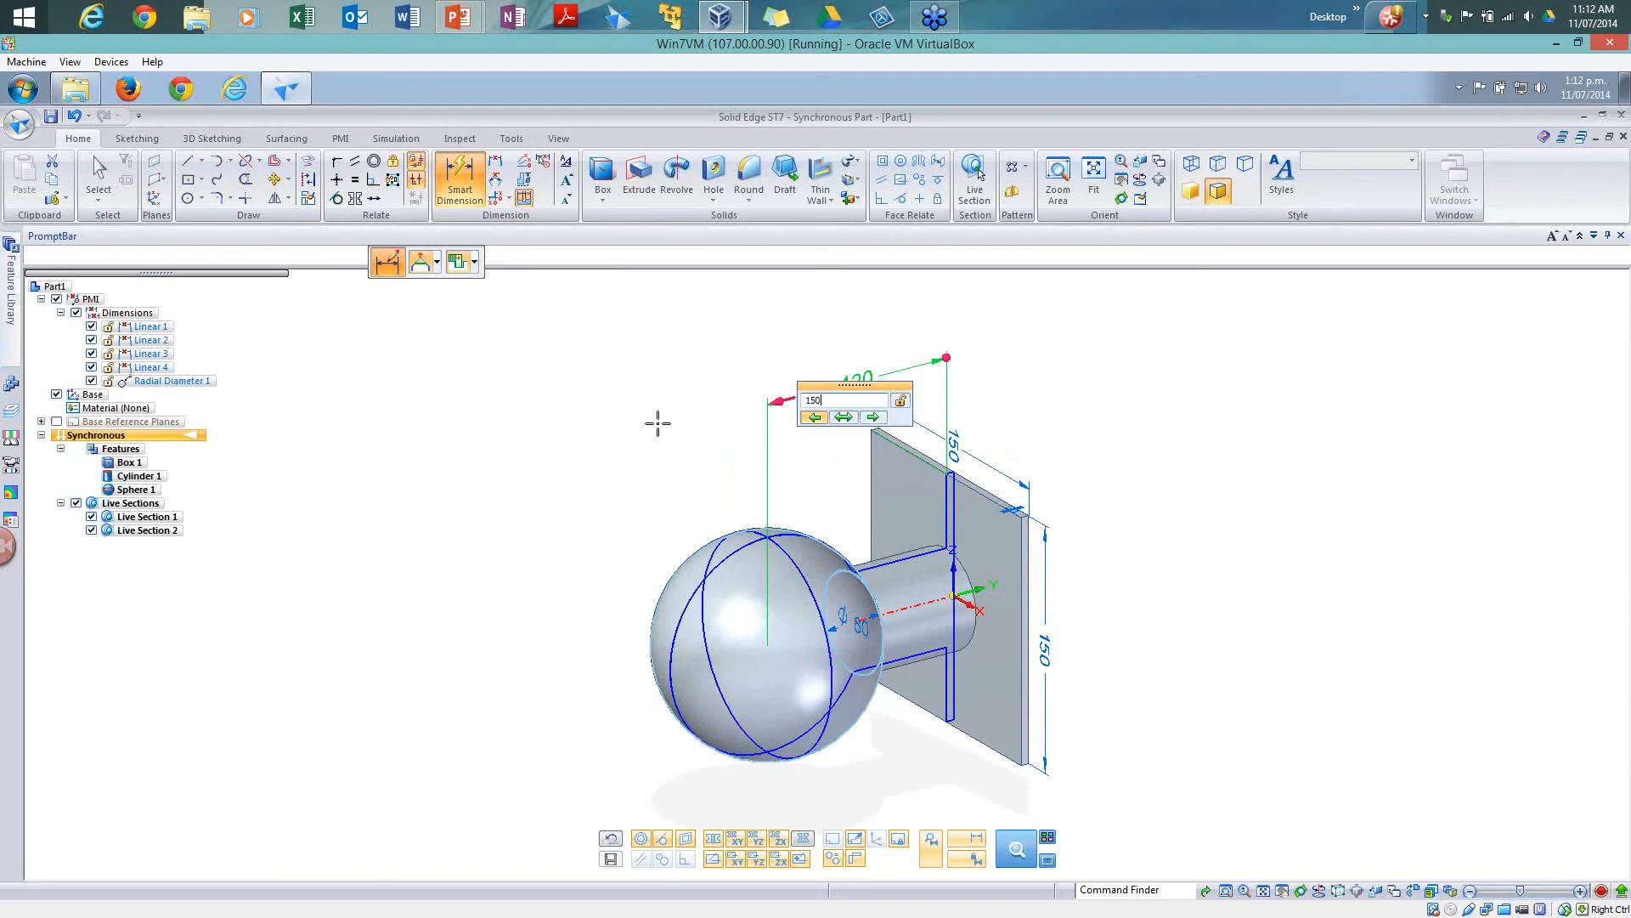
key("Return")
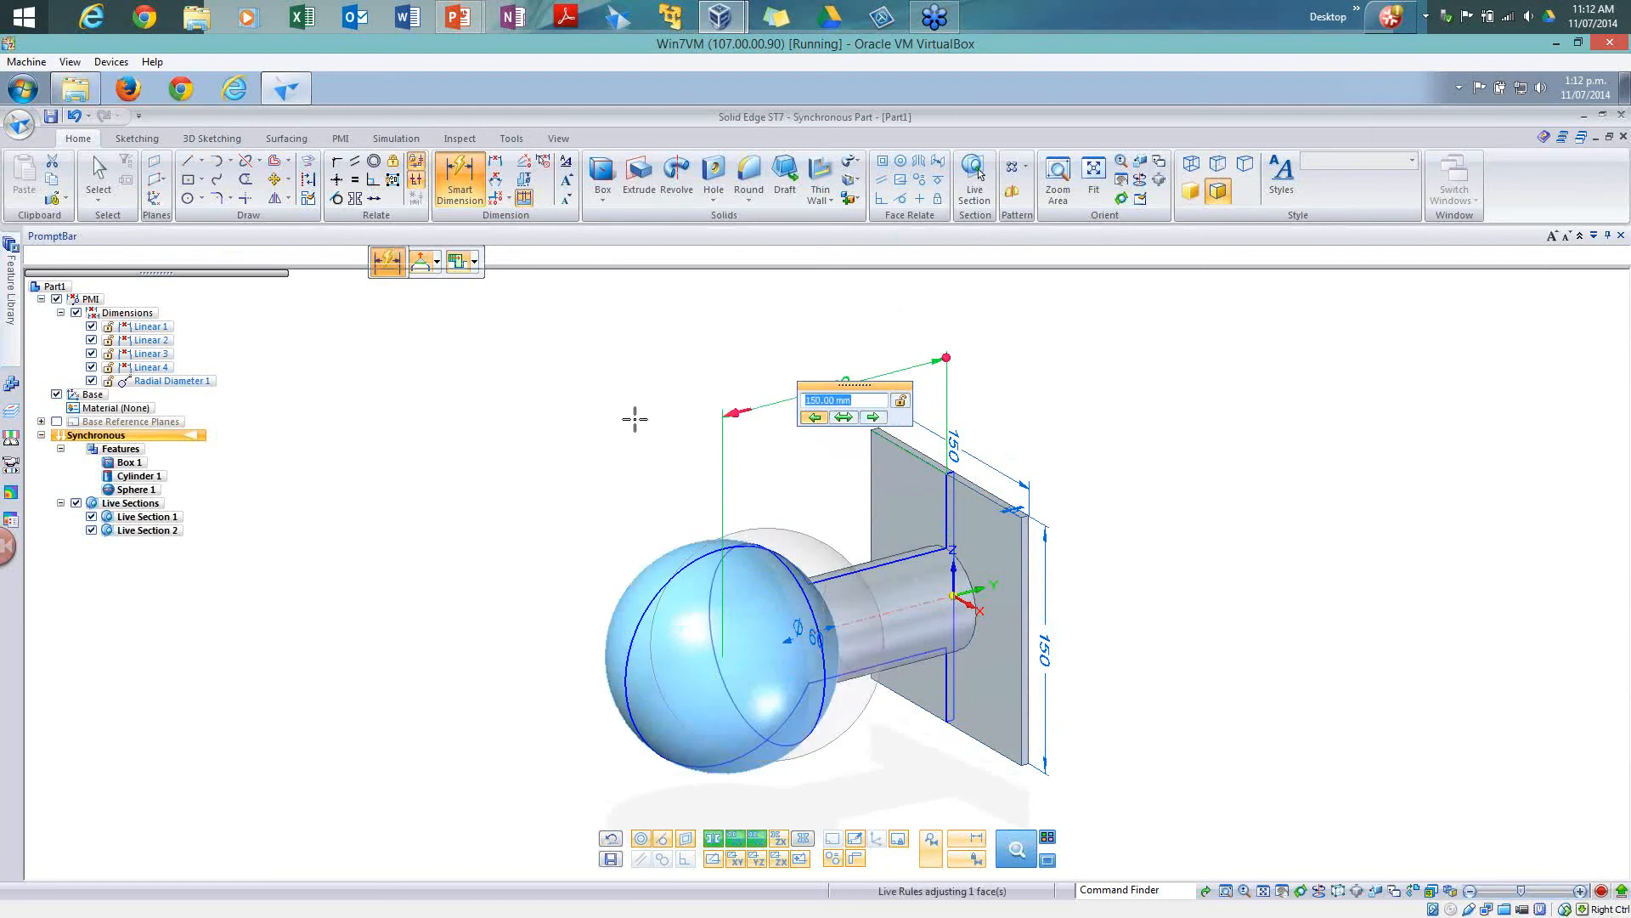
key("Escape")
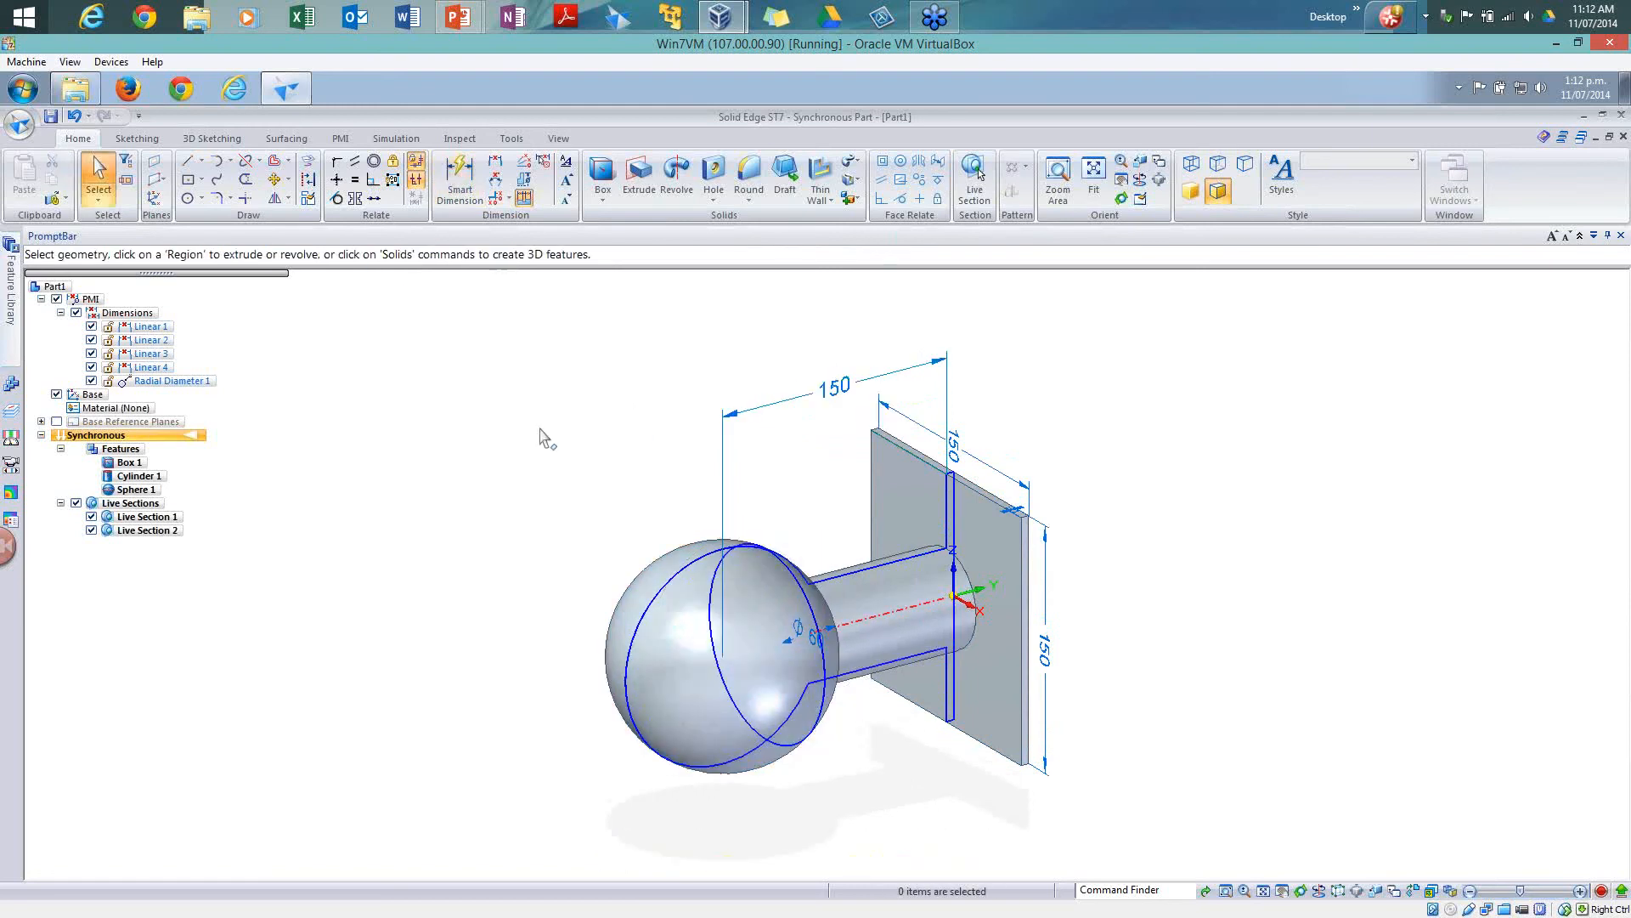
Step: Delete Live Section 1, the circular section through the sphere's centre
right_click(160, 518)
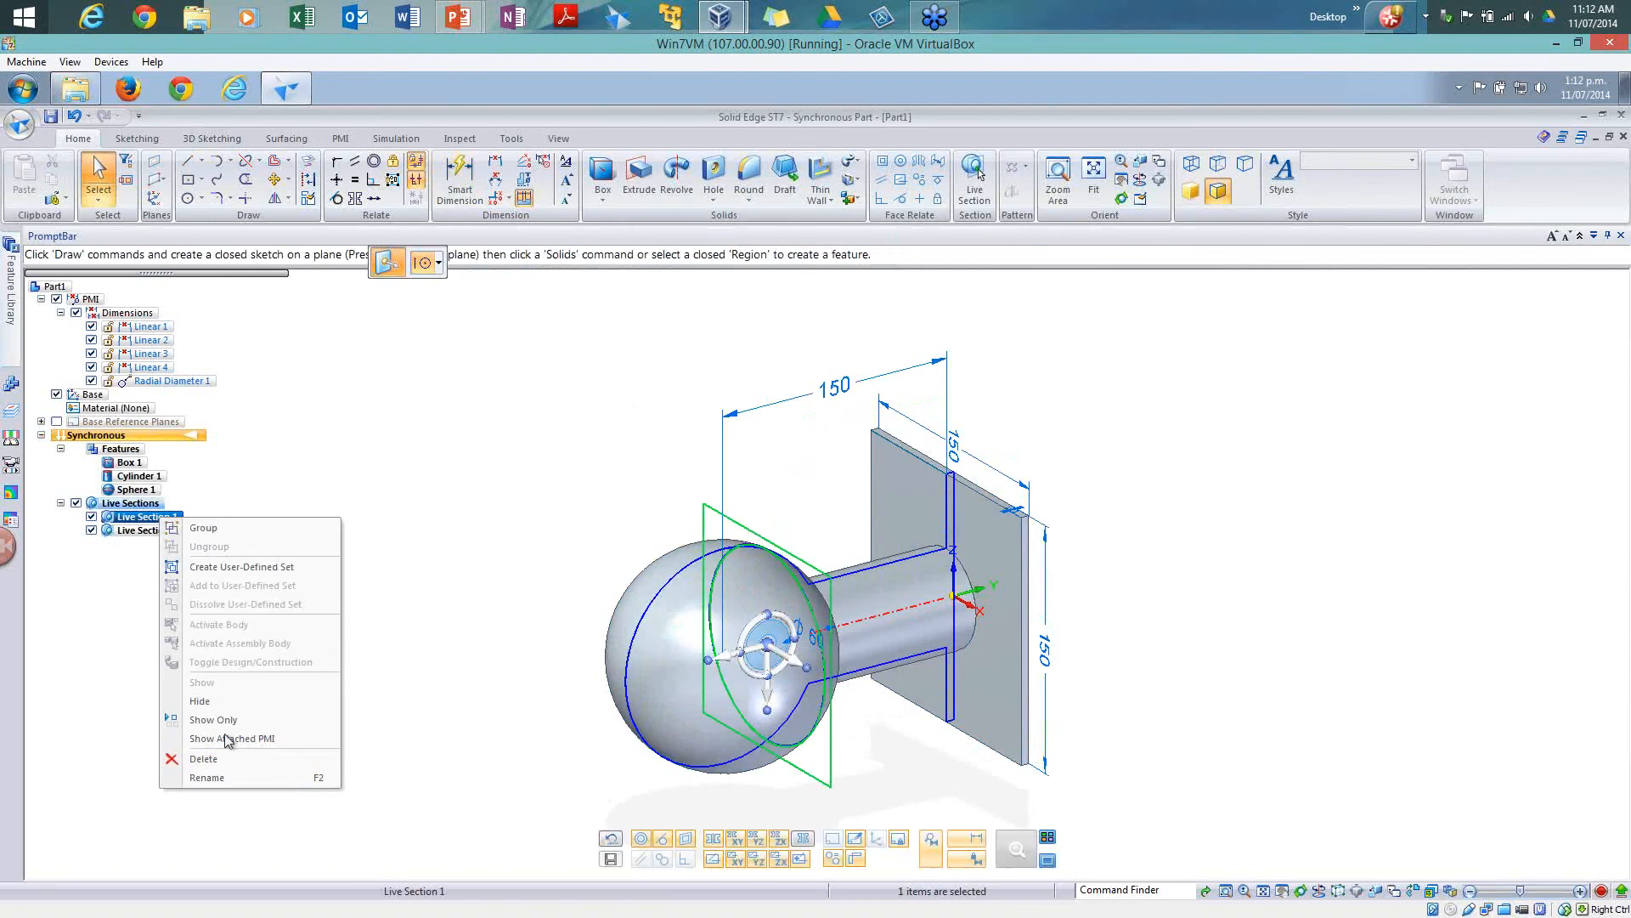
left_click(204, 759)
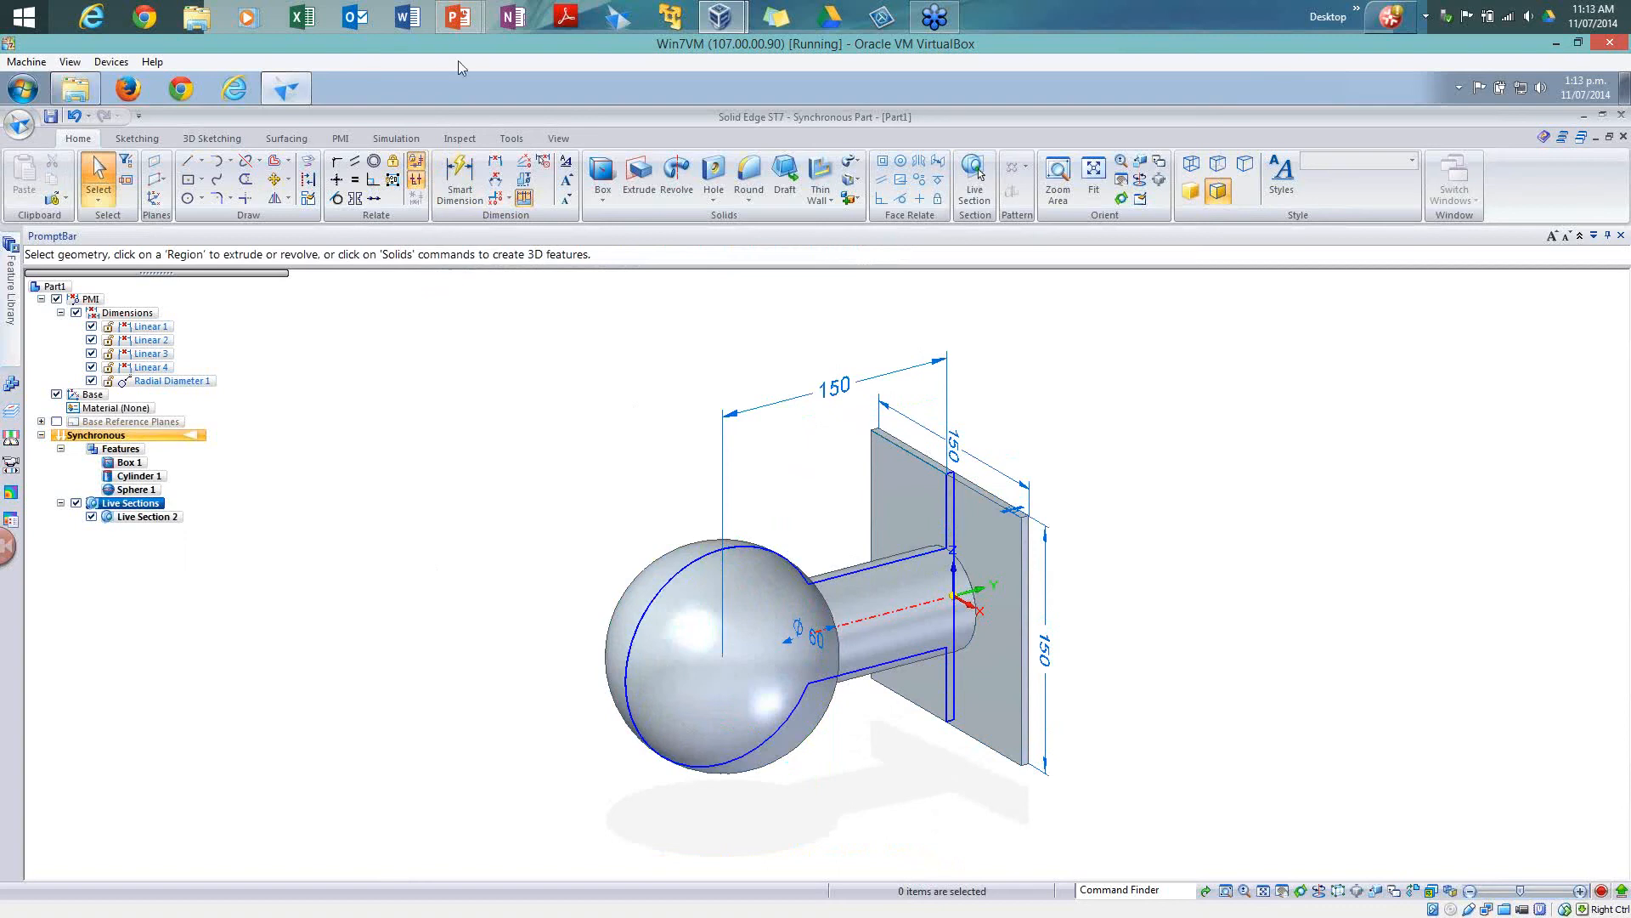
Step: Switch to the PowerPoint slide show and reveal the Sketching bullet under Quick Shape
mouse_move(462, 22)
left_click(553, 116)
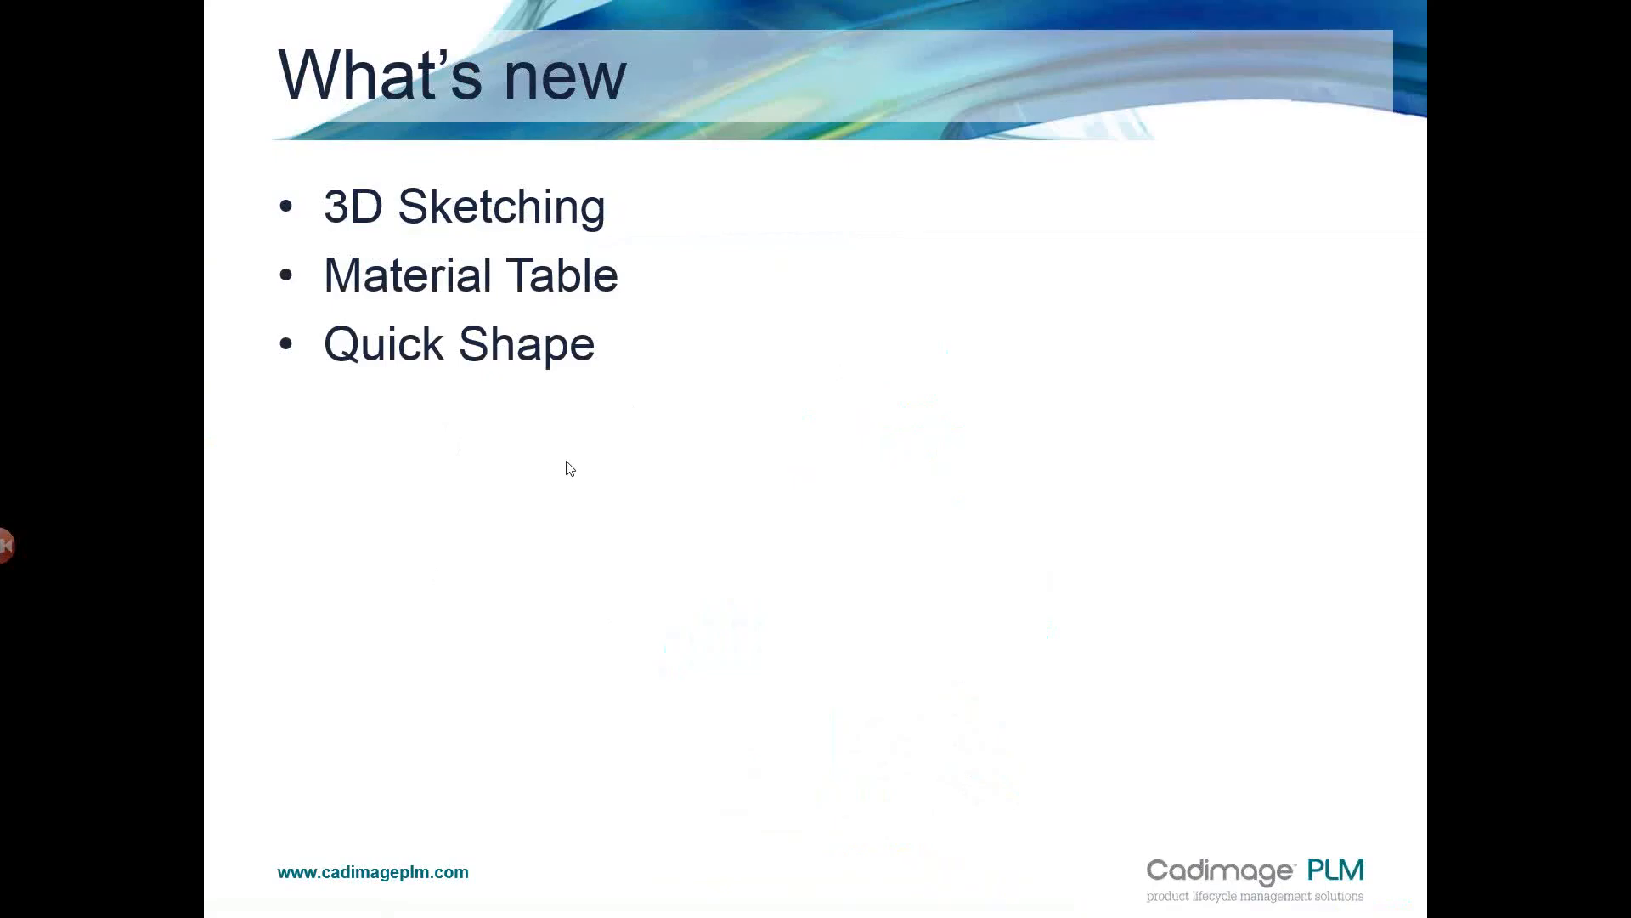
left_click(840, 470)
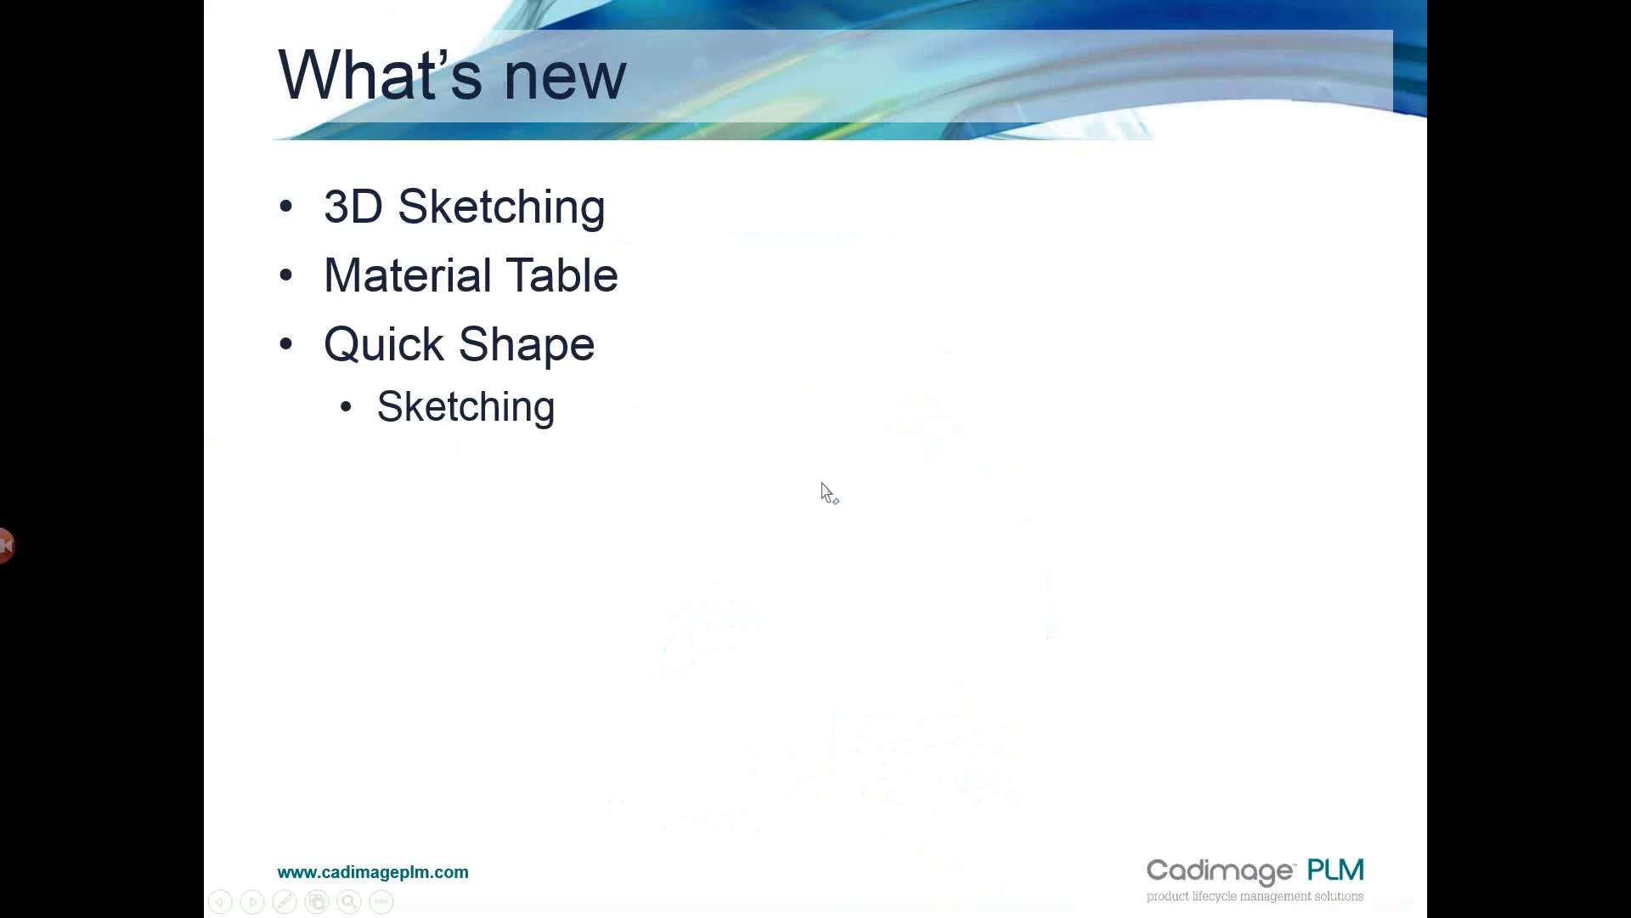
Step: Return to Solid Edge, try sketching a 100 mm line in the empty space beside the sphere, and undo it
key("alt+Tab")
left_click(187, 161)
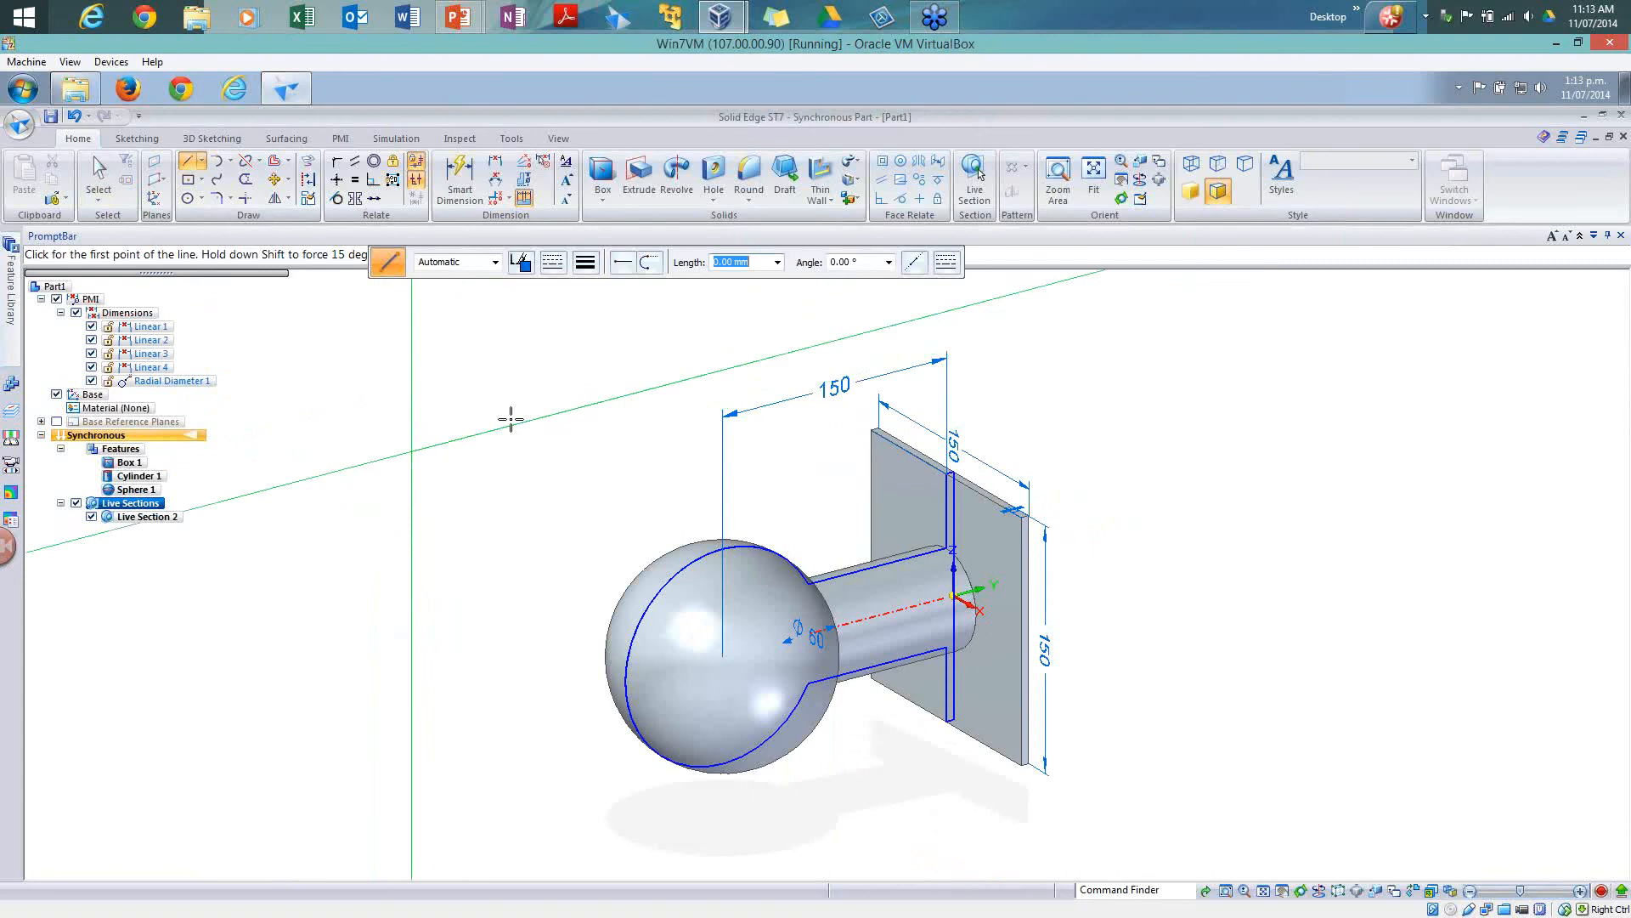
left_click(434, 443)
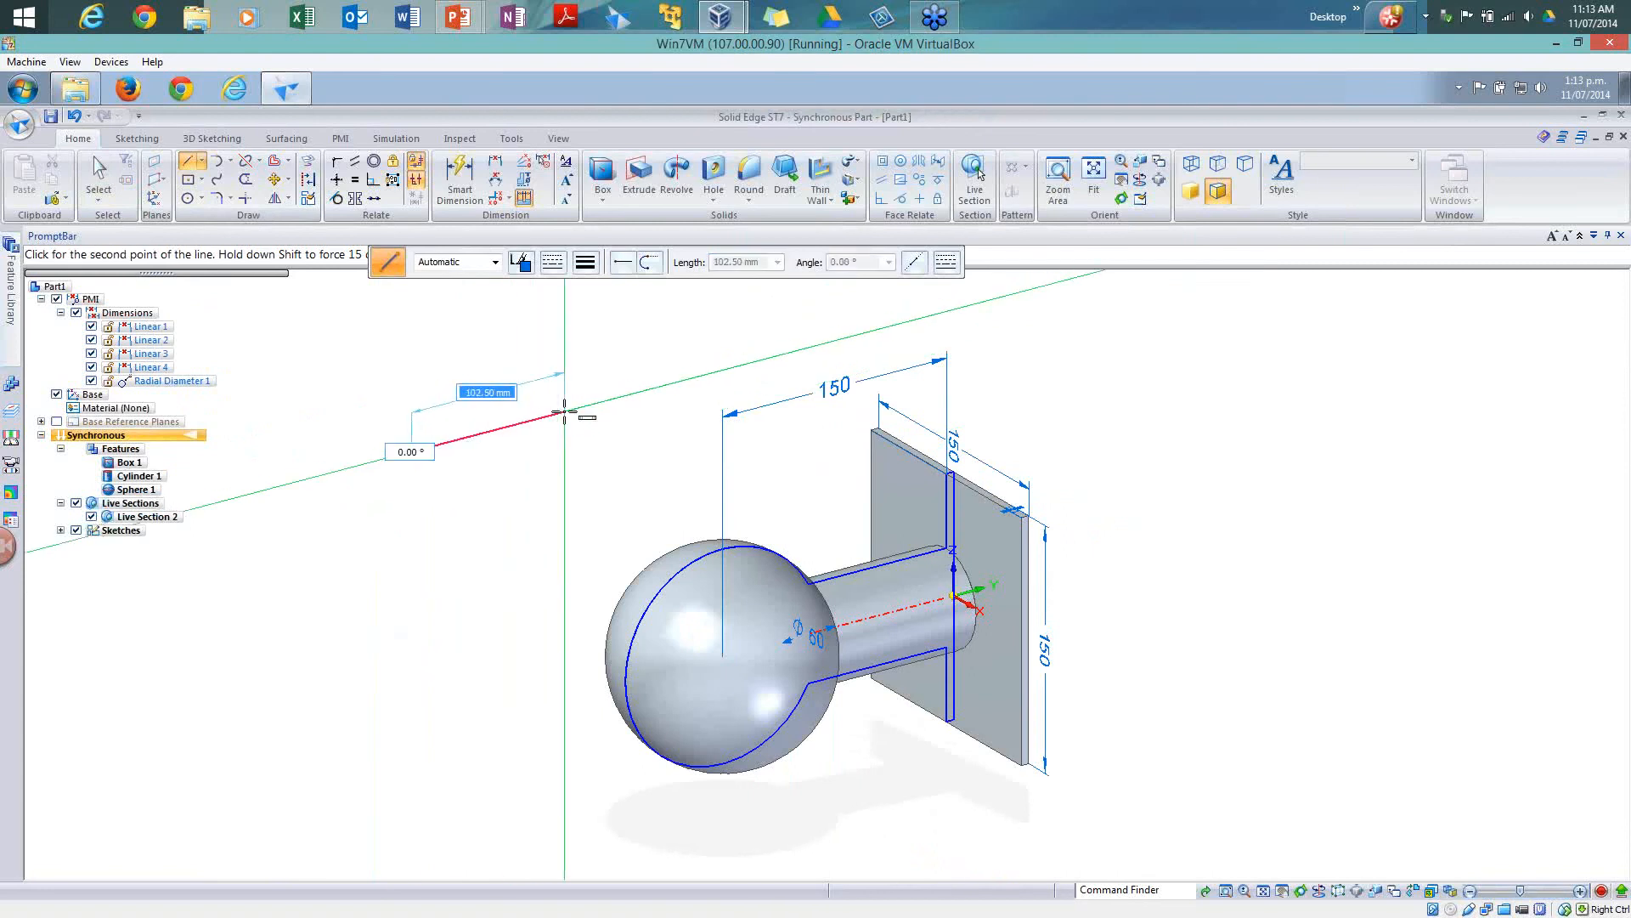
type("100")
key("Tab")
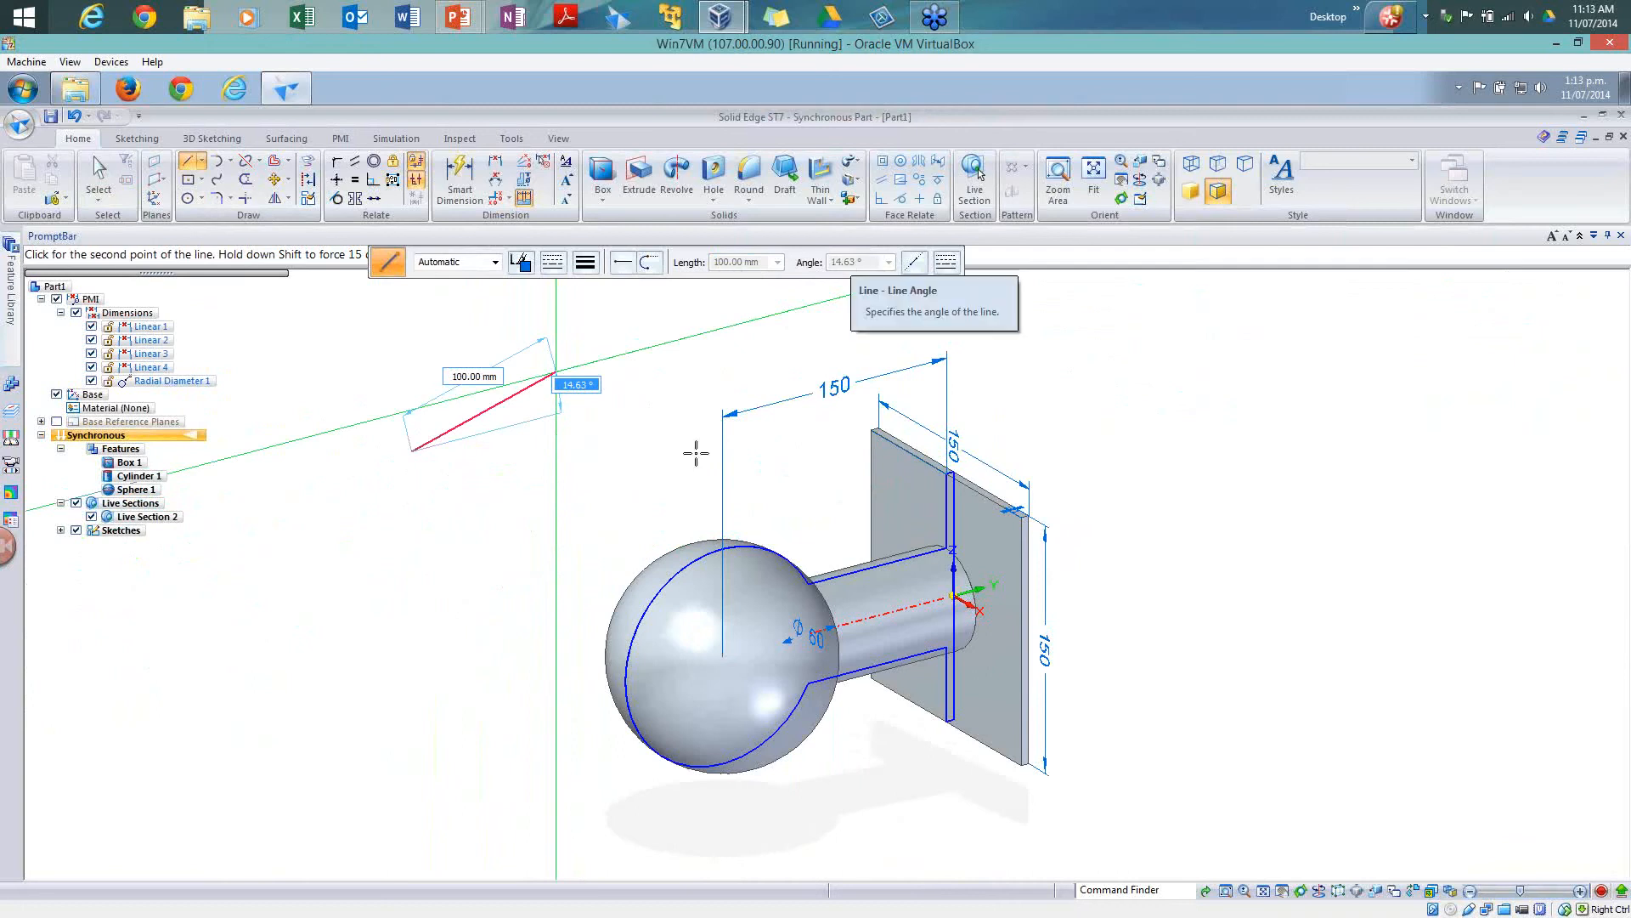
left_click(679, 471)
key("Escape")
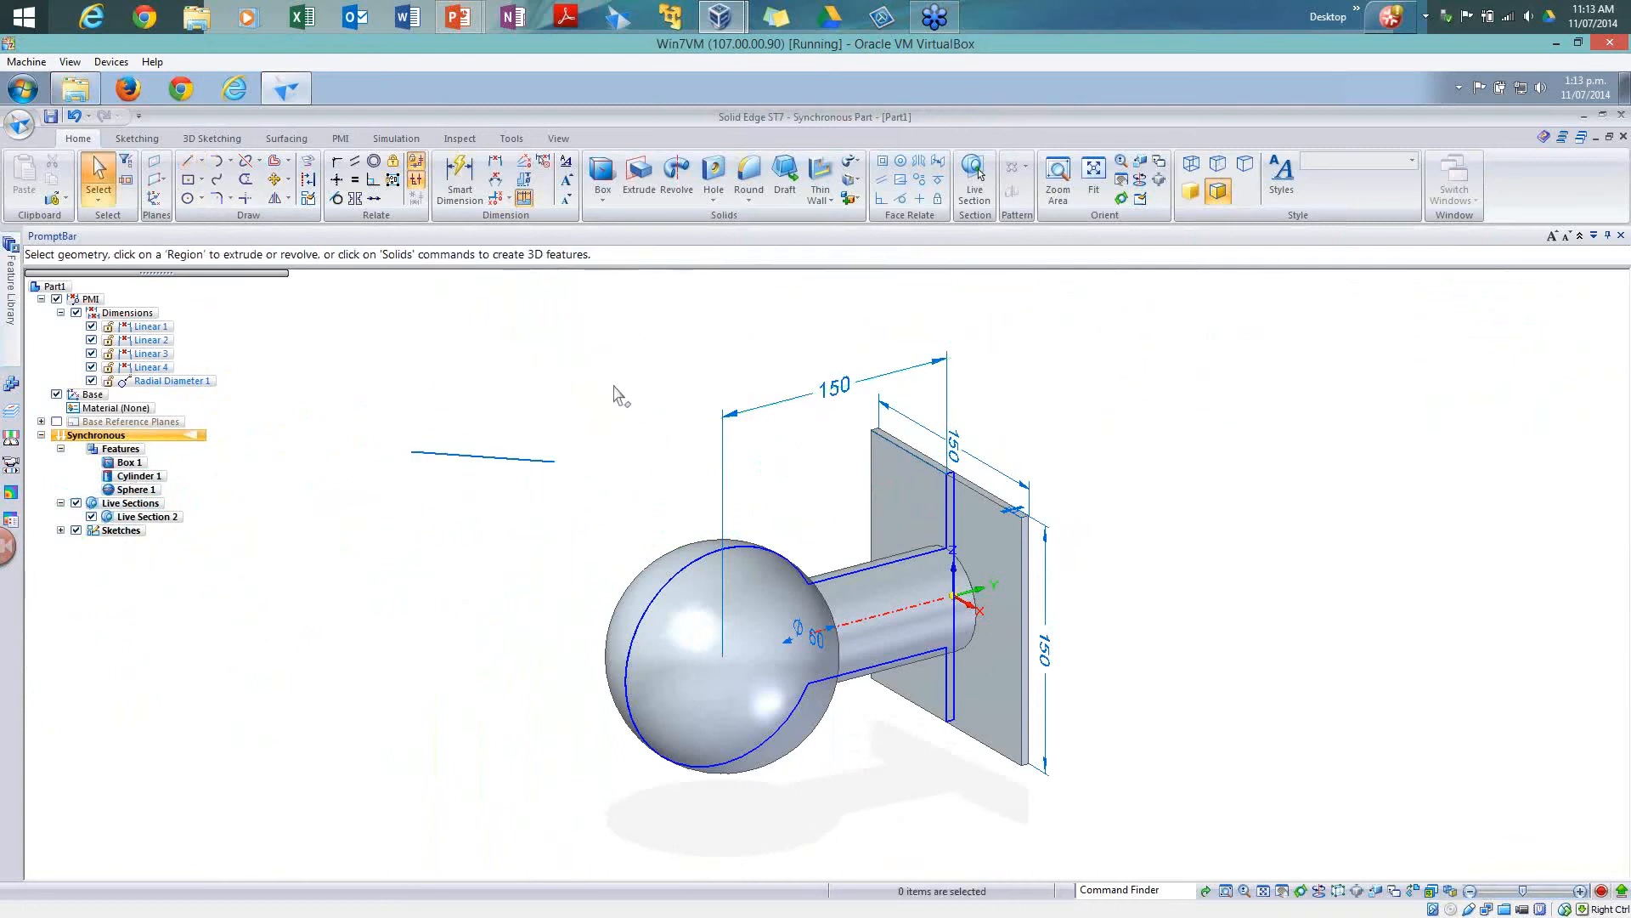
key("ctrl+z")
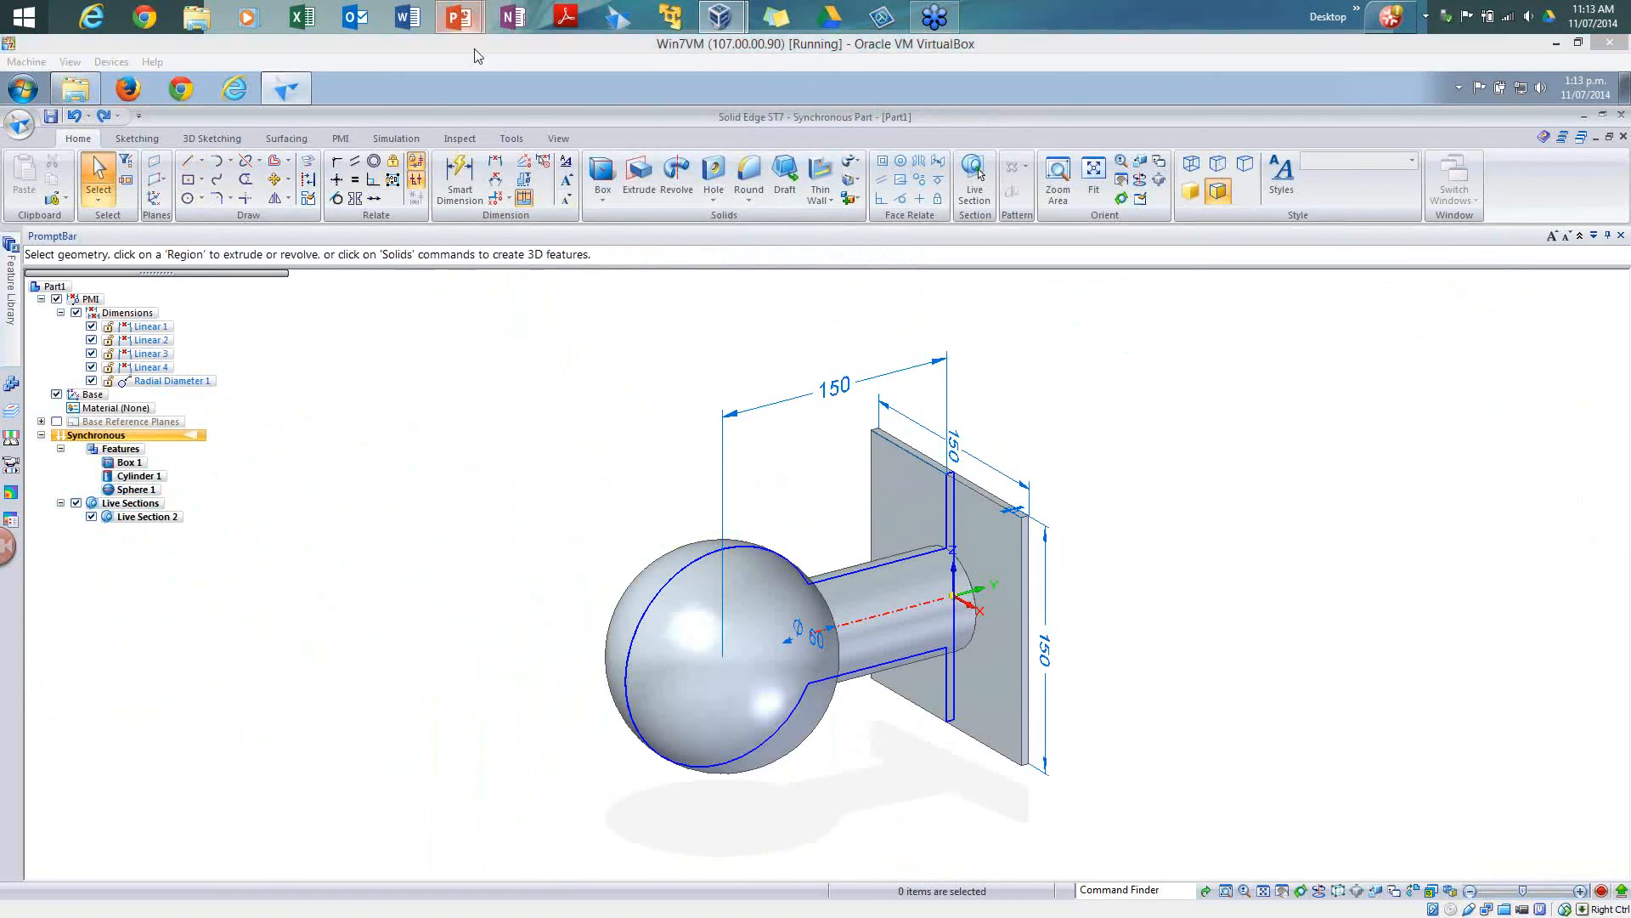
Step: Switch to the PowerPoint slide show and reveal the 3D Measure bullet
mouse_move(459, 17)
left_click(551, 129)
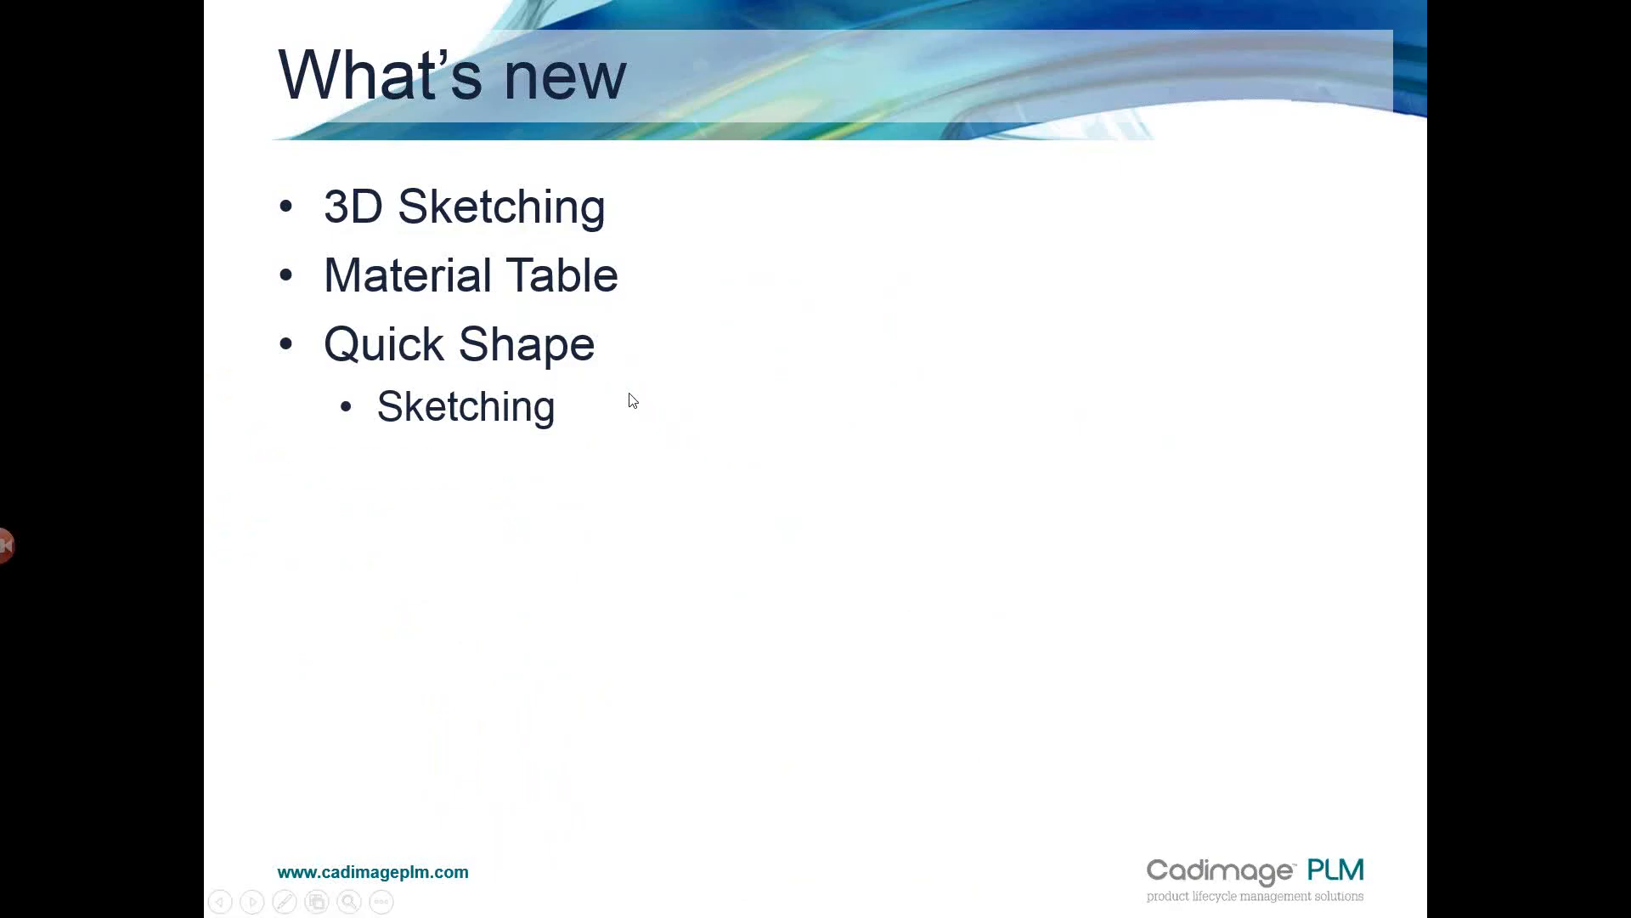
left_click(633, 400)
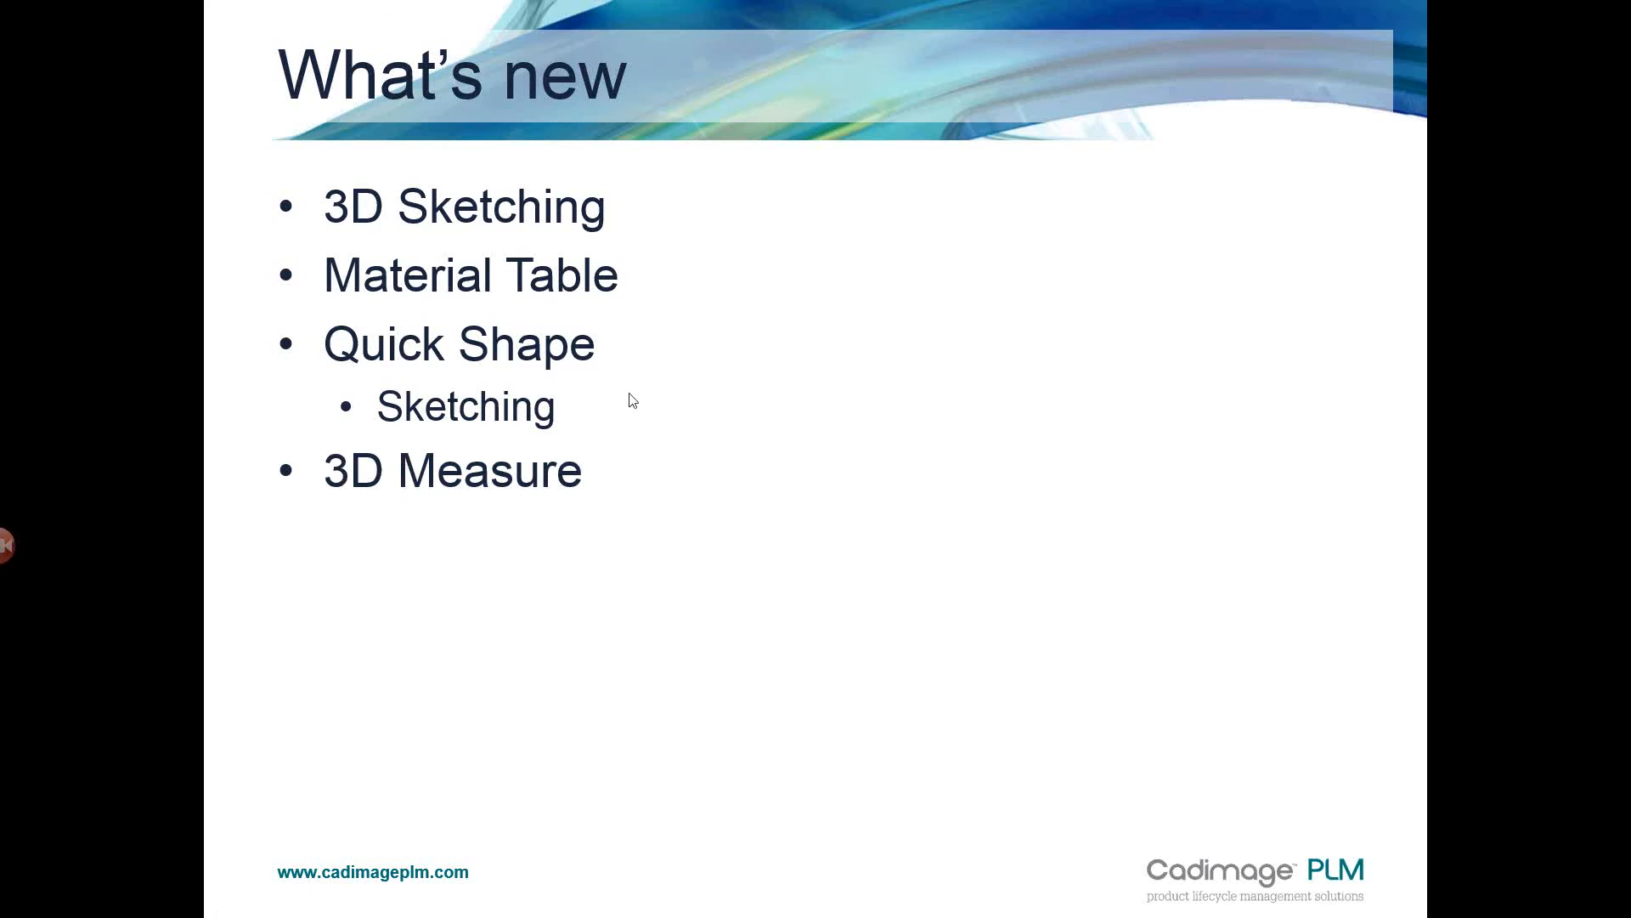
Step: Return to Solid Edge and open the recent helicopter assembly DH2-00655_A.asm
key("alt+Tab")
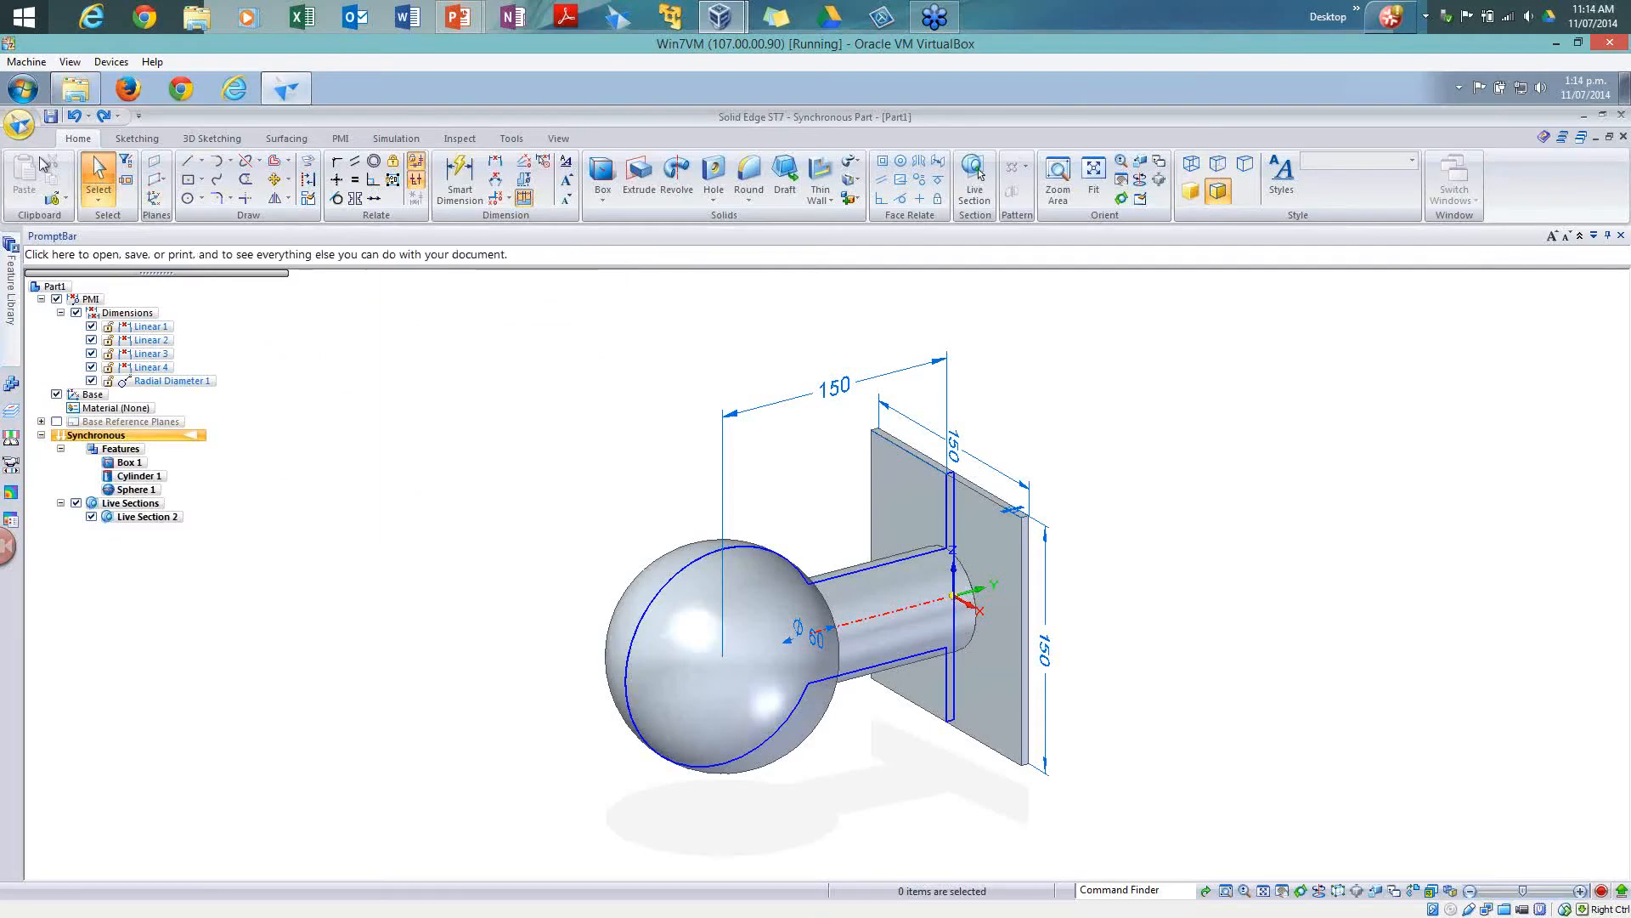
left_click(19, 124)
mouse_move(167, 242)
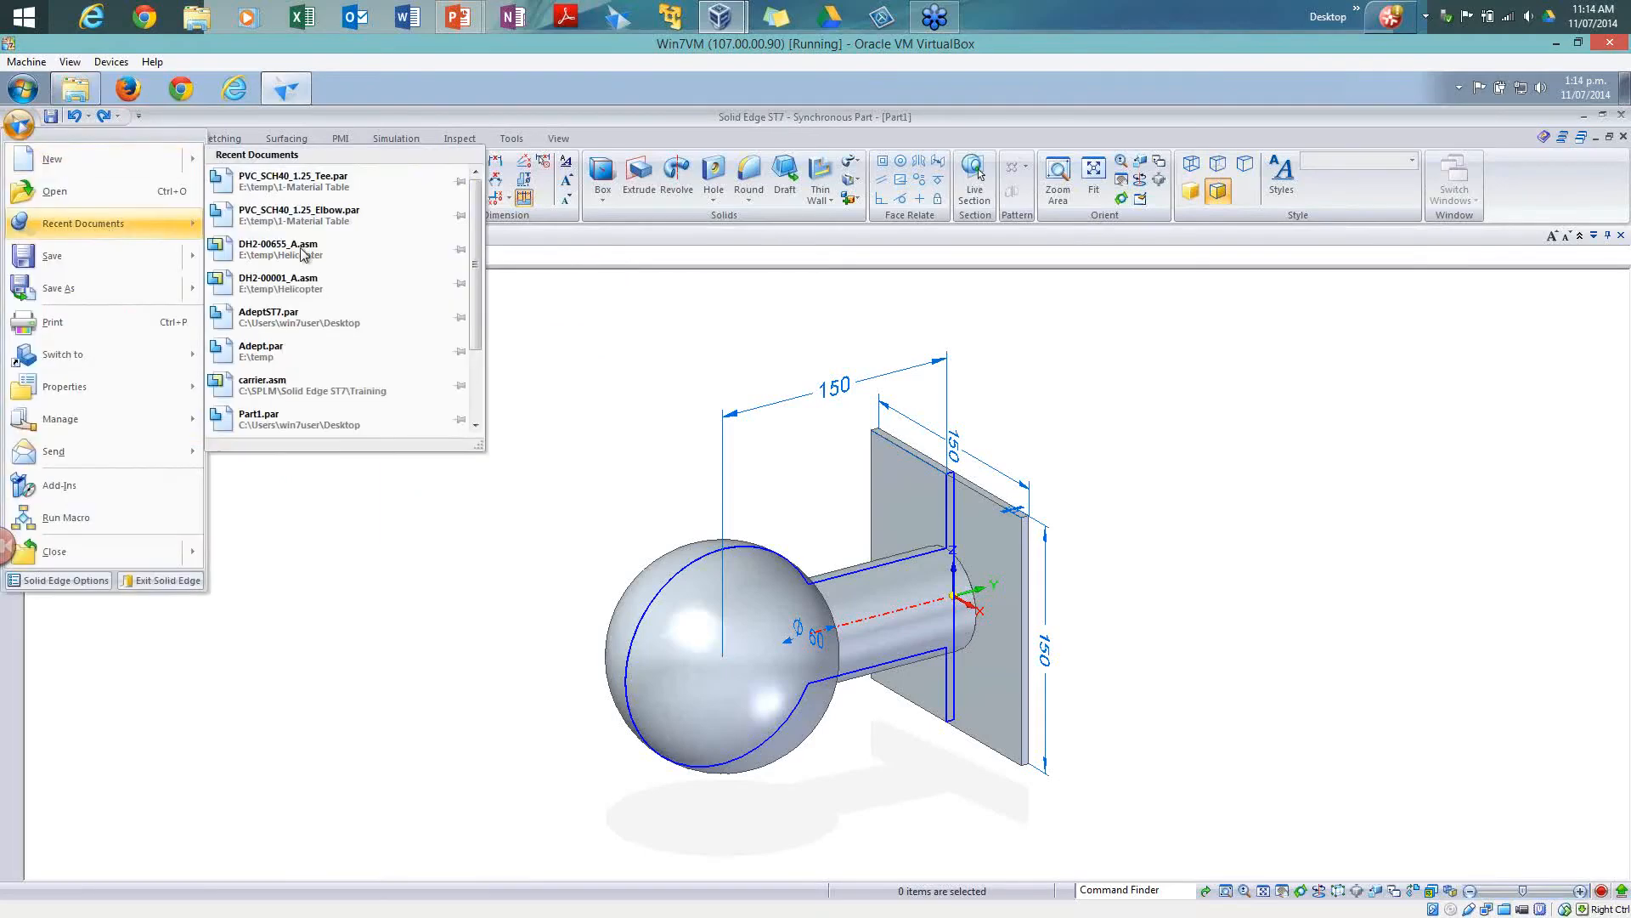
left_click(280, 248)
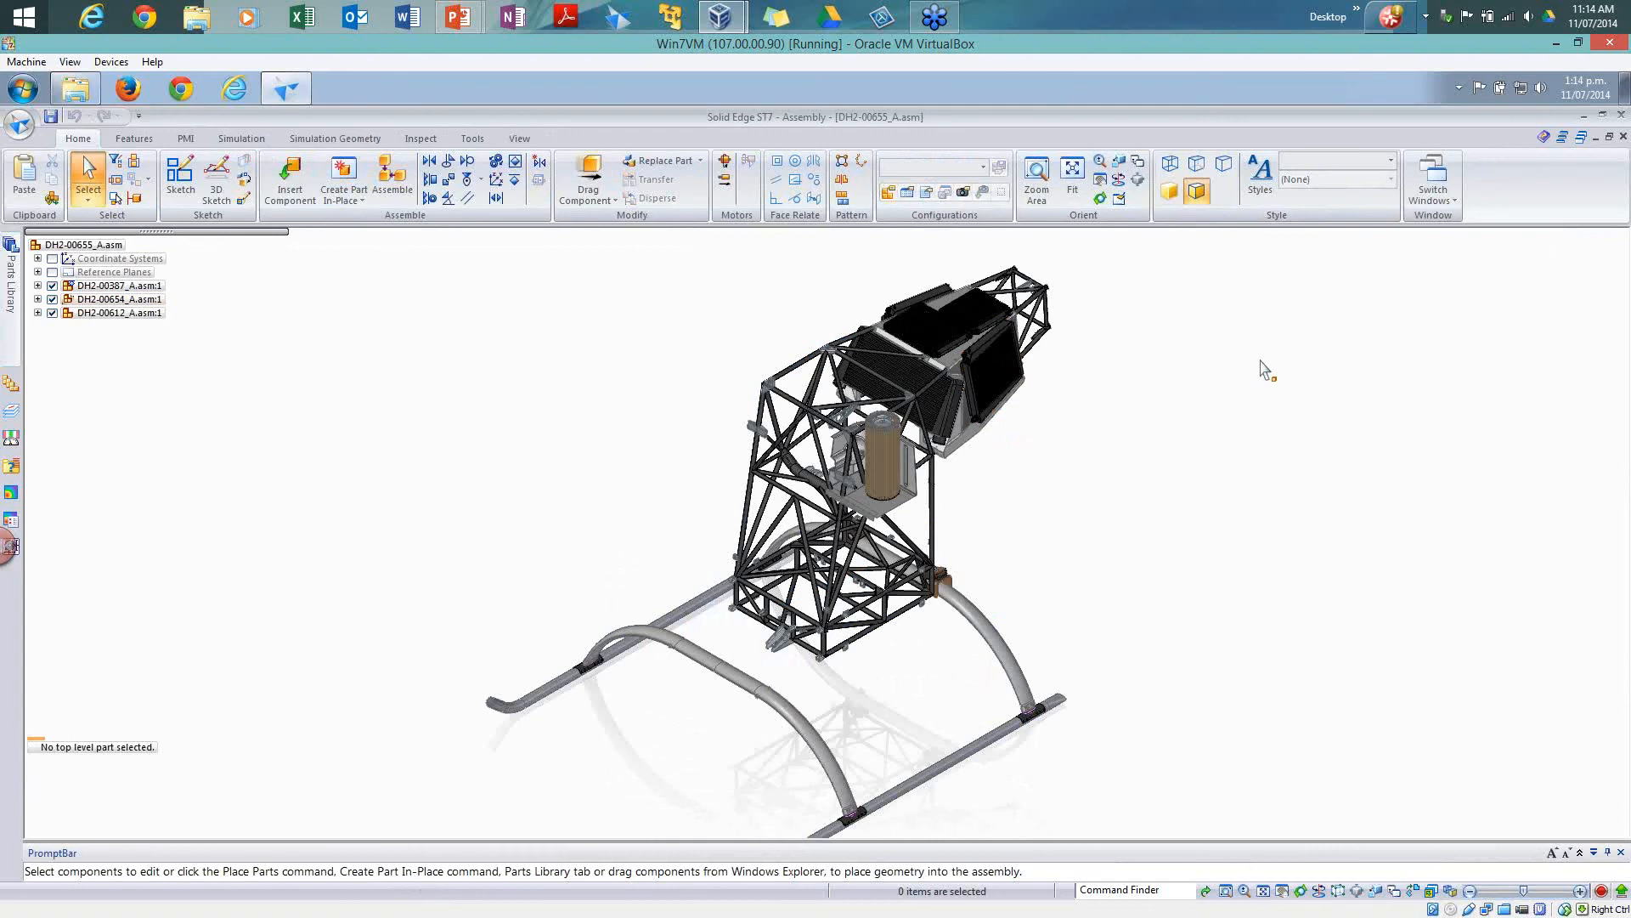
Step: Apply the Default view style to the helicopter assembly and override its view background with solid white
left_click(1391, 167)
left_click(1300, 172)
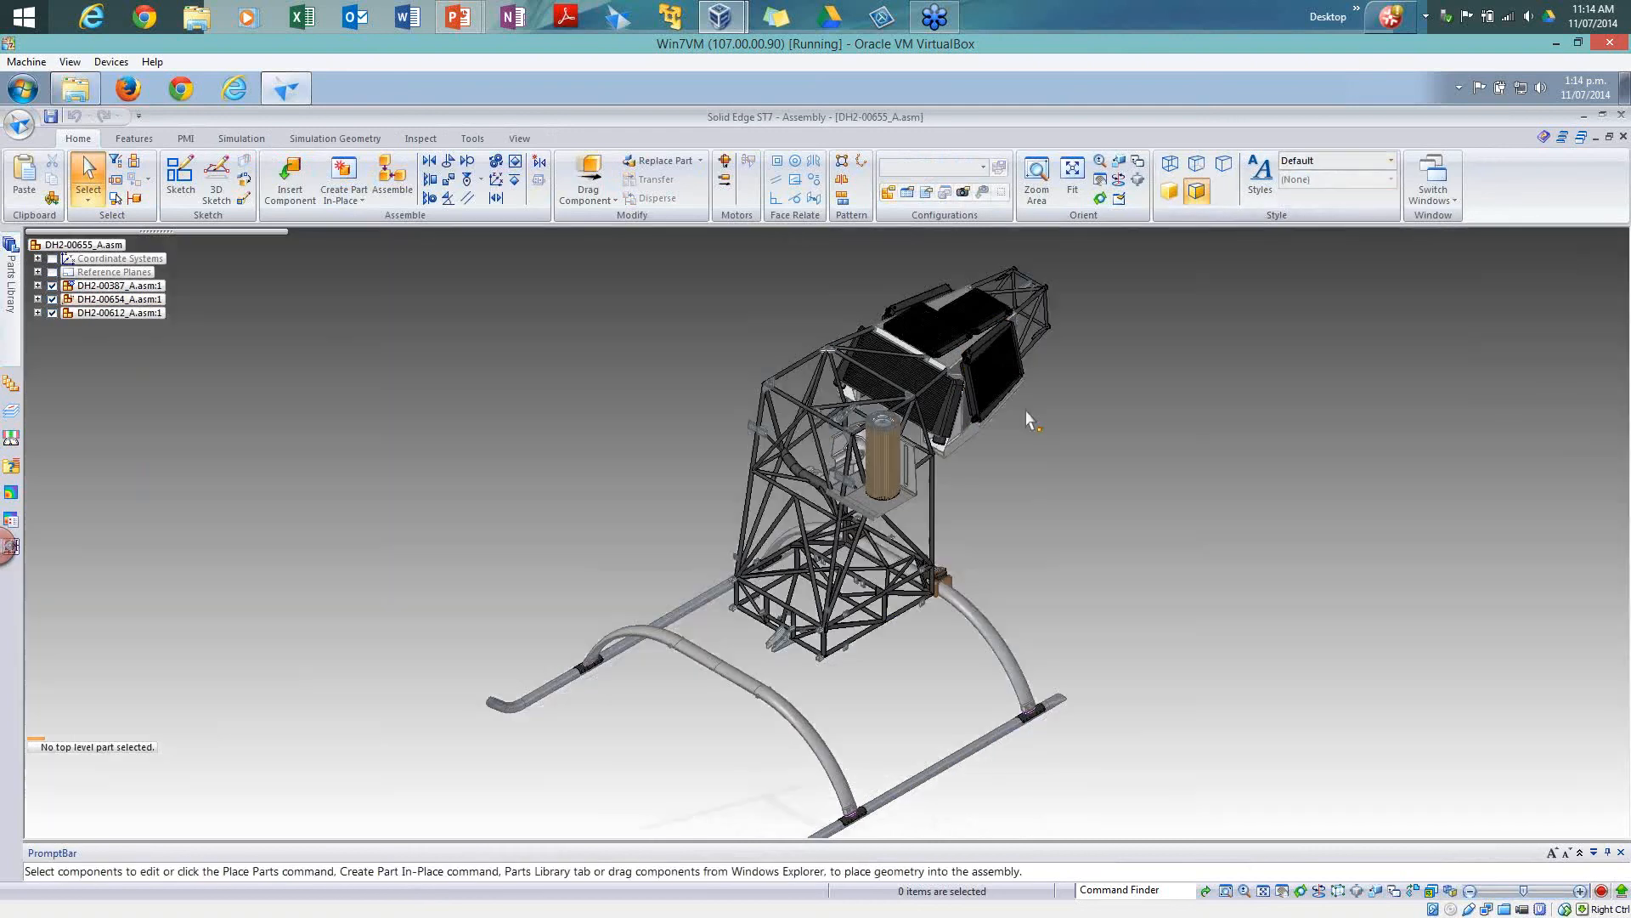
right_click(514, 468)
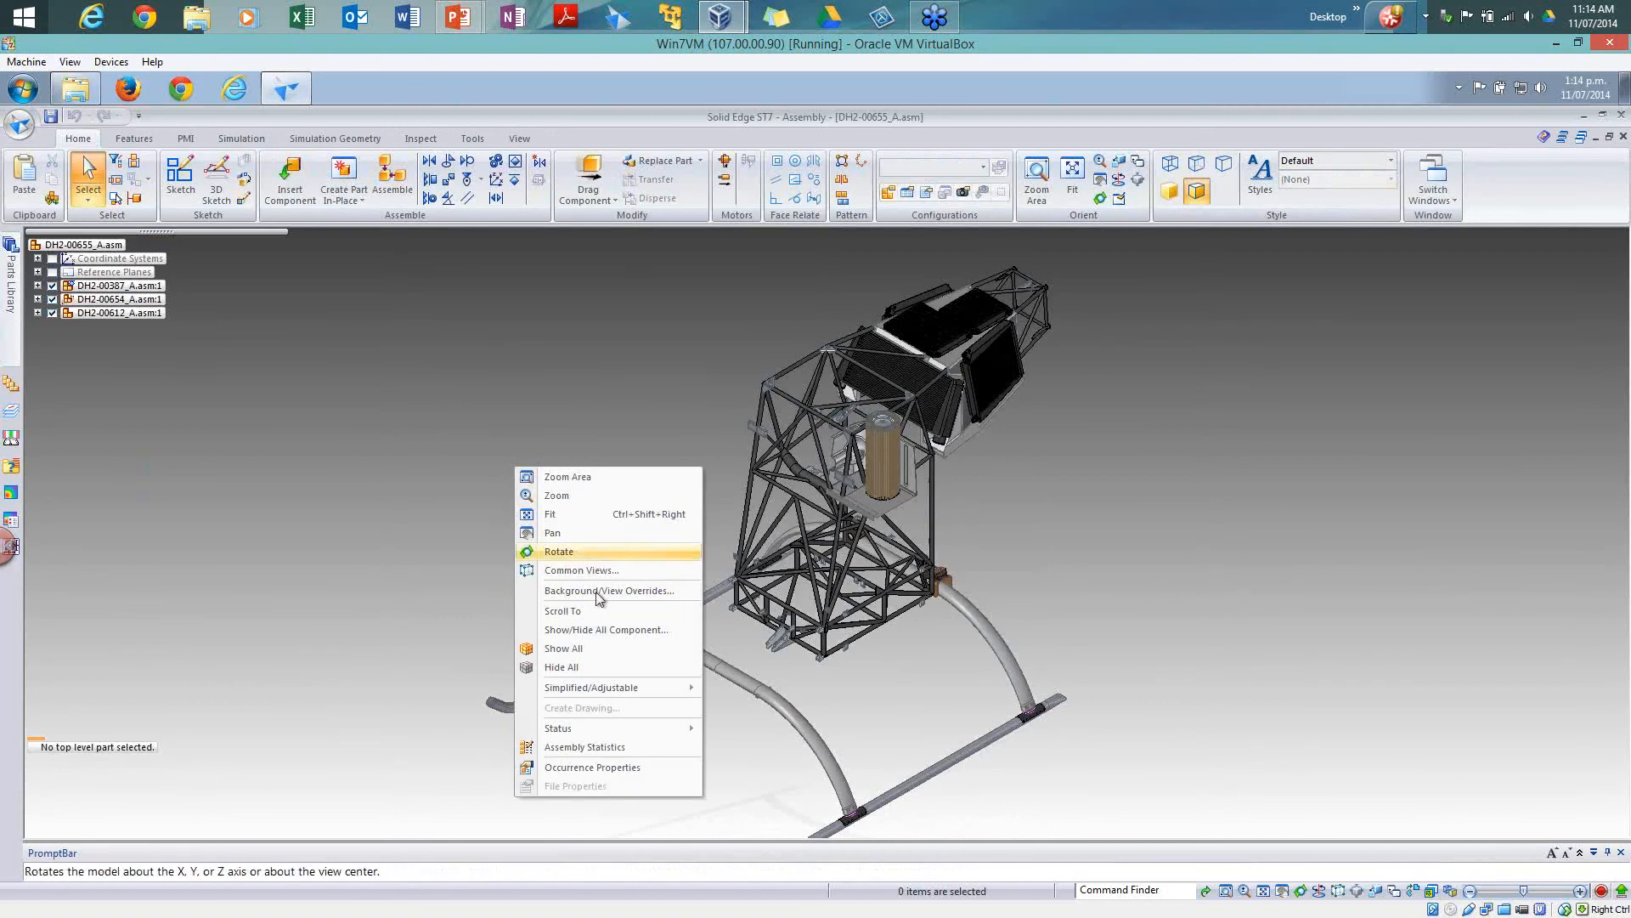
left_click(605, 590)
left_click(575, 430)
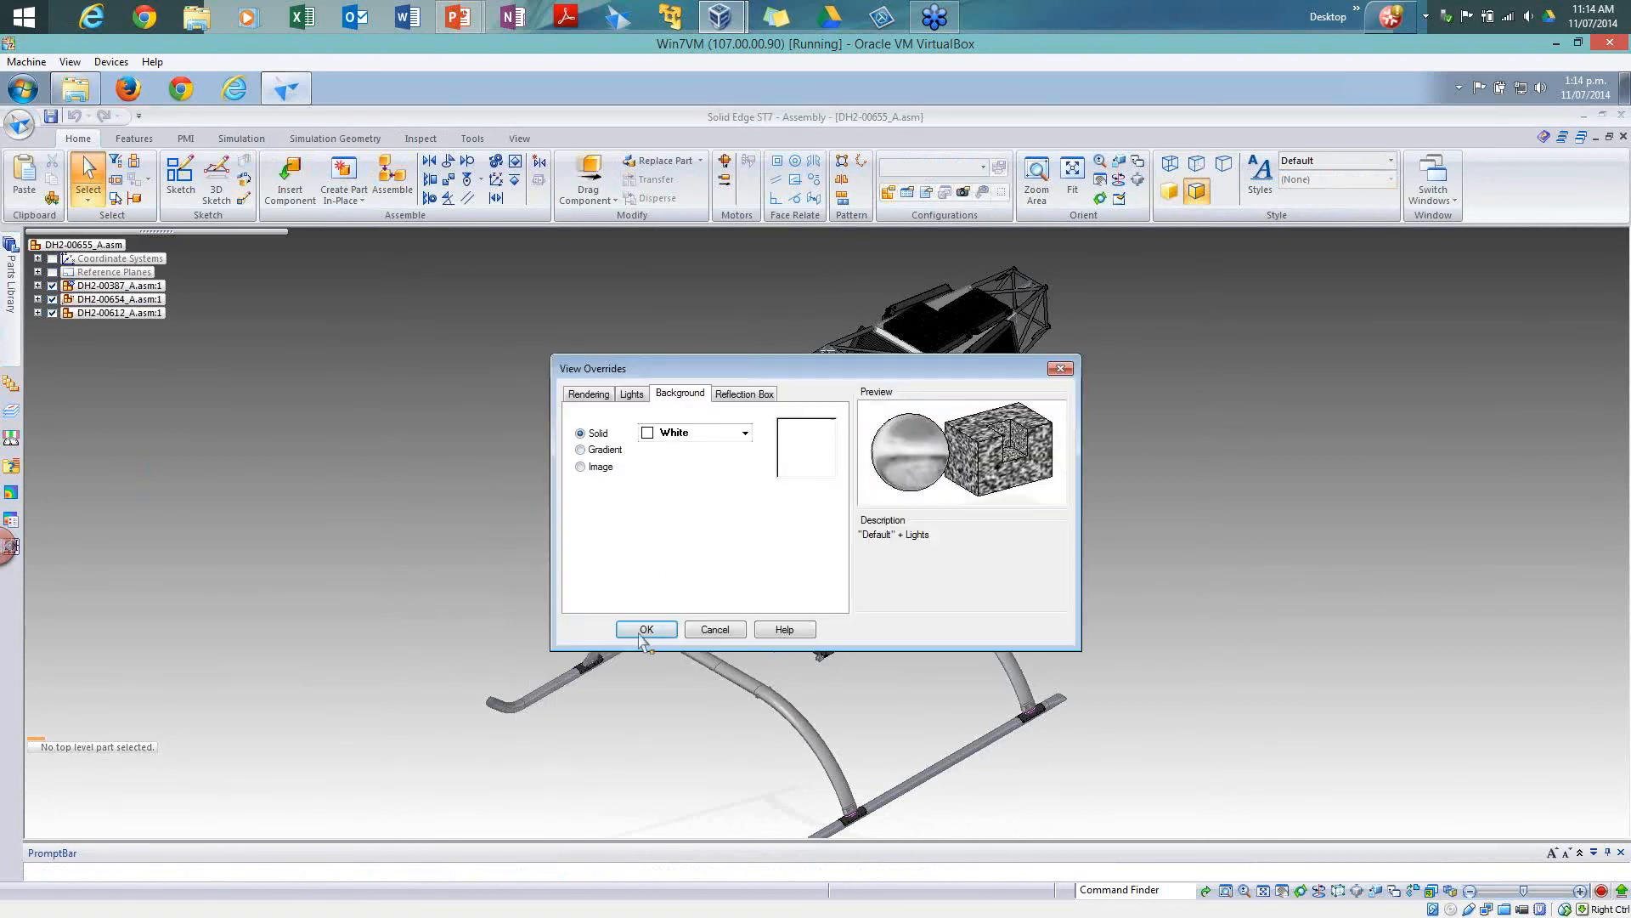
left_click(641, 627)
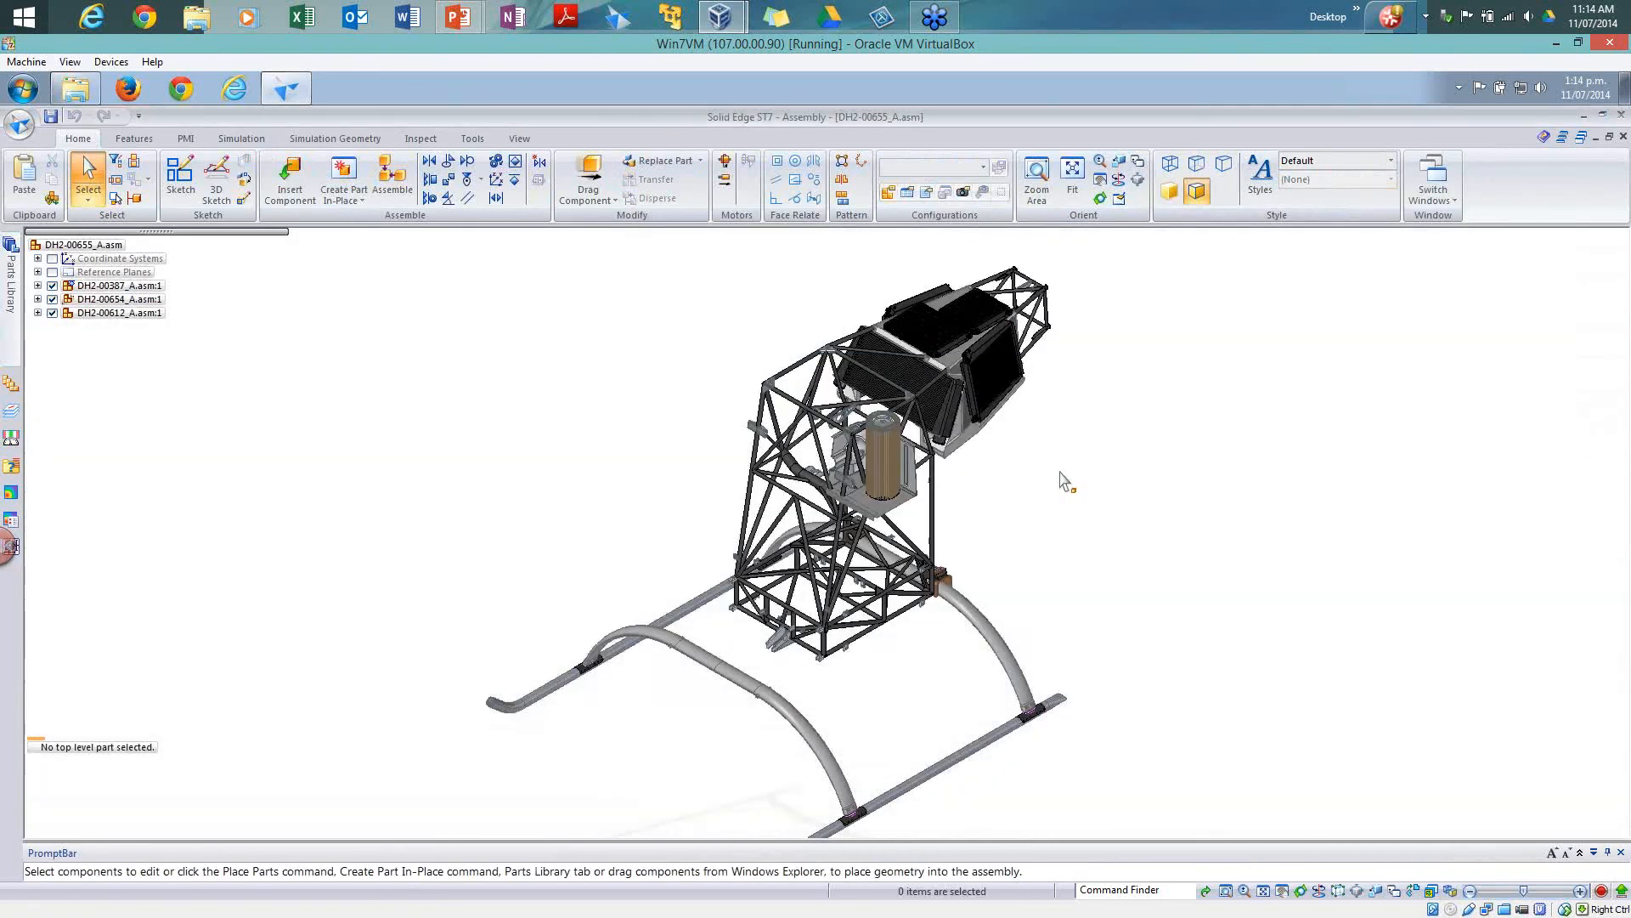
Step: Create a part in place from the Iso Metric Part.par template, centred on the studded face of the landing-gear mount, and save it as 12345
middle_click_drag(888, 481, 761, 667)
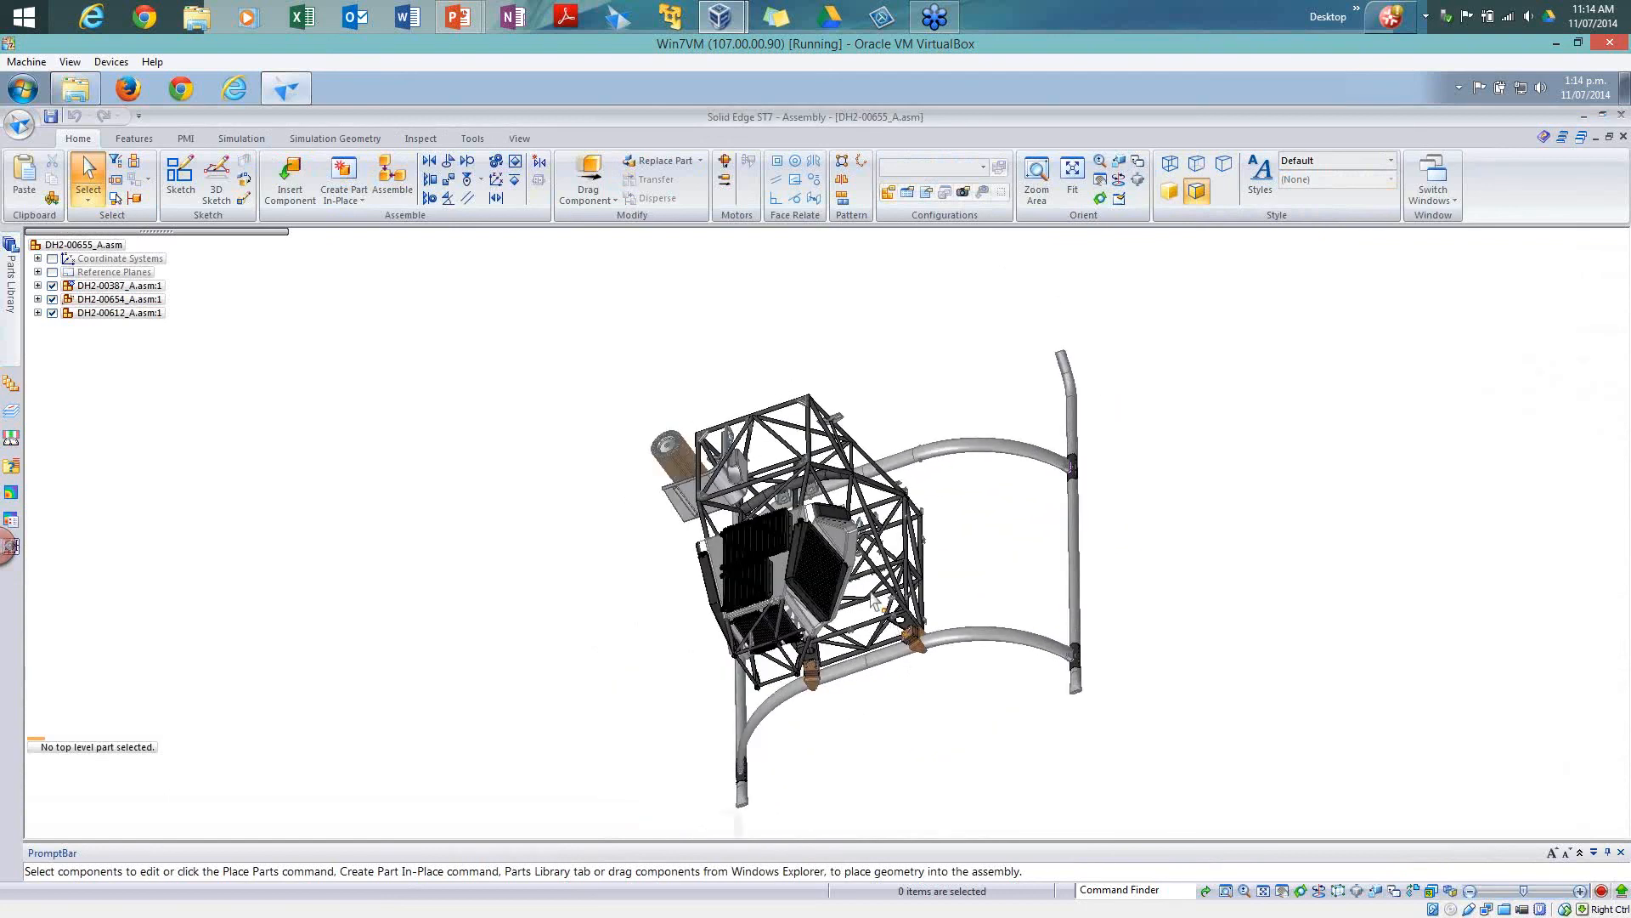
middle_click_drag(871, 589, 939, 684, "alt")
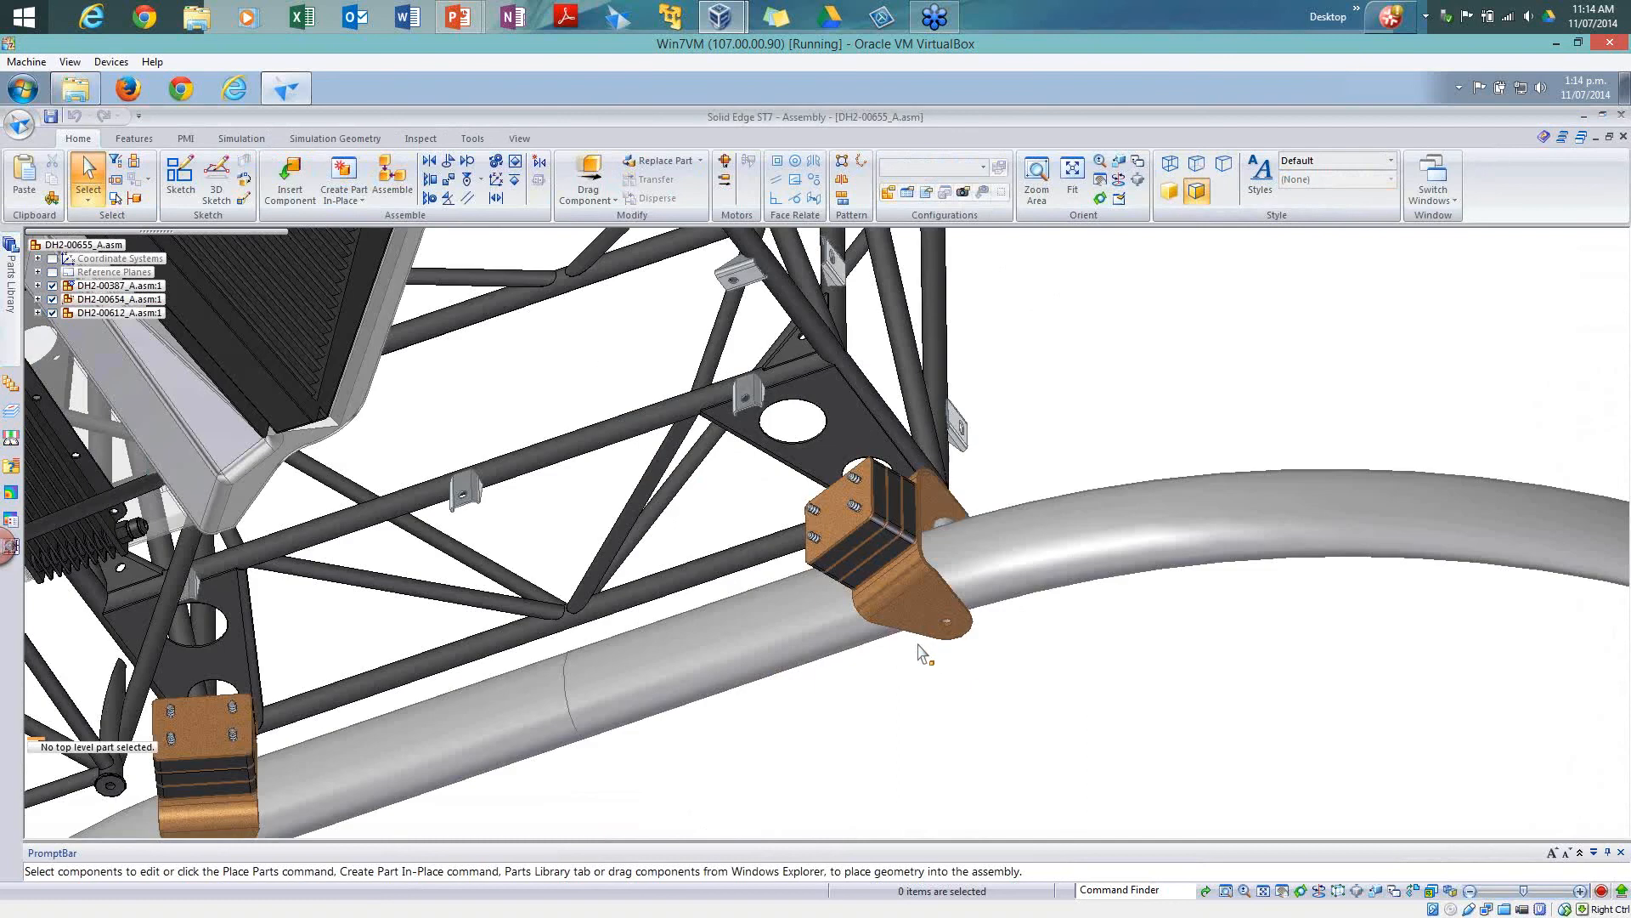
middle_click_drag(561, 324, 1041, 699, "alt")
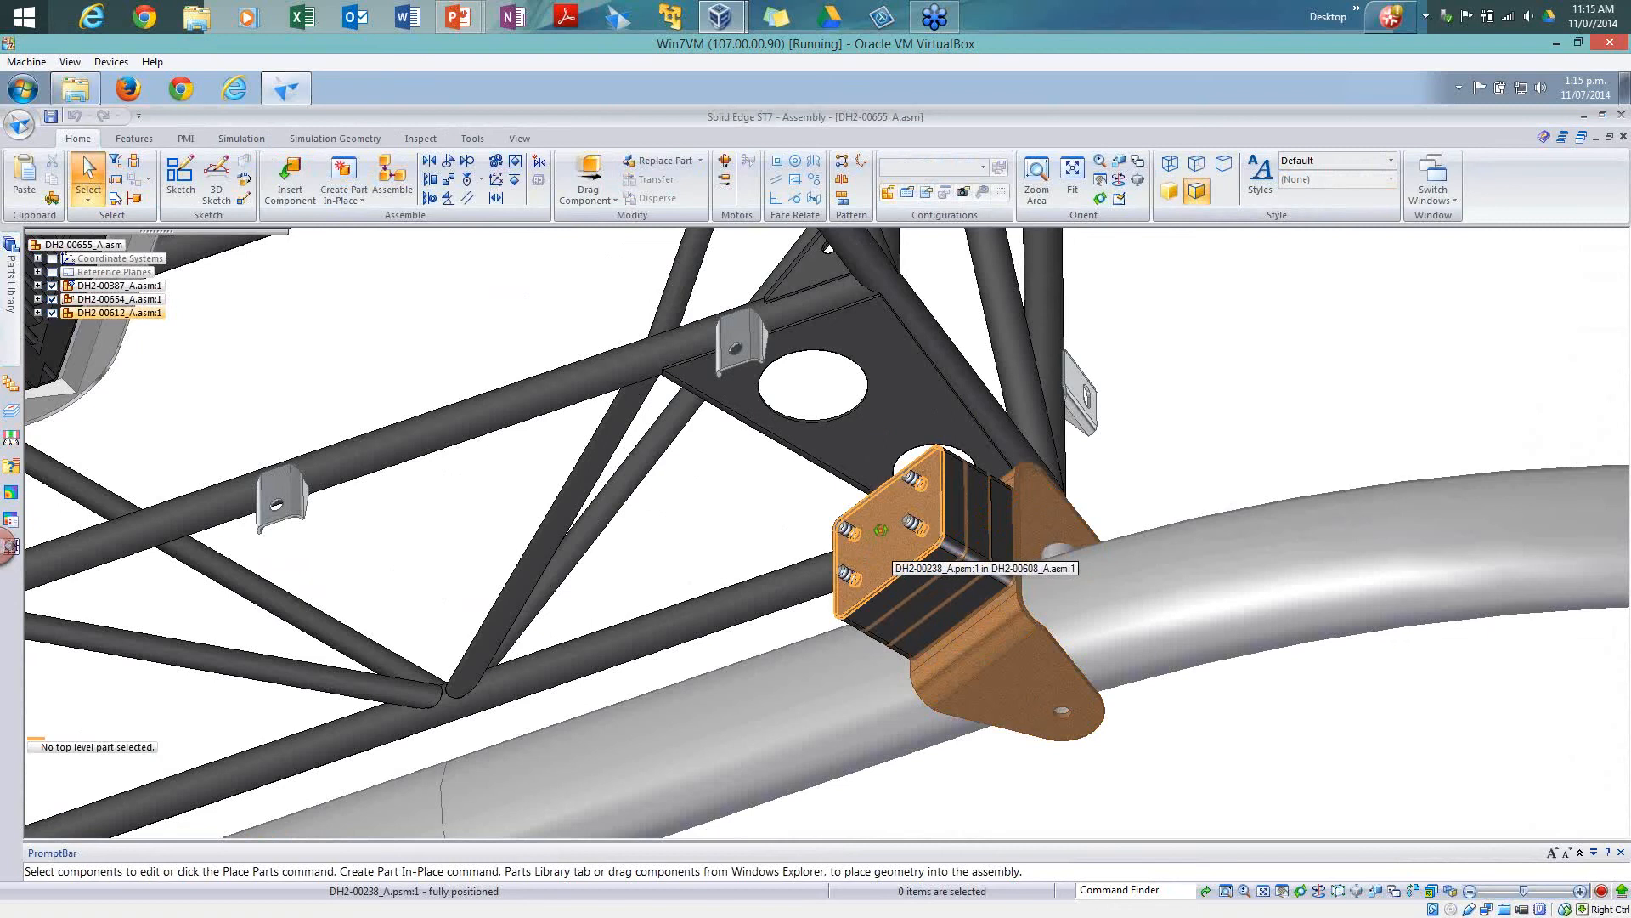
middle_click_drag(873, 548, 943, 540)
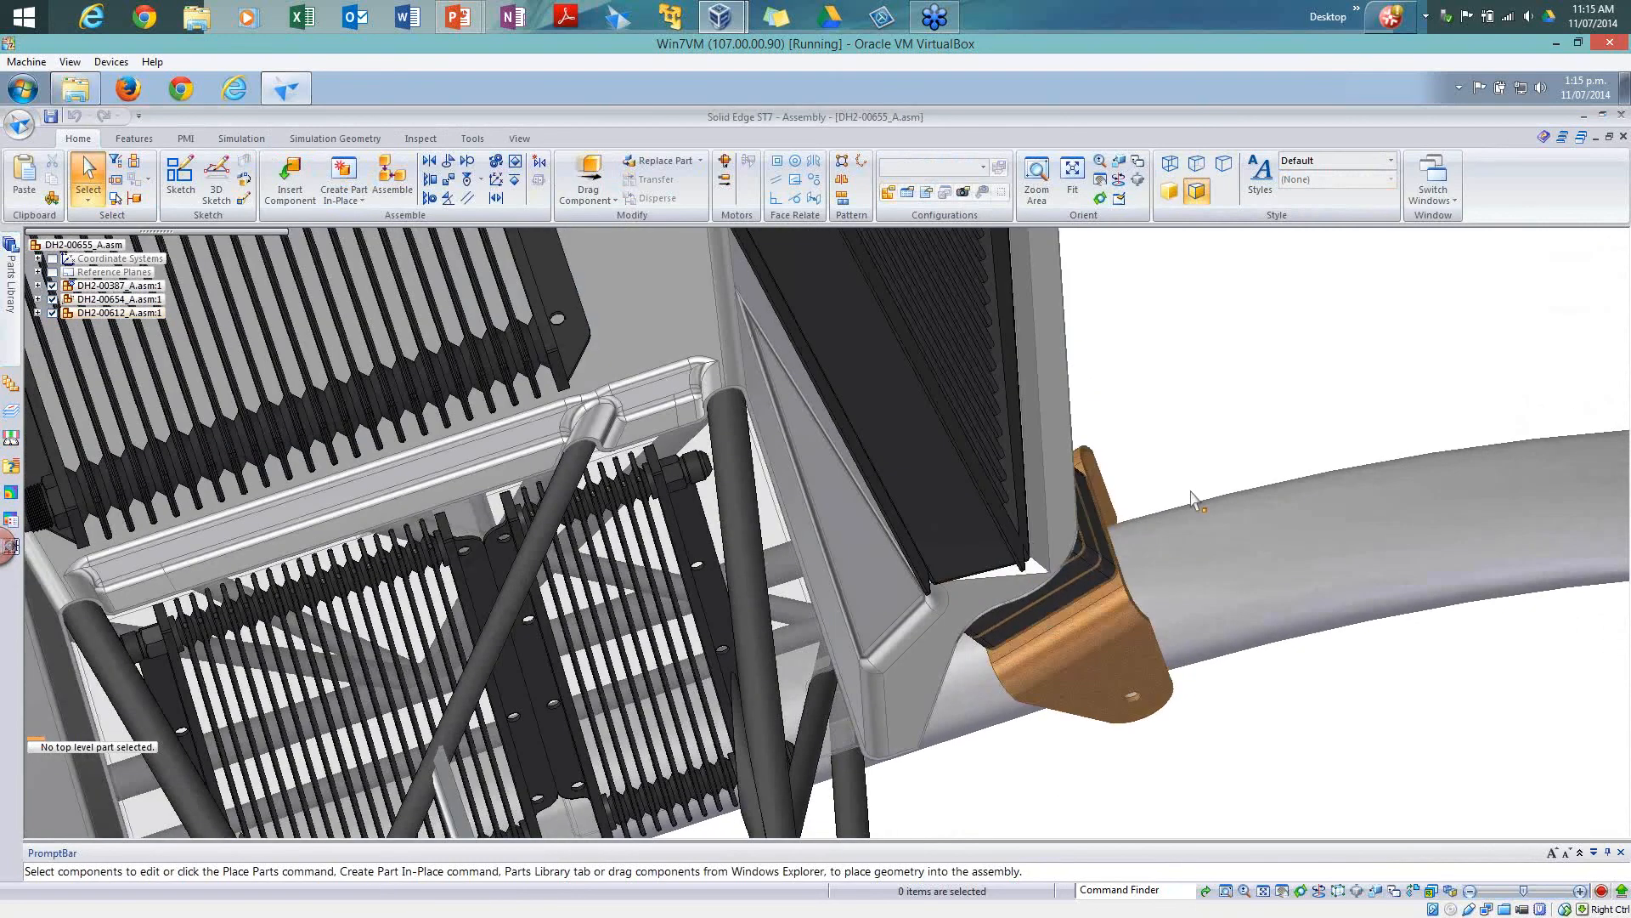
mouse_move(1172, 474)
middle_mouse_down()
mouse_move(1158, 466)
mouse_move(1169, 508)
middle_mouse_up()
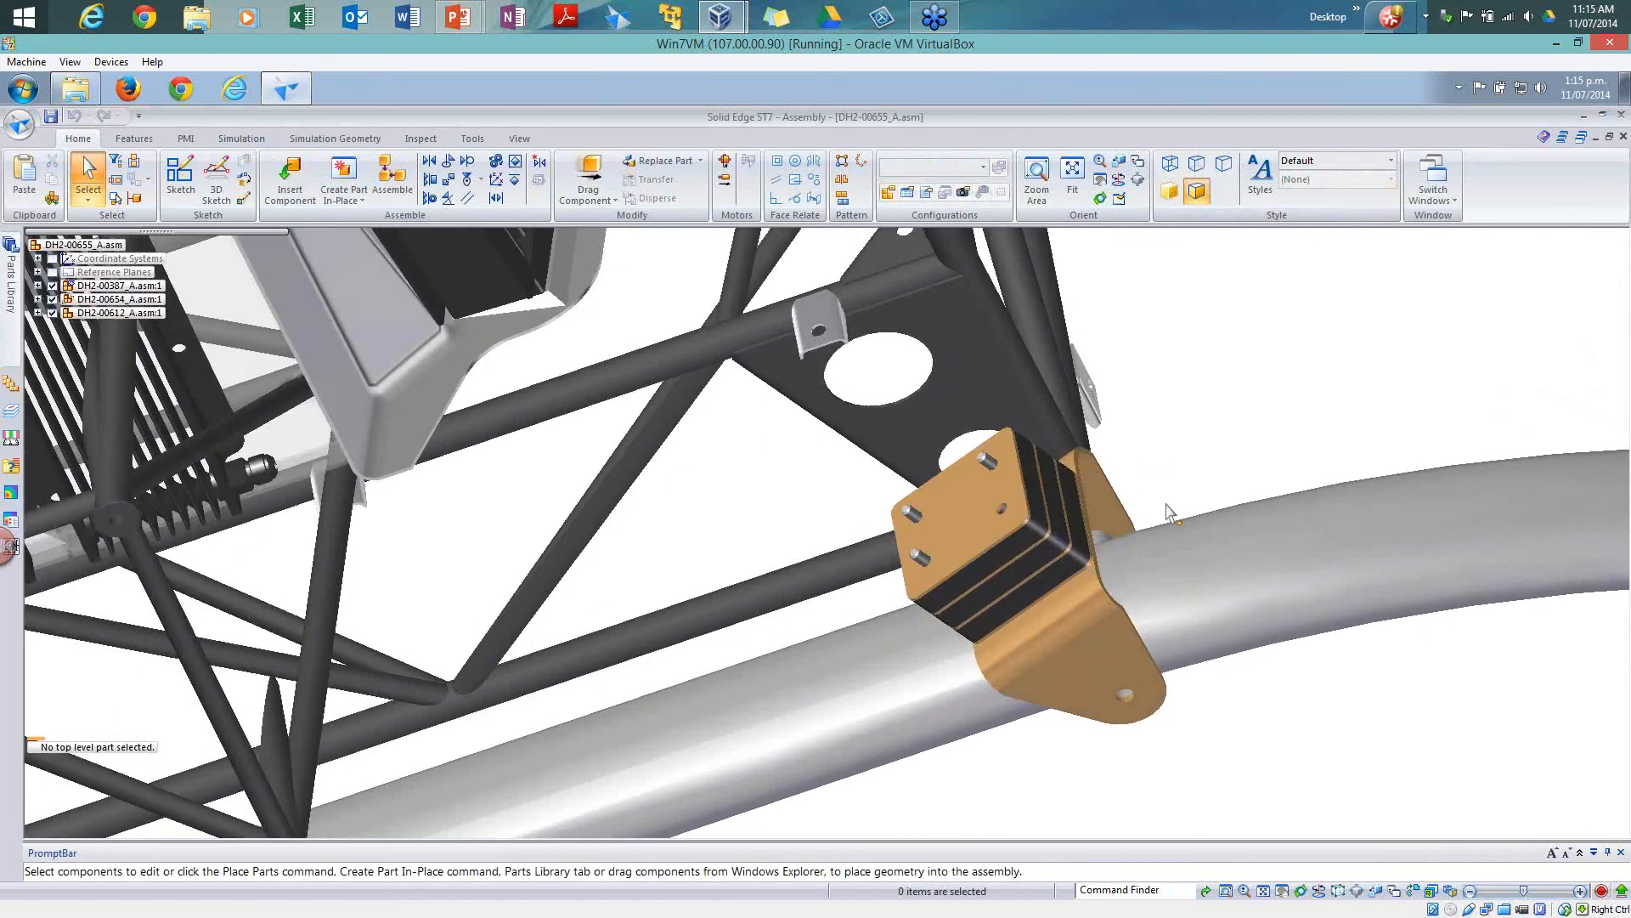
middle_click_drag(768, 422, 1168, 682, "alt")
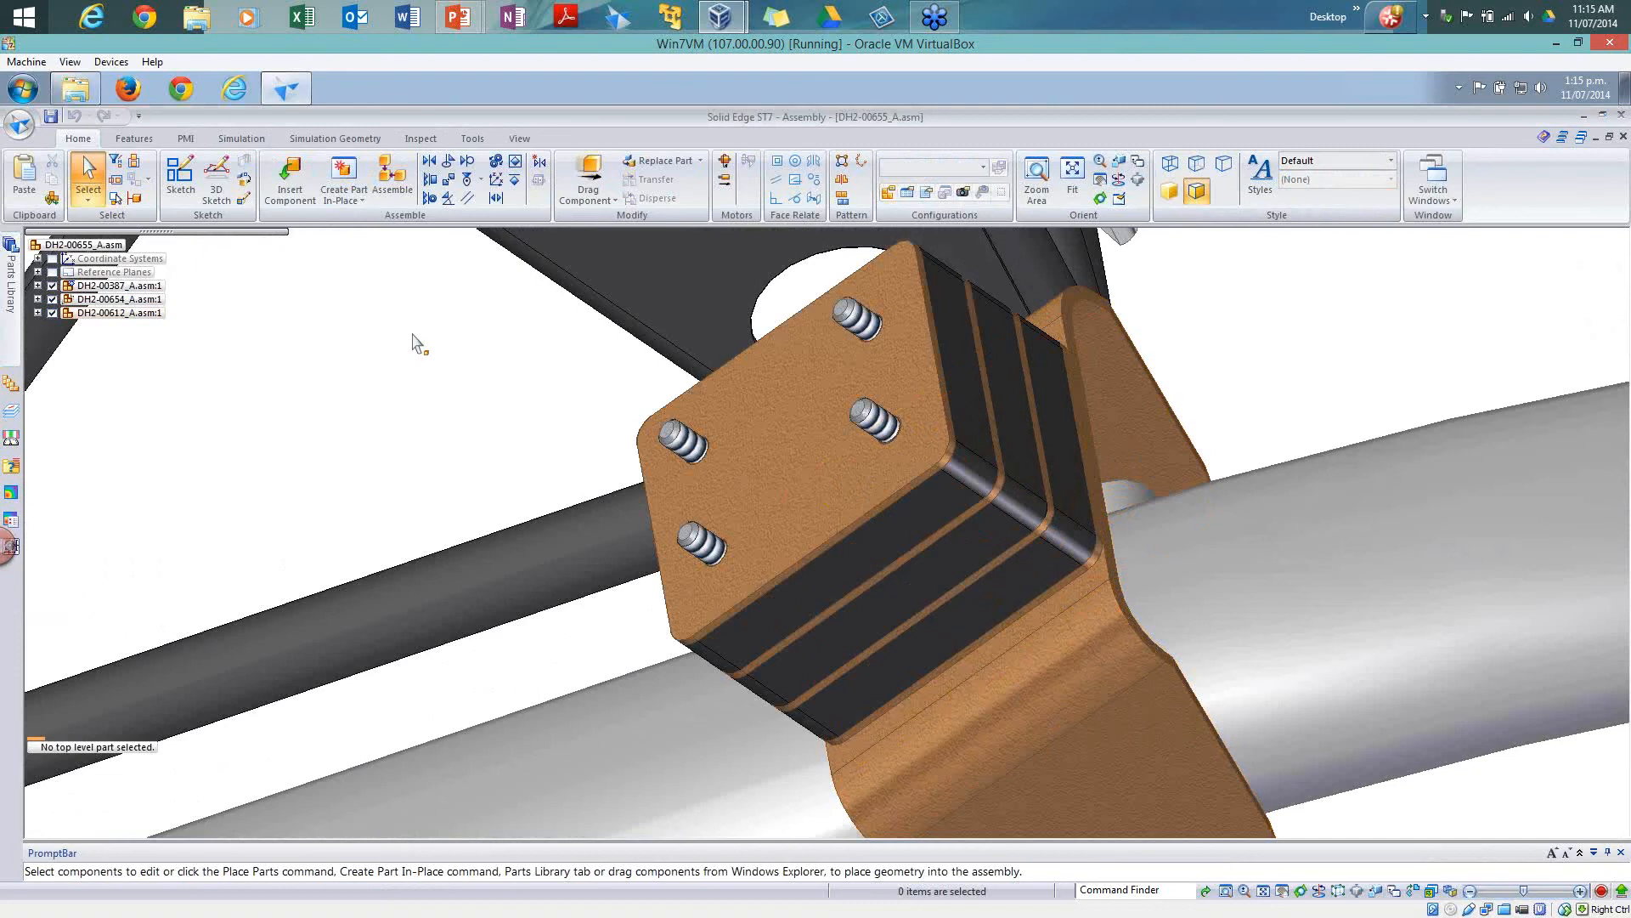
left_click(344, 180)
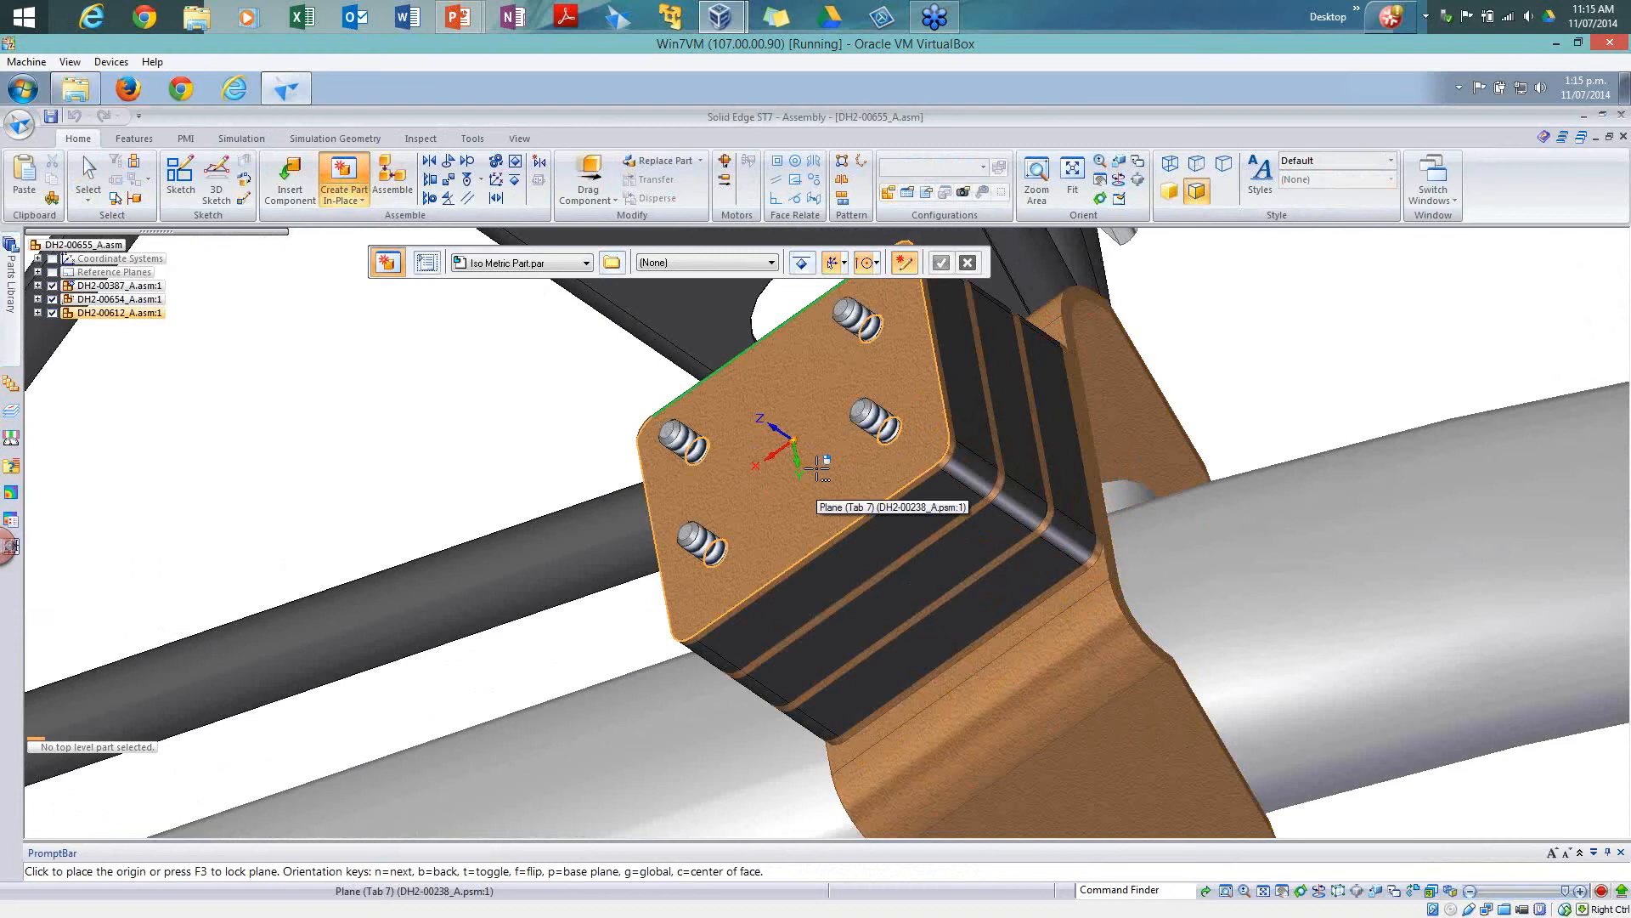
key("n")
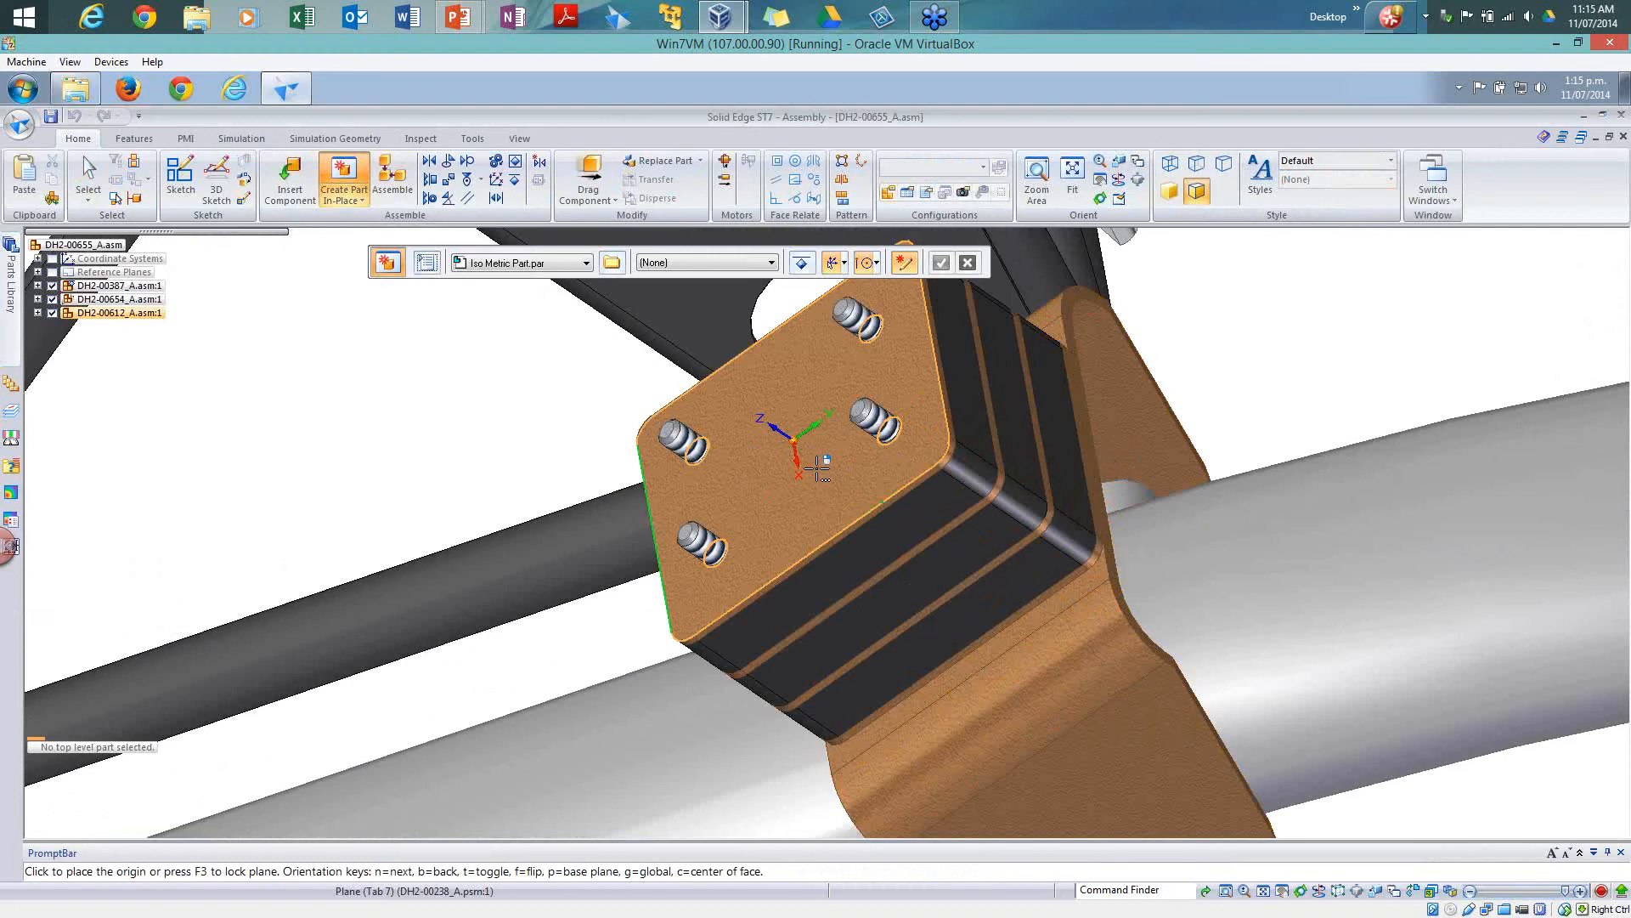
left_click(817, 468)
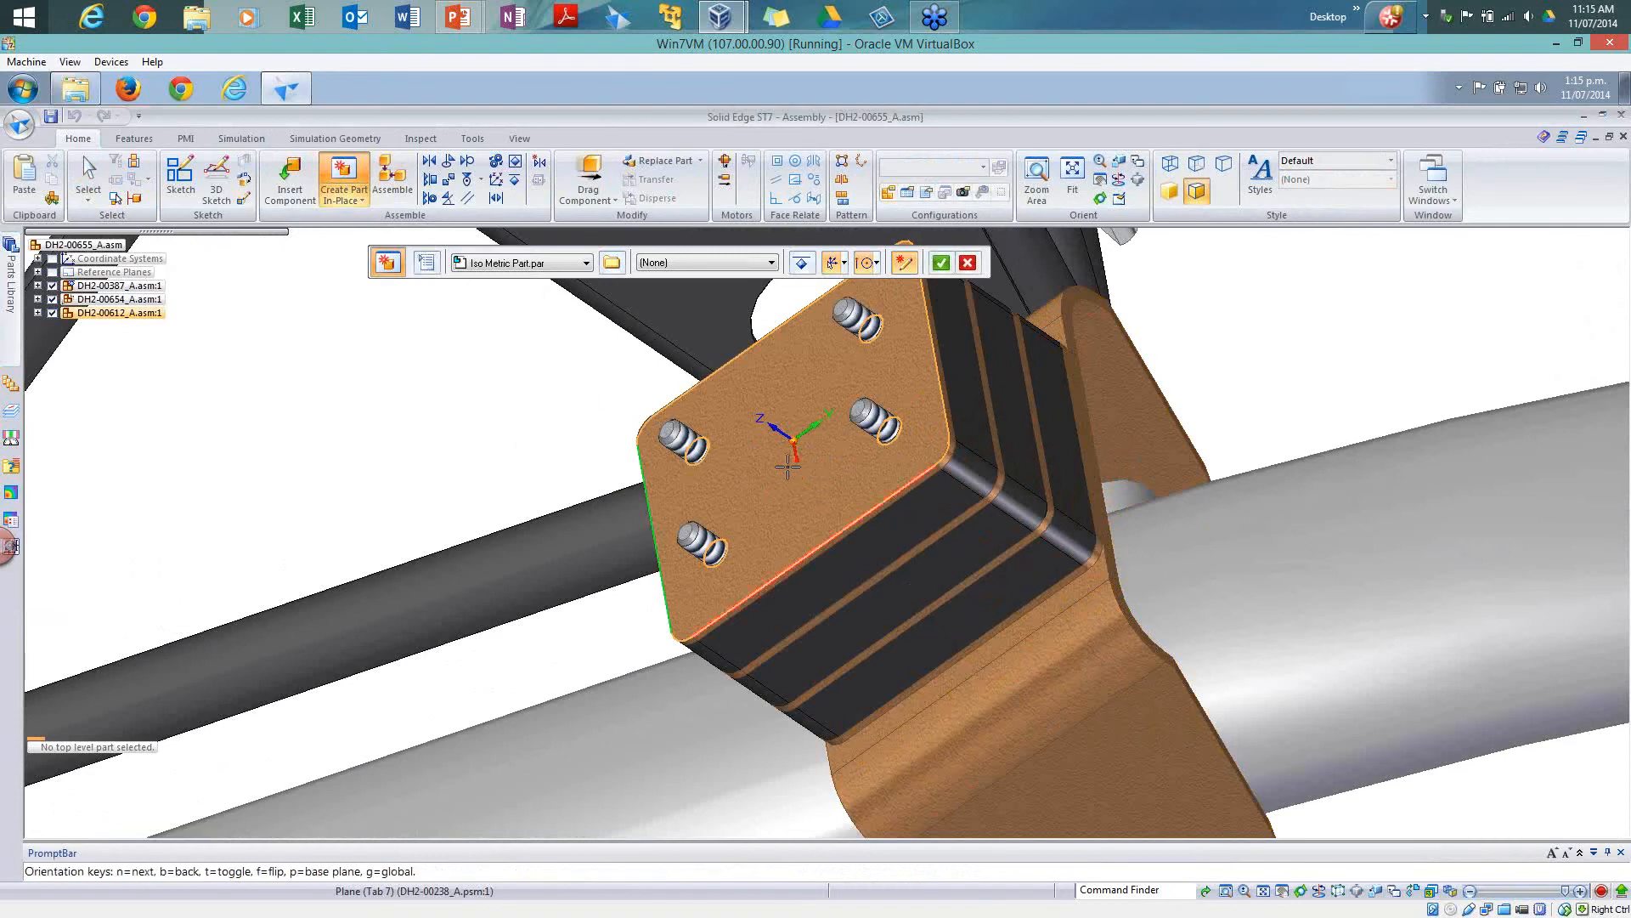
left_click(942, 264)
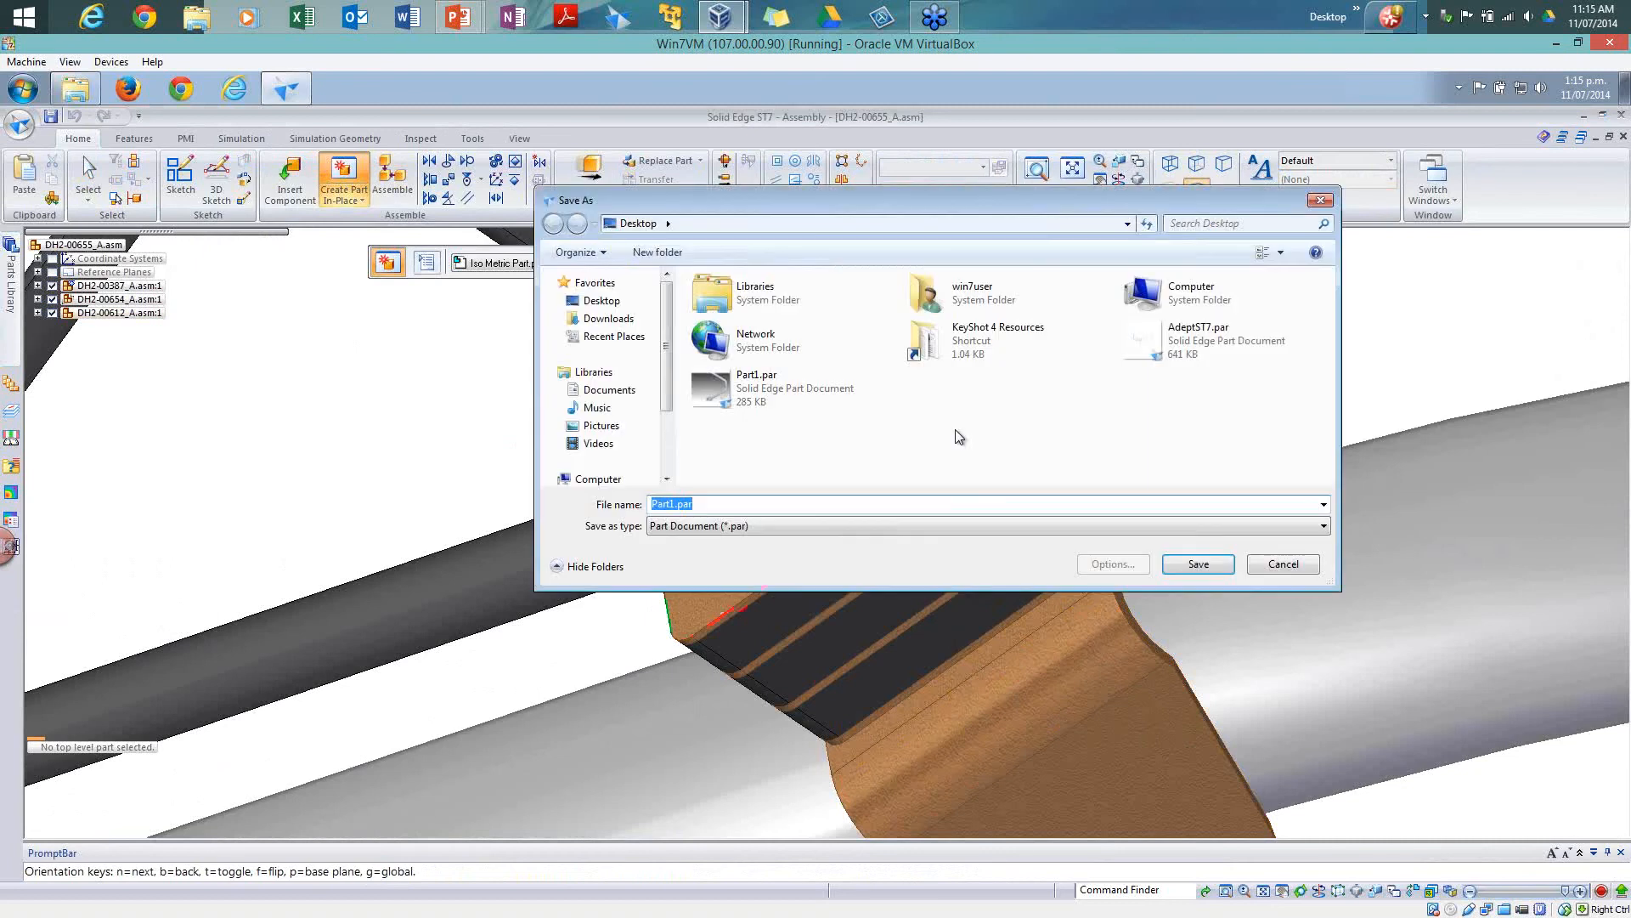
type("12345")
left_click(1198, 563)
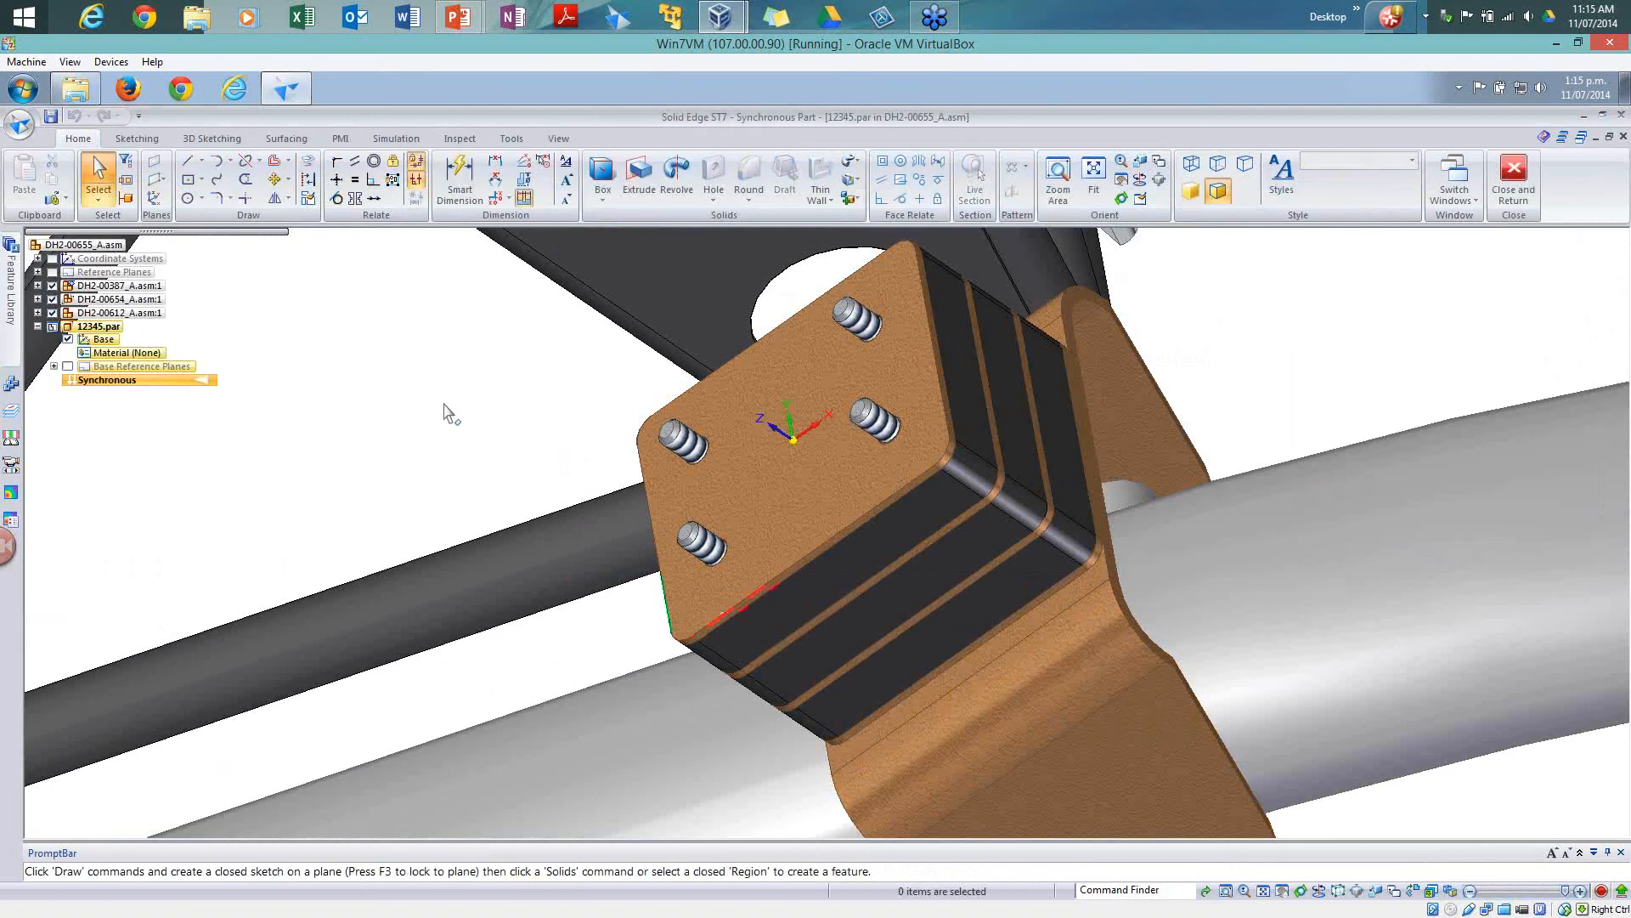
Step: Extrude the mount's studded face outward by 5 mm to form a cover plate in the new part
left_click(639, 174)
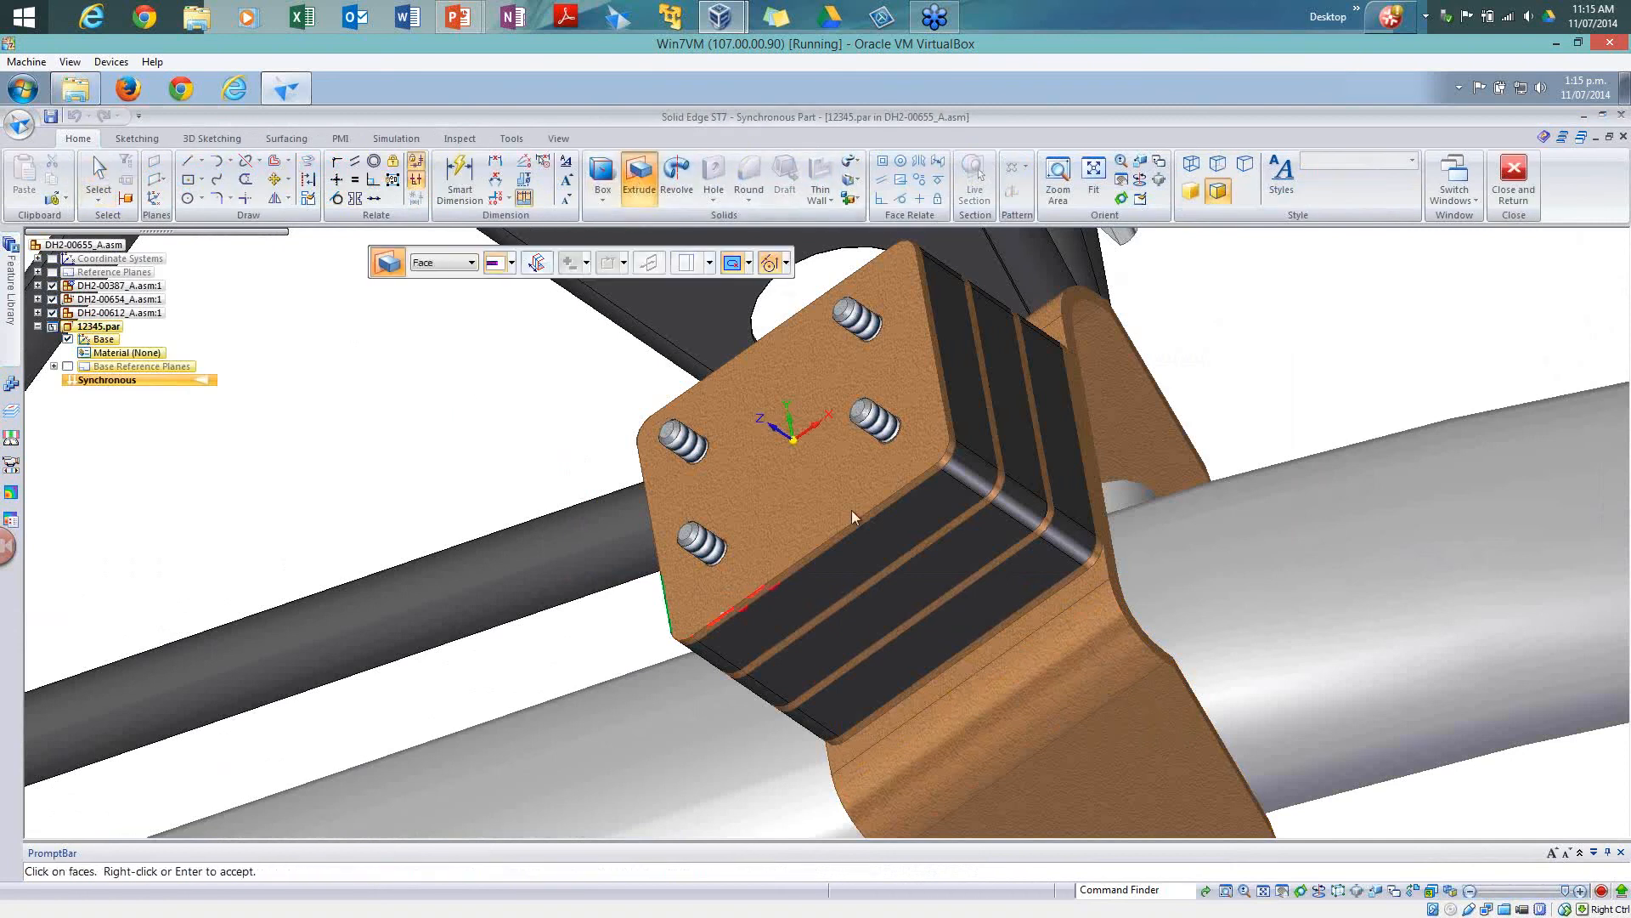
left_click(851, 486)
right_click(565, 456)
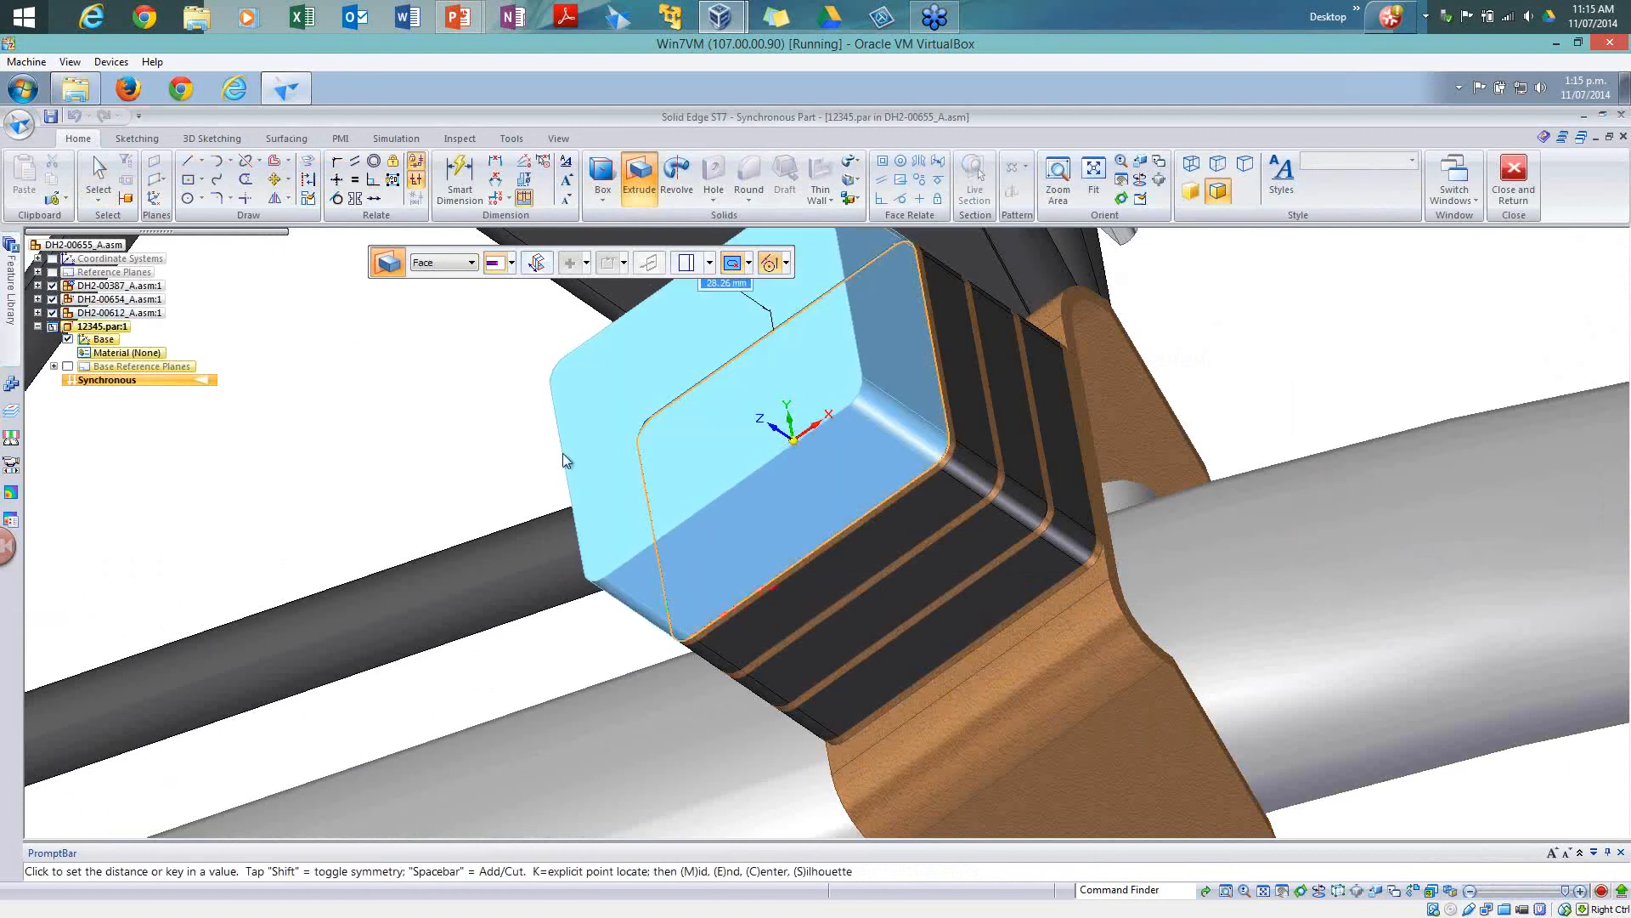
type("5")
key("Return")
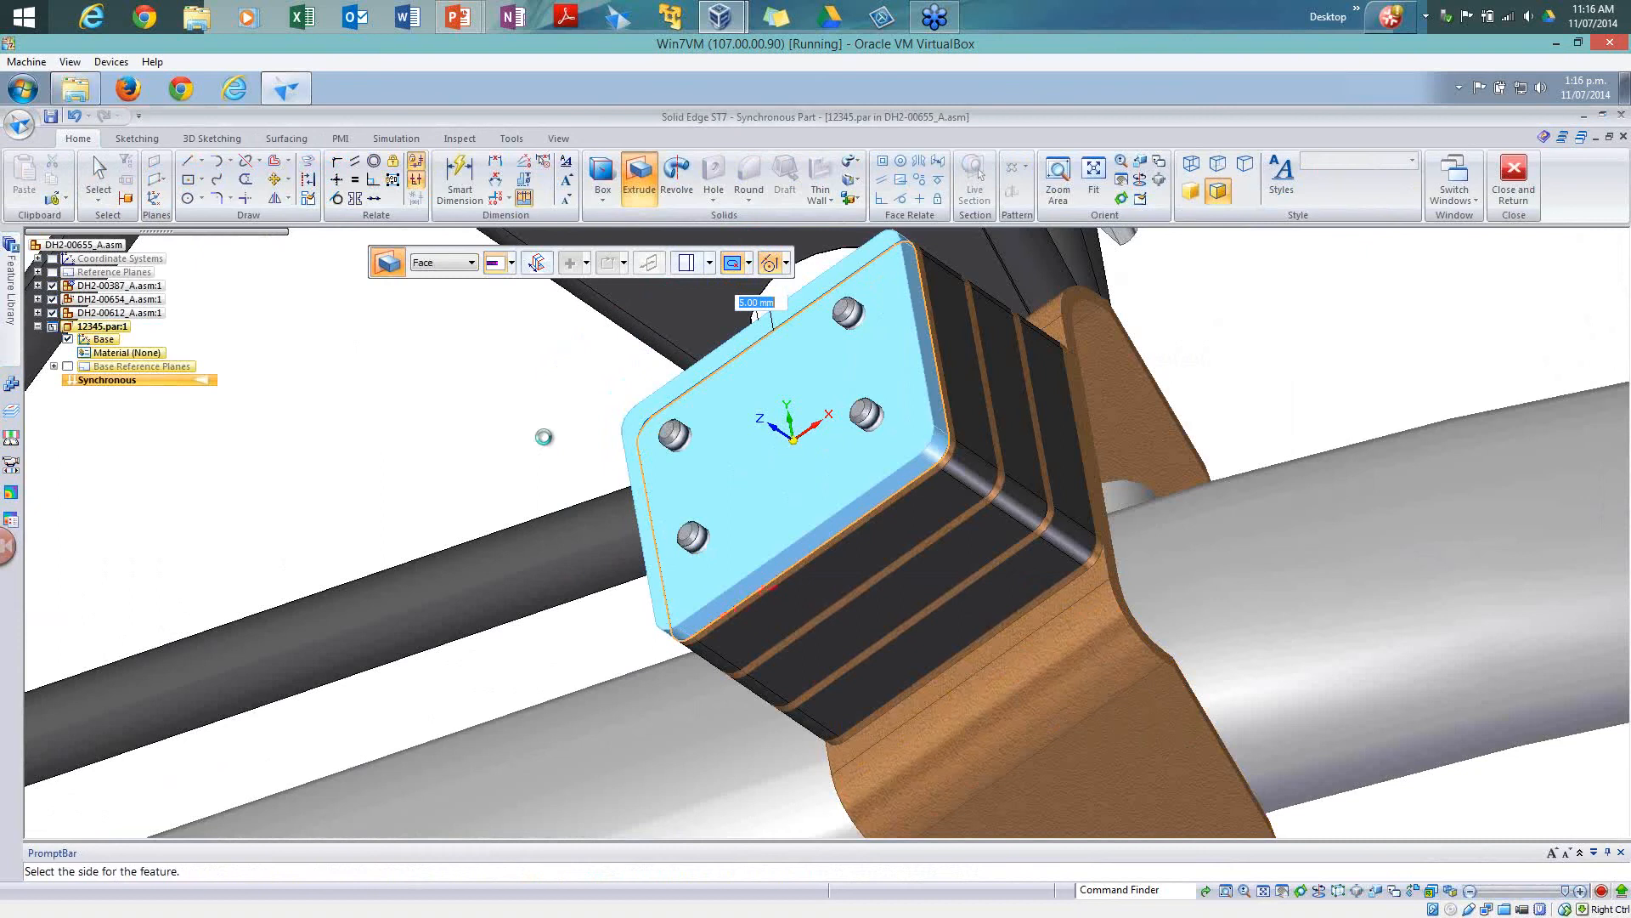
left_click(544, 438)
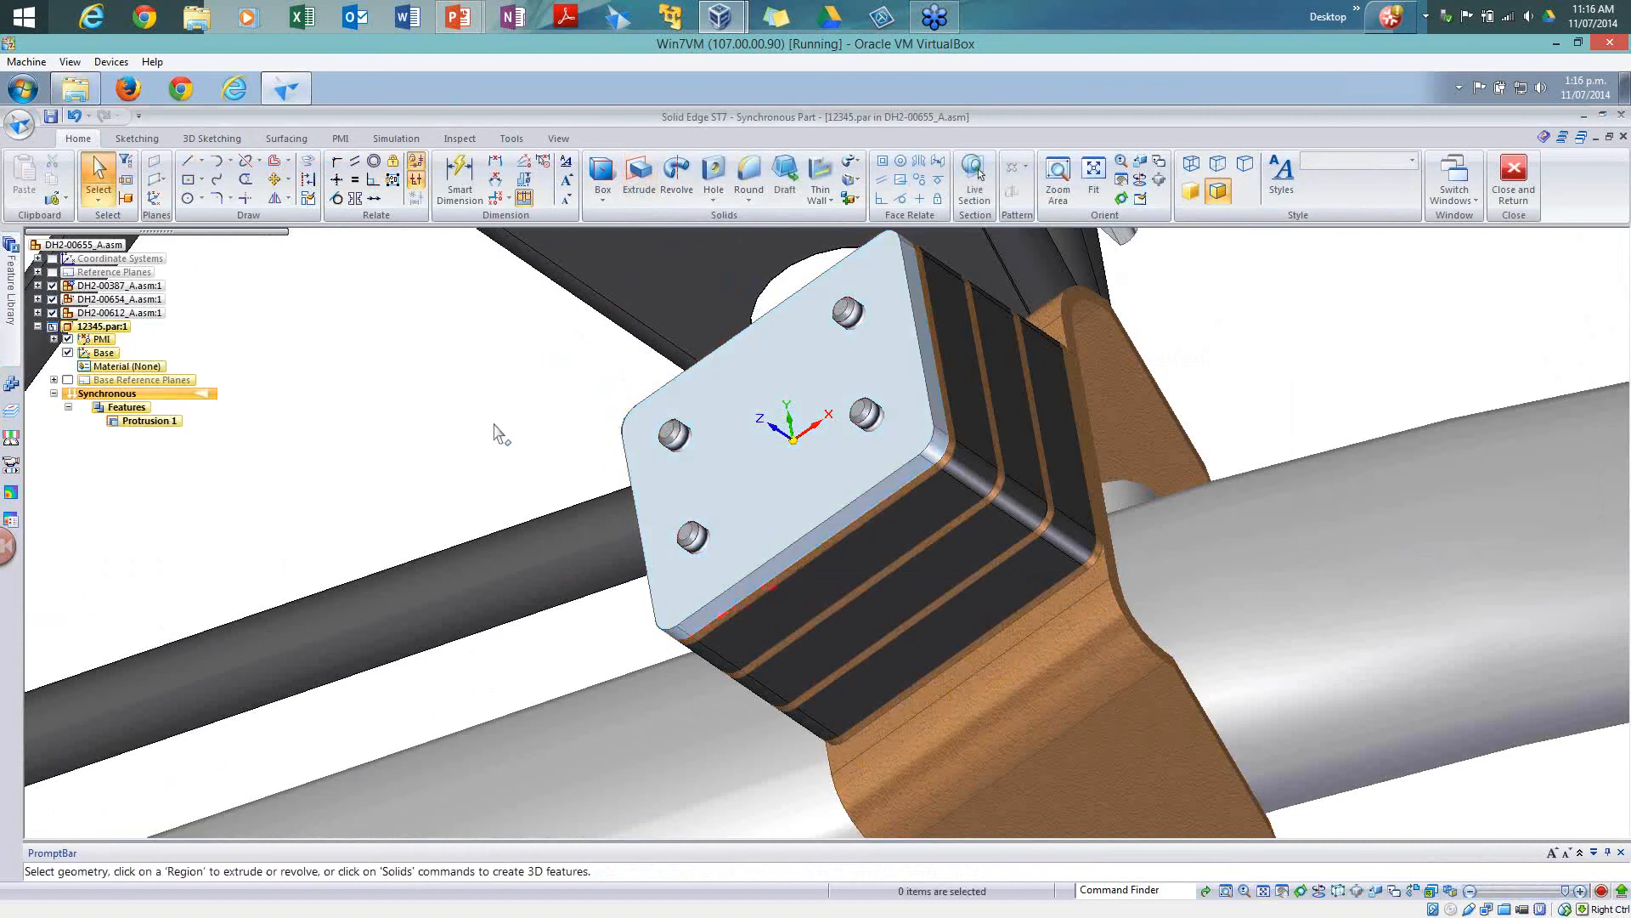
Step: Hide the surrounding assembly components and delete the four rounded corner faces of the plate
key("ctrl+shift+h")
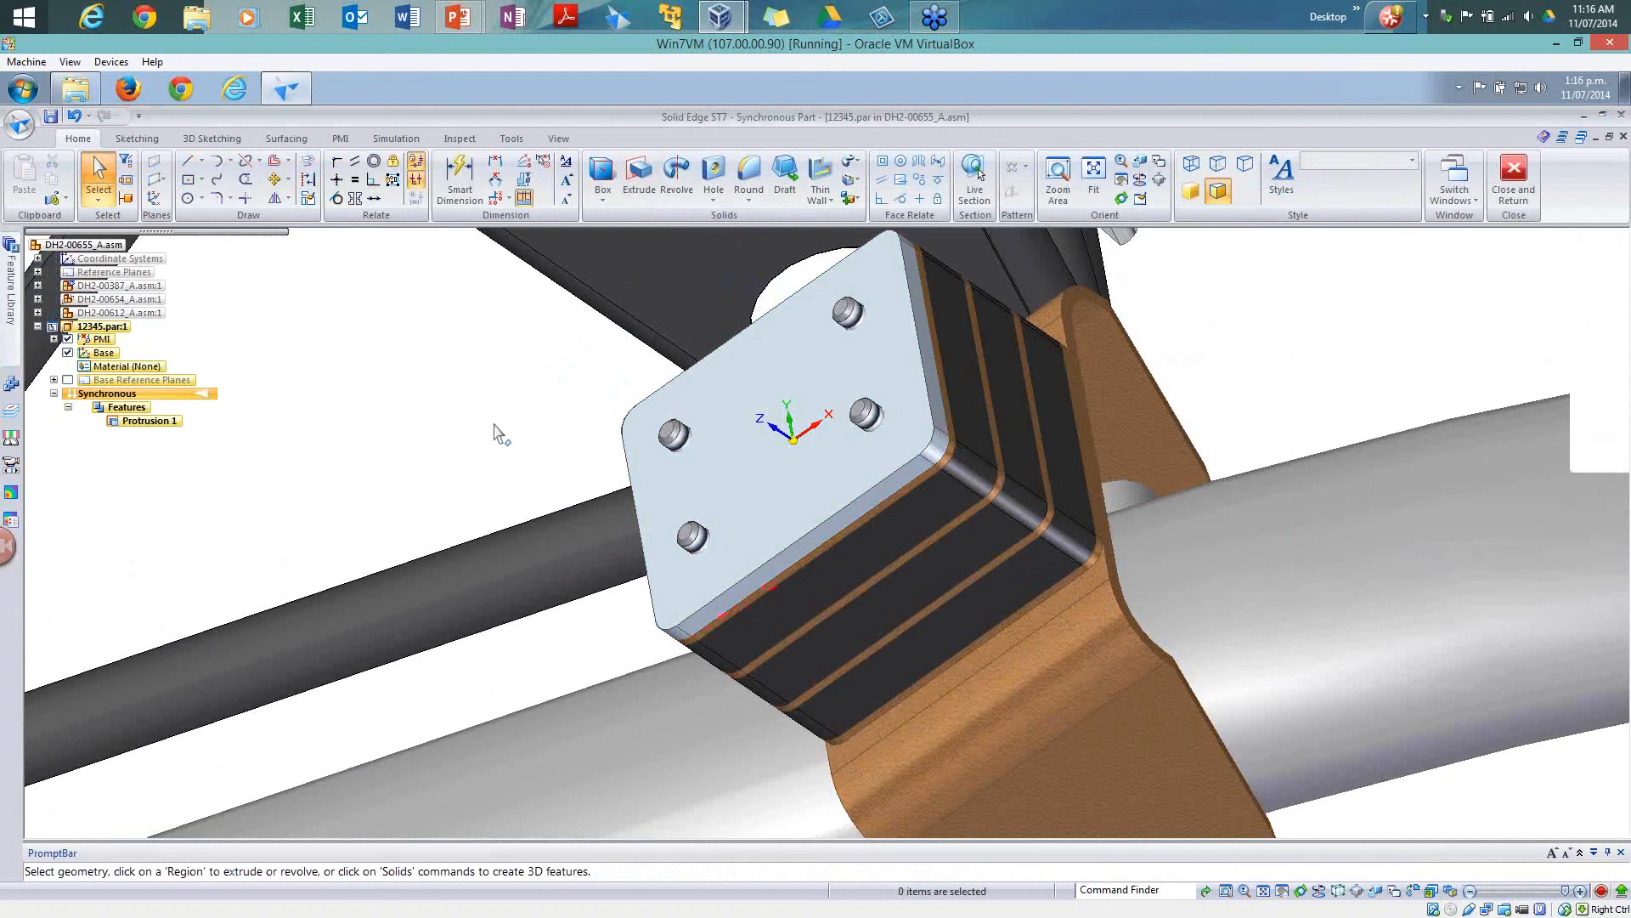
middle_click_drag(571, 407, 699, 493)
left_click(734, 681)
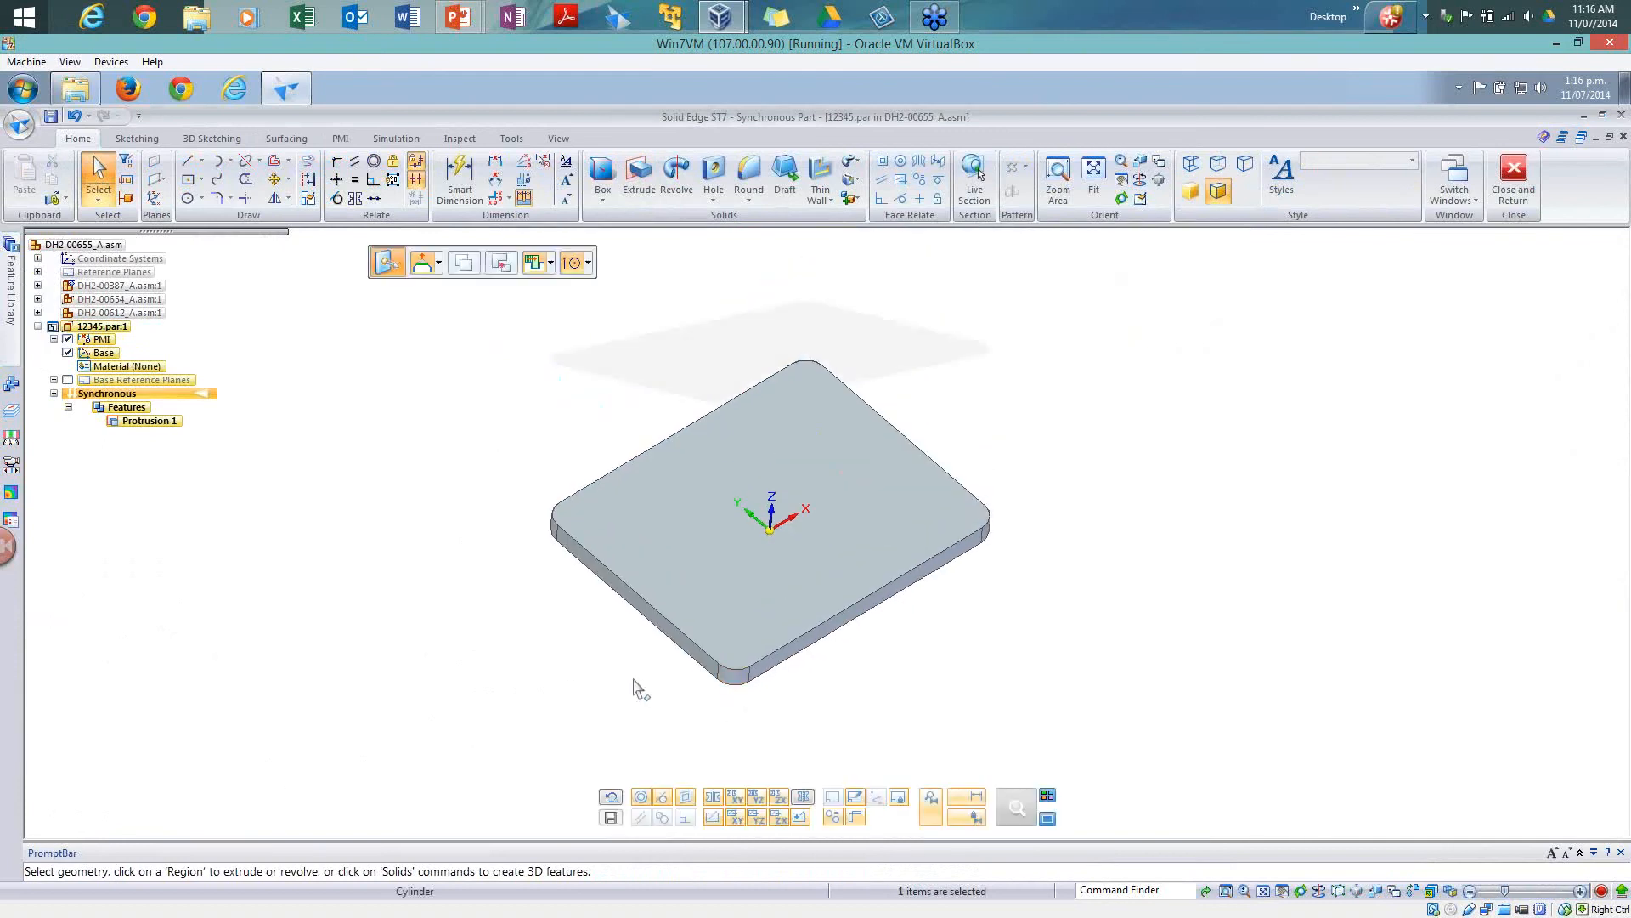
left_click(993, 537, "ctrl")
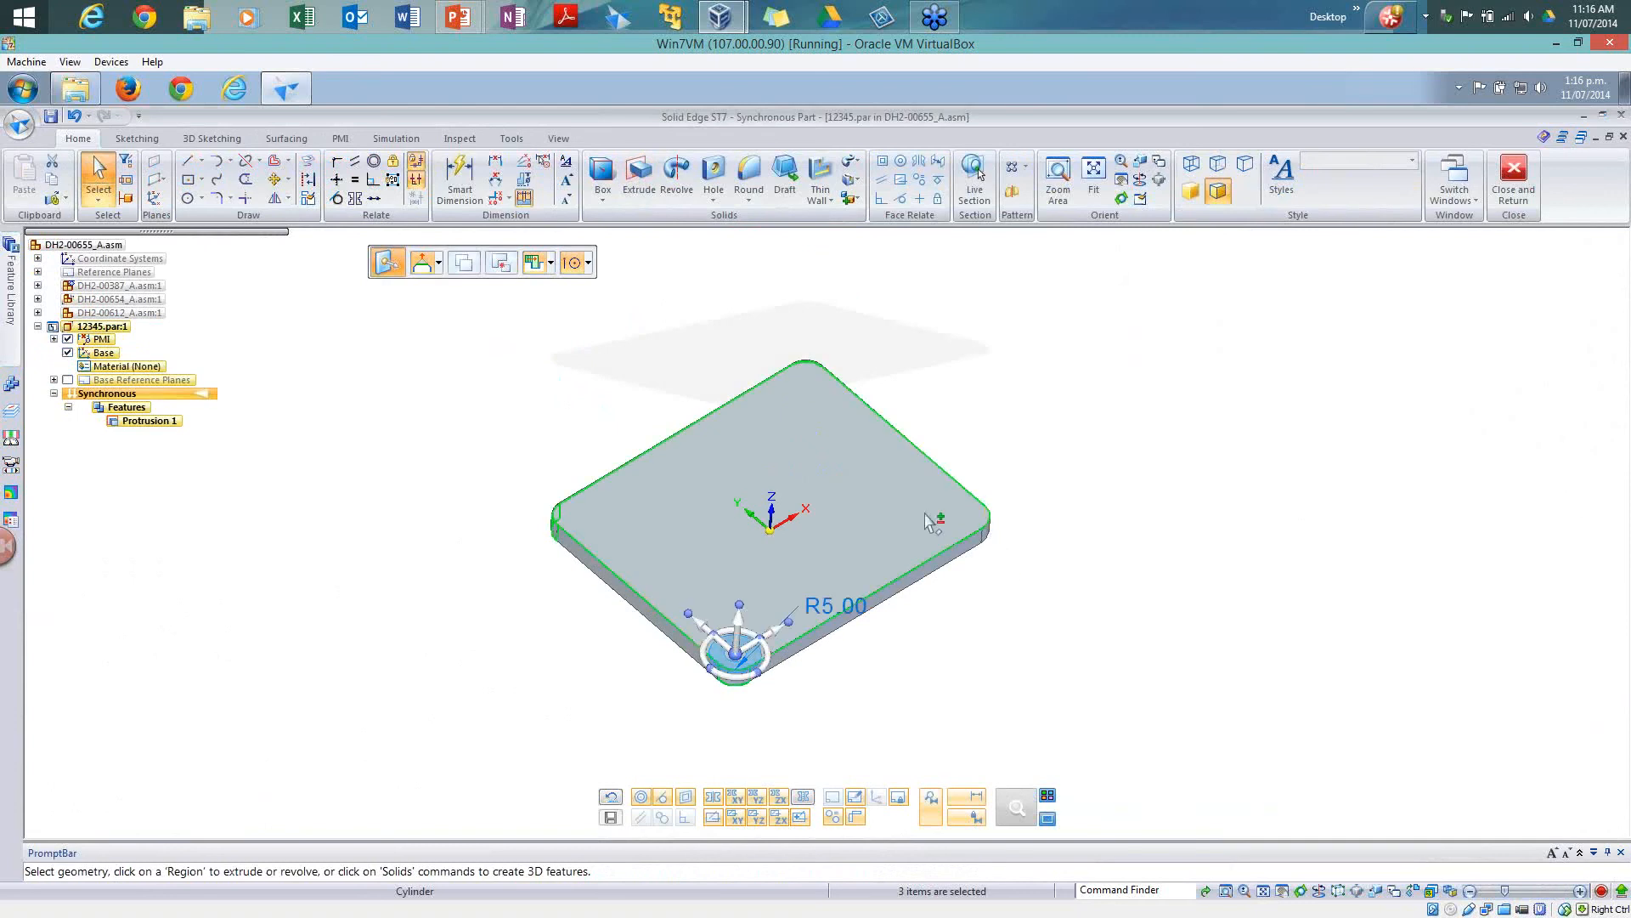
middle_click_drag(910, 456, 844, 456)
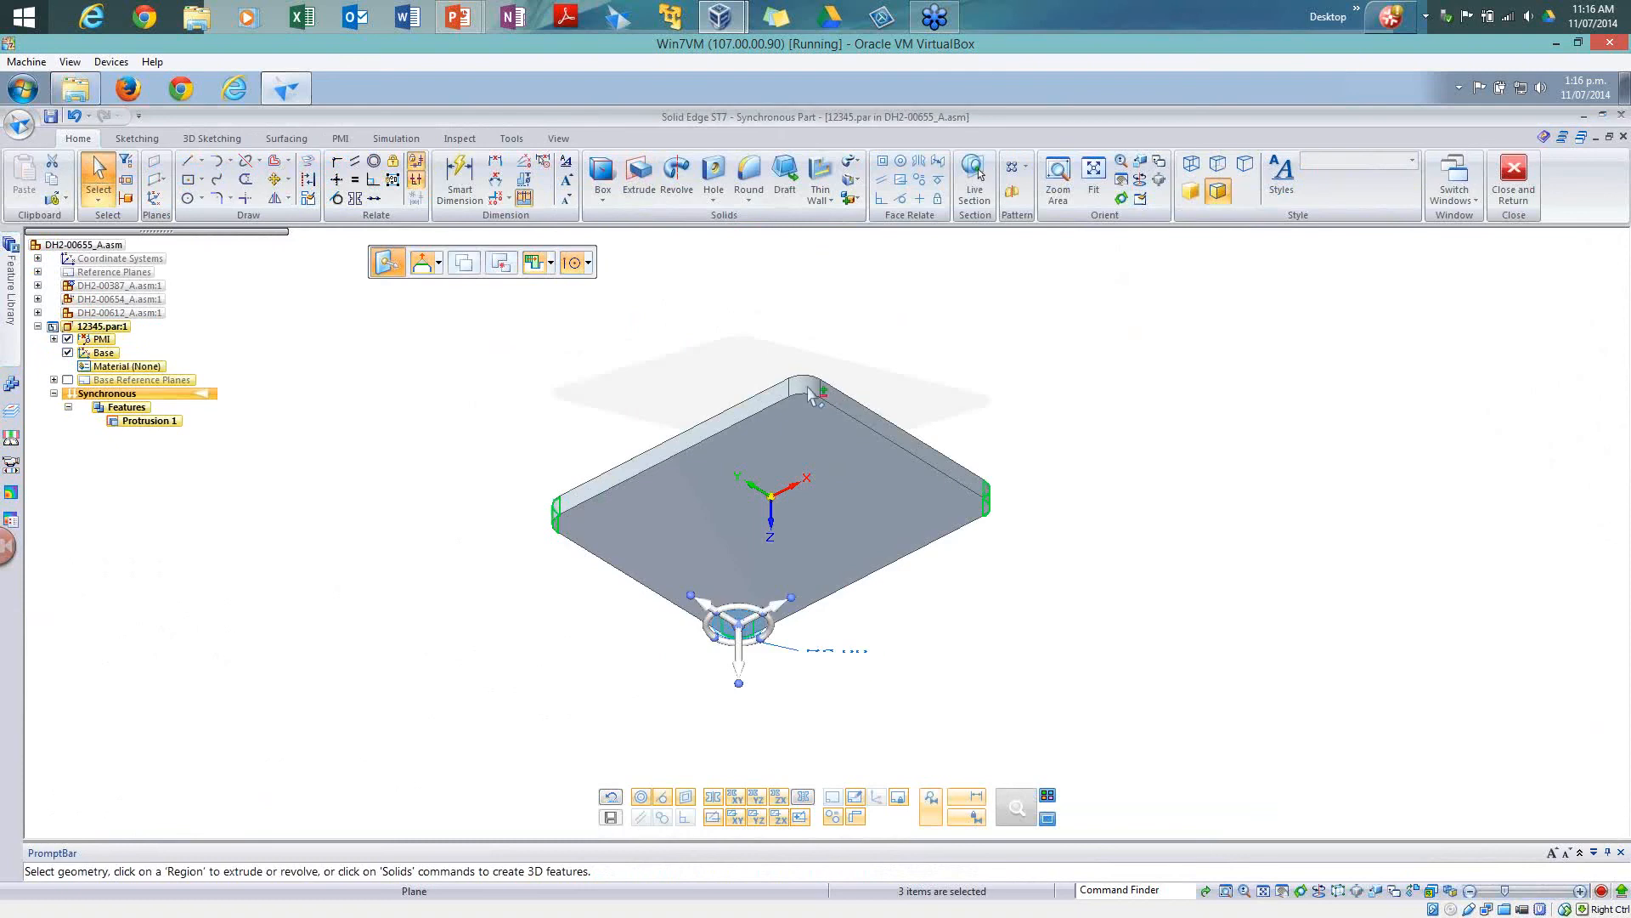
left_click(806, 390, "ctrl")
key("Delete")
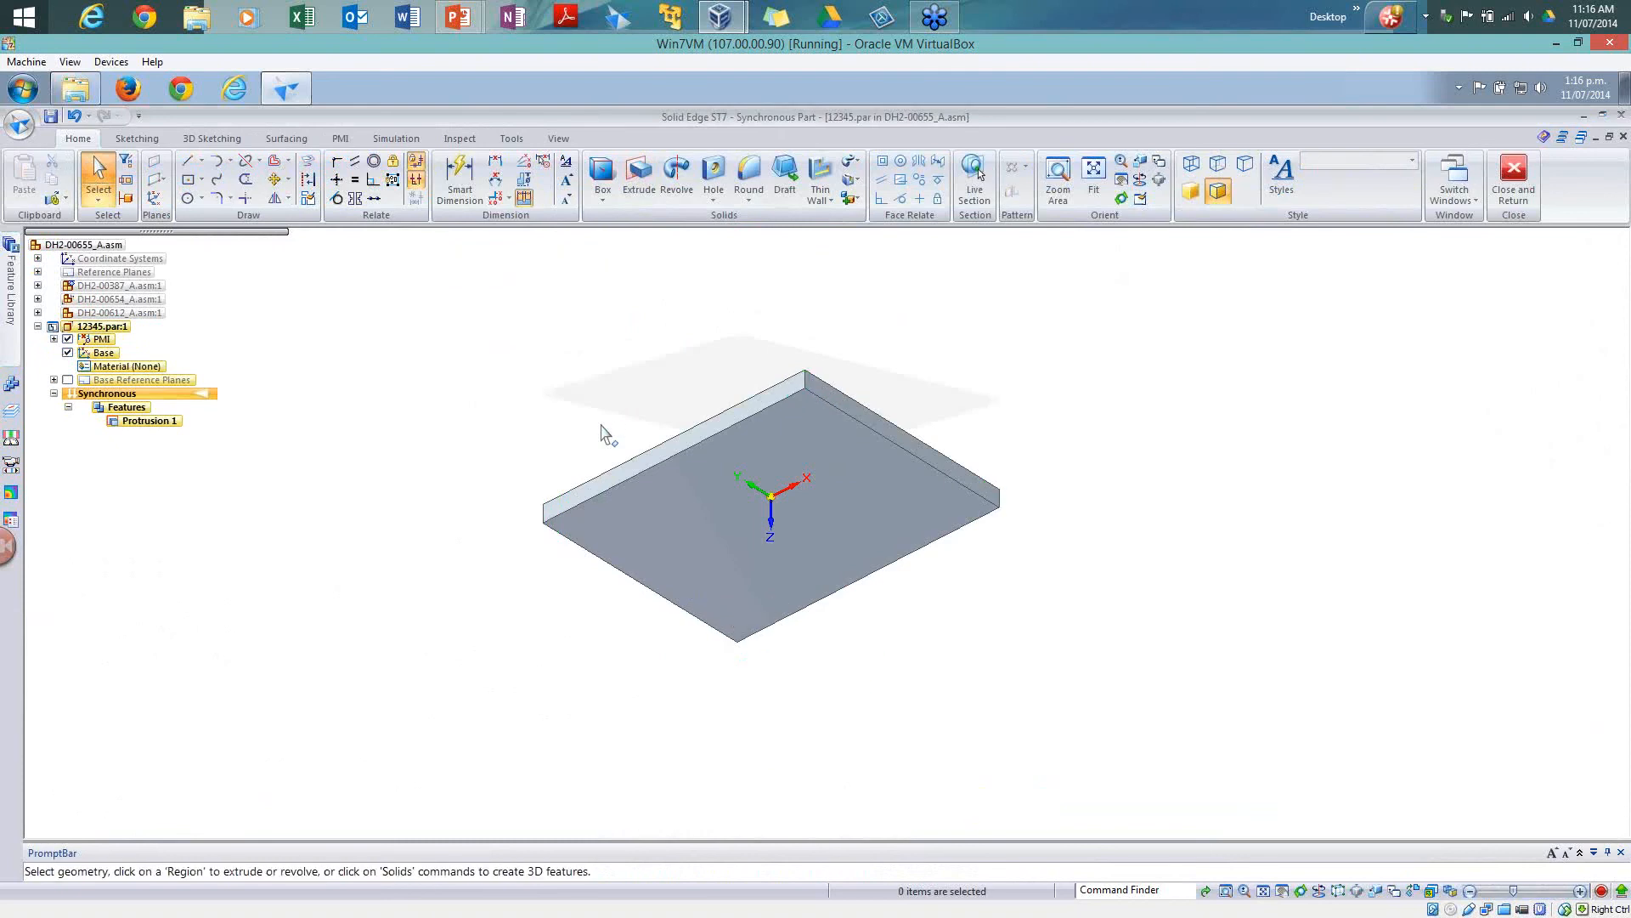
Step: Show the surrounding assembly components again with the plate seen from its upper side
middle_click_drag(601, 425, 653, 467)
key("ctrl+j")
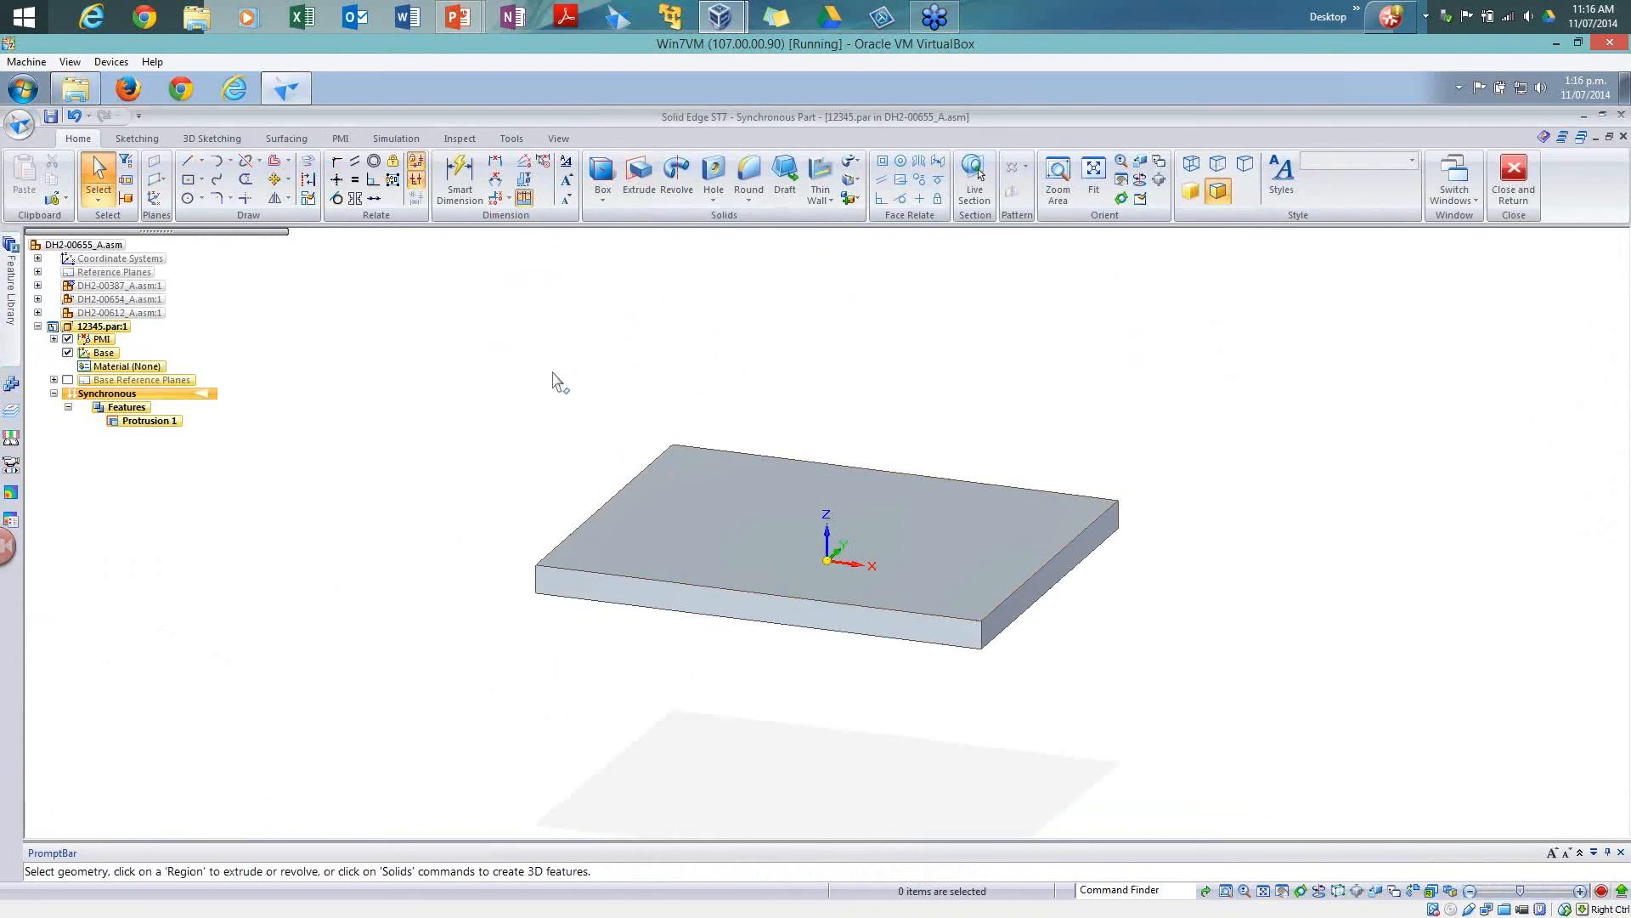
key("ctrl+shift+p")
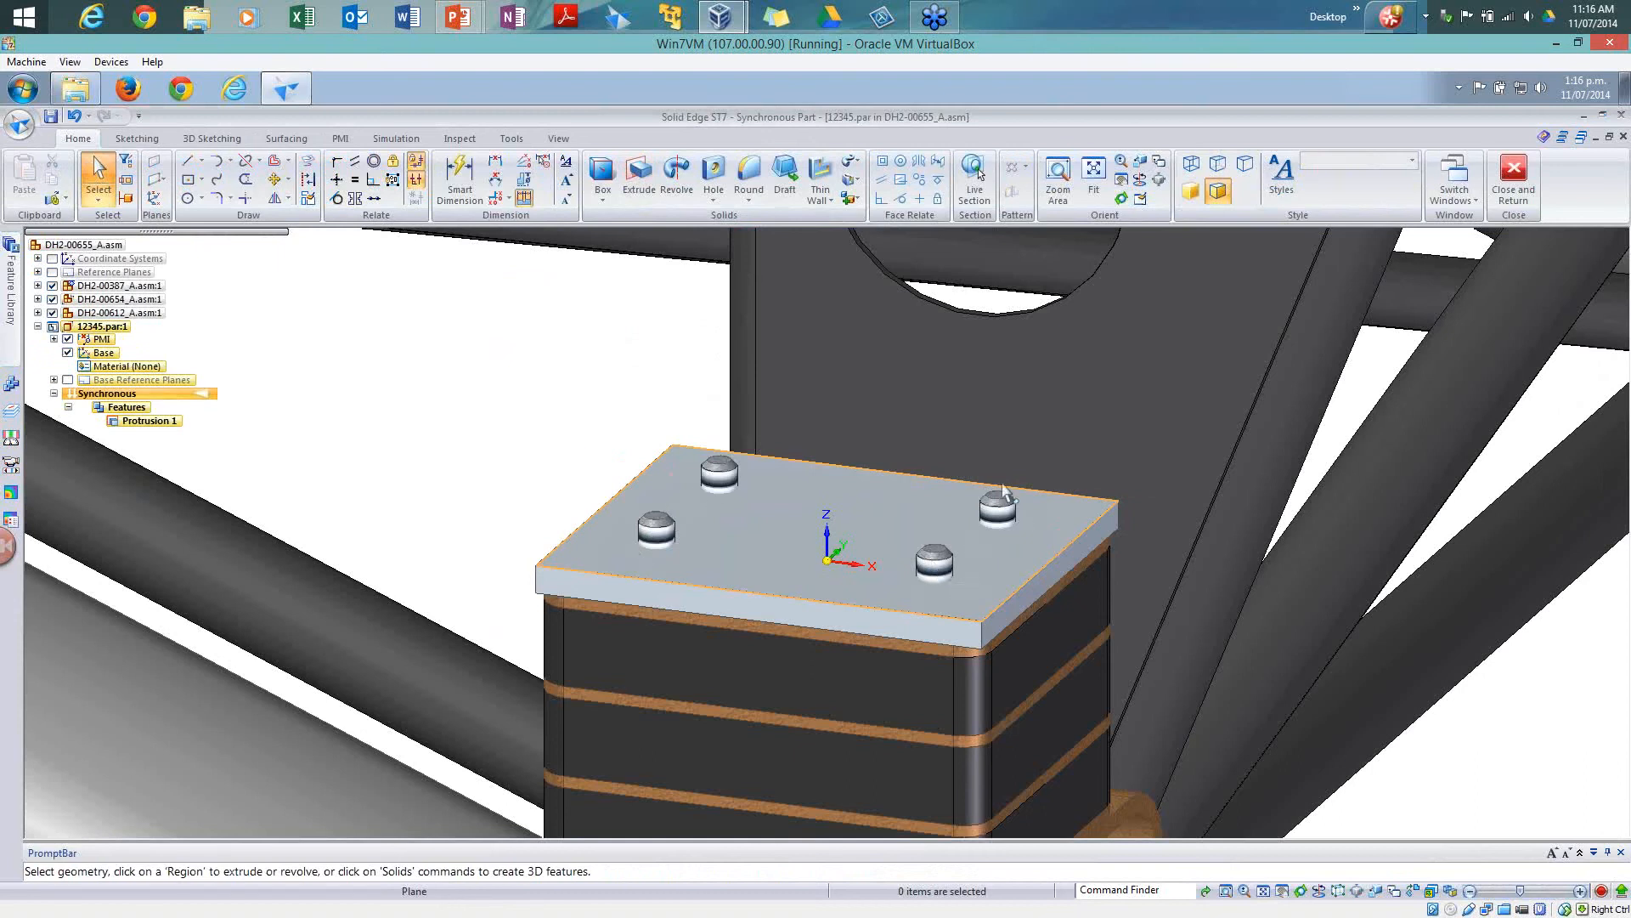
Step: Start 3D Measure and enable Radius of Curvature, Surface Area and Volume in the measurement options
left_click(459, 139)
left_click(196, 181)
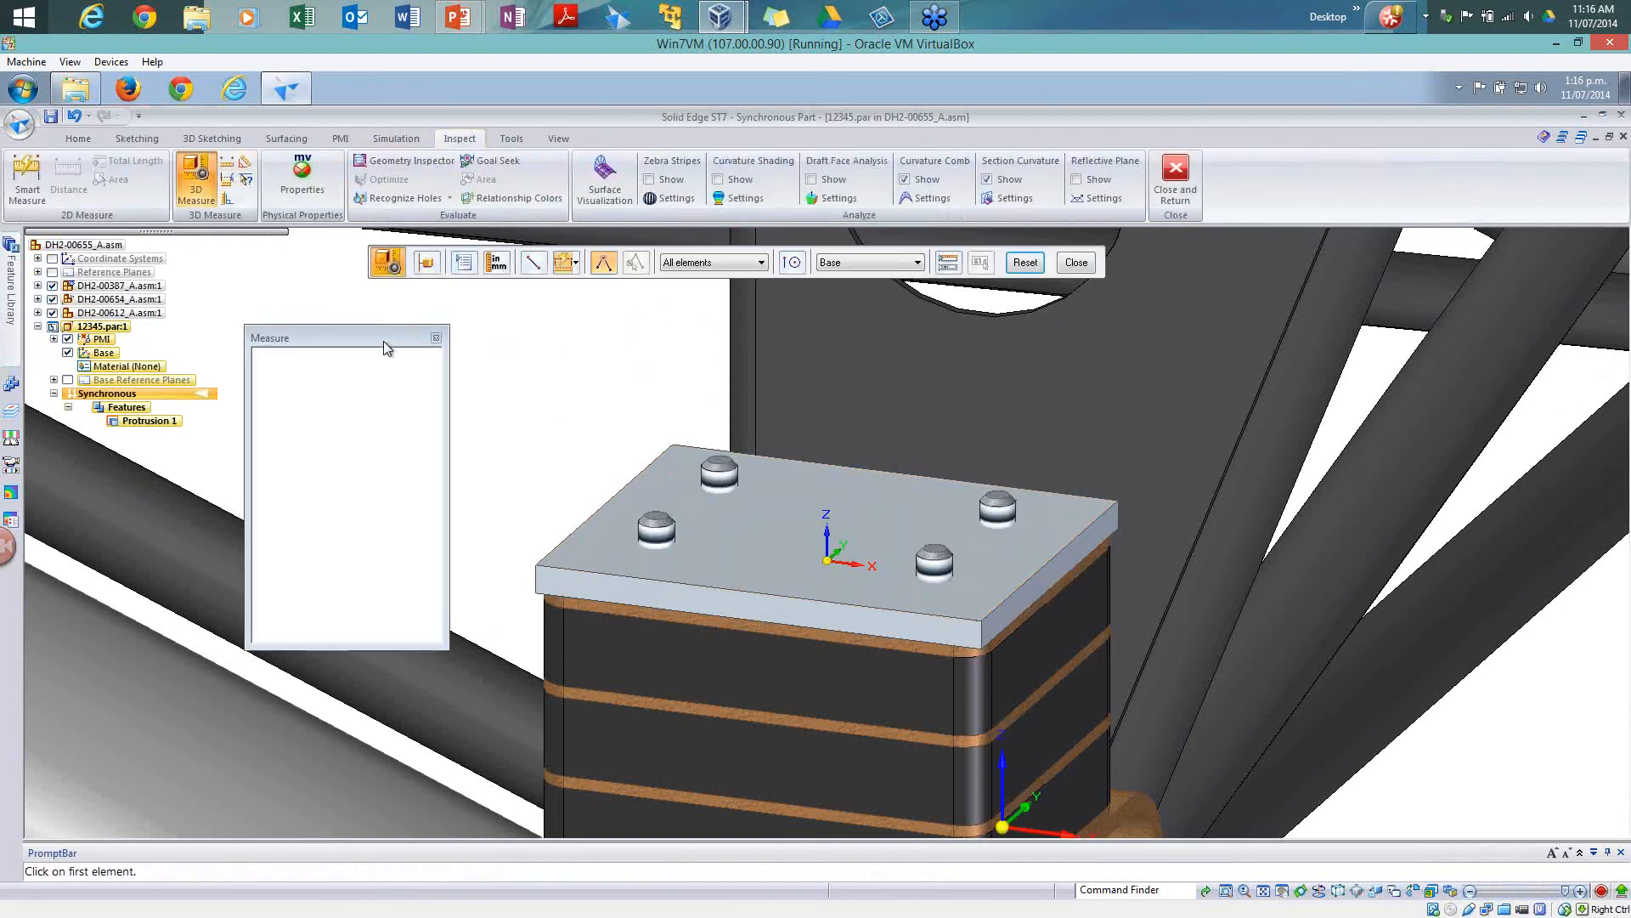
left_click(577, 264)
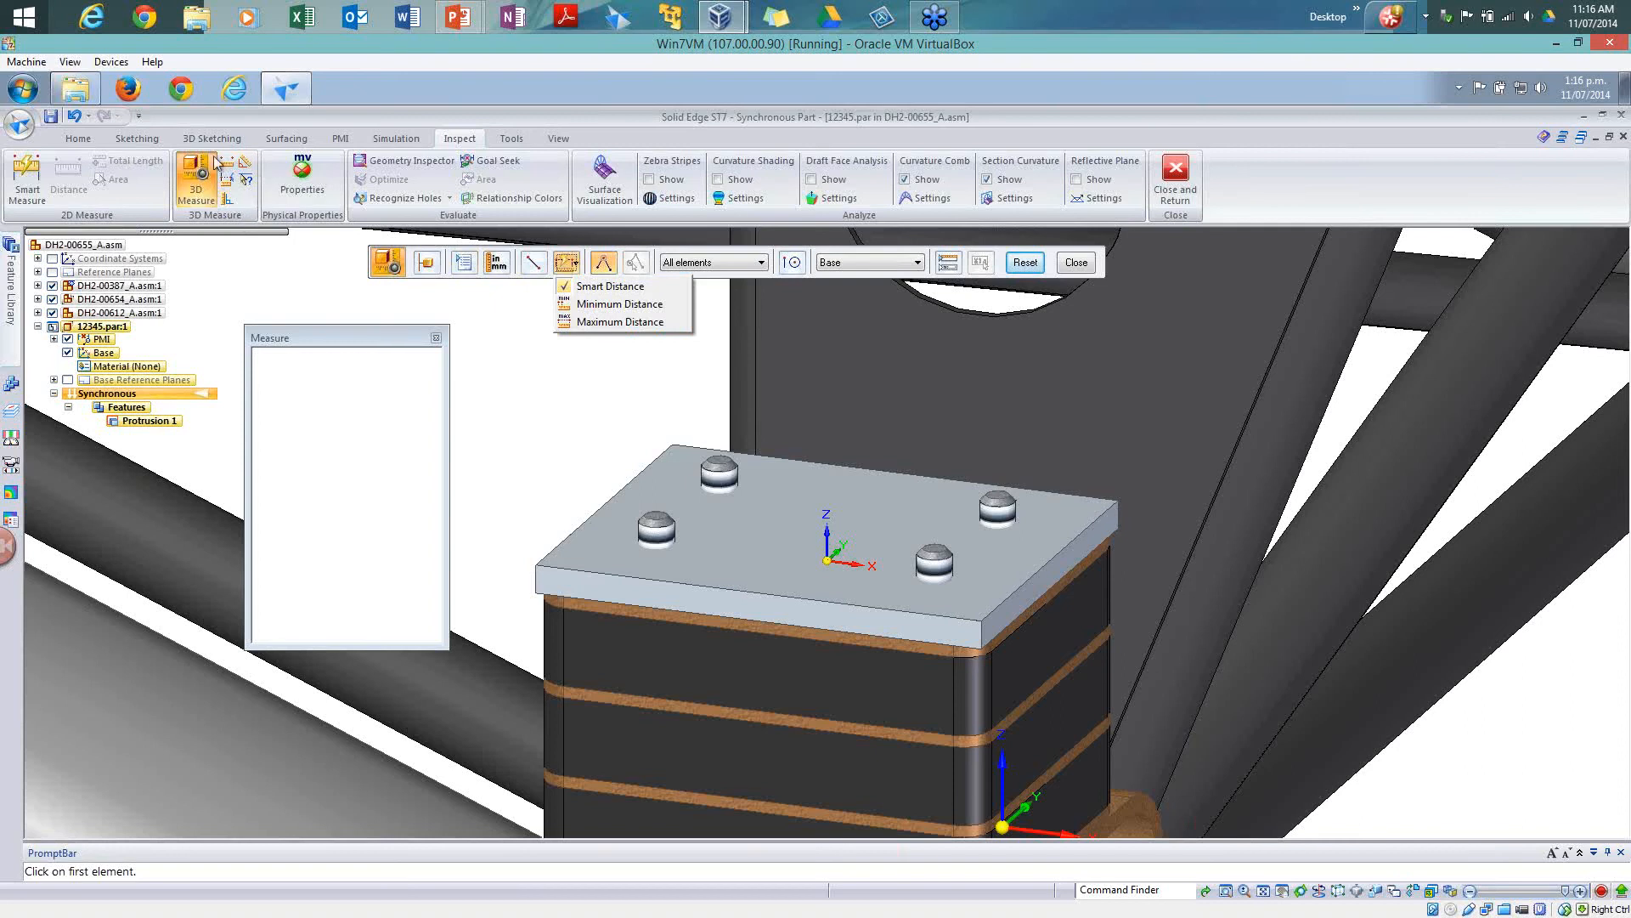
left_click(465, 267)
left_click(465, 265)
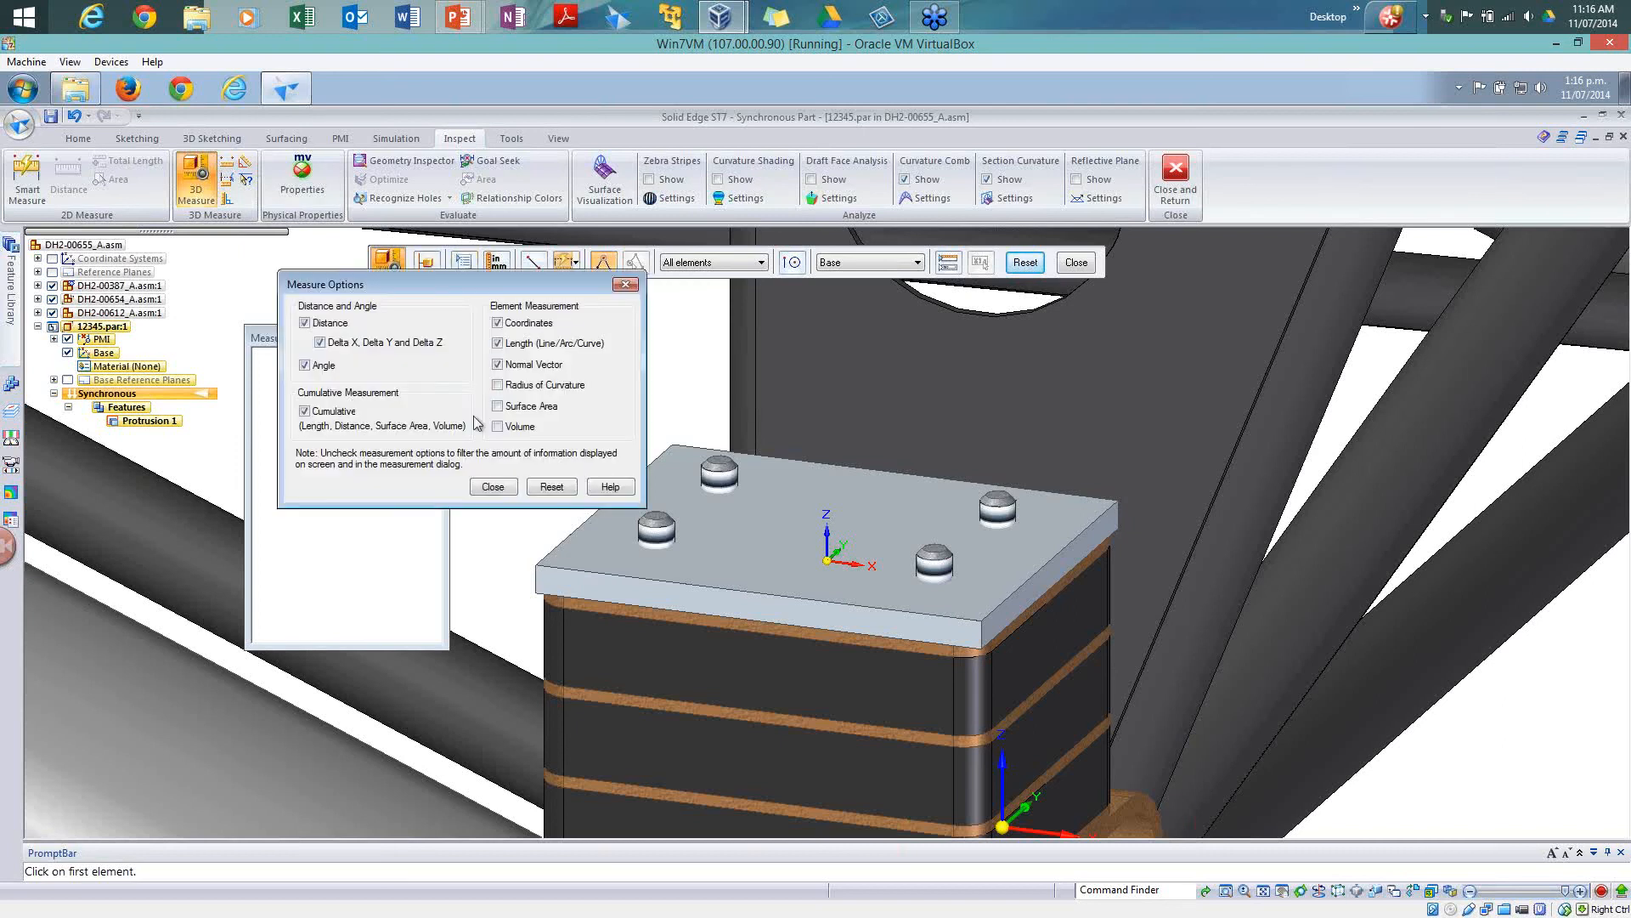
left_click(513, 388)
left_click(514, 405)
left_click(510, 430)
left_click(493, 486)
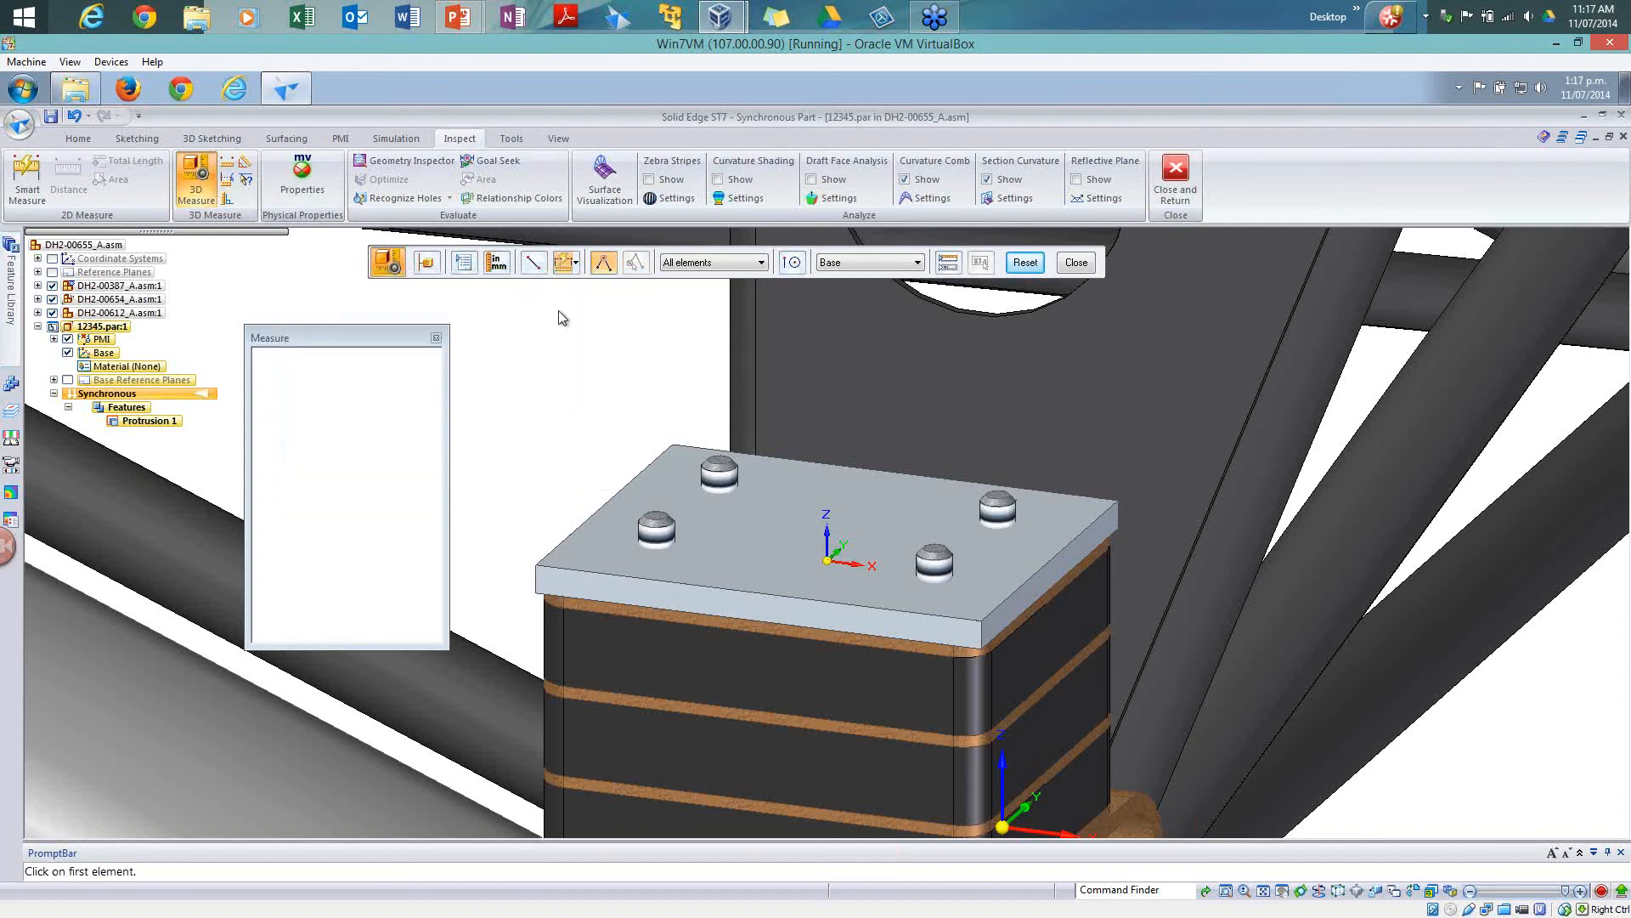
Step: Measure point to point from the plate's near corner to the centre of the nearest stud and examine the X, Y and Z offsets
left_click(534, 263)
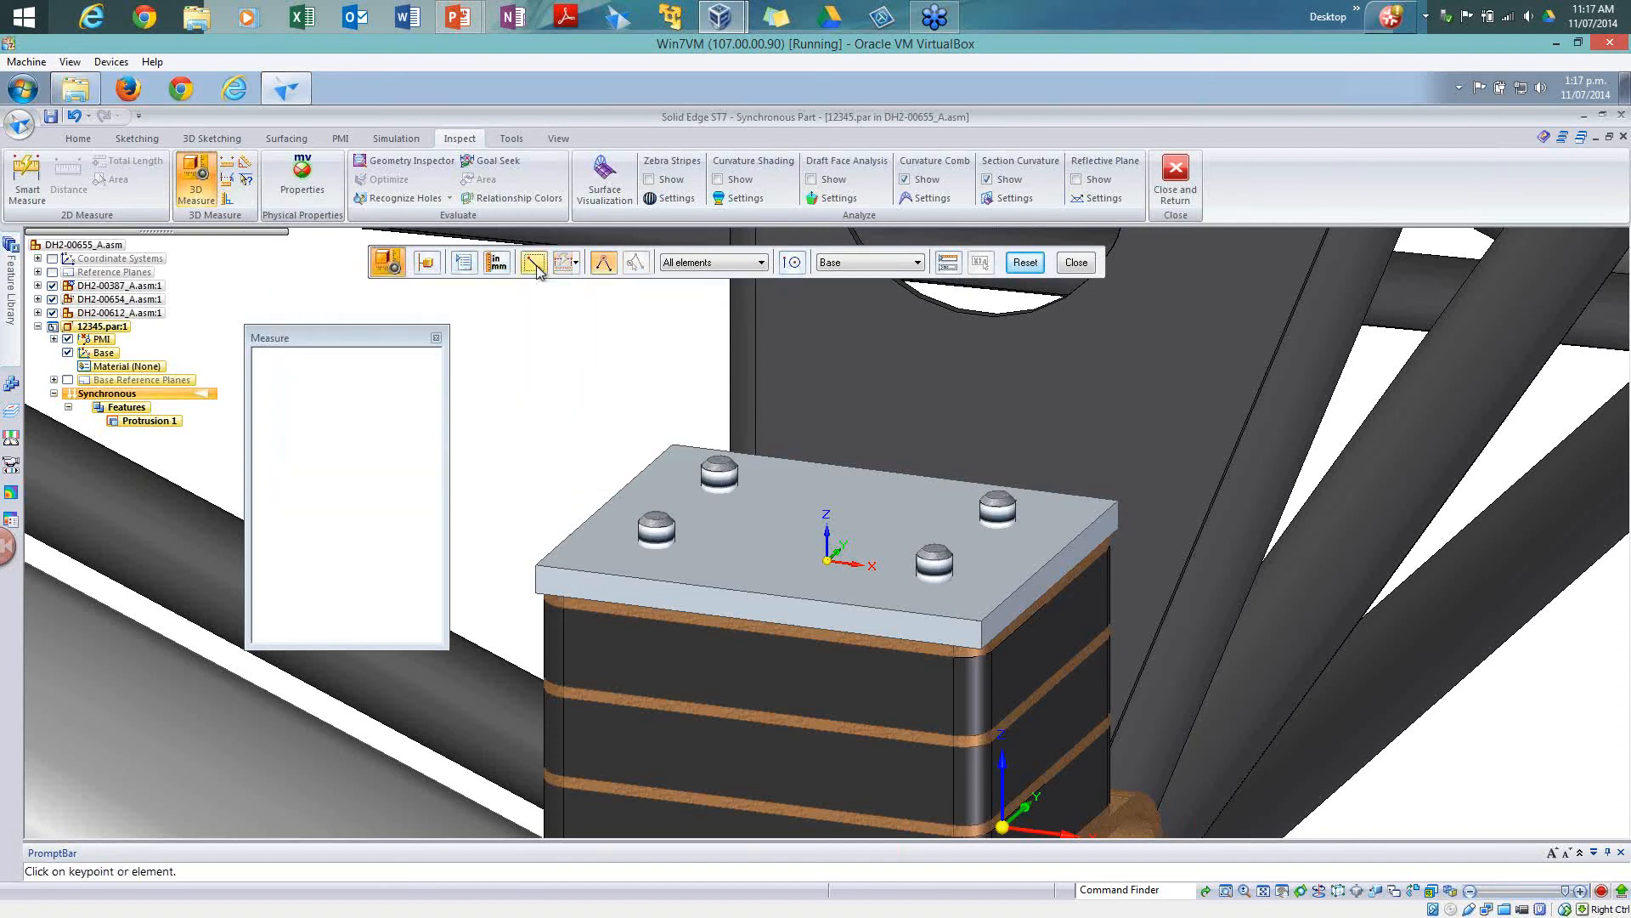
left_click(603, 264)
left_click(537, 566)
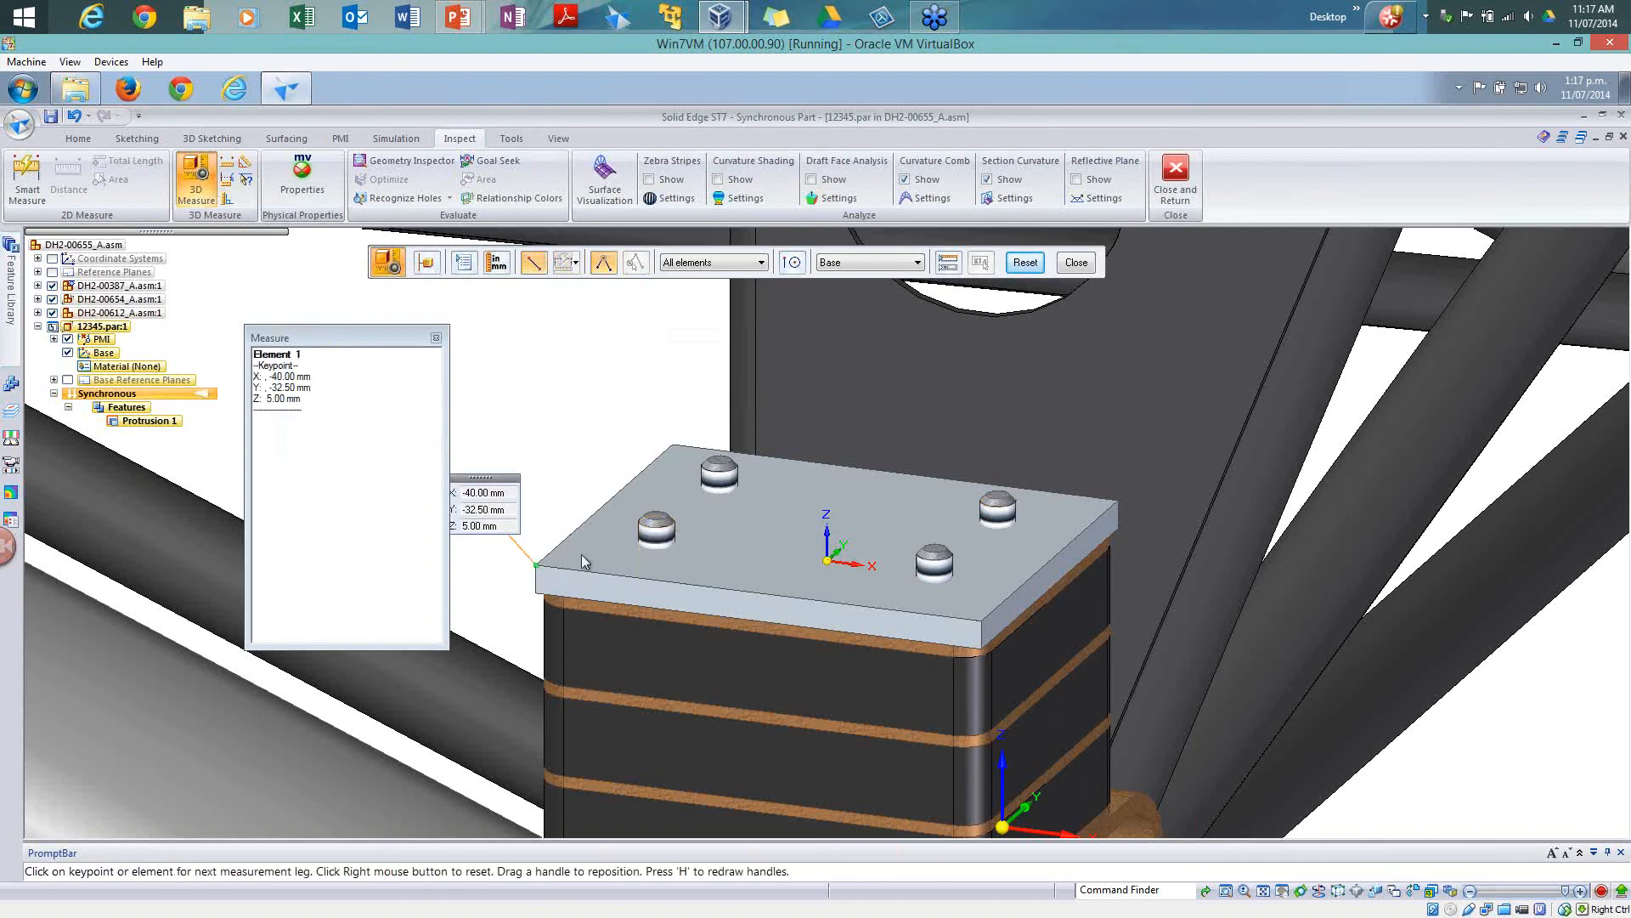
left_click(651, 525)
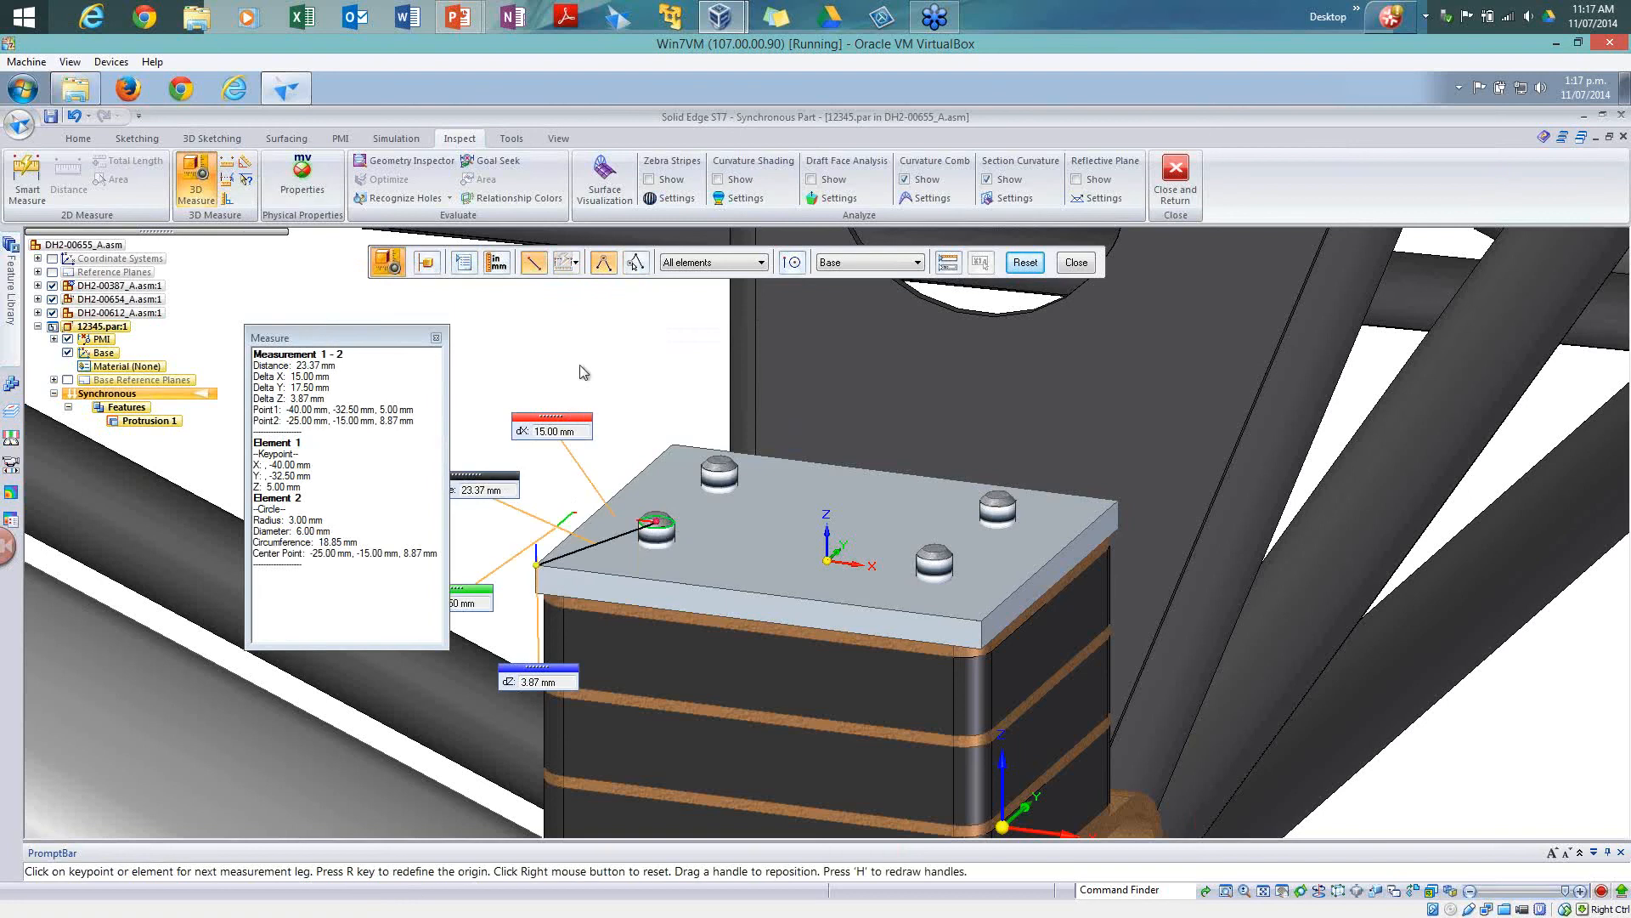
left_click_drag(391, 340, 344, 338)
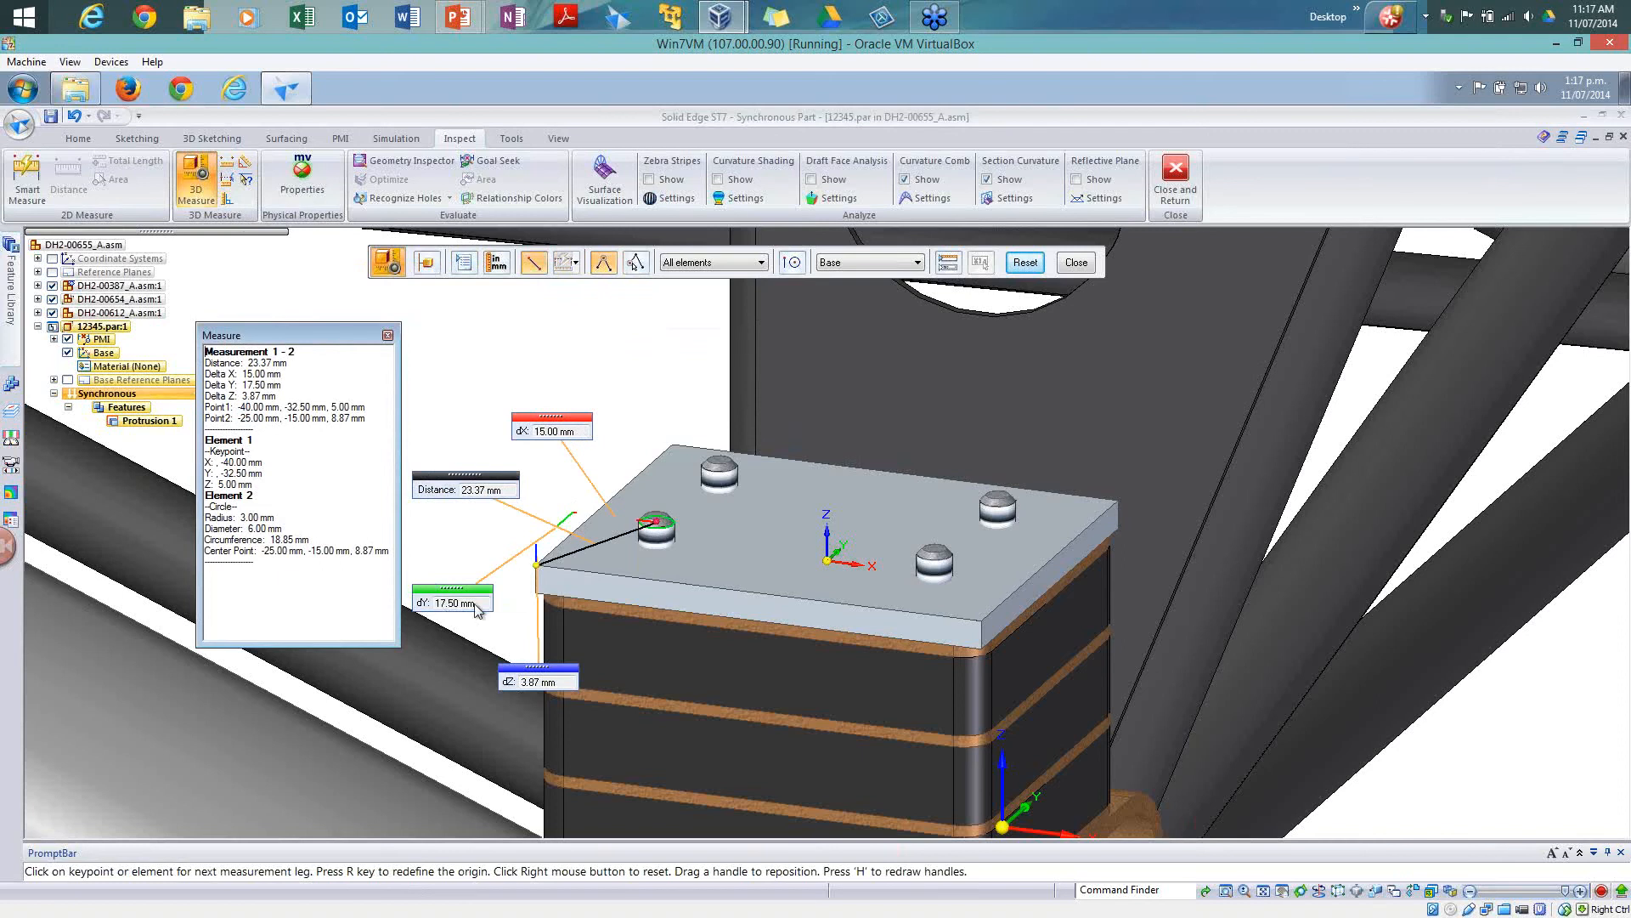
middle_click_drag(489, 433, 601, 354)
scroll(652, 554, "down", 1)
scroll(653, 554, "down", 2)
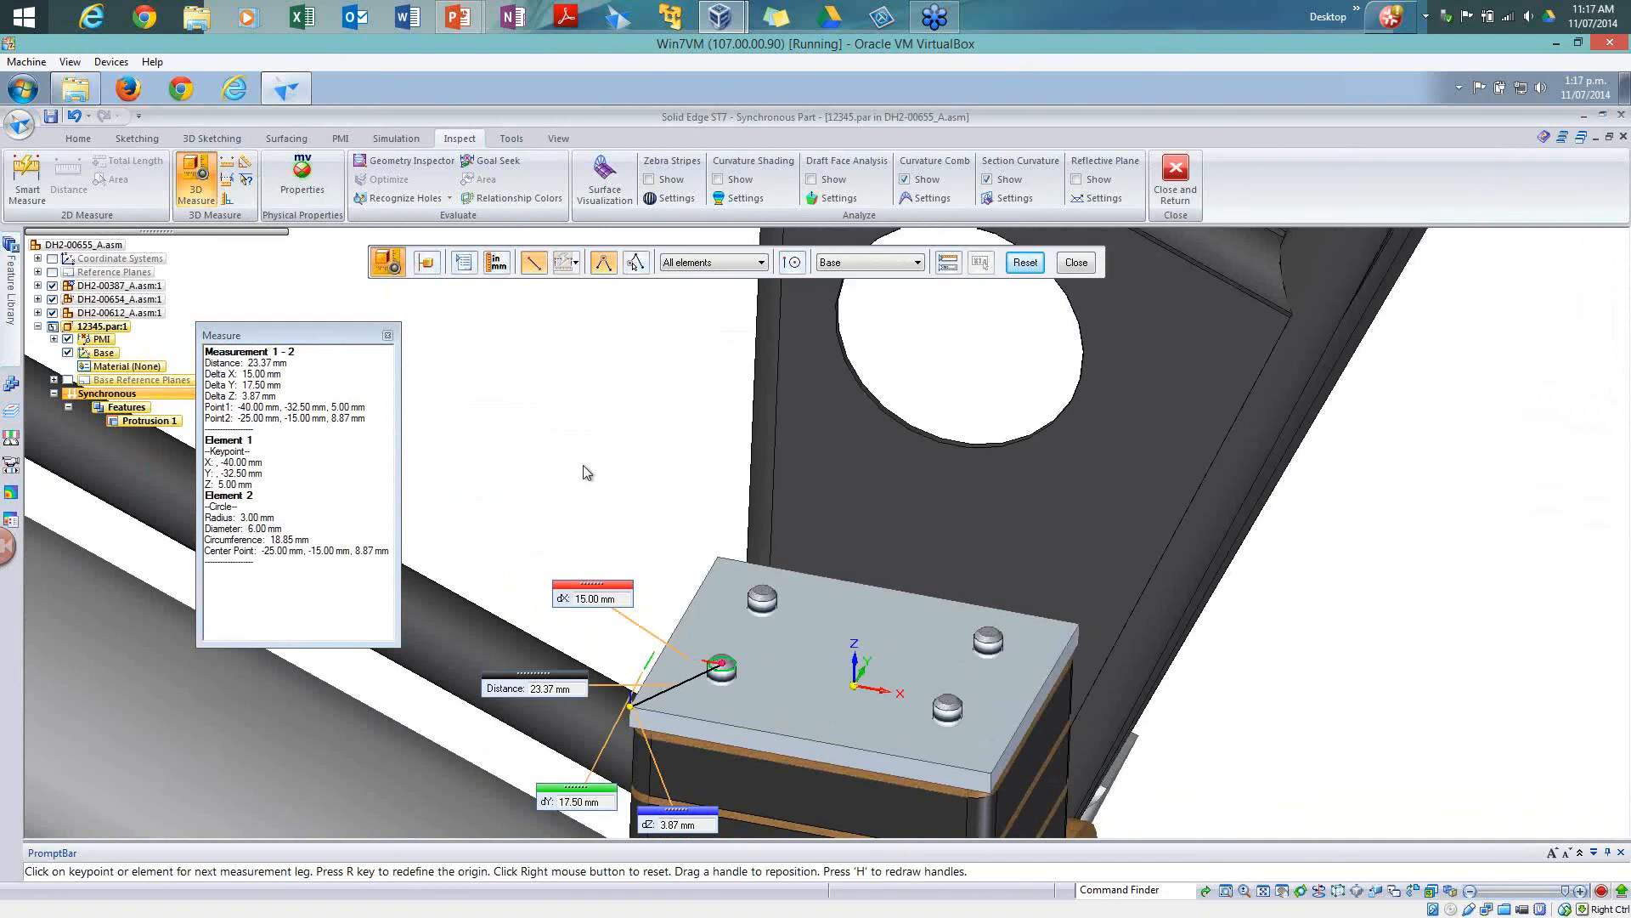
Step: Hide the 3D Measure results window and show it again
left_click(948, 263)
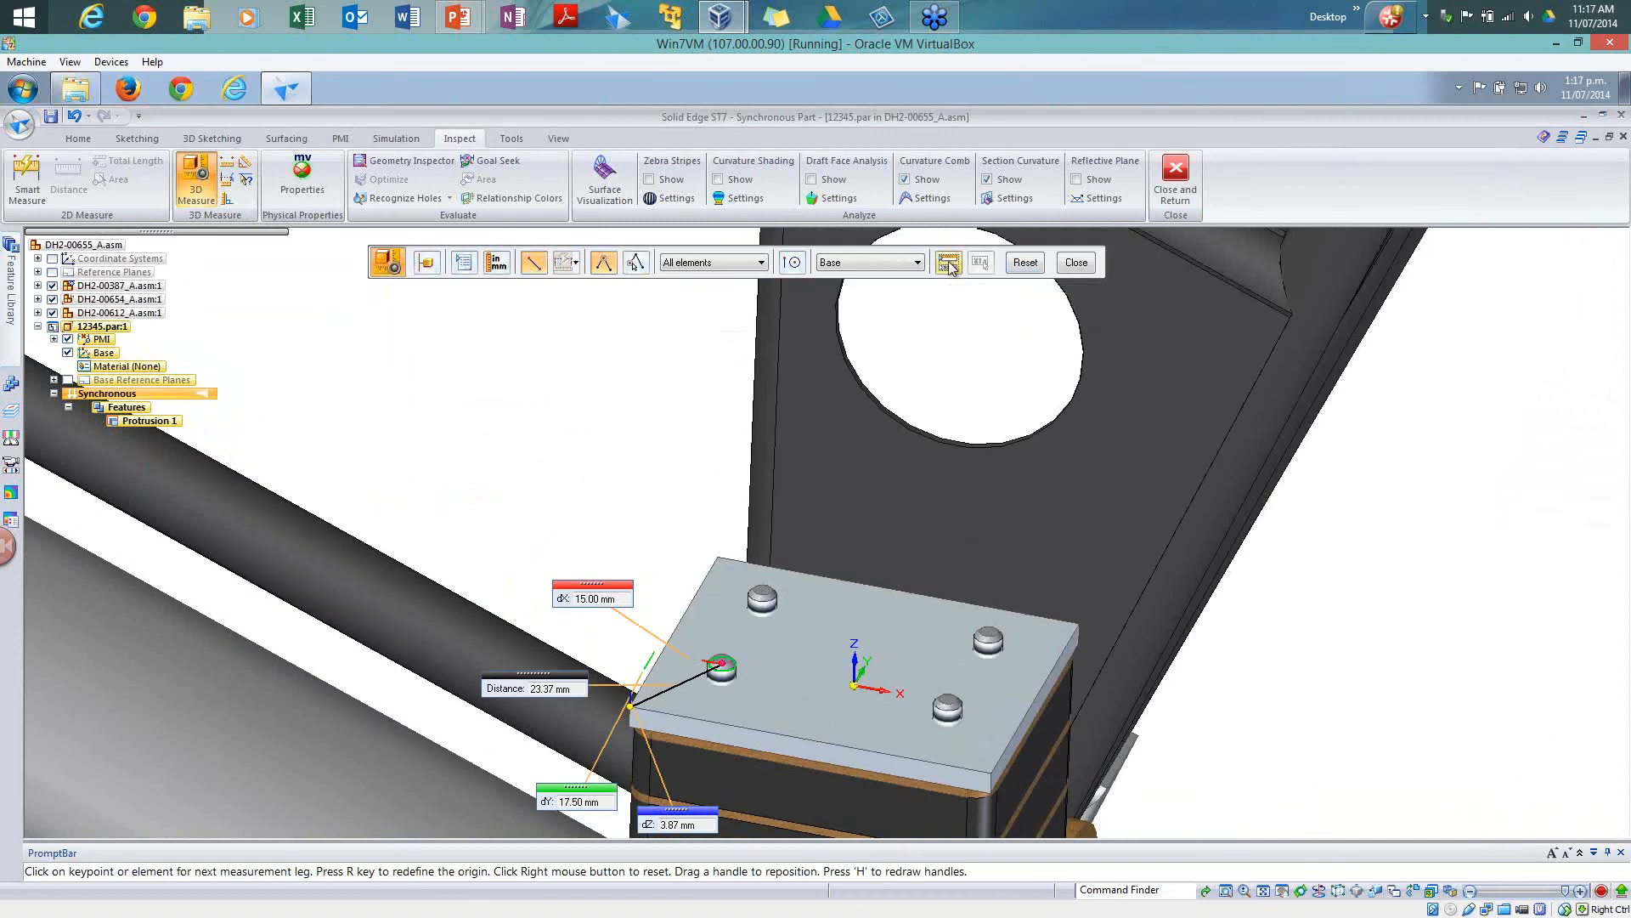
left_click(948, 264)
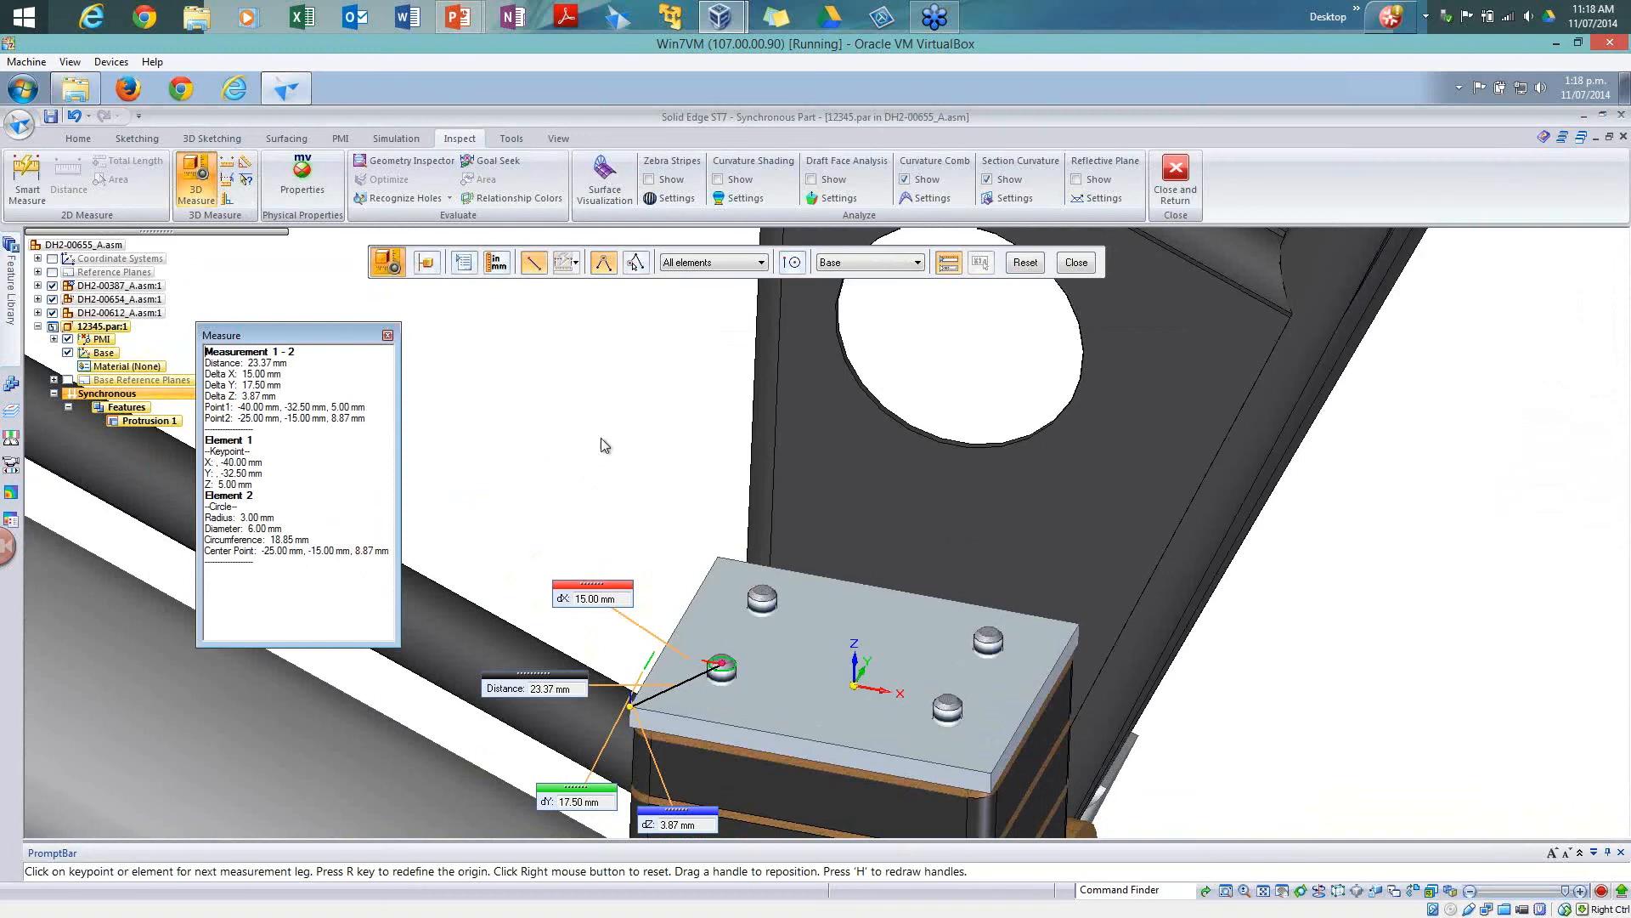
Step: Start a hole, lock it to the plate's top face and open the hole options
left_click(78, 138)
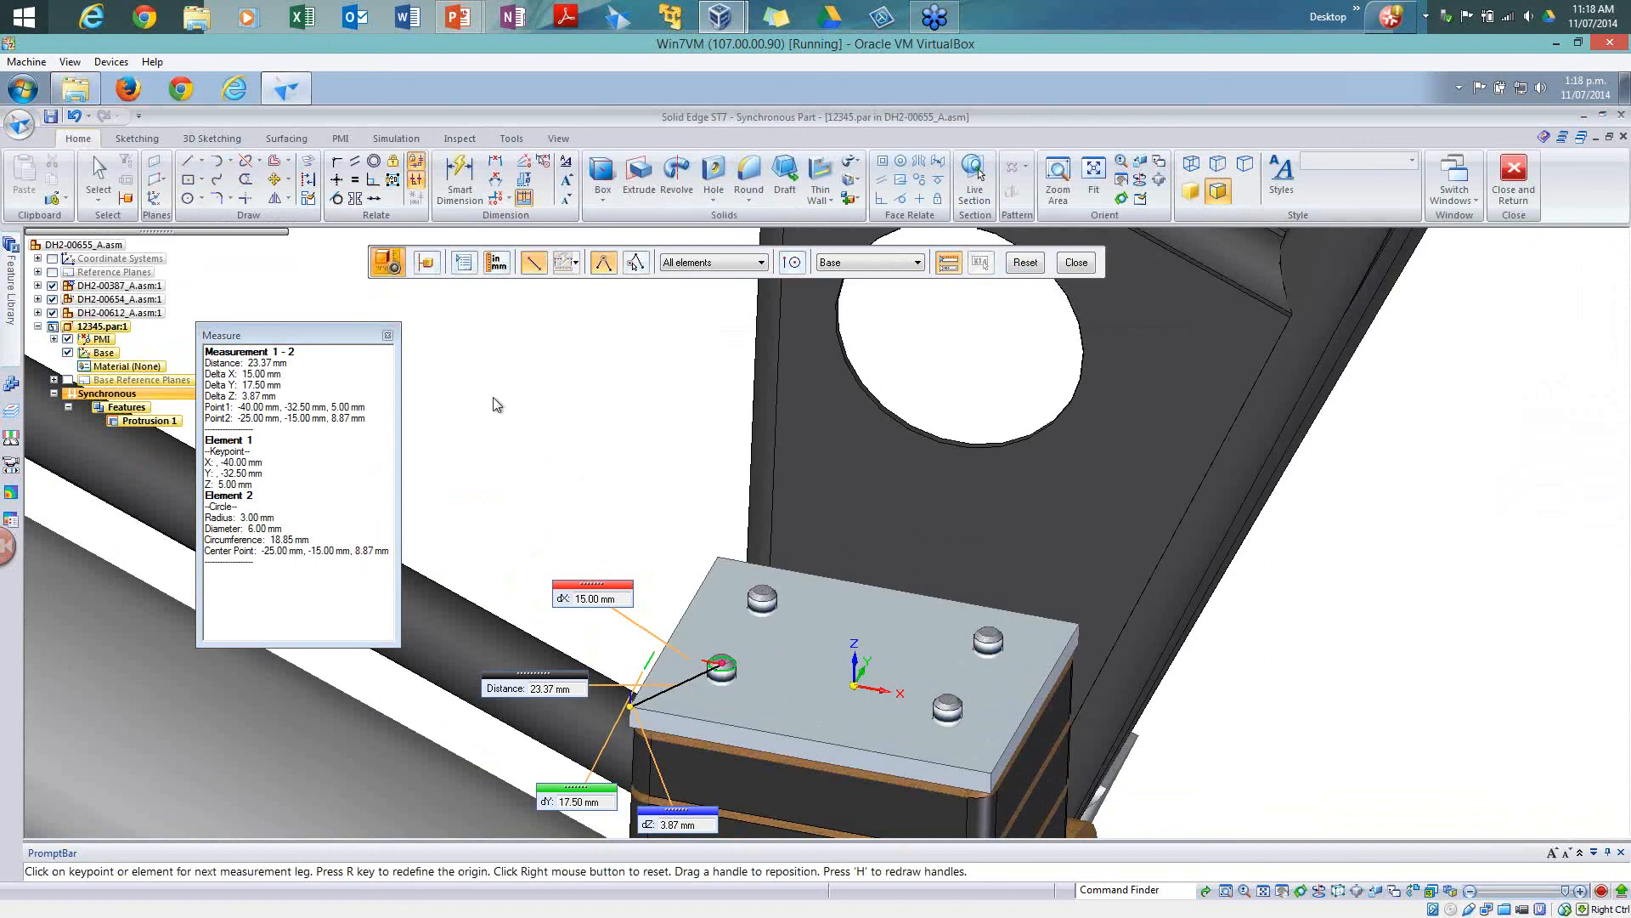
left_click(715, 174)
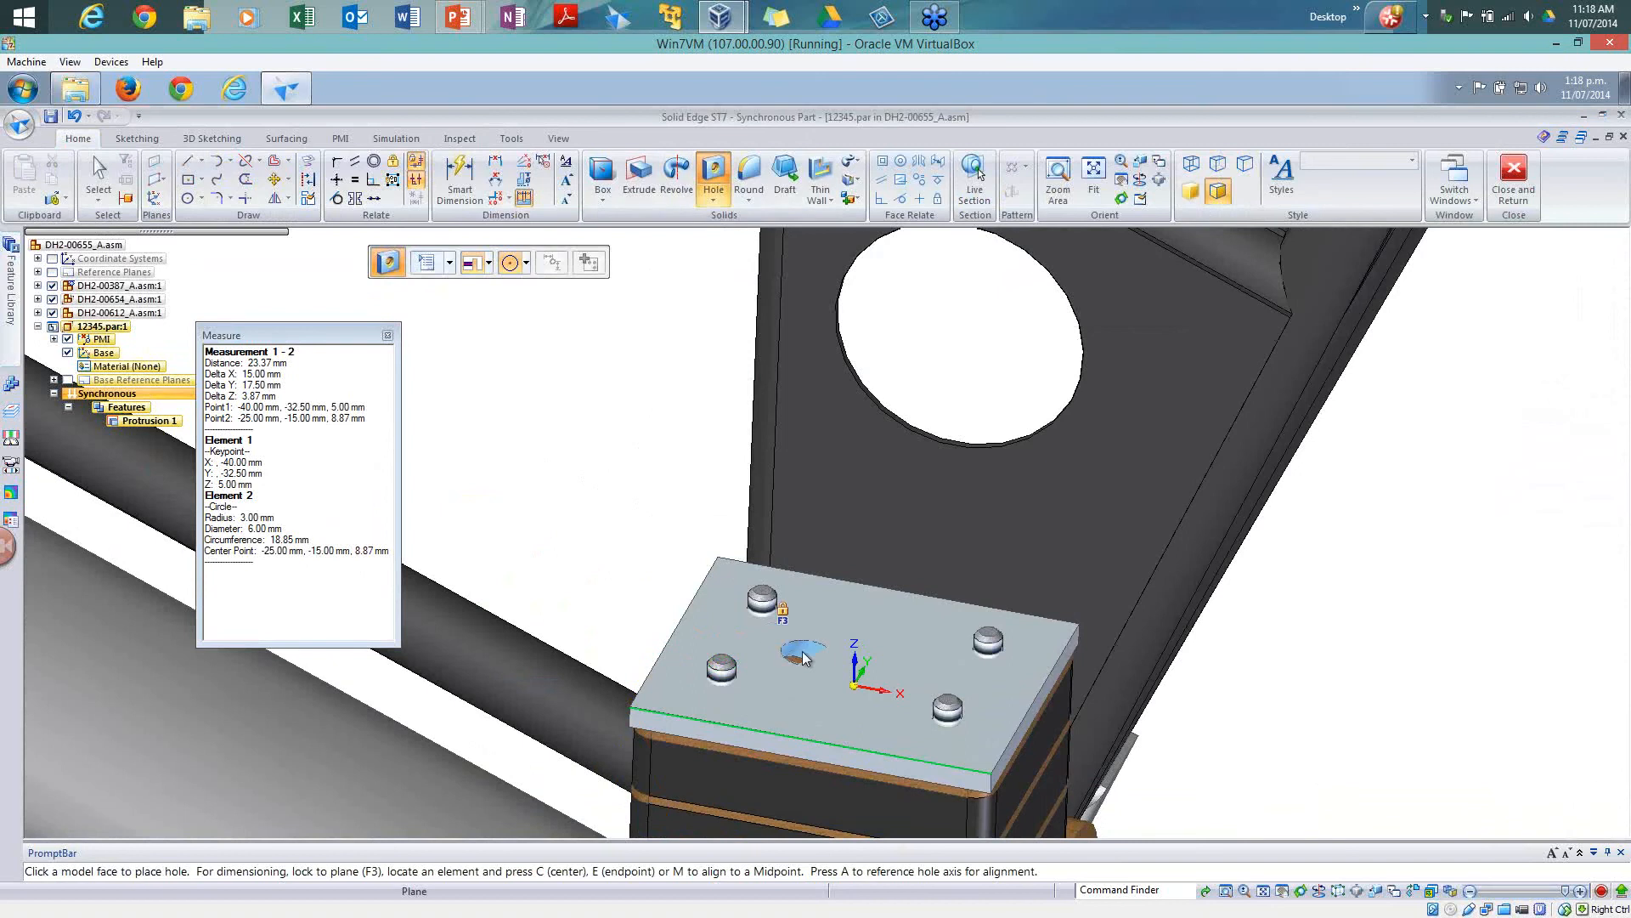
key("F3")
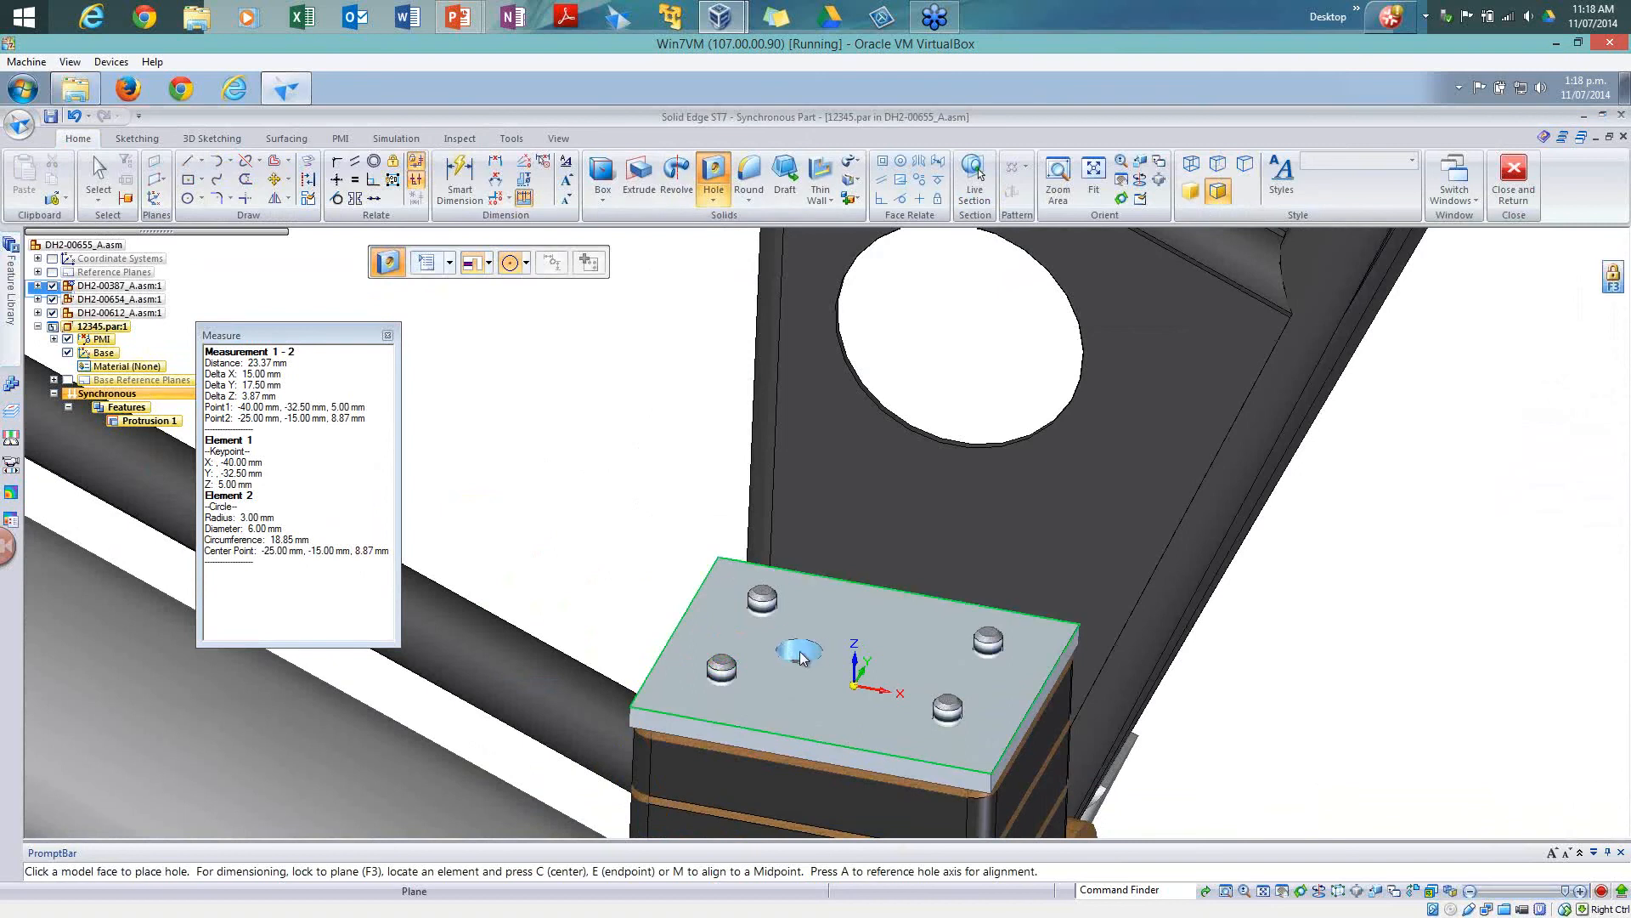
left_click(543, 414)
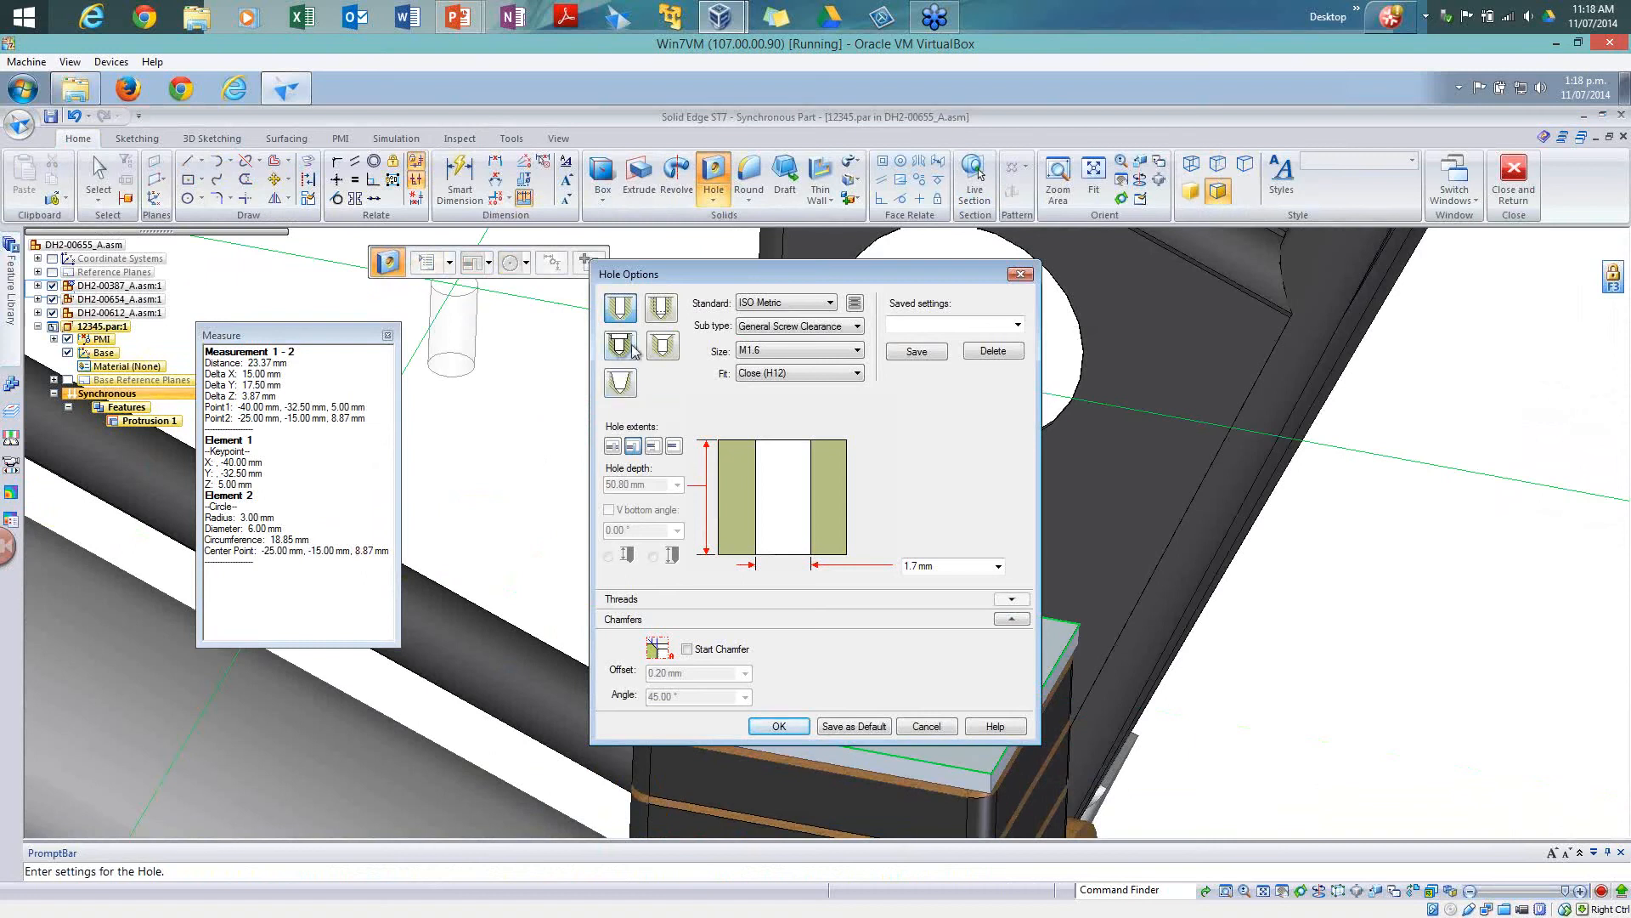
Step: Examine the available hole standards and their spreadsheet files in the Holes subfolder of the Preferences folder in Windows Explorer
left_click(801, 303)
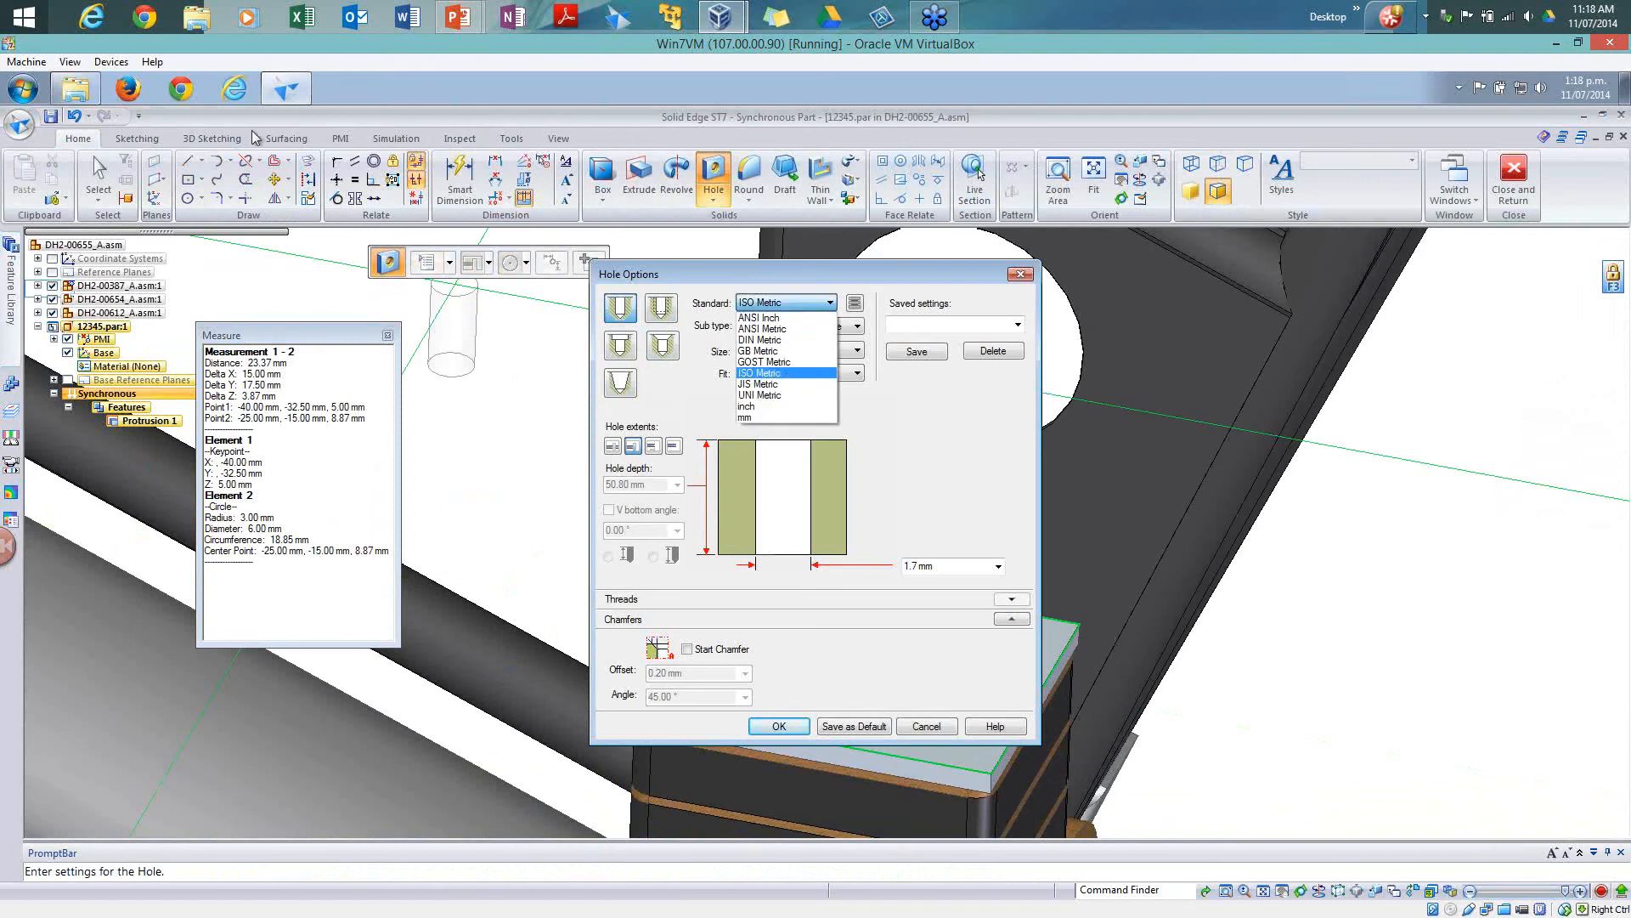
left_click(78, 90)
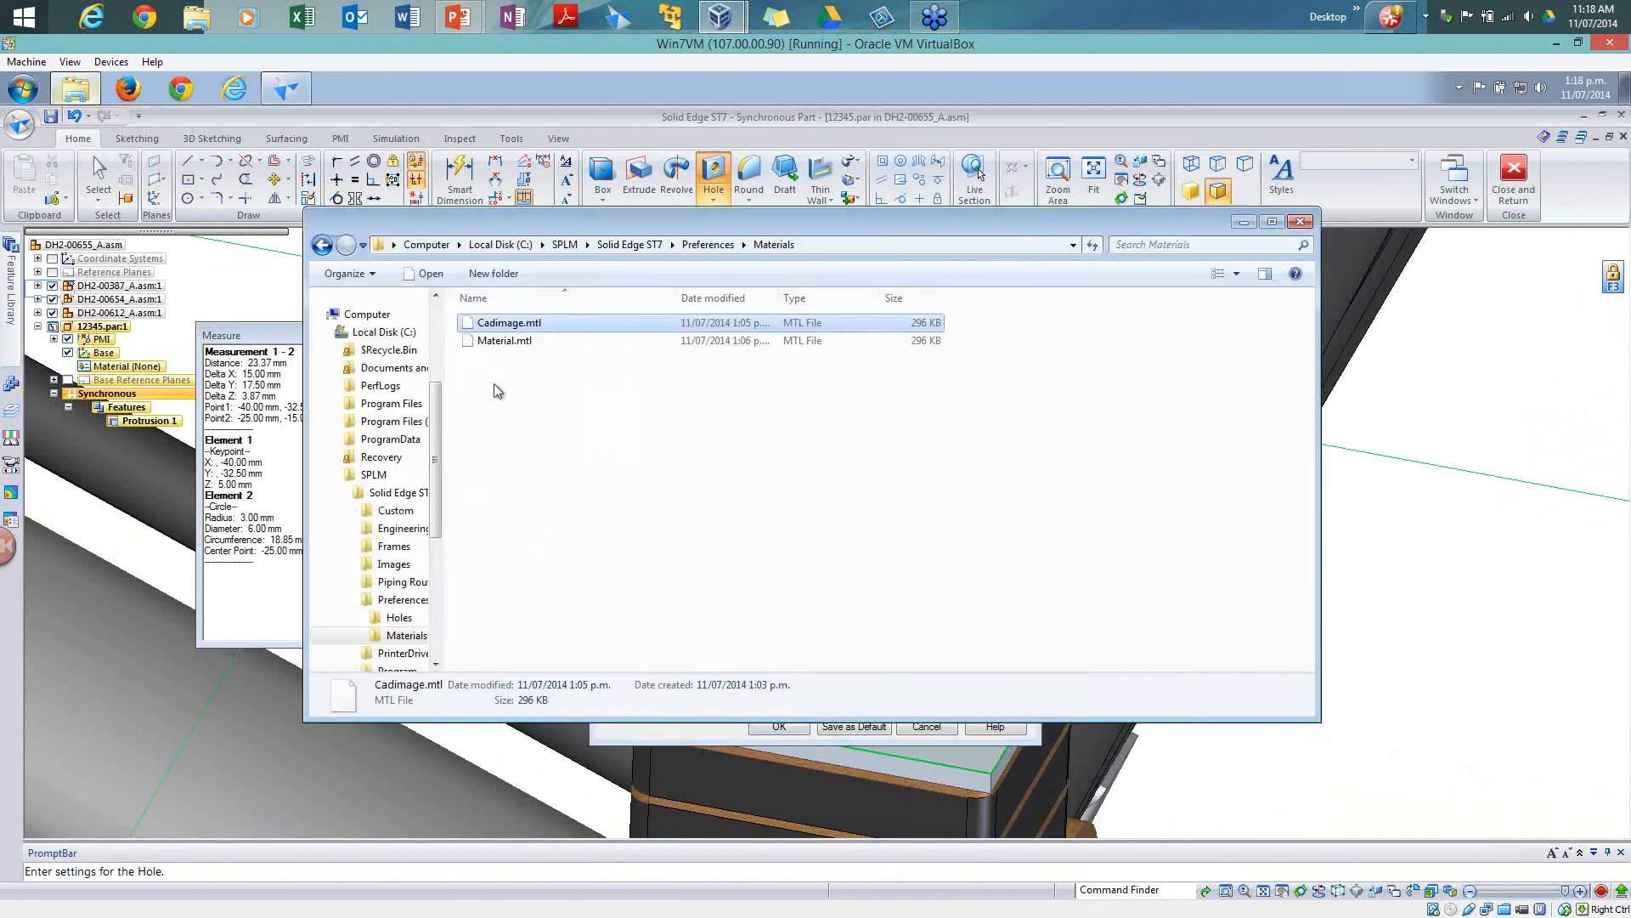
left_click(322, 246)
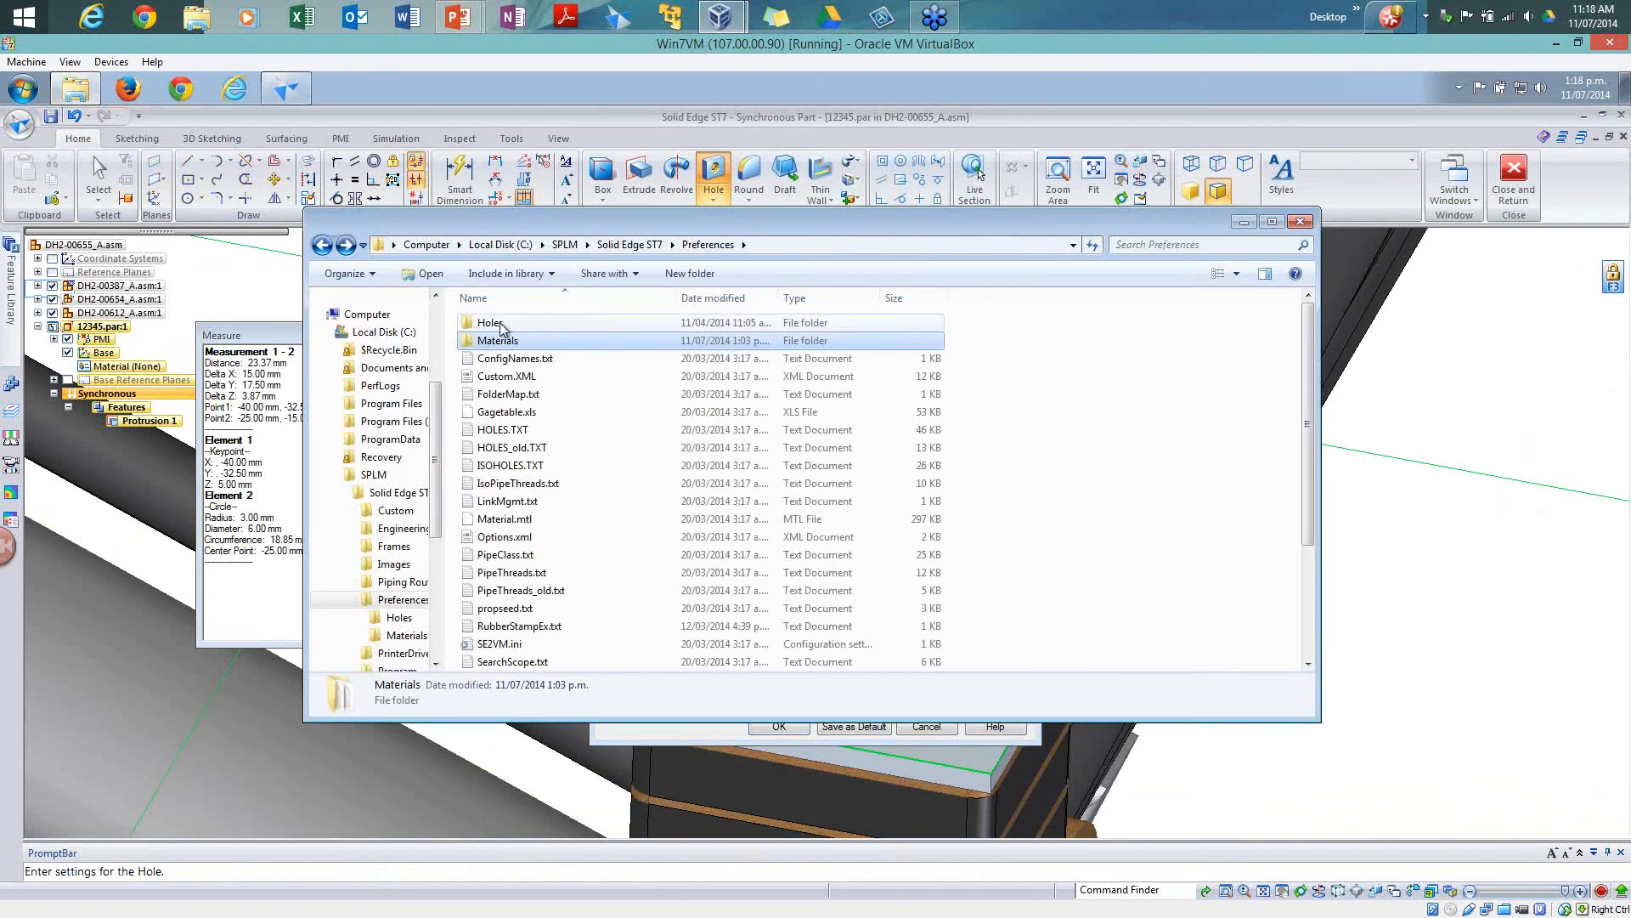
double_click(502, 324)
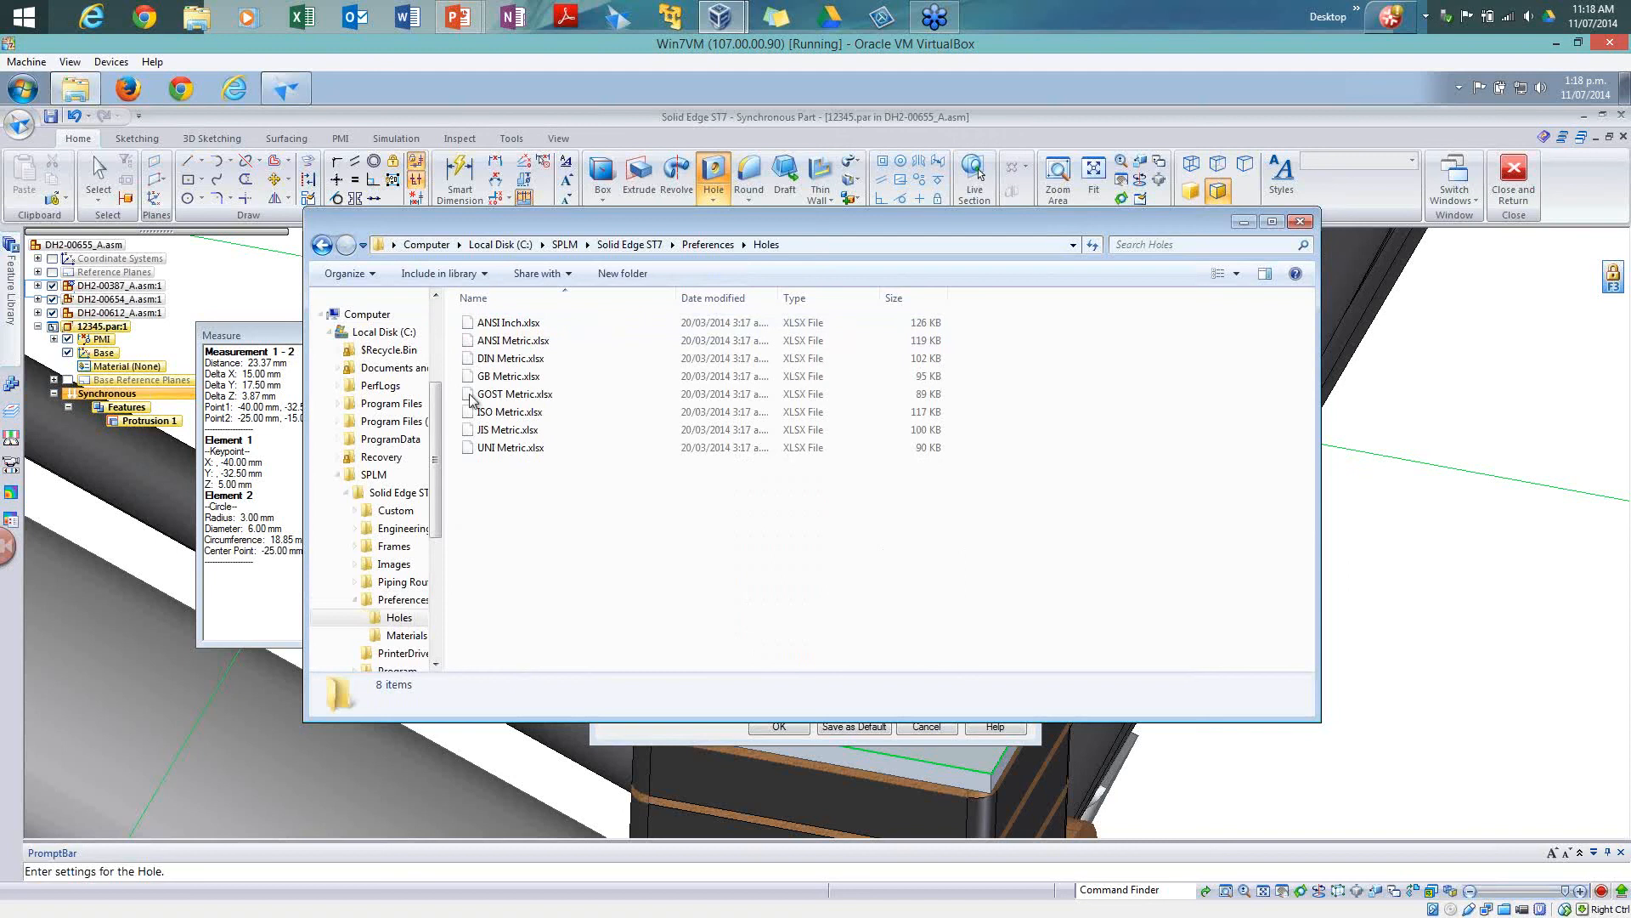
left_click(322, 246)
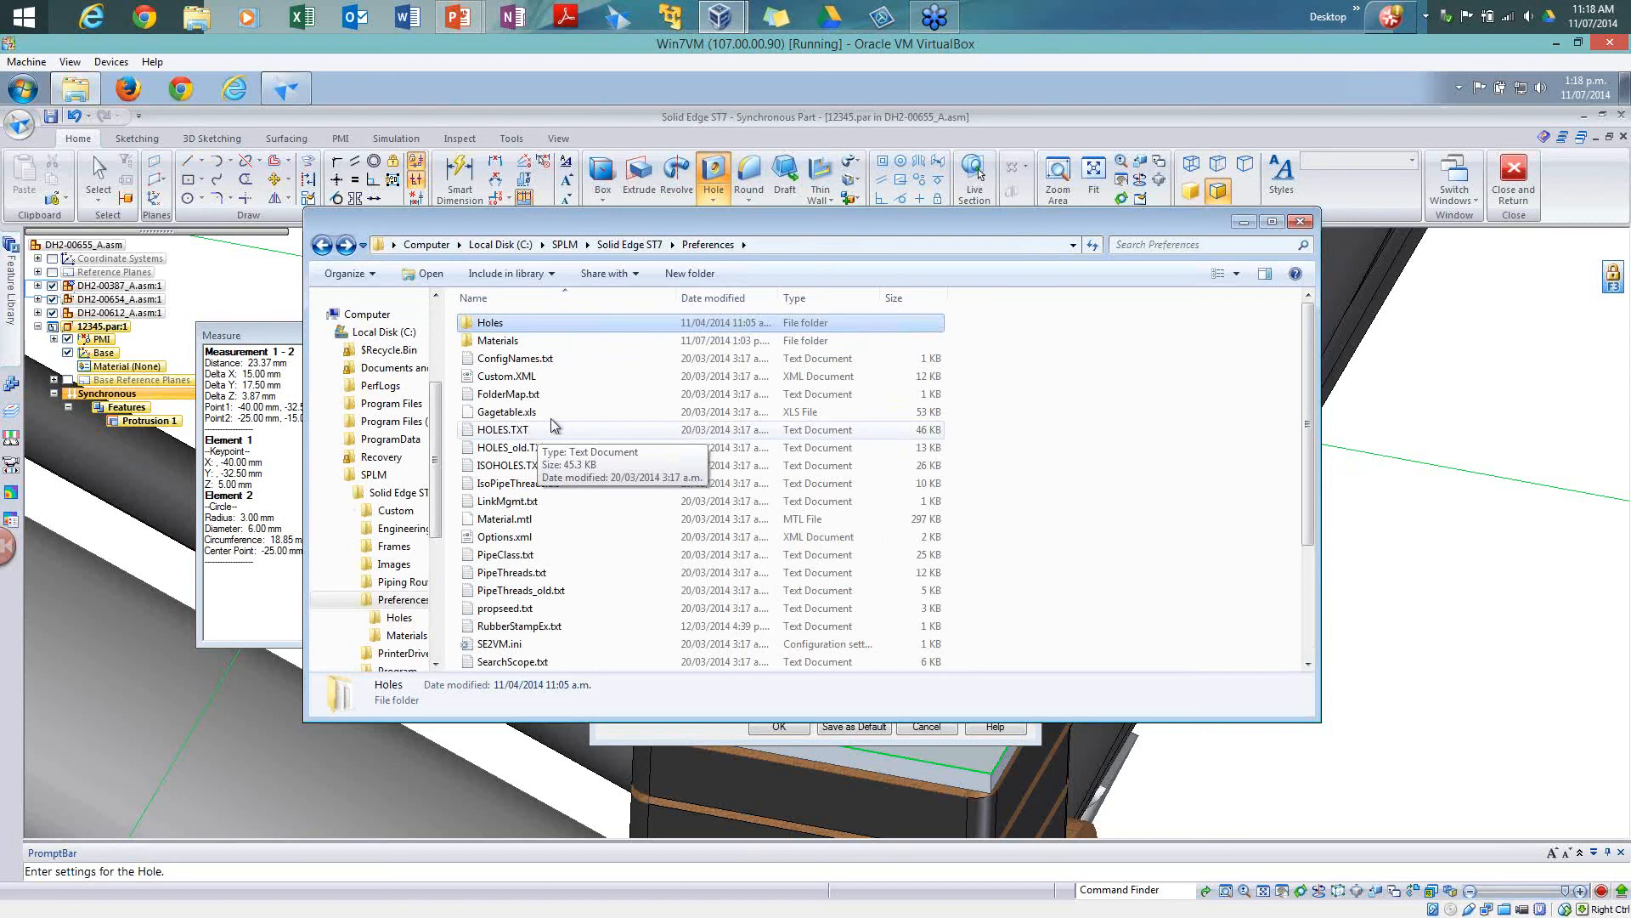
left_click(1245, 223)
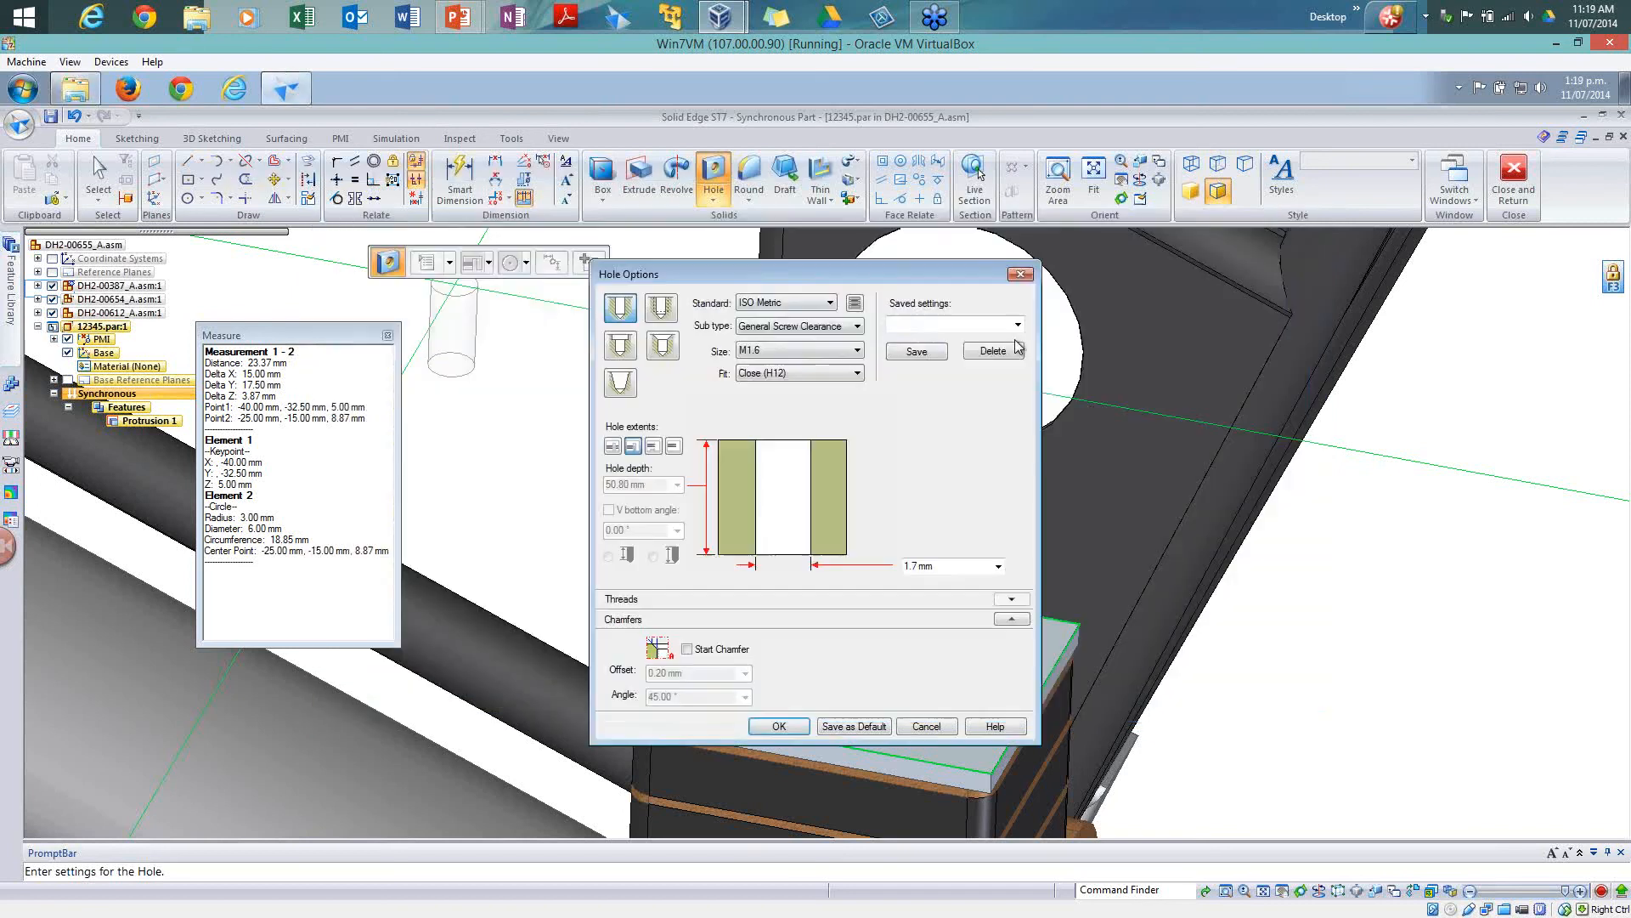
Step: Set the hole to ISO Metric, General Screw Clearance, size M6 with Normal (H13) fit
left_click(797, 304)
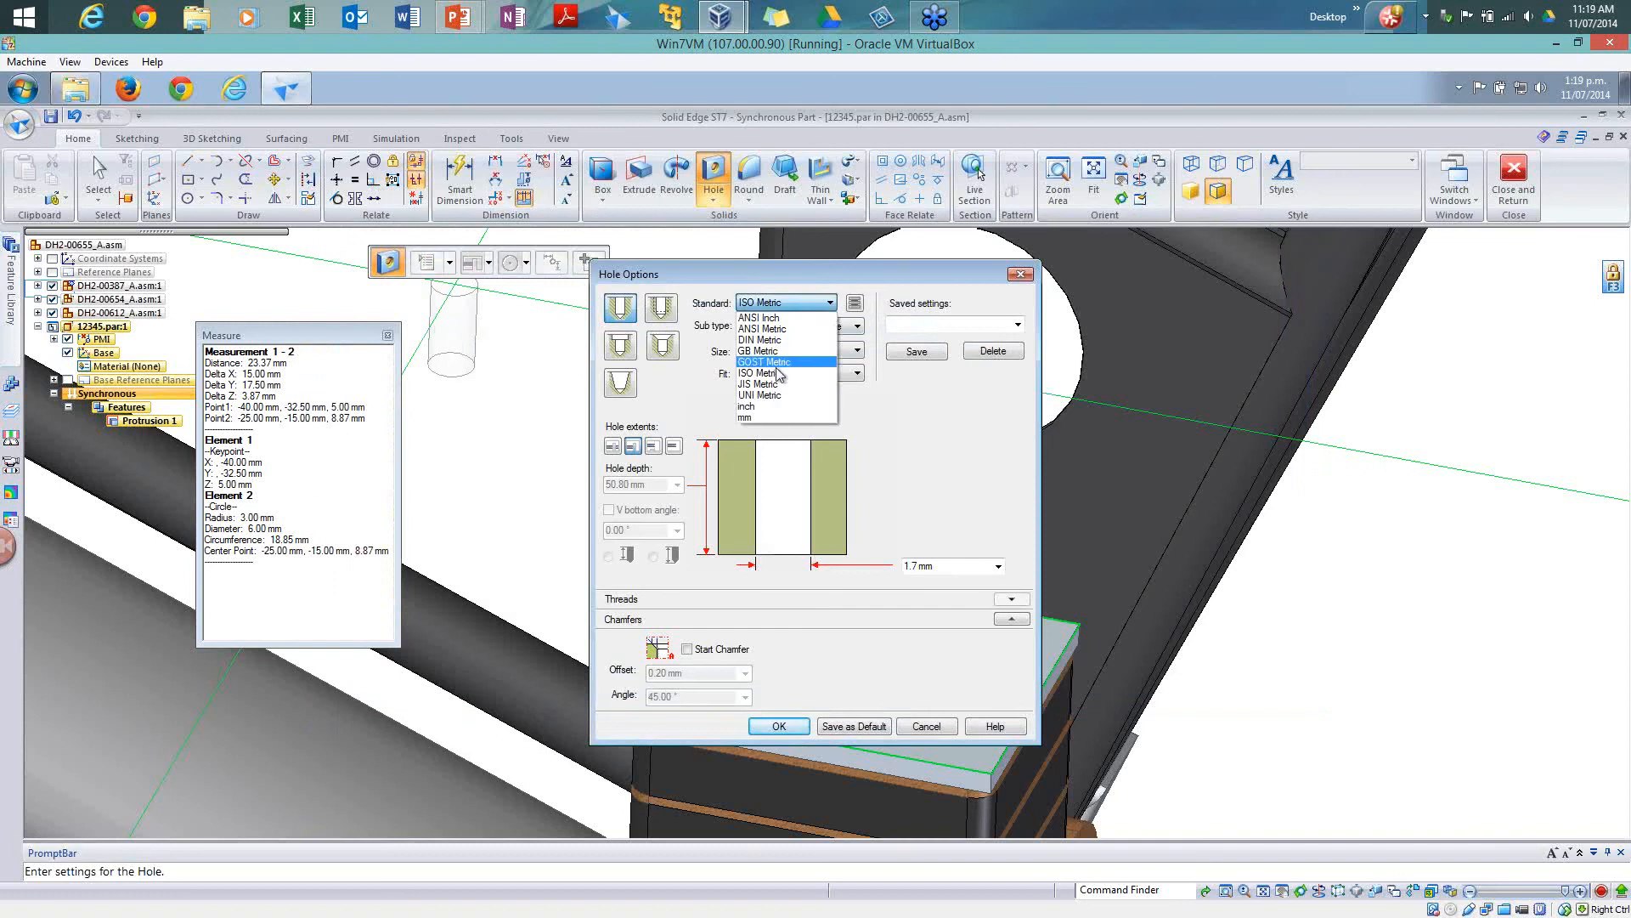
left_click(781, 372)
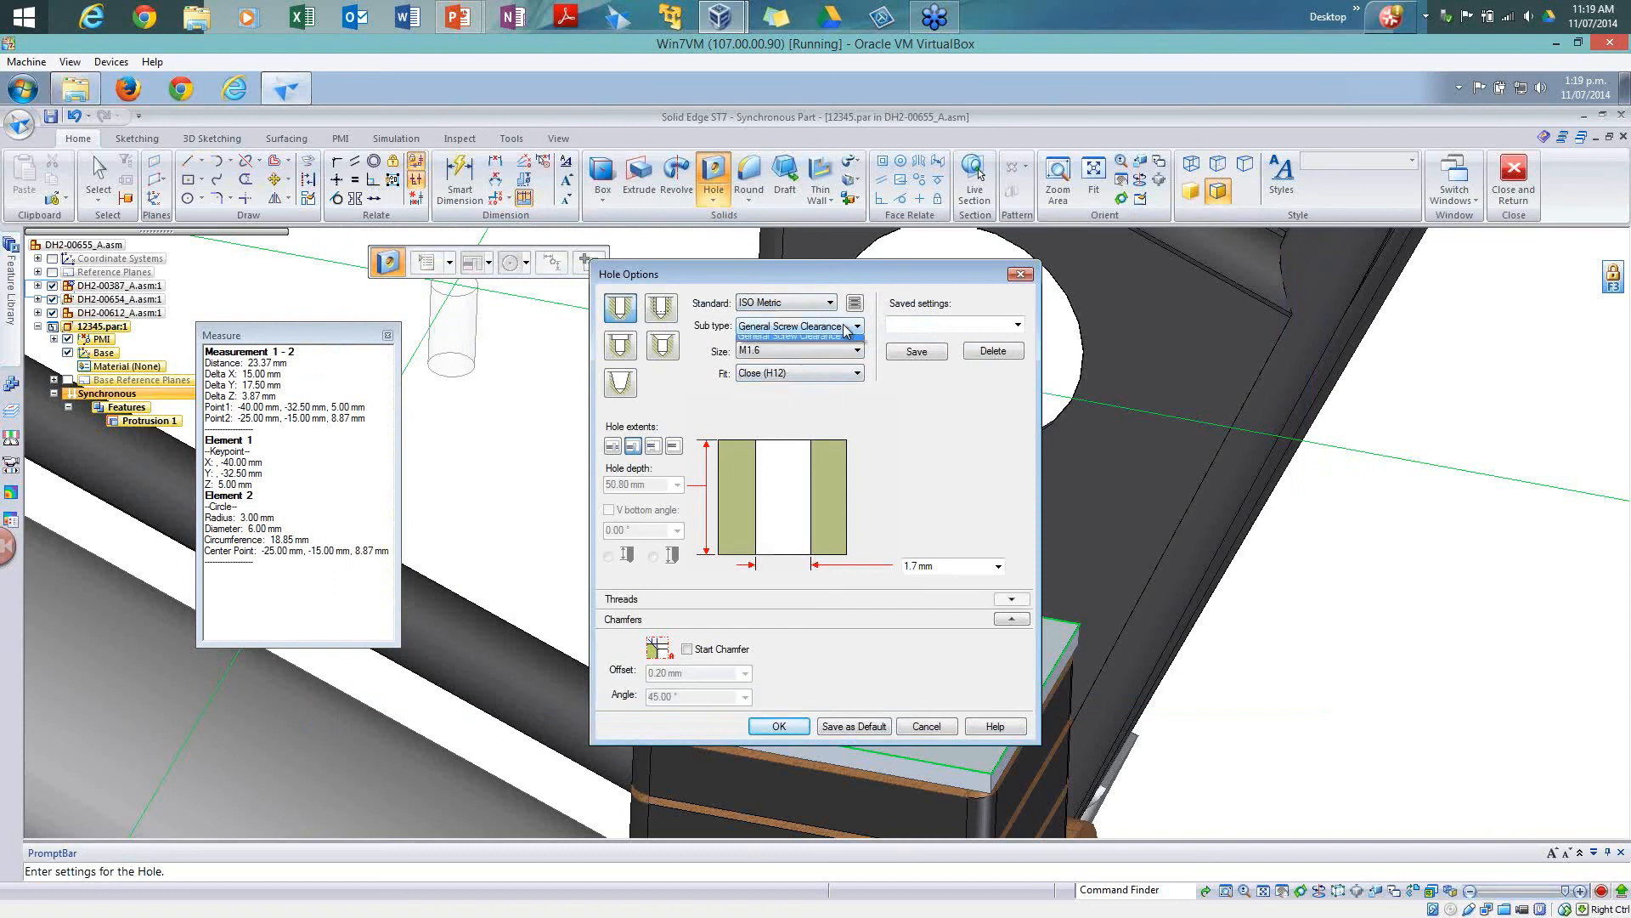
left_click(803, 328)
left_click(784, 372)
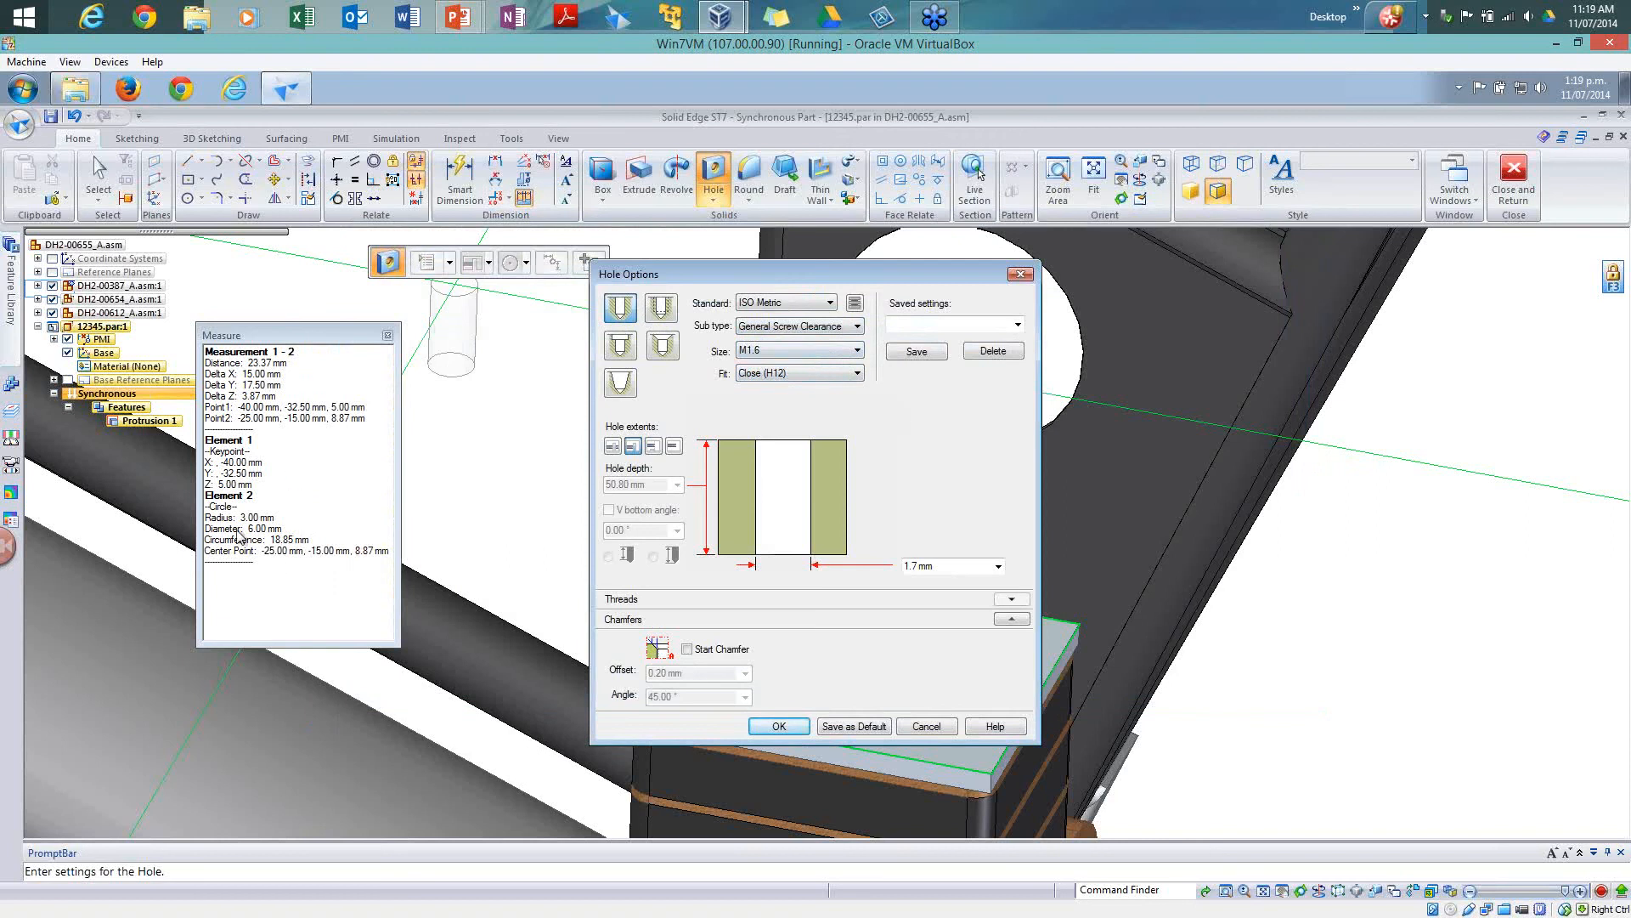
left_click(799, 351)
left_click(765, 607)
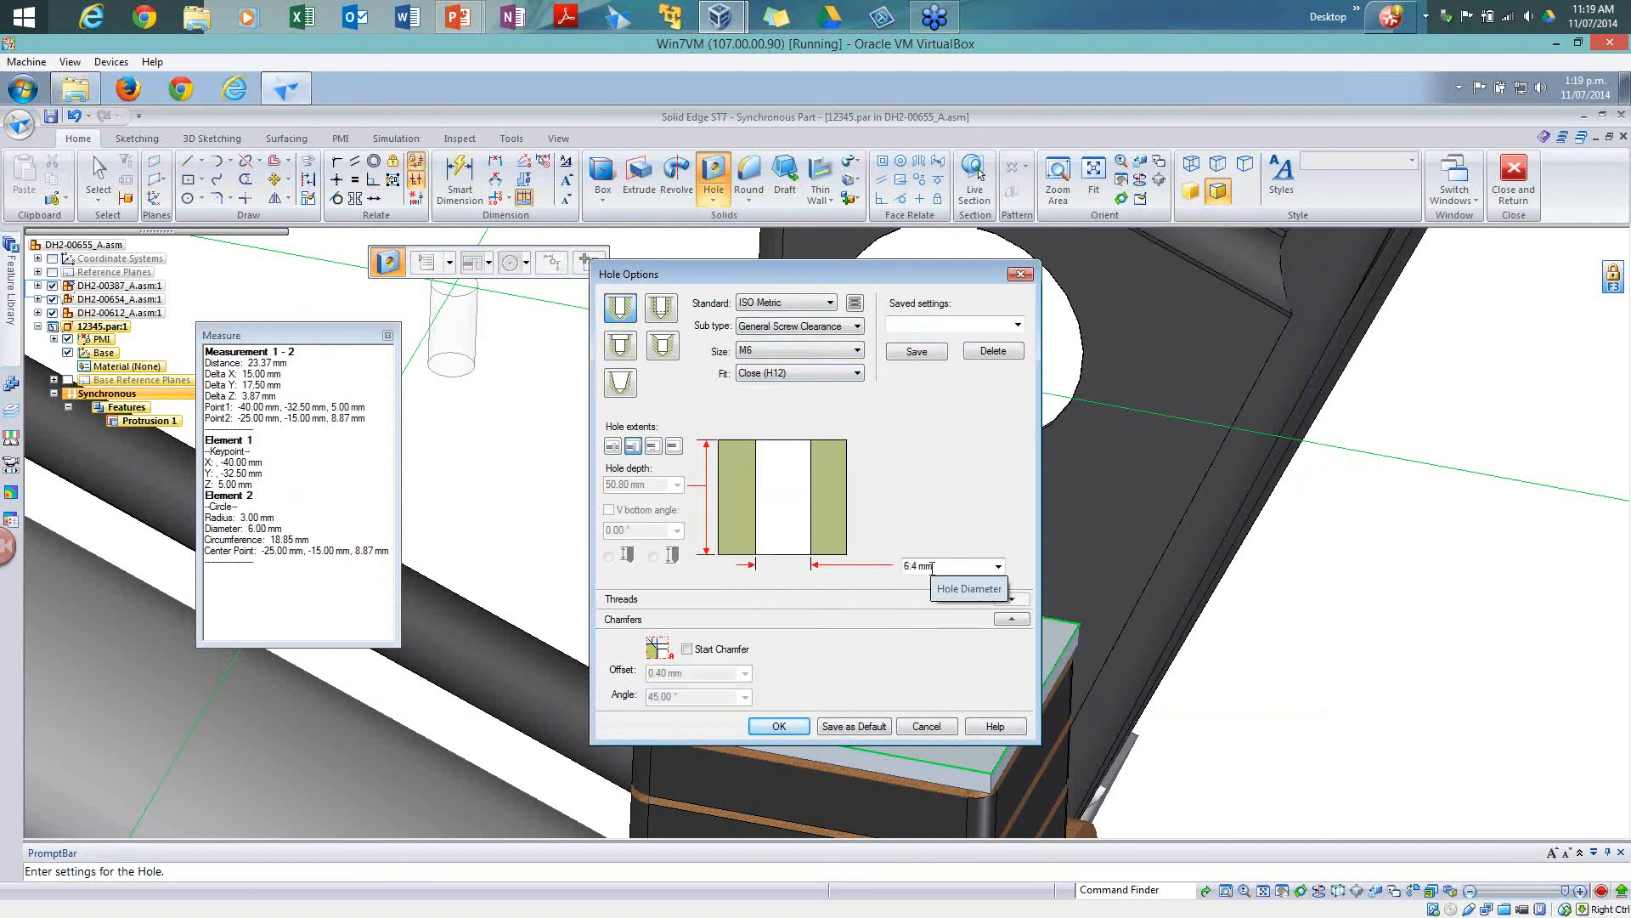
left_click(837, 376)
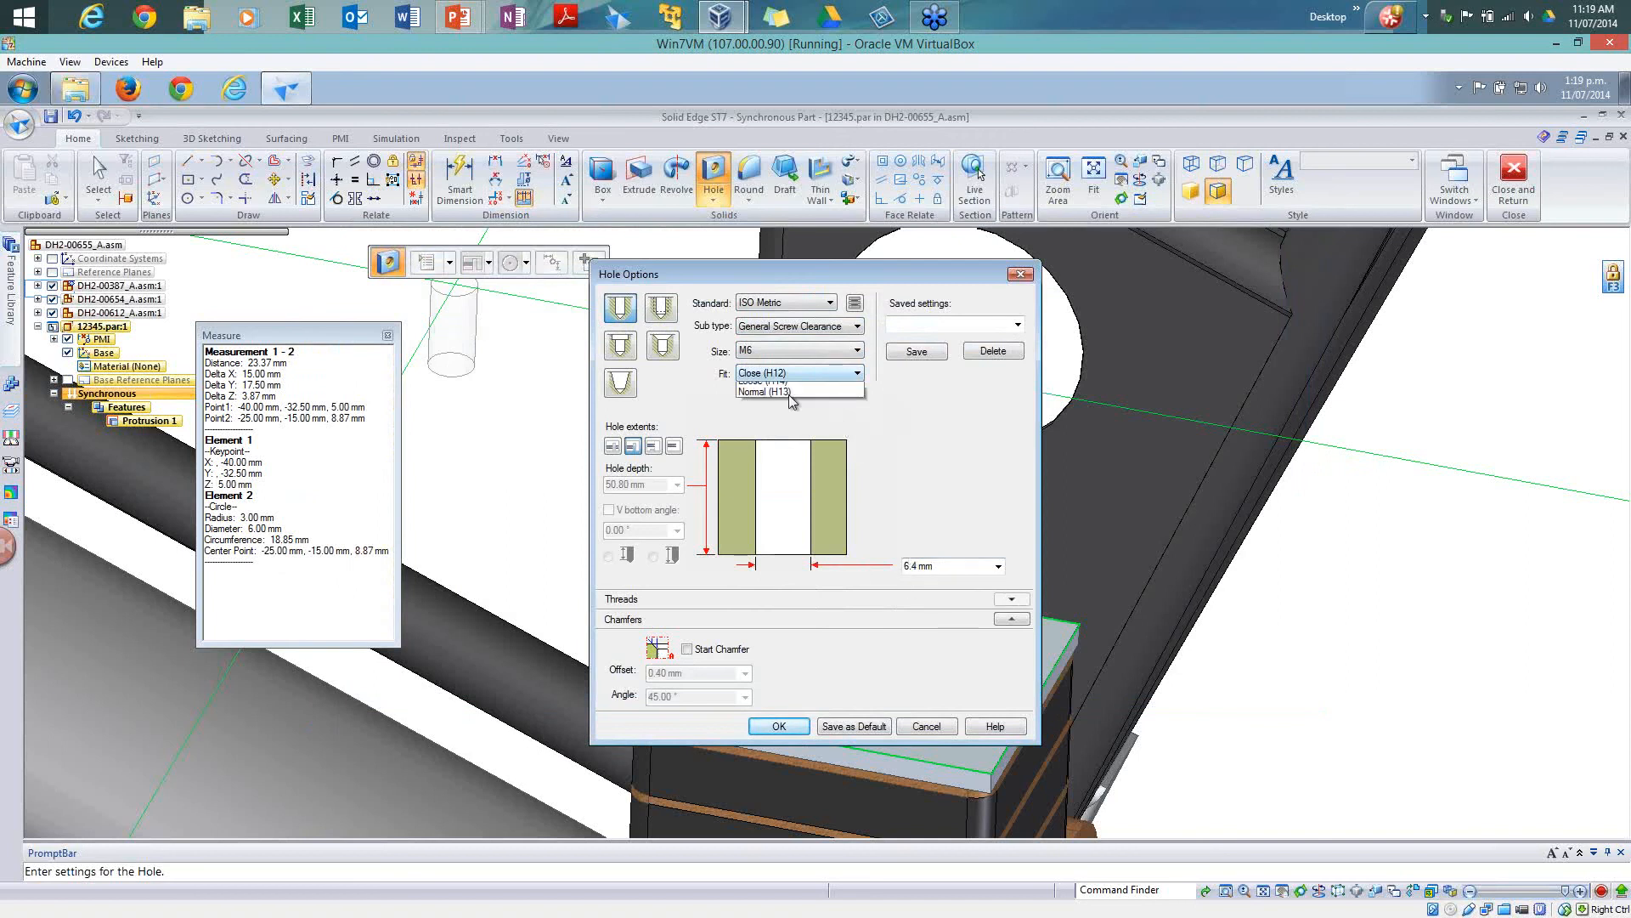
left_click(779, 411)
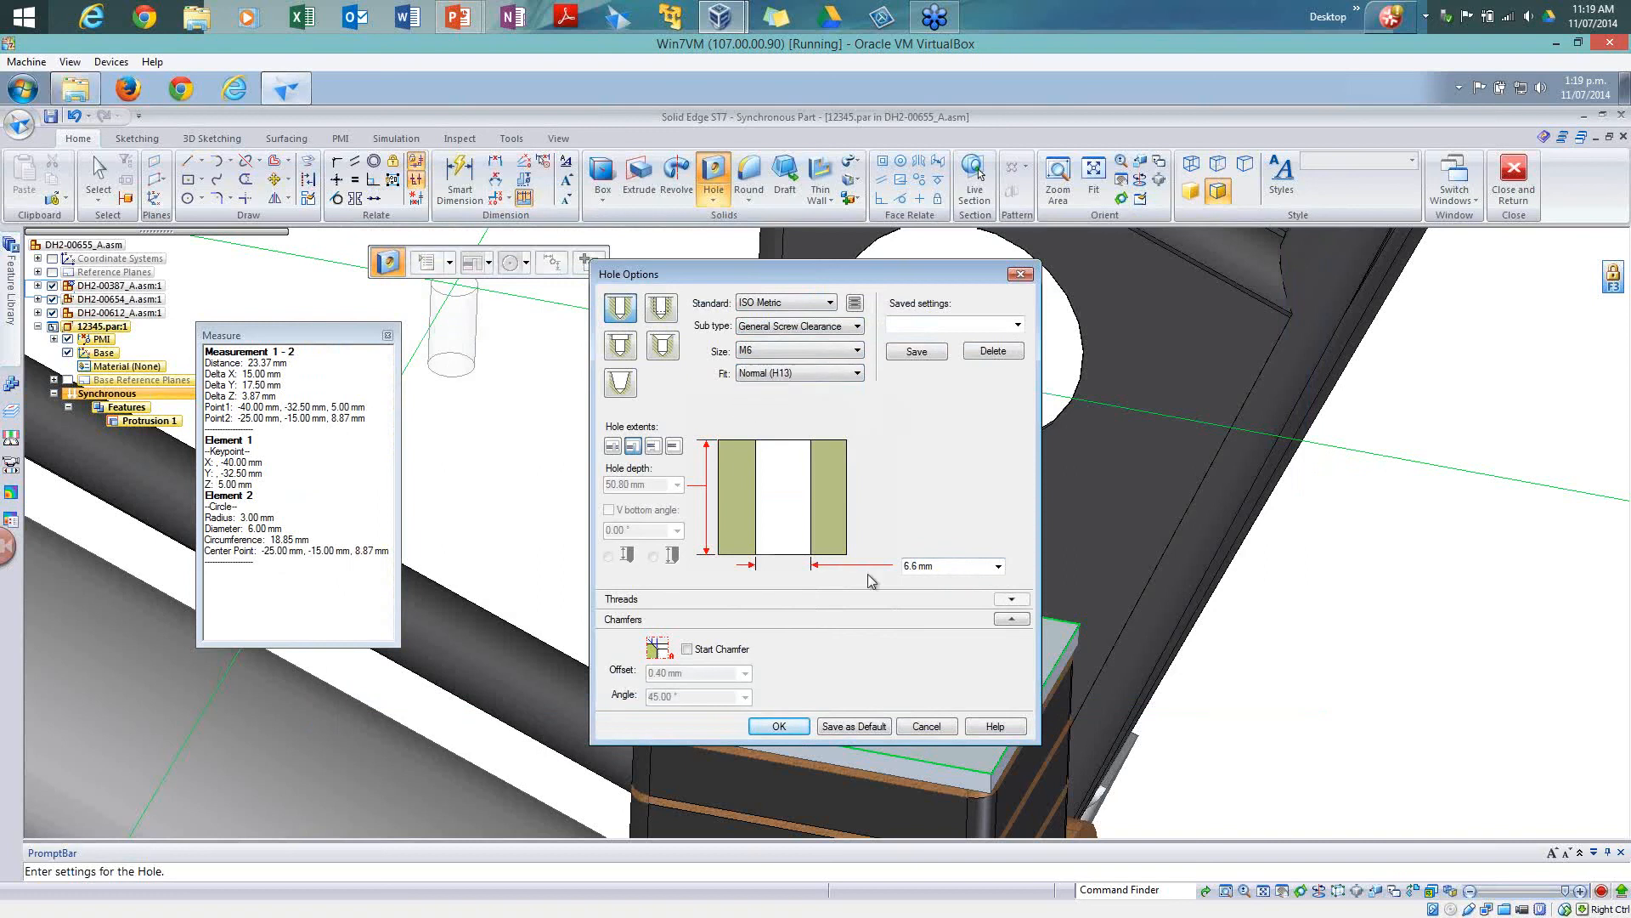
Step: Add a start chamfer with 0.60 mm offset to the hole and accept the hole settings
left_click(702, 653)
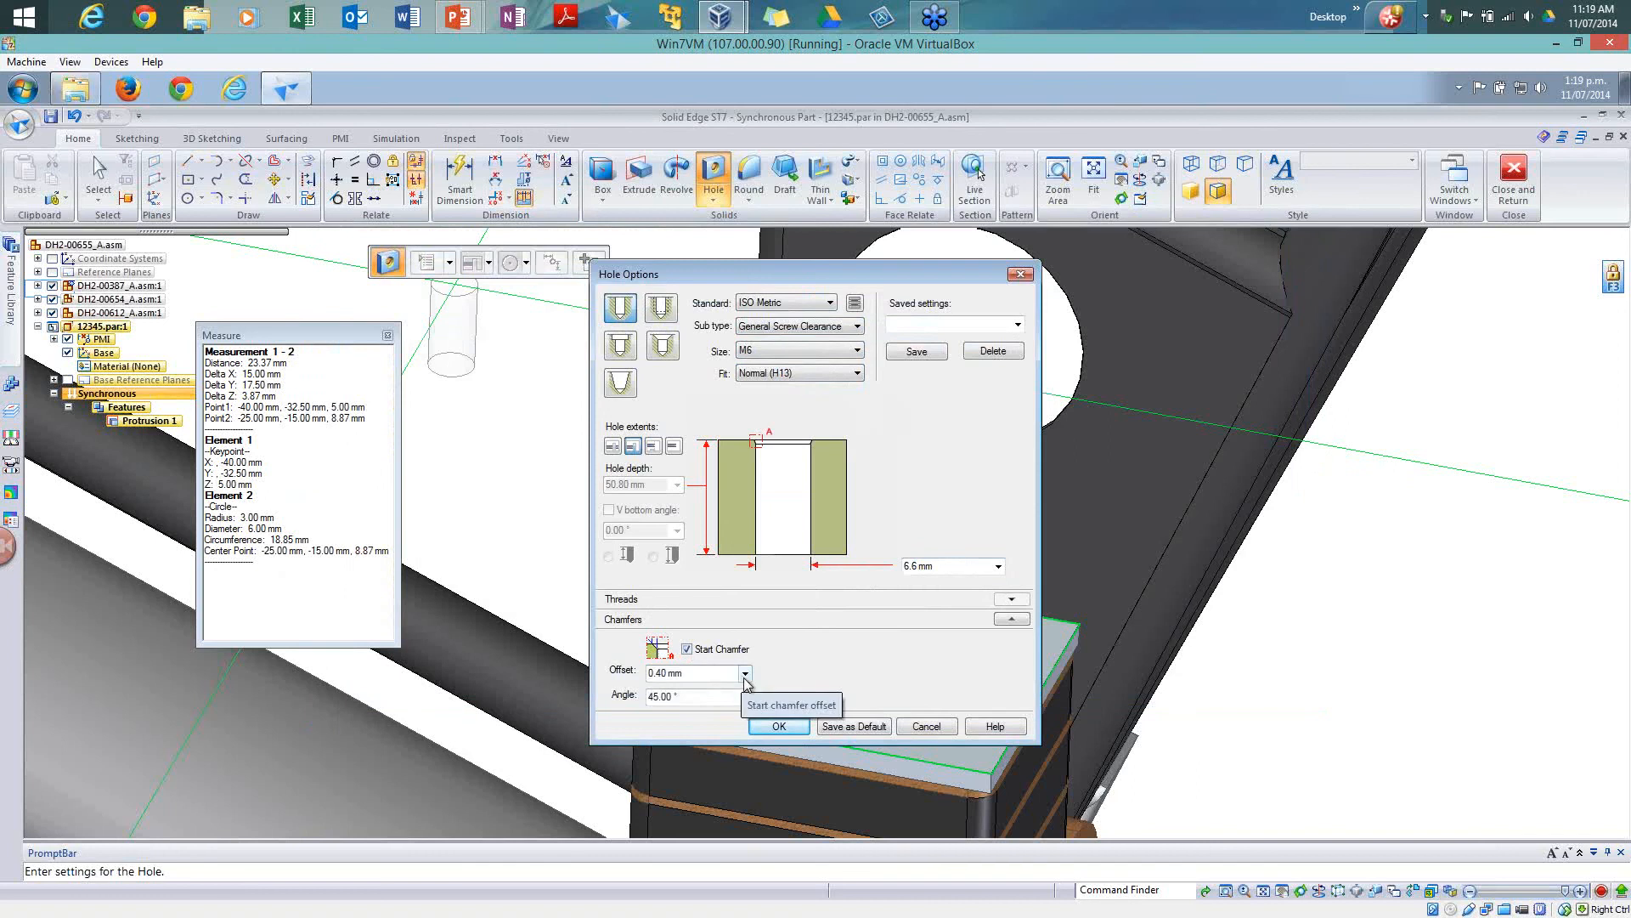
left_click(744, 673)
left_click(675, 733)
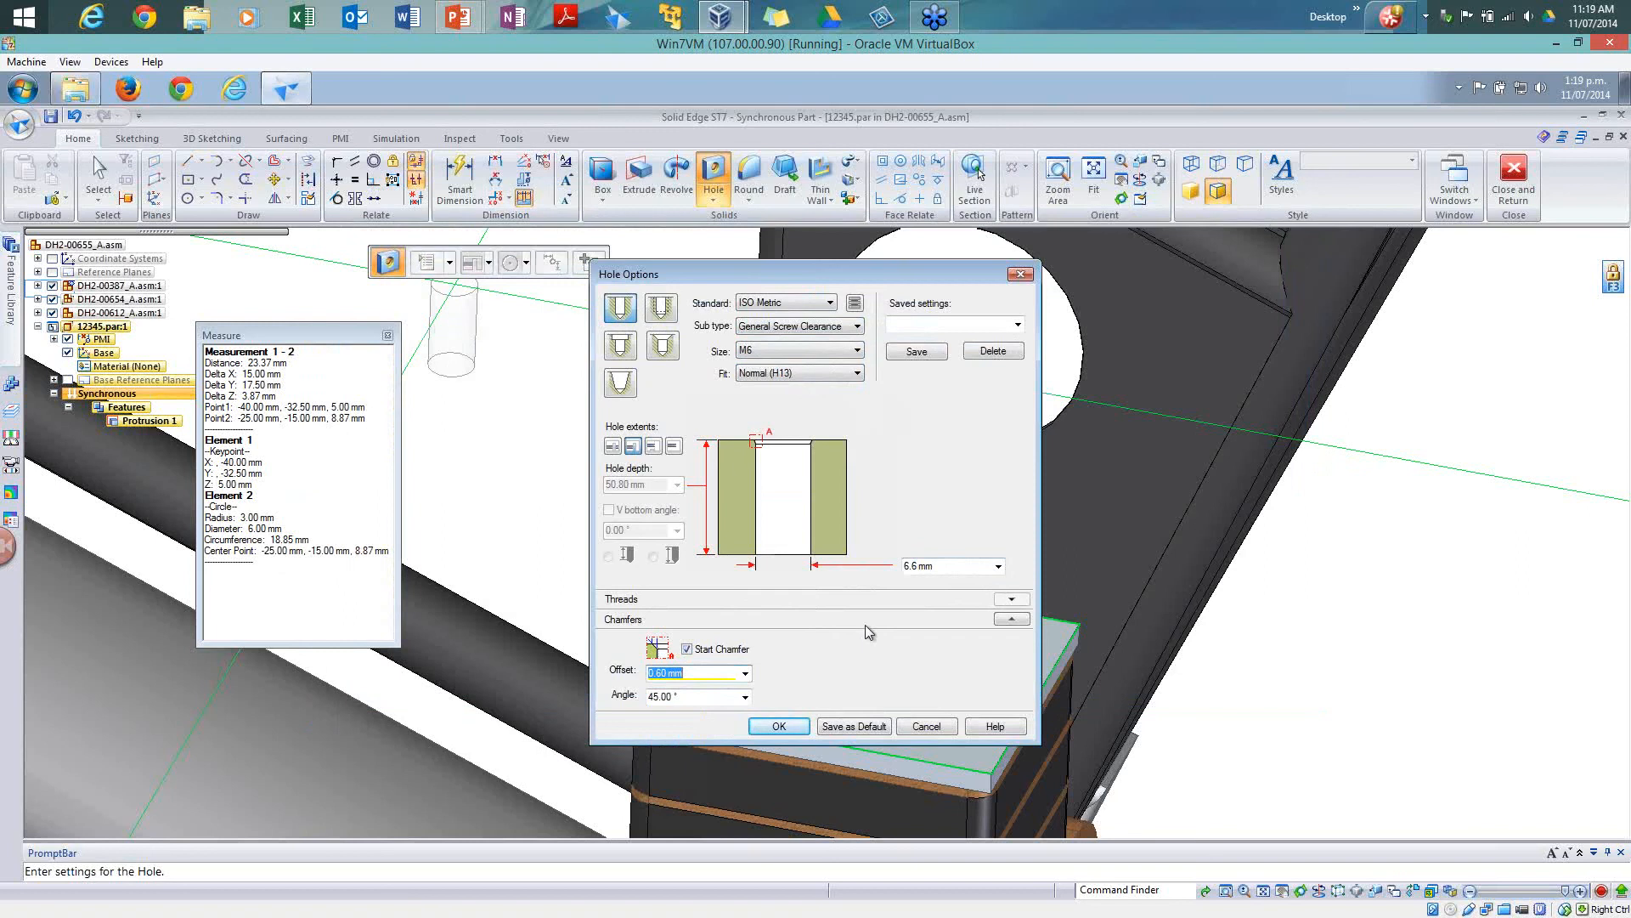
left_click(1017, 326)
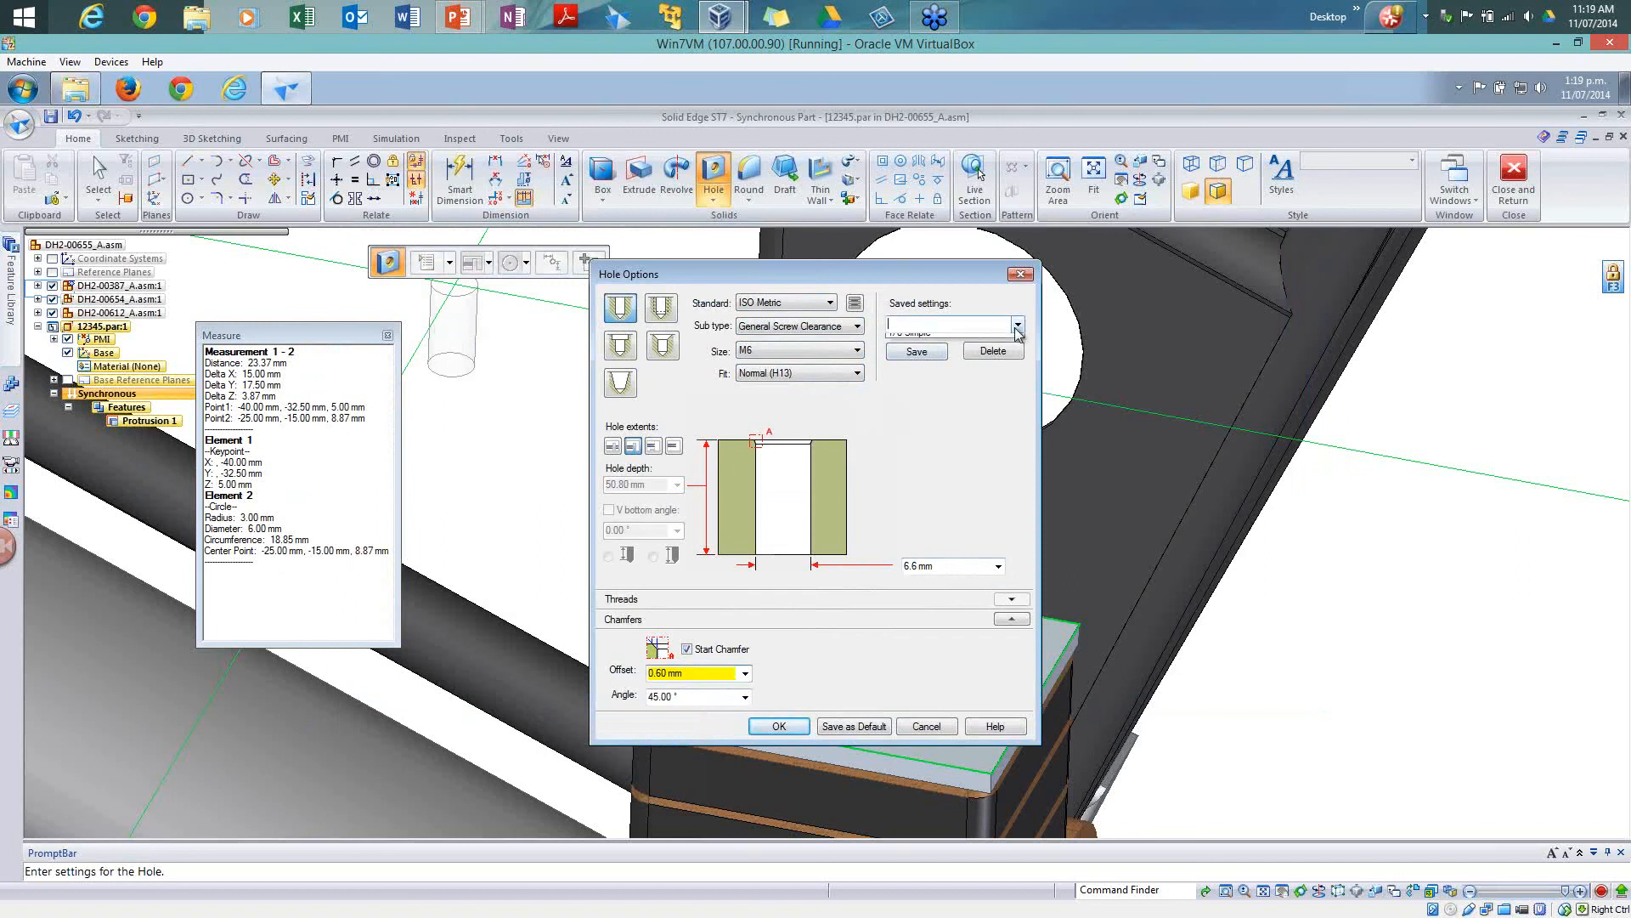
left_click(958, 425)
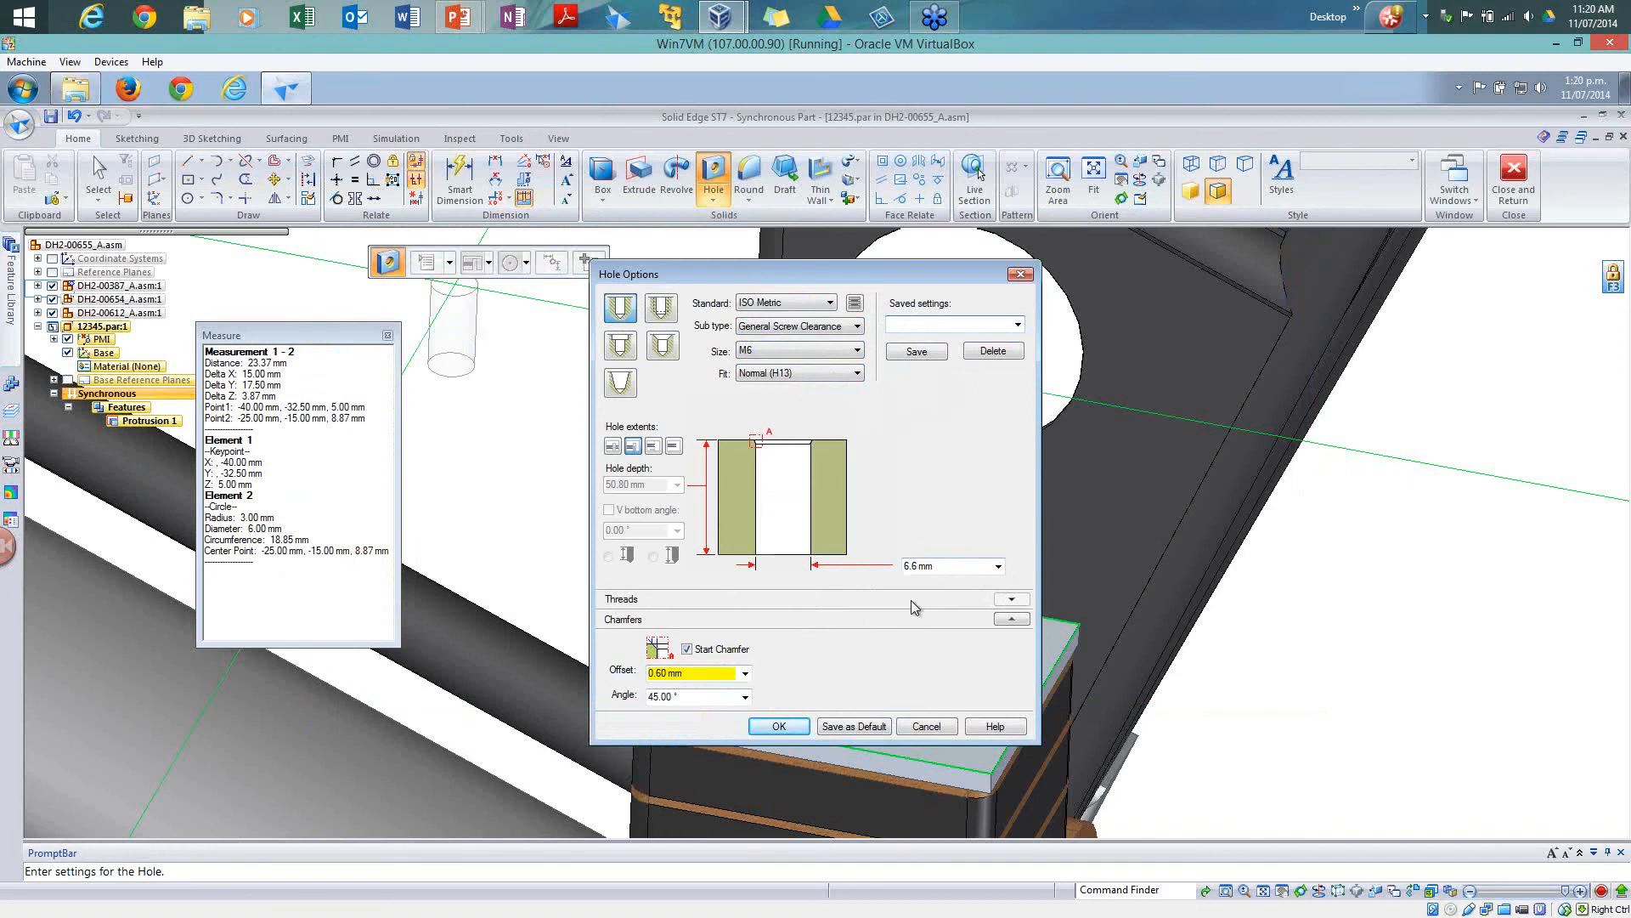
left_click(779, 727)
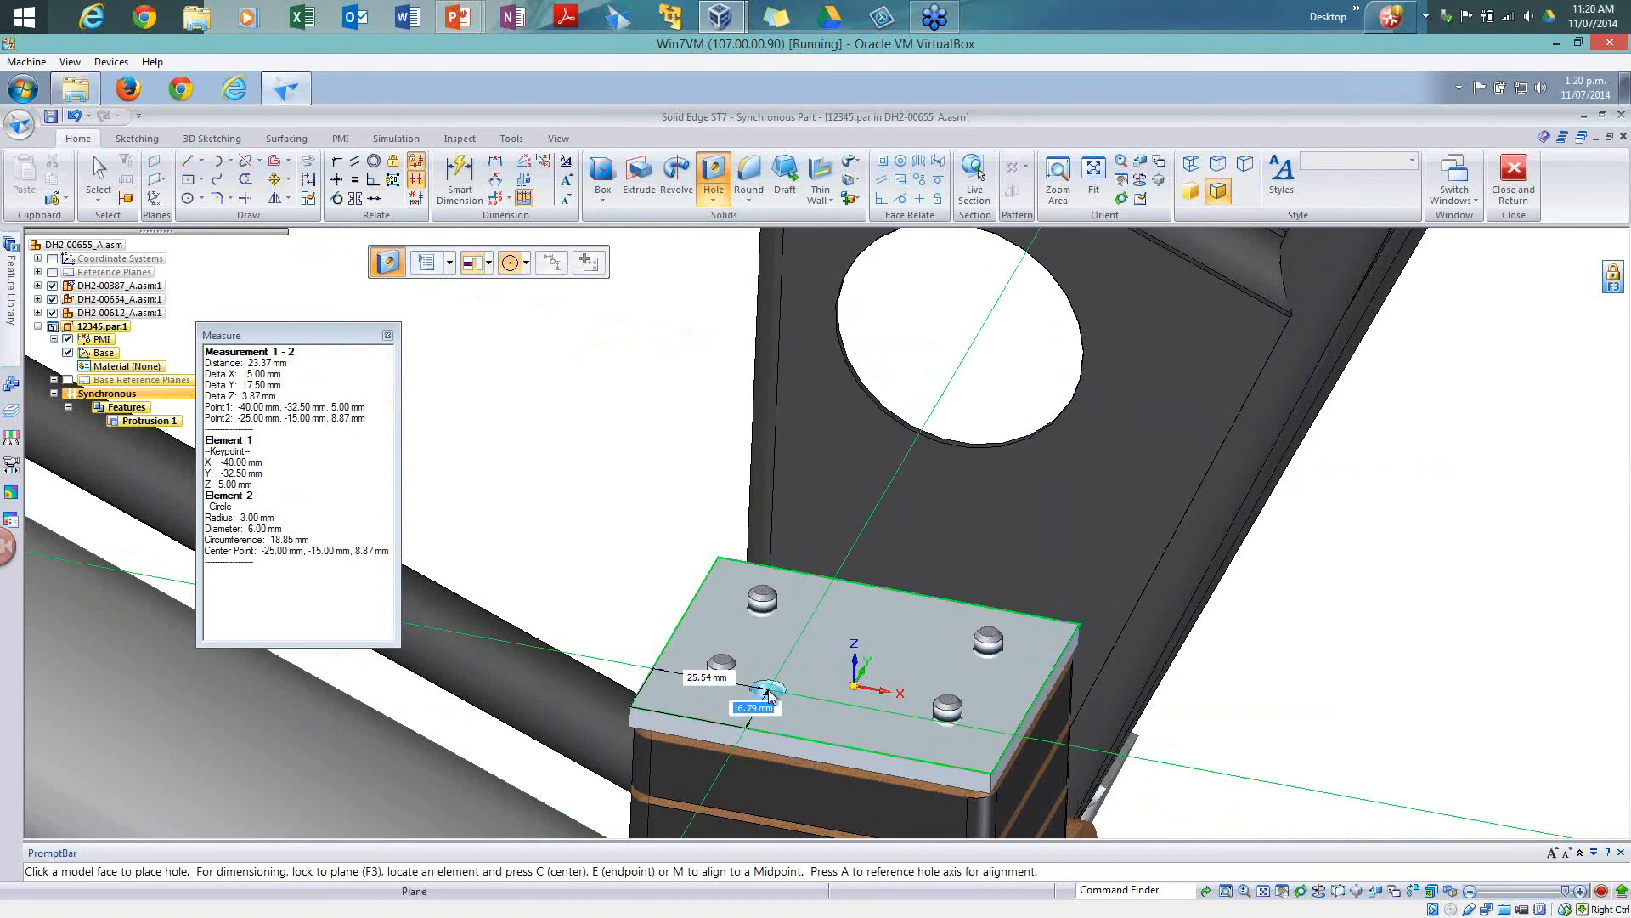
Step: Place the hole at the measured stud, 17.5 mm from the plate's long near edge and 15 mm from its adjacent short edge
type("17.5")
key("Tab")
key("Return")
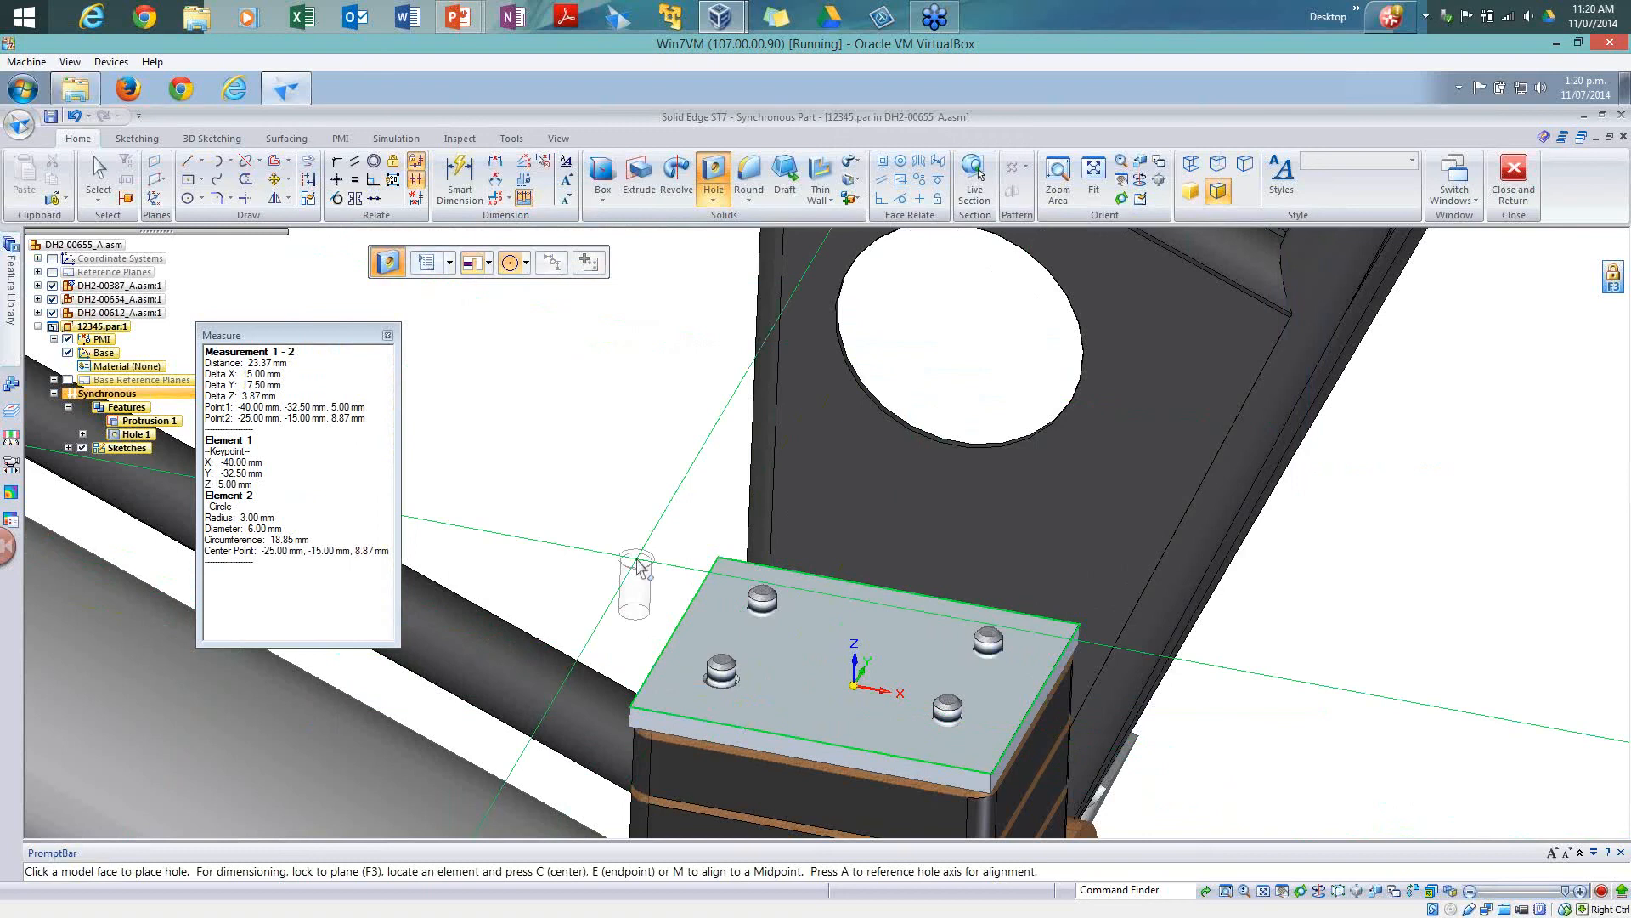
key("Escape")
key("Escape")
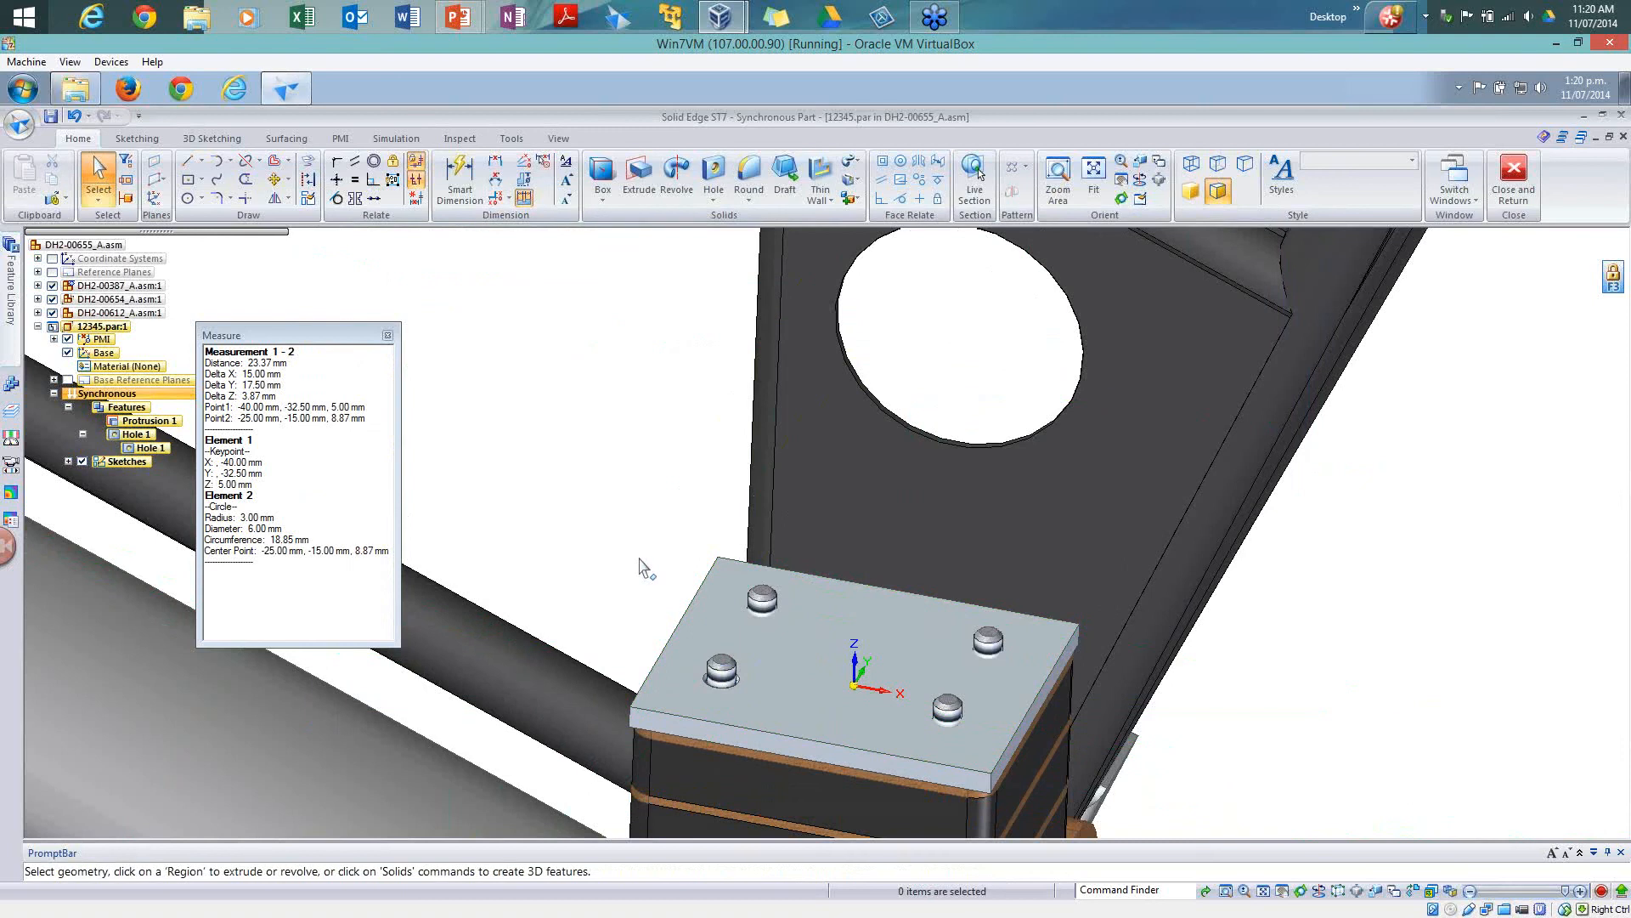
Step: Examine the plate's linear PMI dimensions in the feature tree
left_click(54, 339)
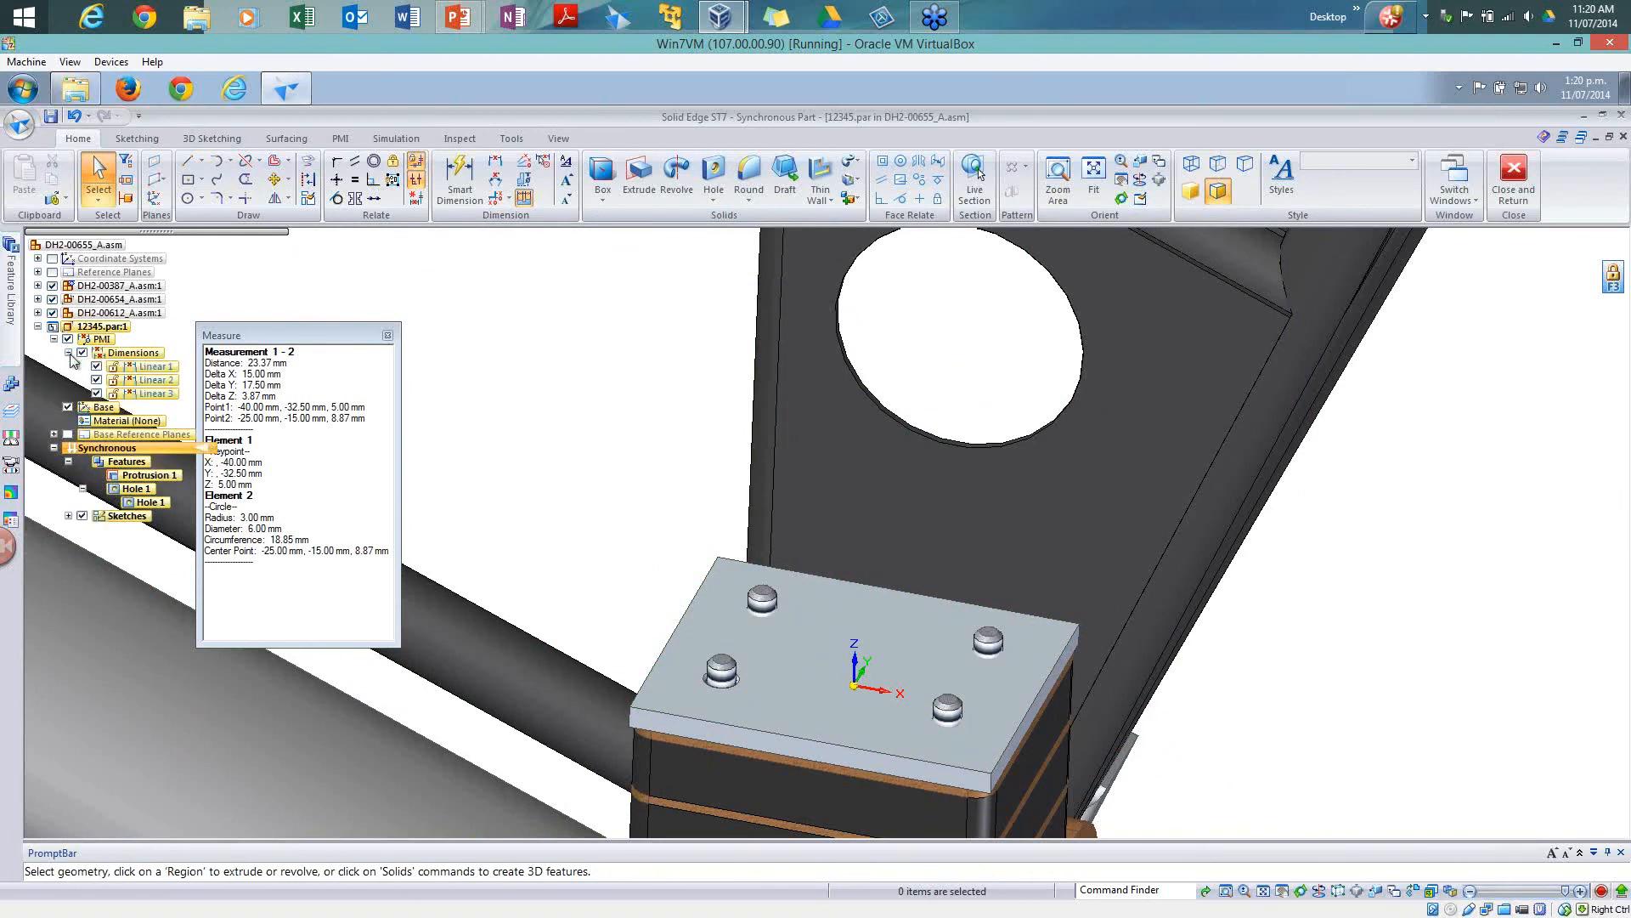
left_click(54, 339)
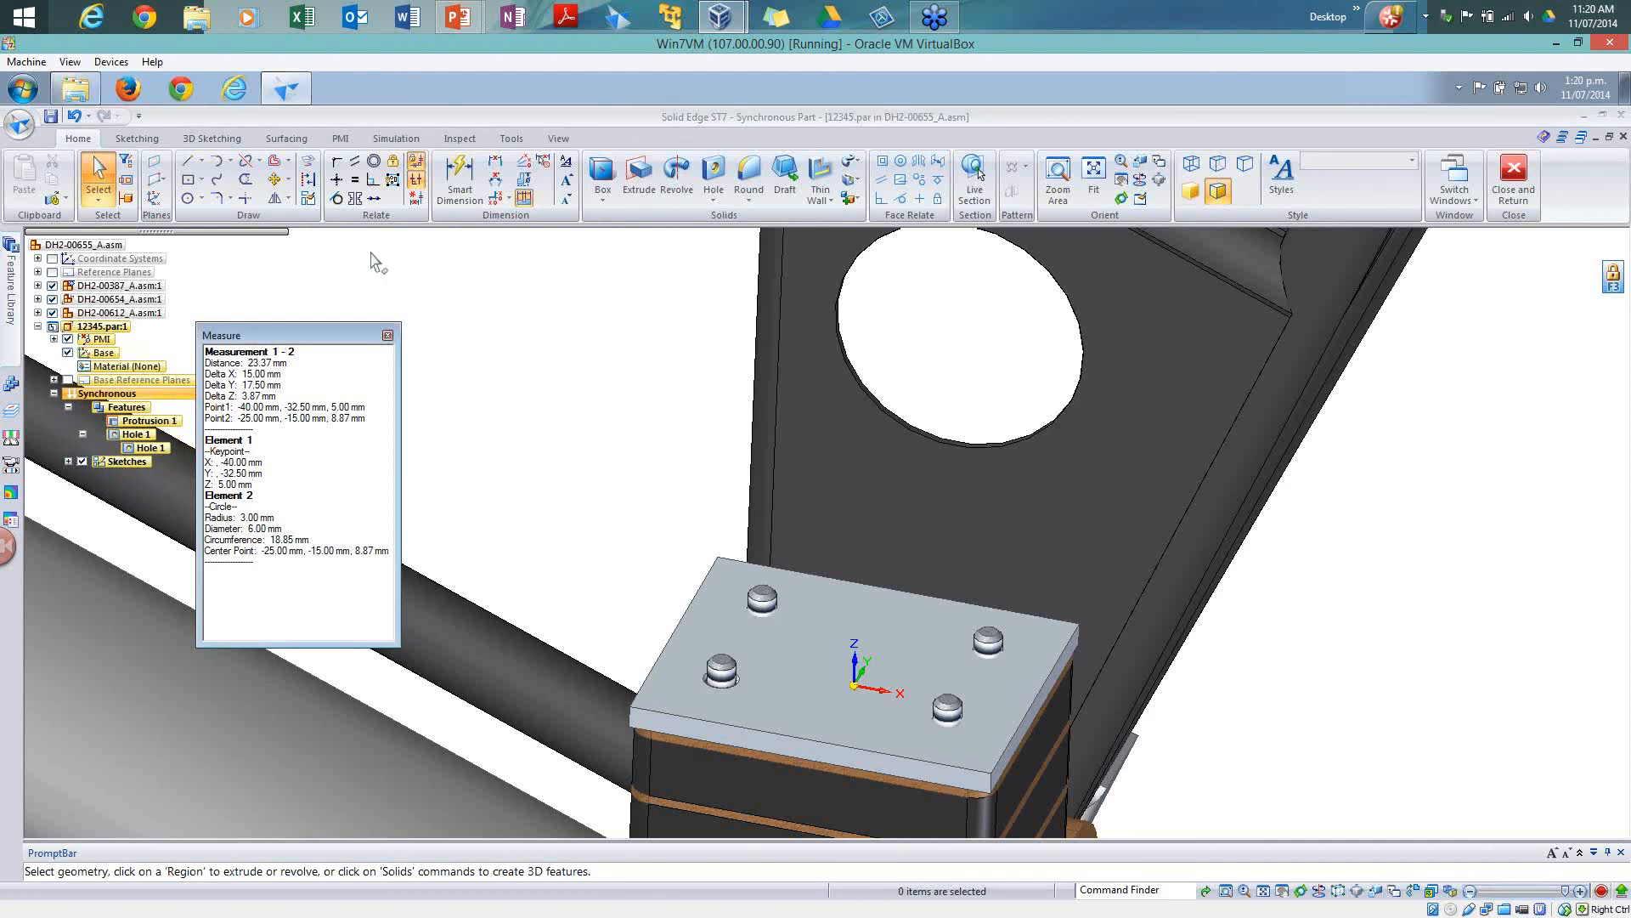
Step: Measure in 3D from the holed stud's circle to the diagonally opposite stud's circle and move the results window clear of the feature tree
left_click(456, 138)
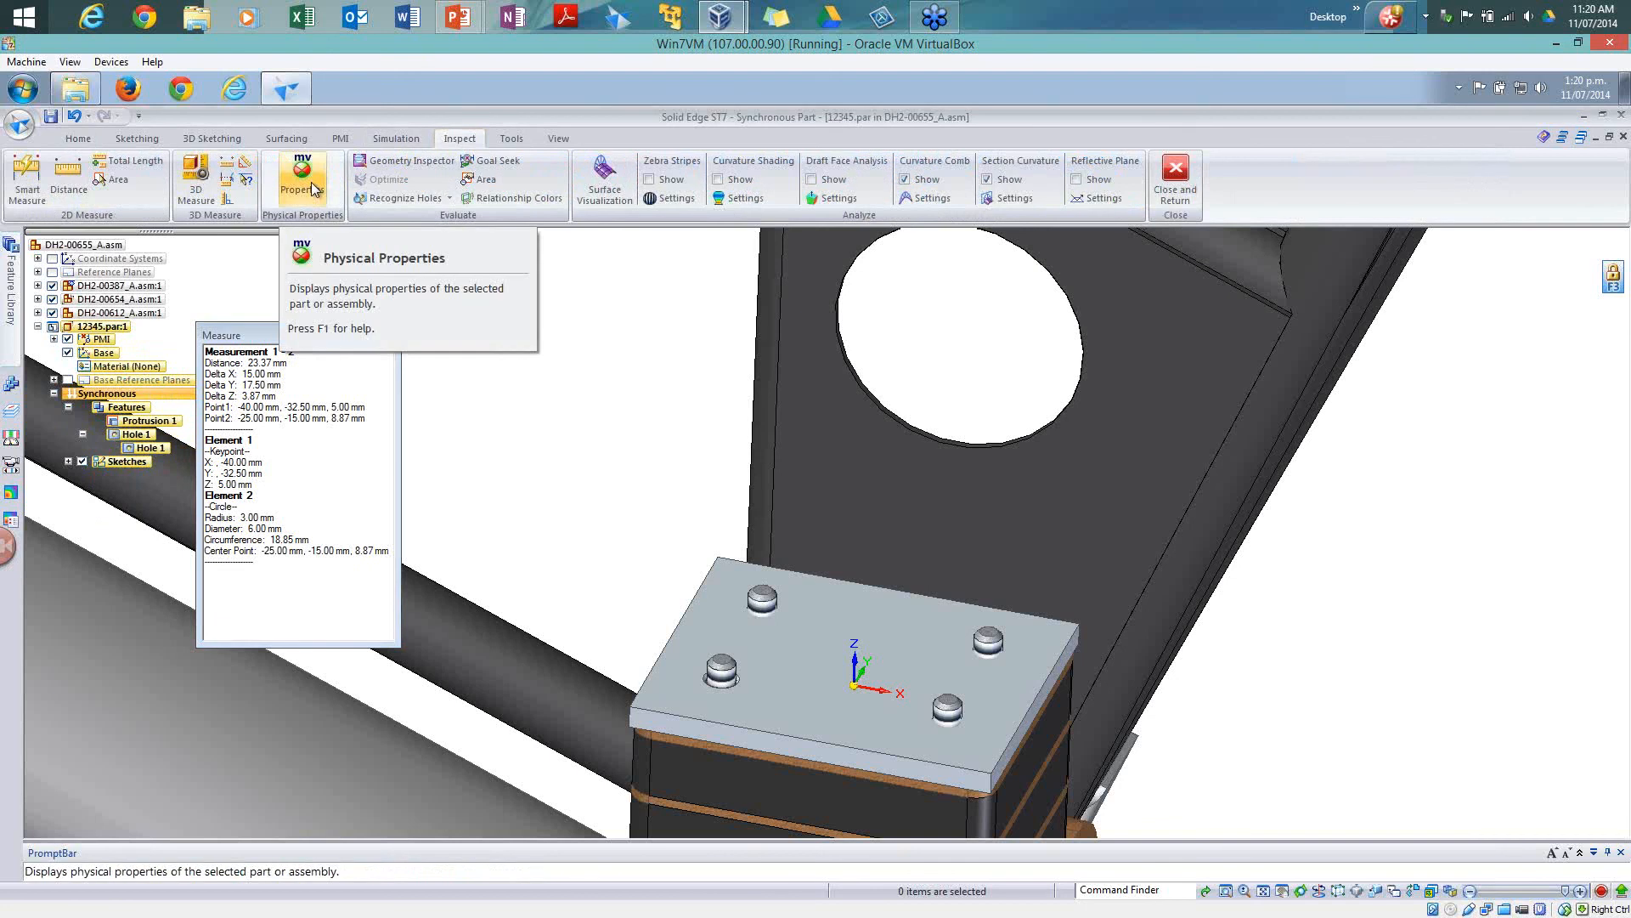
left_click(198, 192)
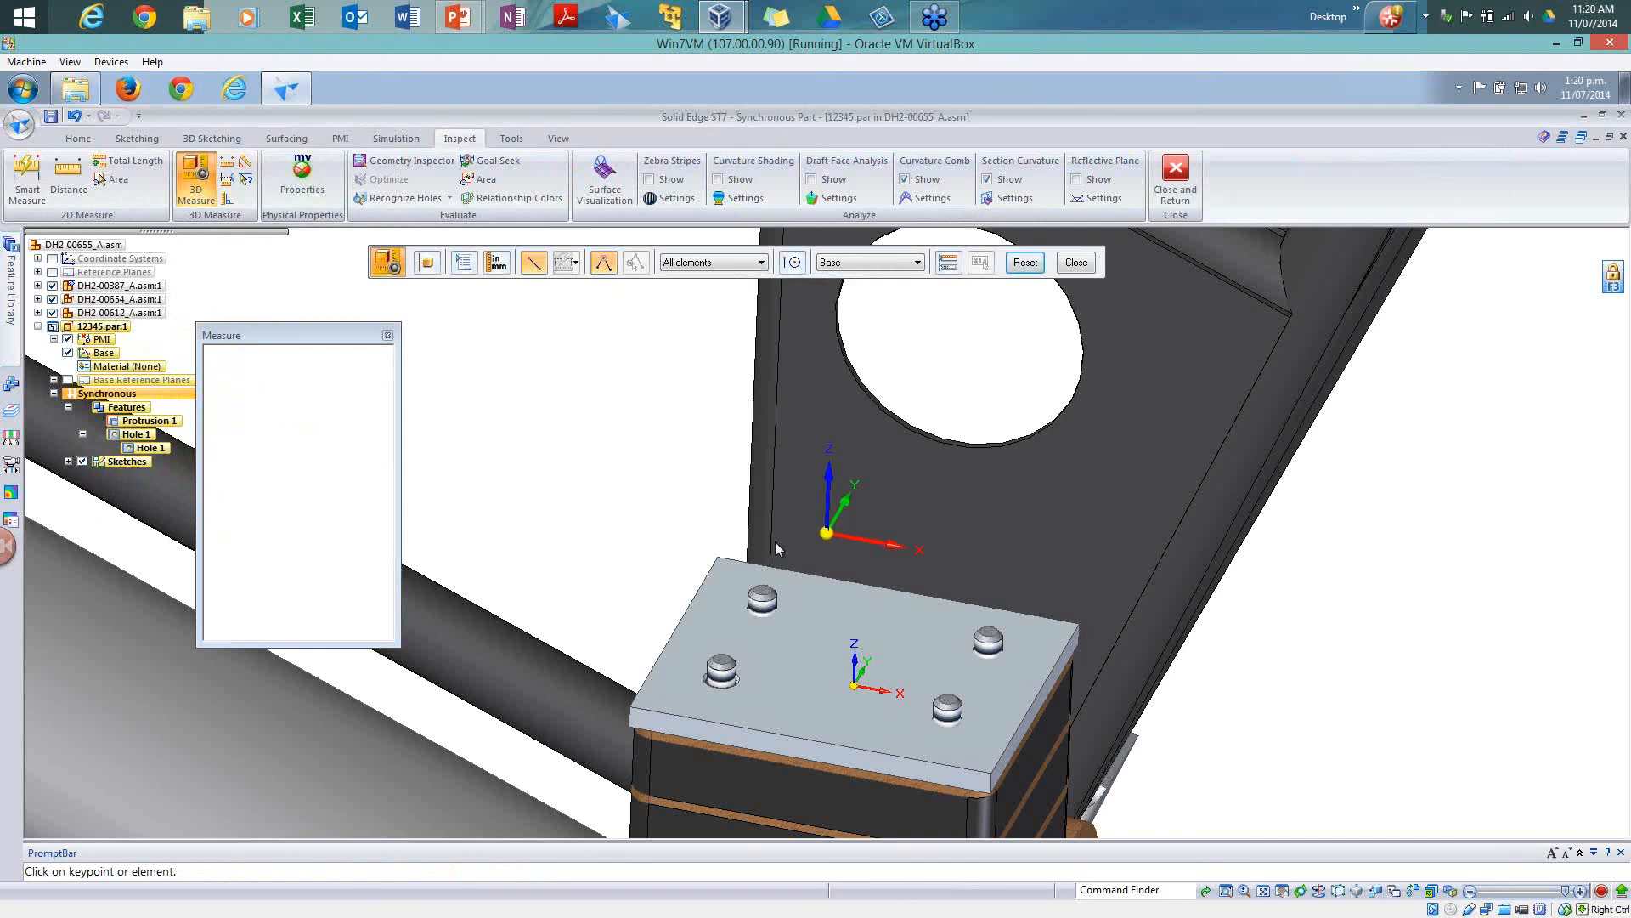
left_click(724, 671)
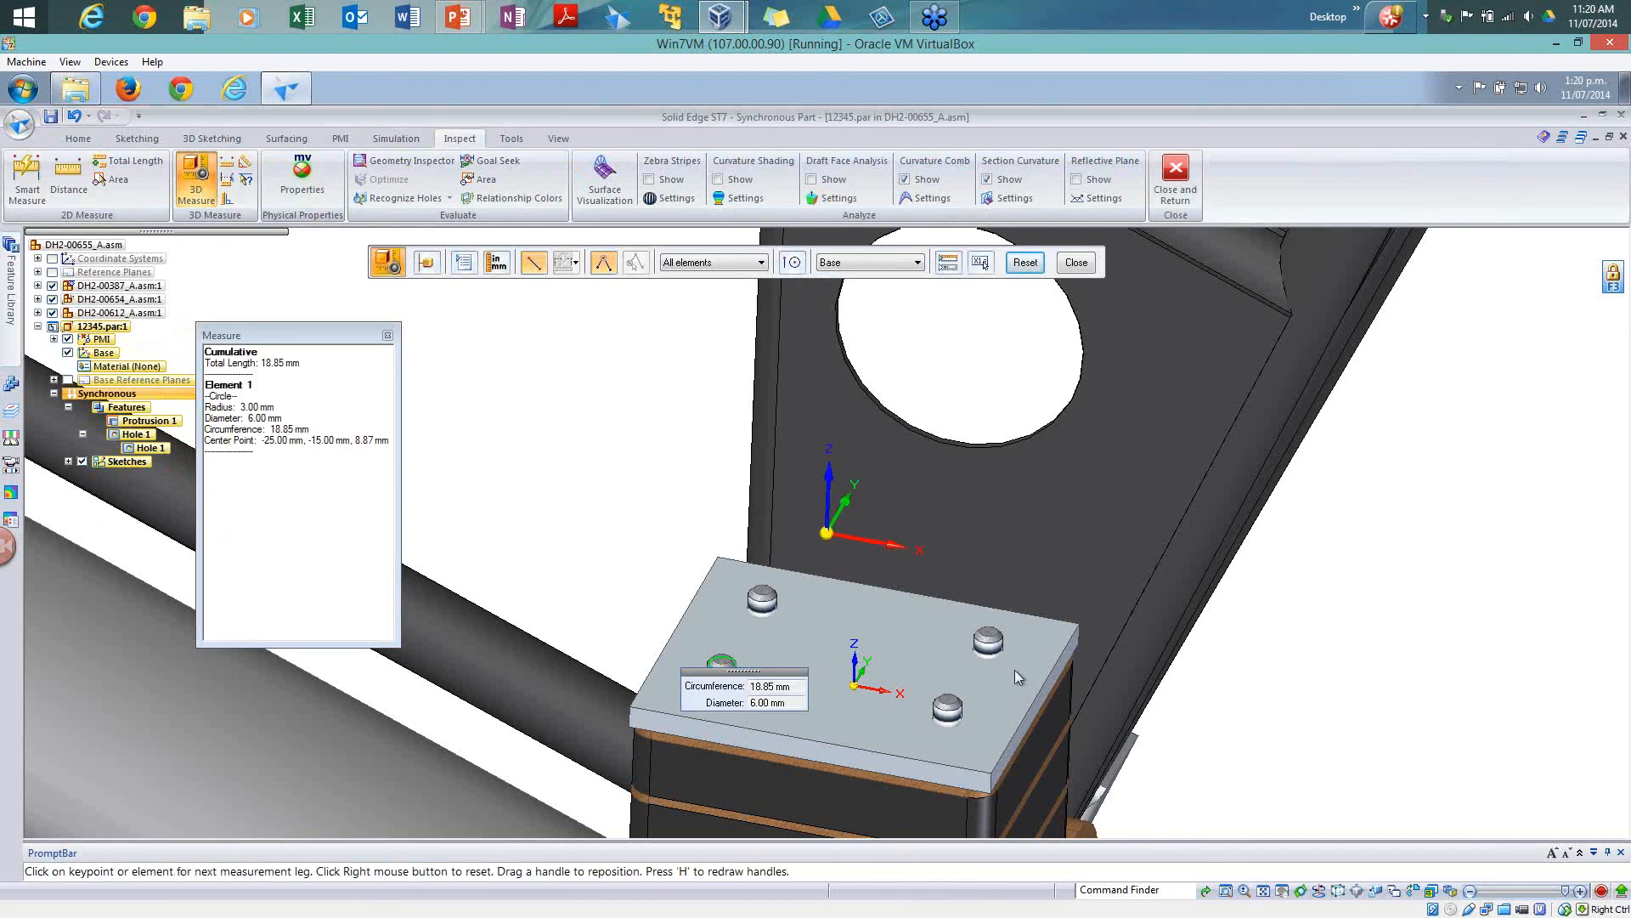
left_click(986, 644)
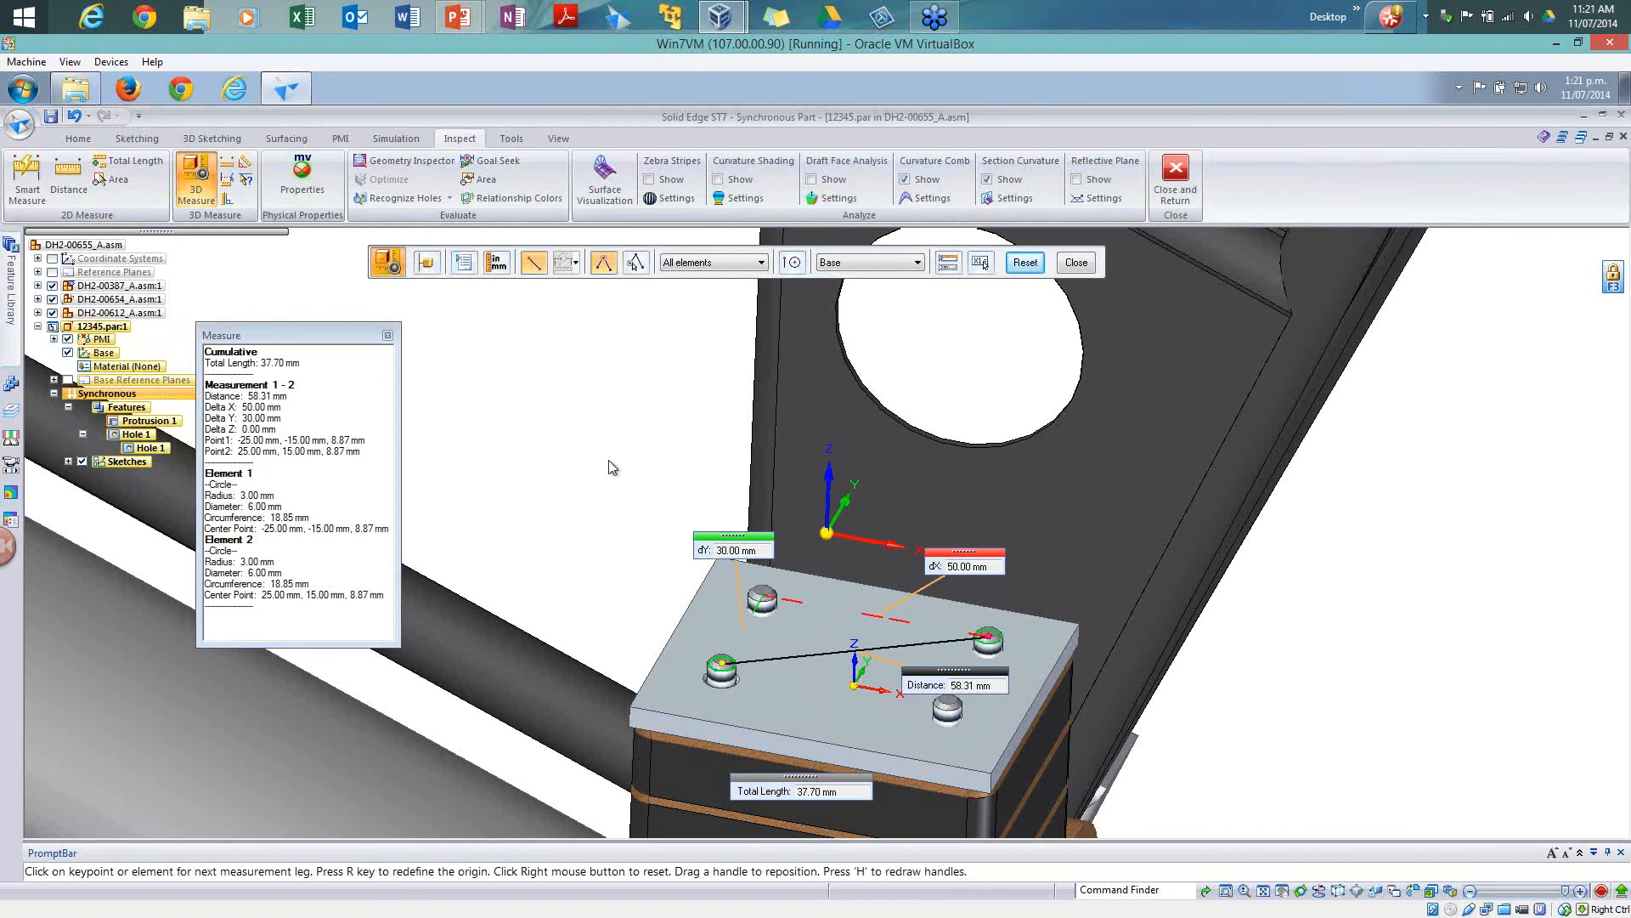
left_click(88, 142)
key("Escape")
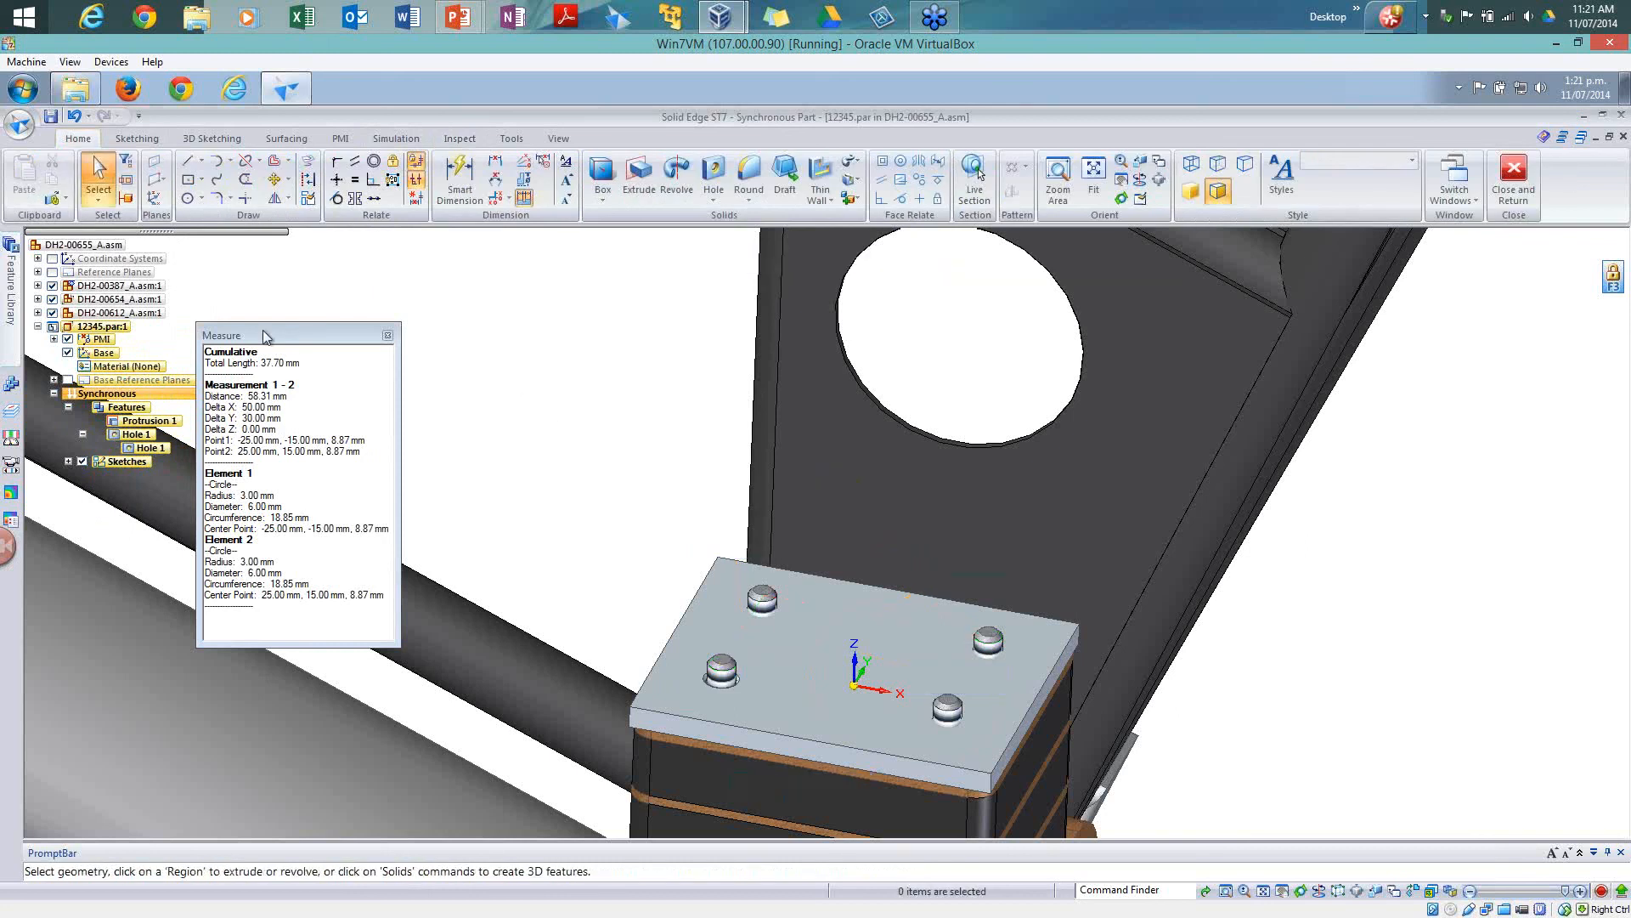
left_click_drag(252, 337, 293, 330)
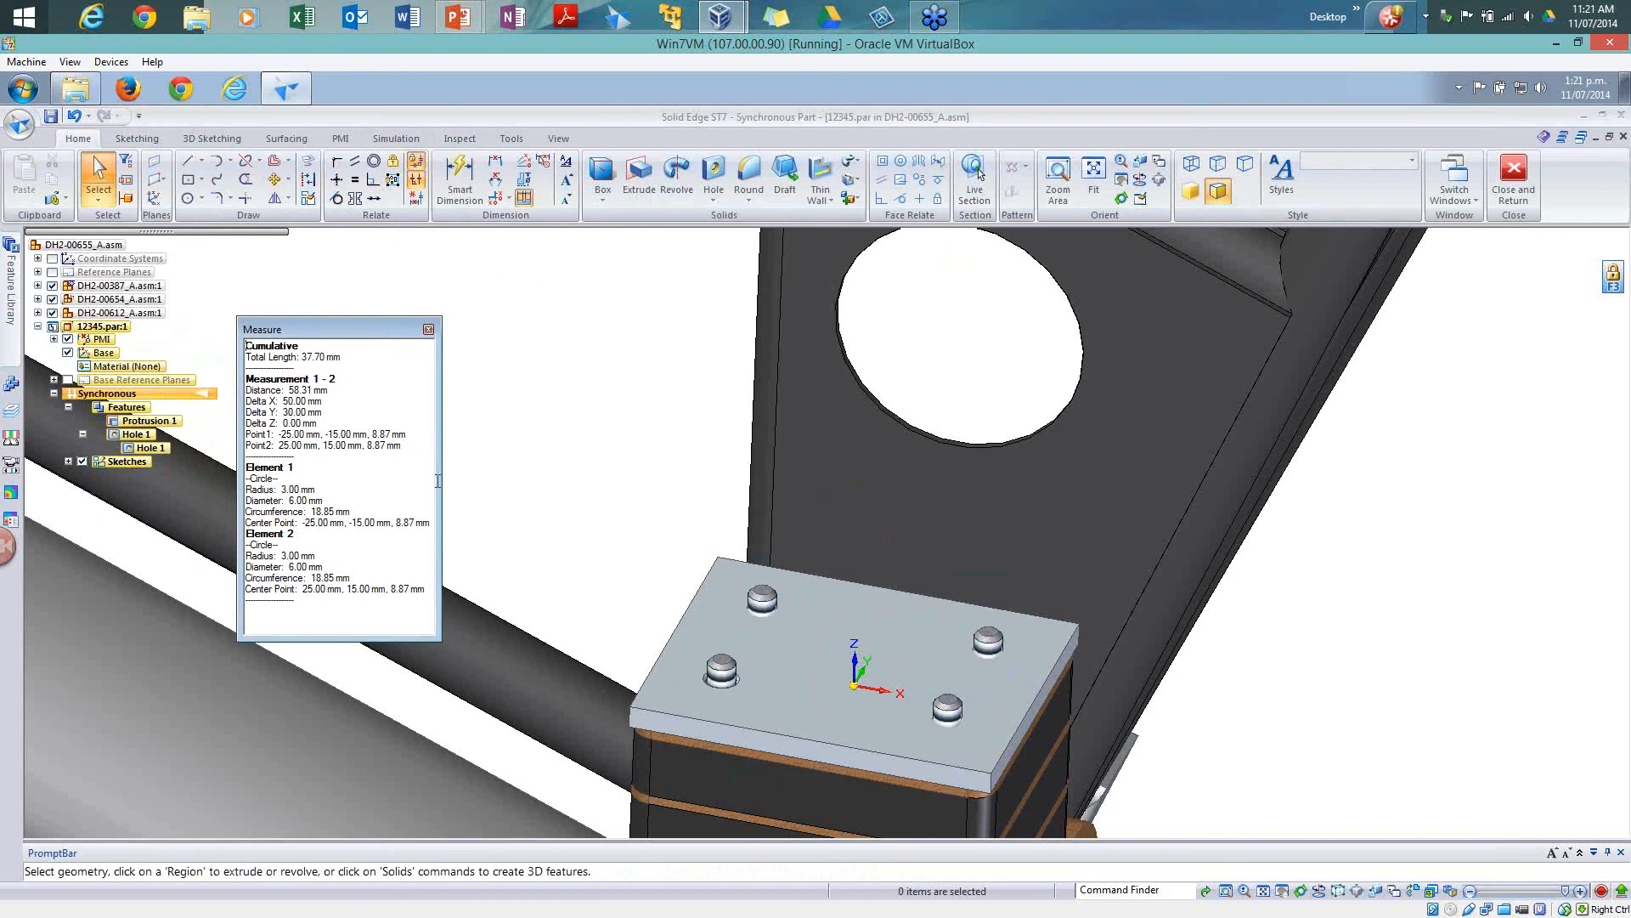
Step: Create a rectangular 2 x 2 pattern of the clearance hole on the plate's top face with 50 mm X spacing
left_click(137, 435)
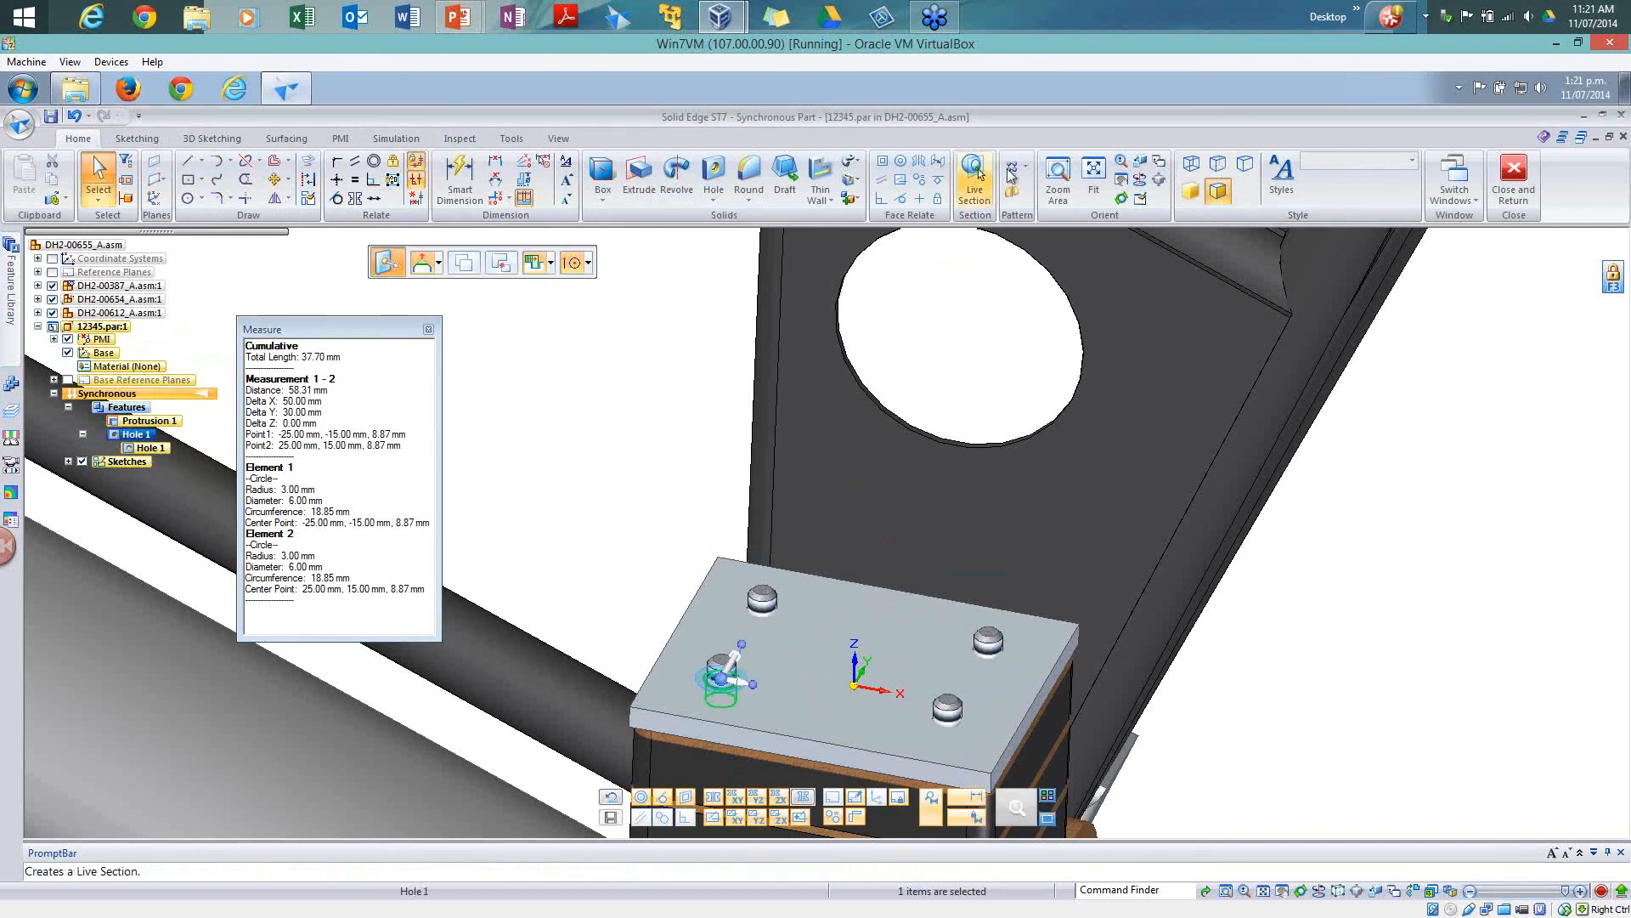
left_click(1012, 167)
left_click(804, 632)
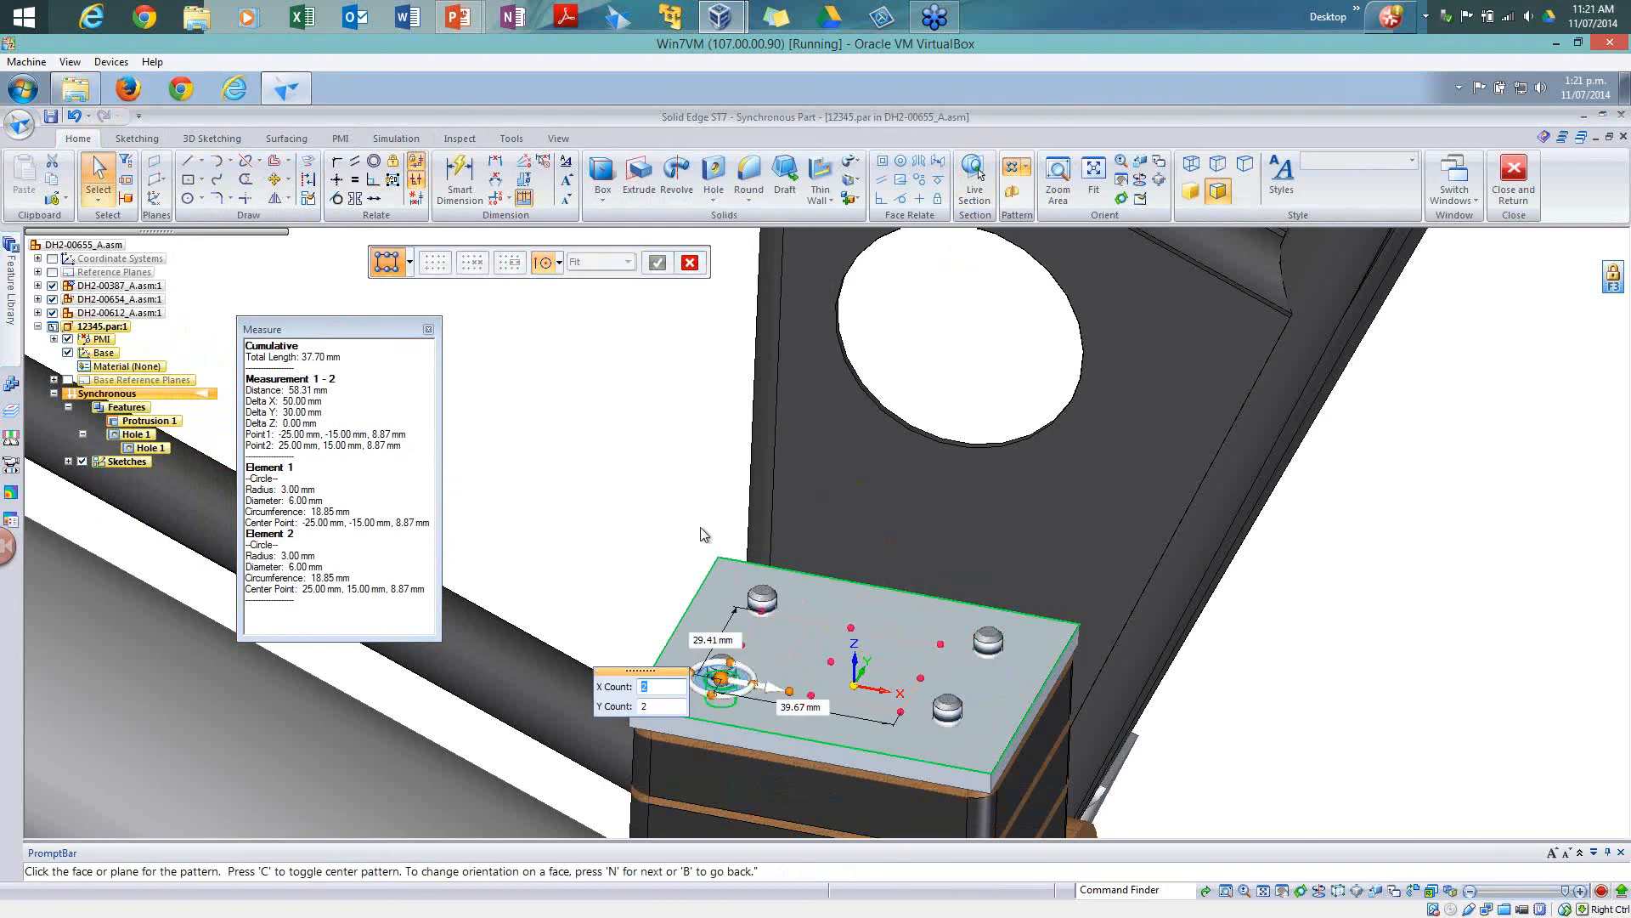
key("Tab")
key("Tab")
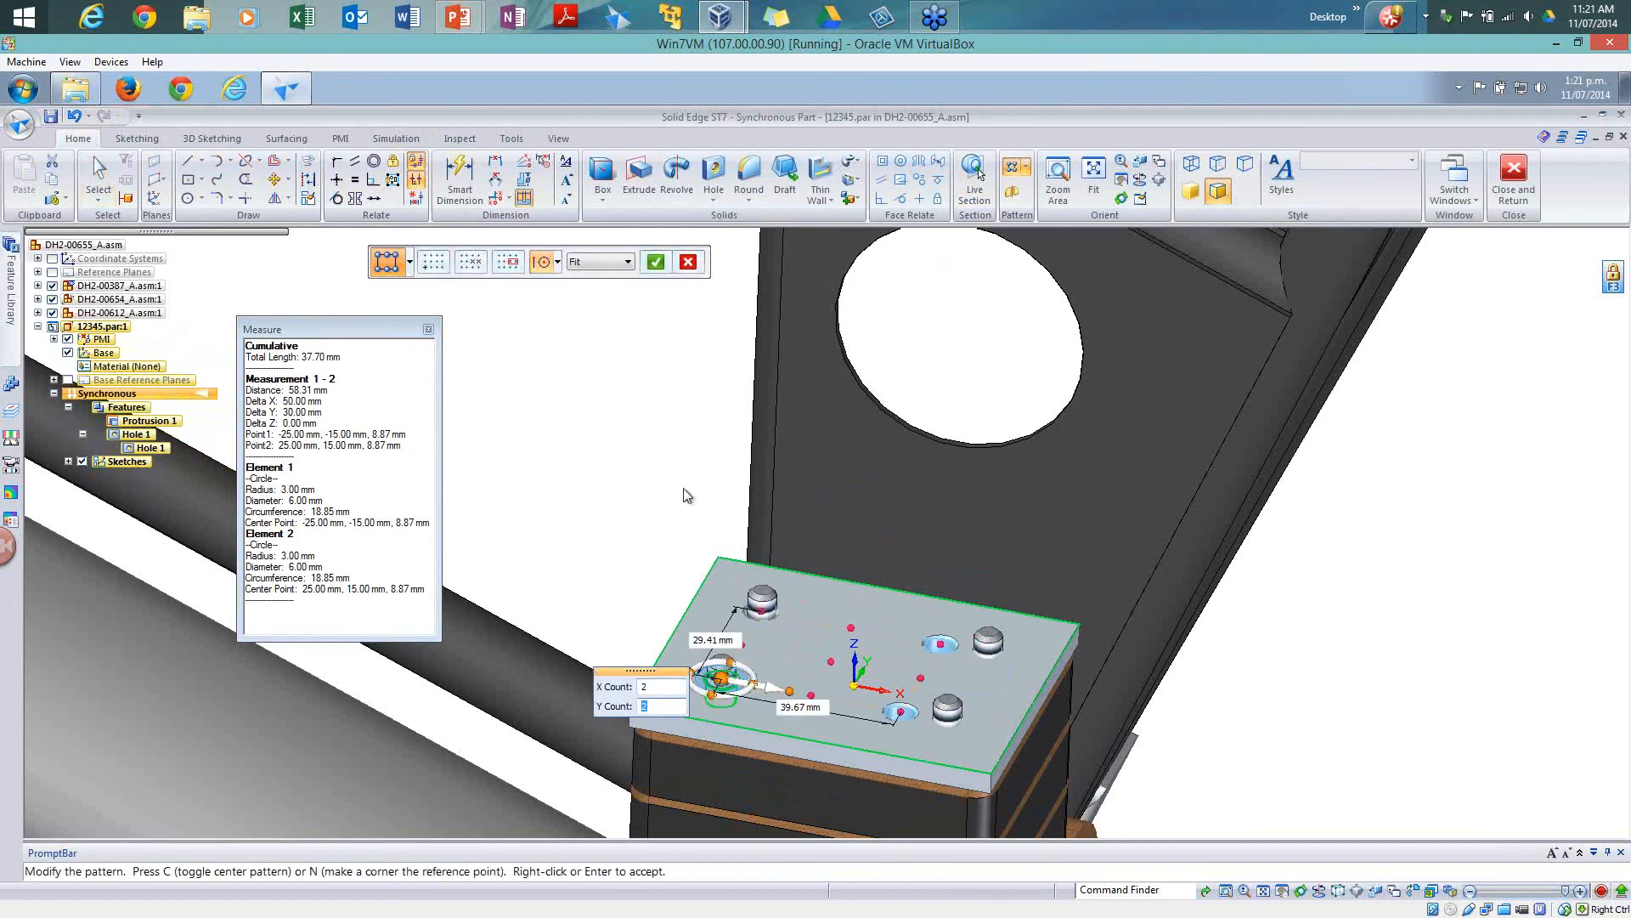
key("Tab")
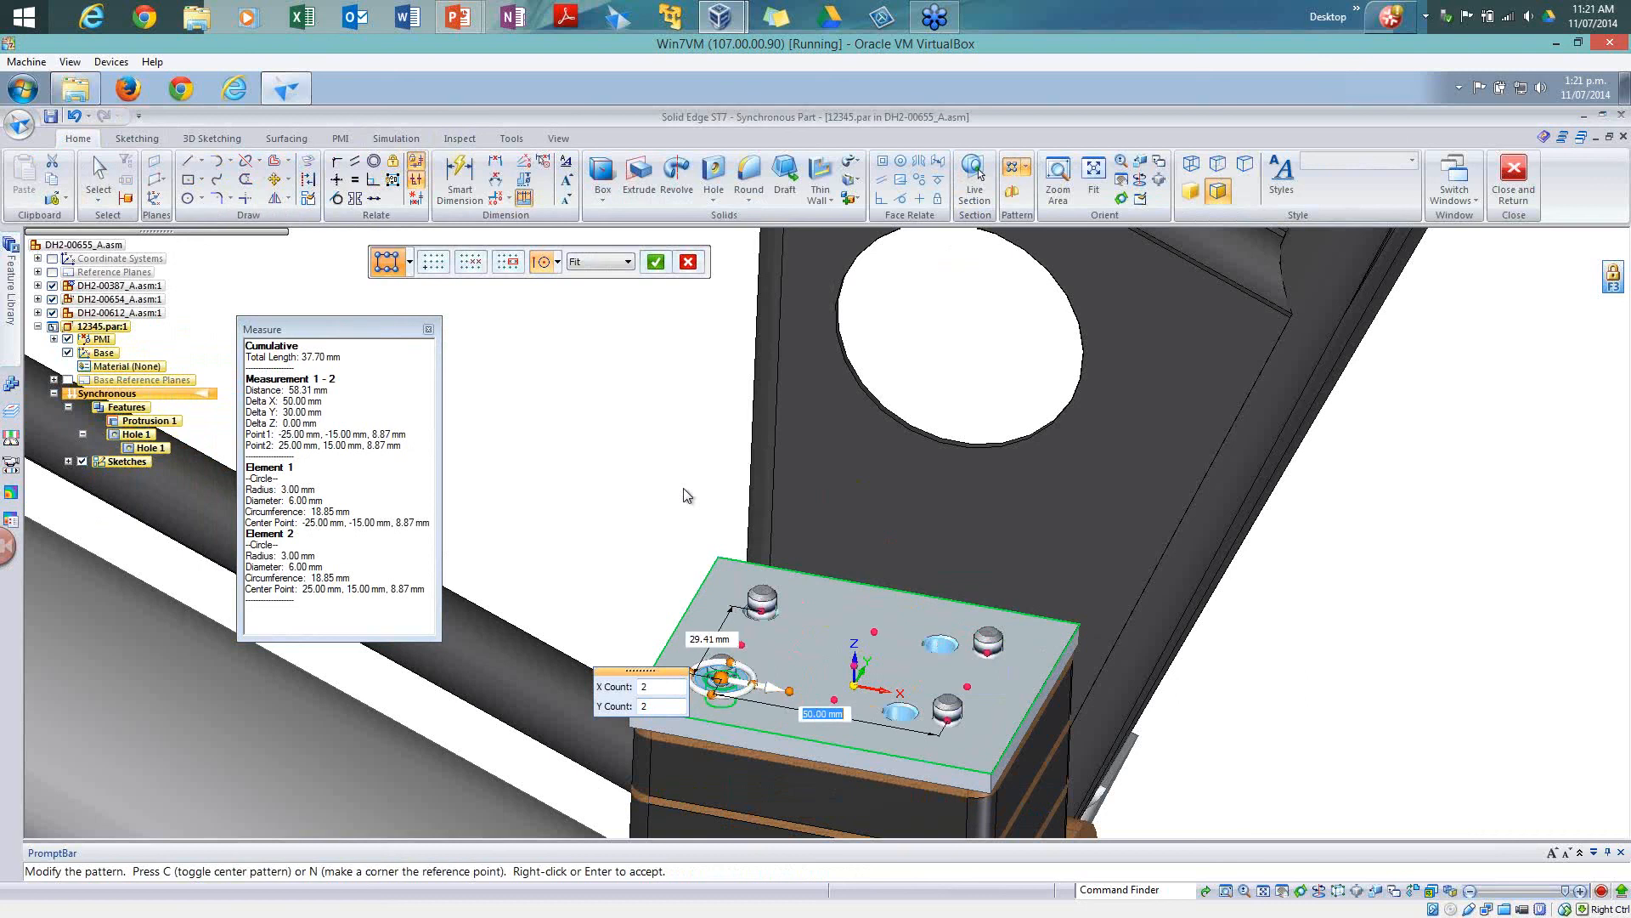
Step: Set the hole pattern's Y spacing to 30 mm, accept the pattern and close the measurement results
type("39")
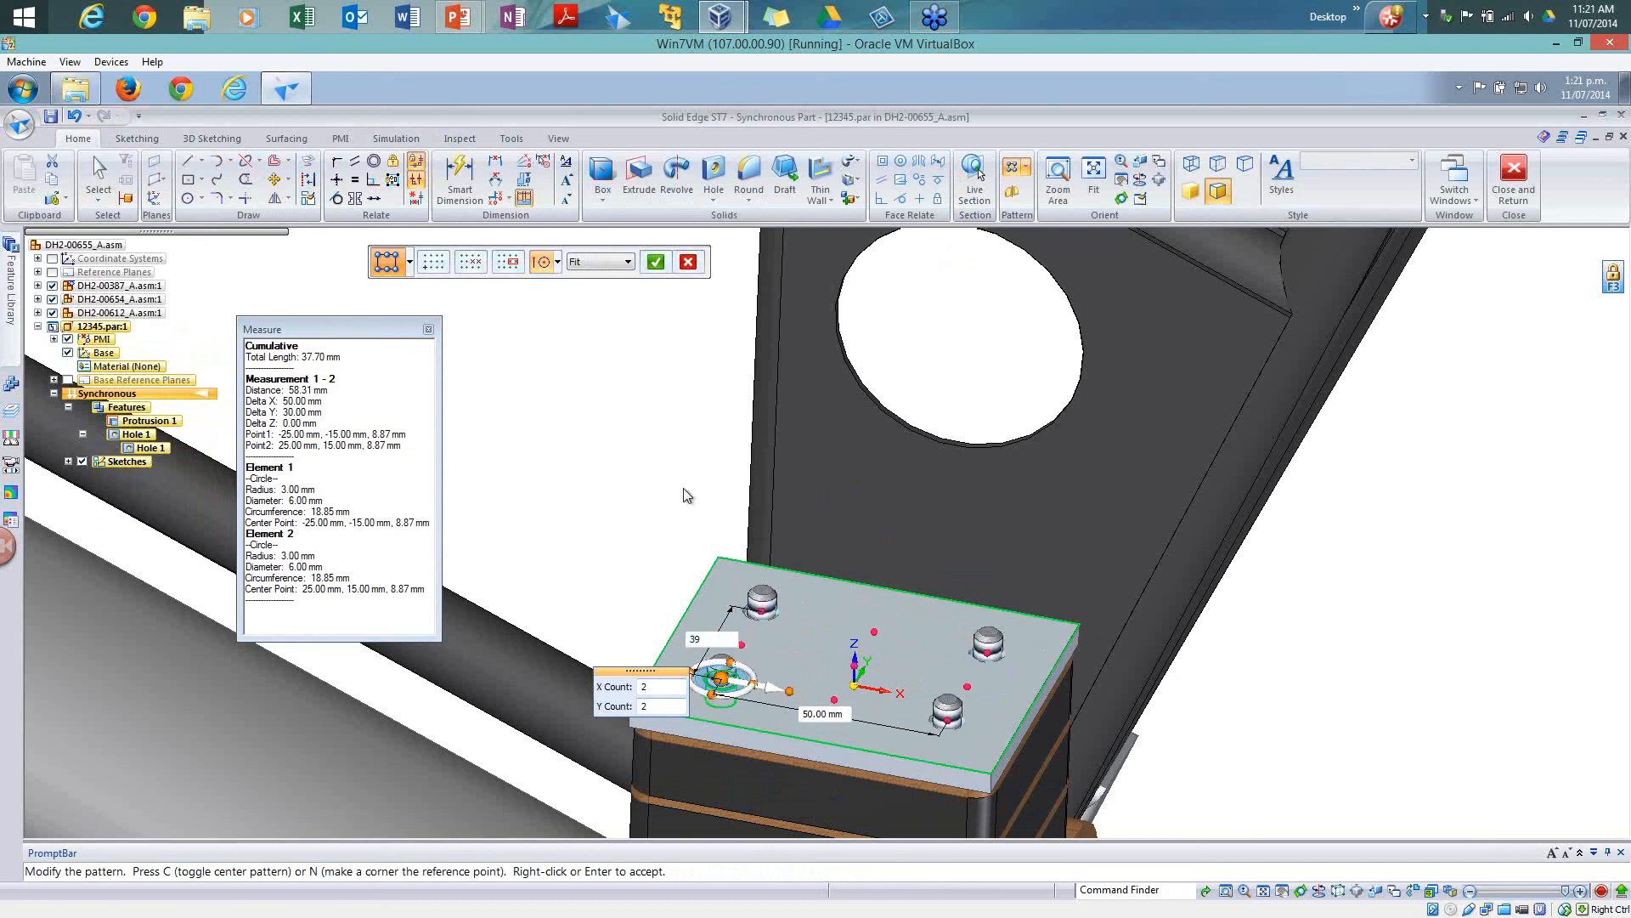
type("0")
key("Tab")
right_click(639, 407)
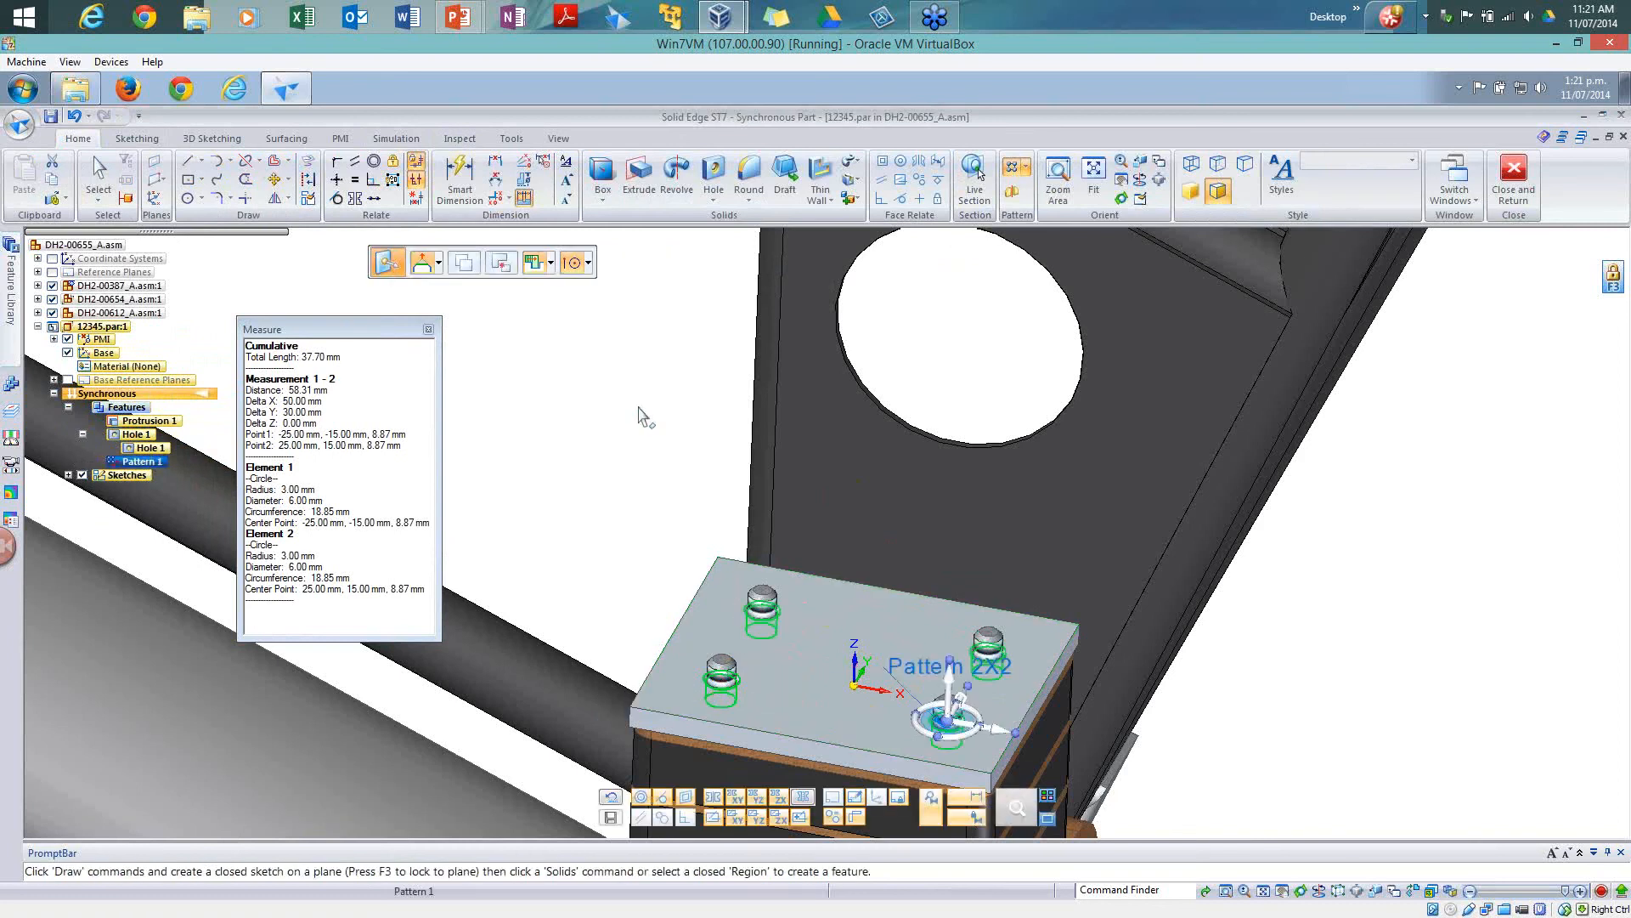
left_click(613, 413)
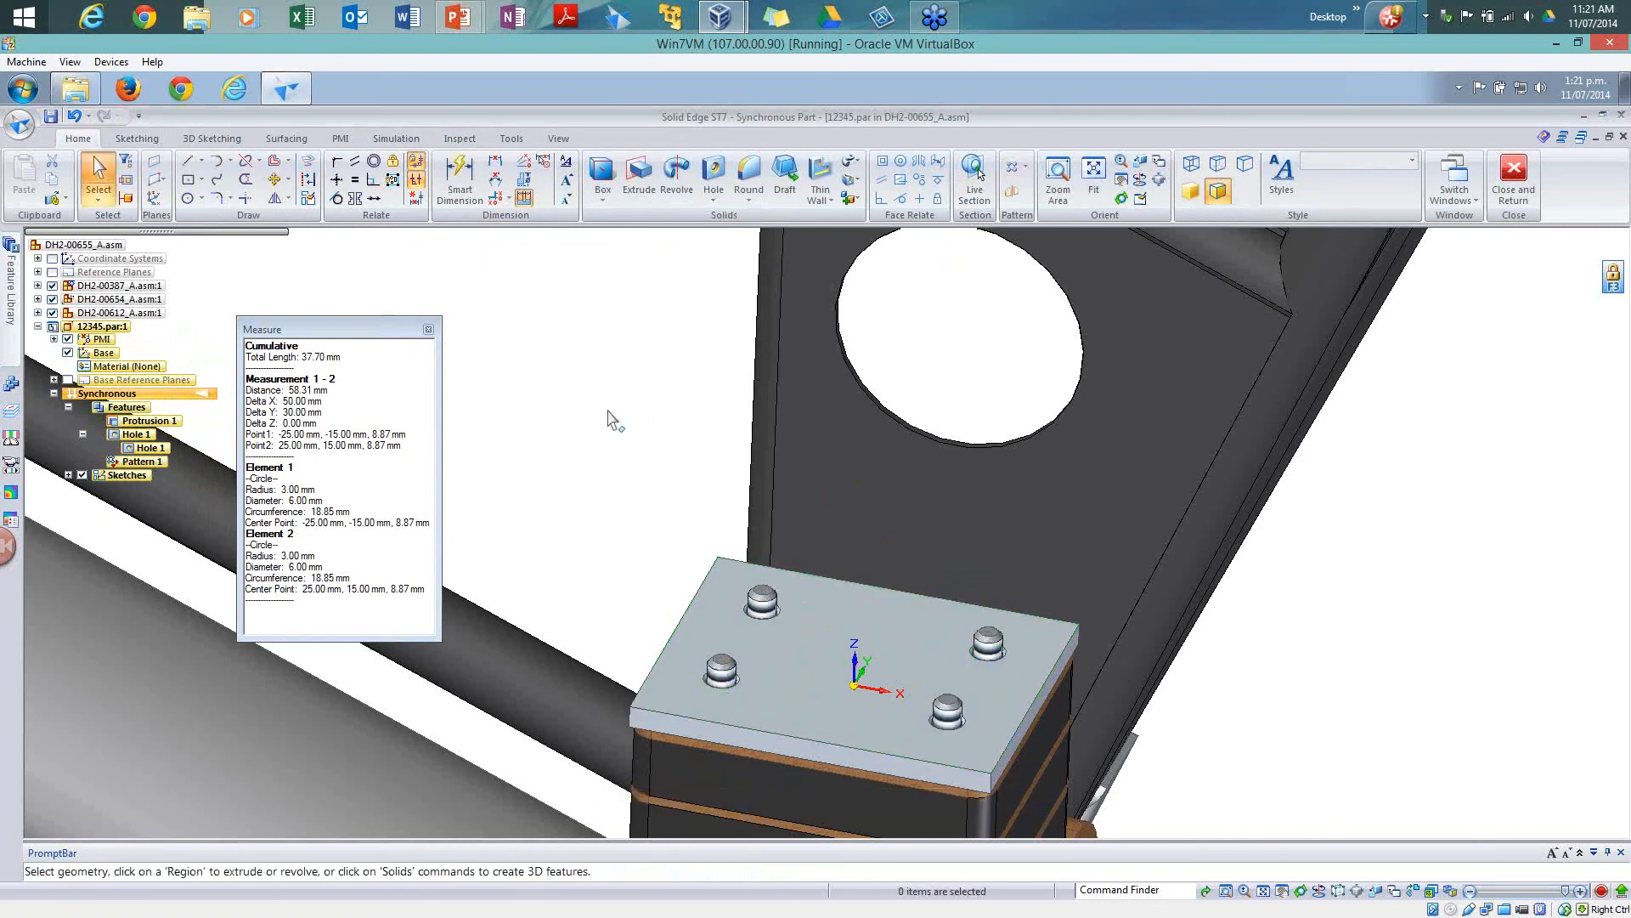
left_click(428, 330)
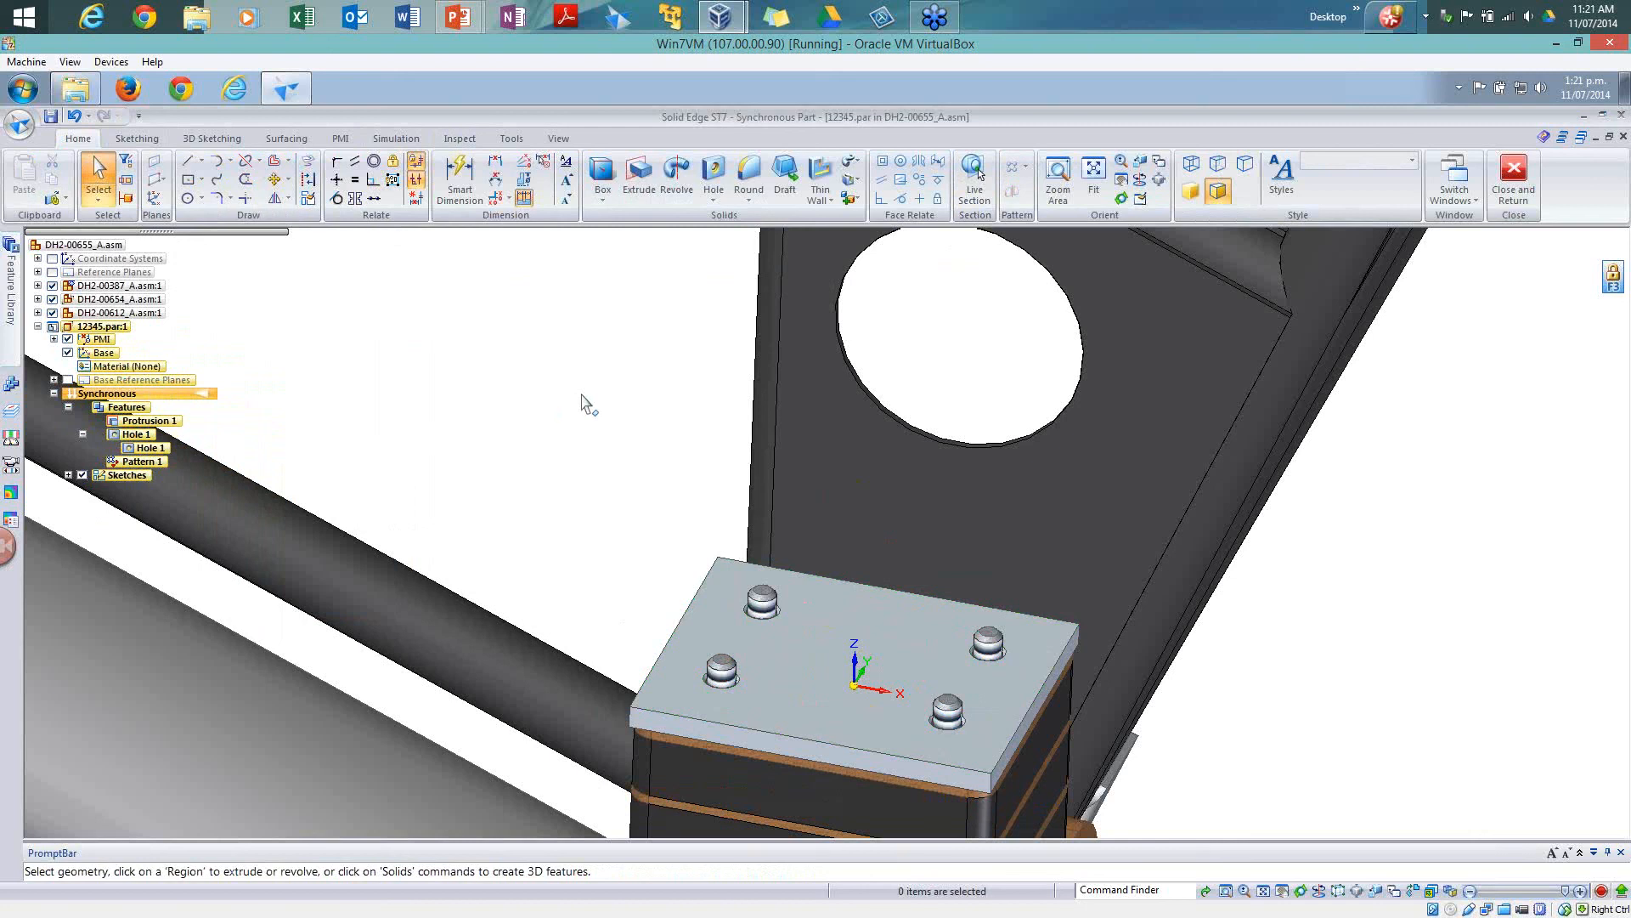
key("alt+Tab")
key("alt+Tab")
key("alt+Tab")
left_click(460, 17)
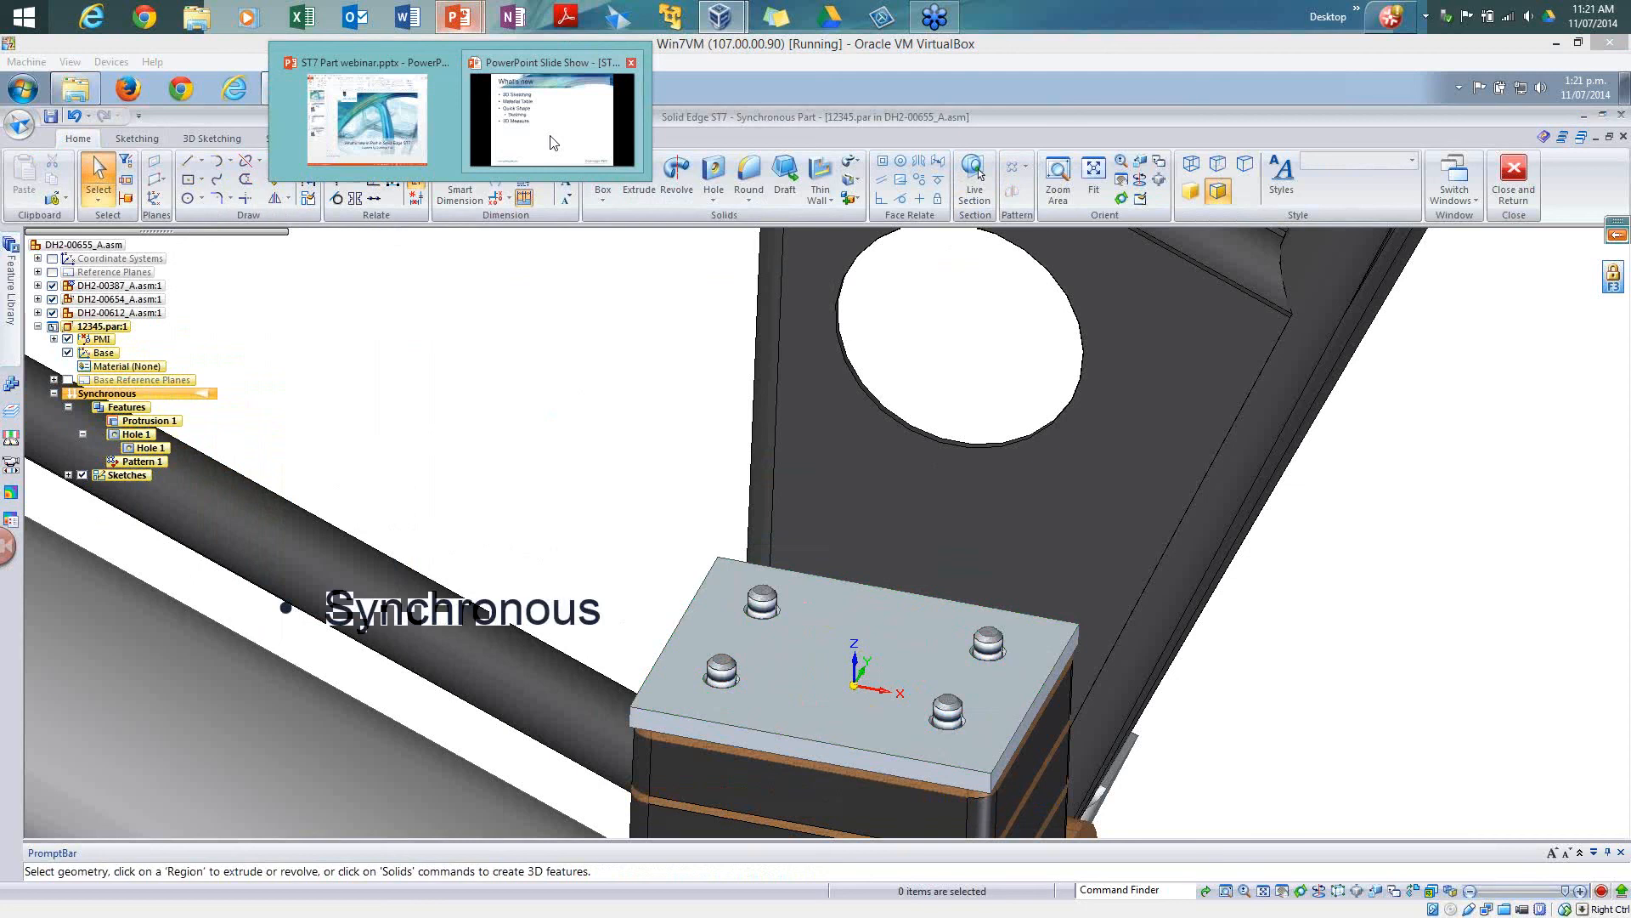
key("alt+Tab")
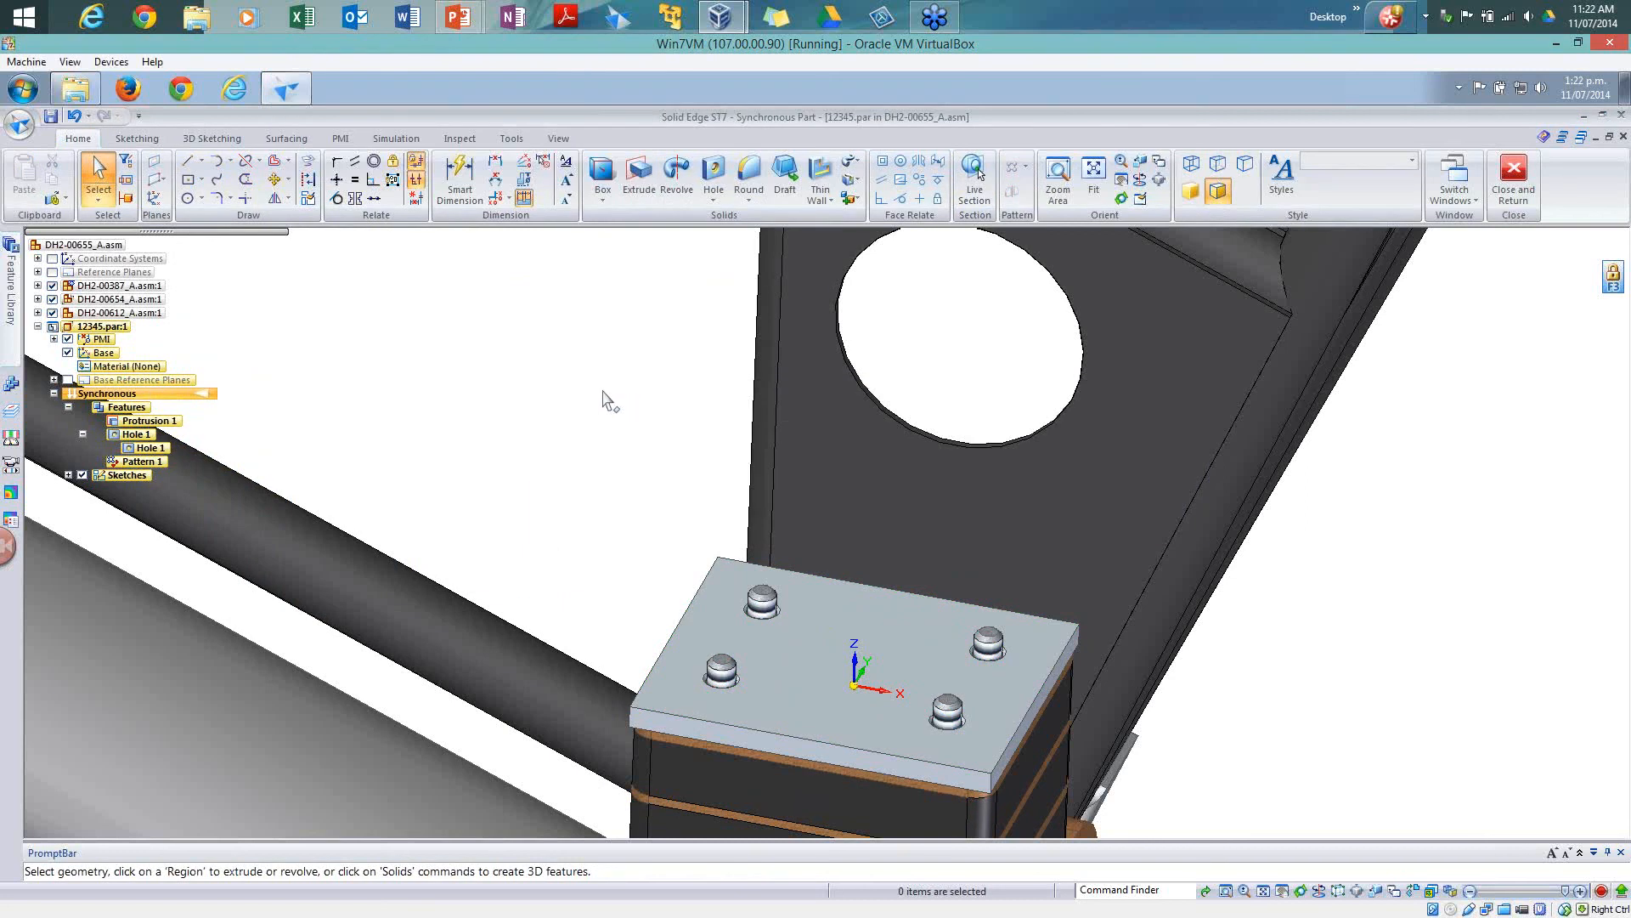
Step: Hide the surrounding assembly so that only the cover plate is displayed
key("ctrl+shift+p")
scroll(699, 469, "down", 1)
middle_click_drag(719, 427, 638, 478, "shift")
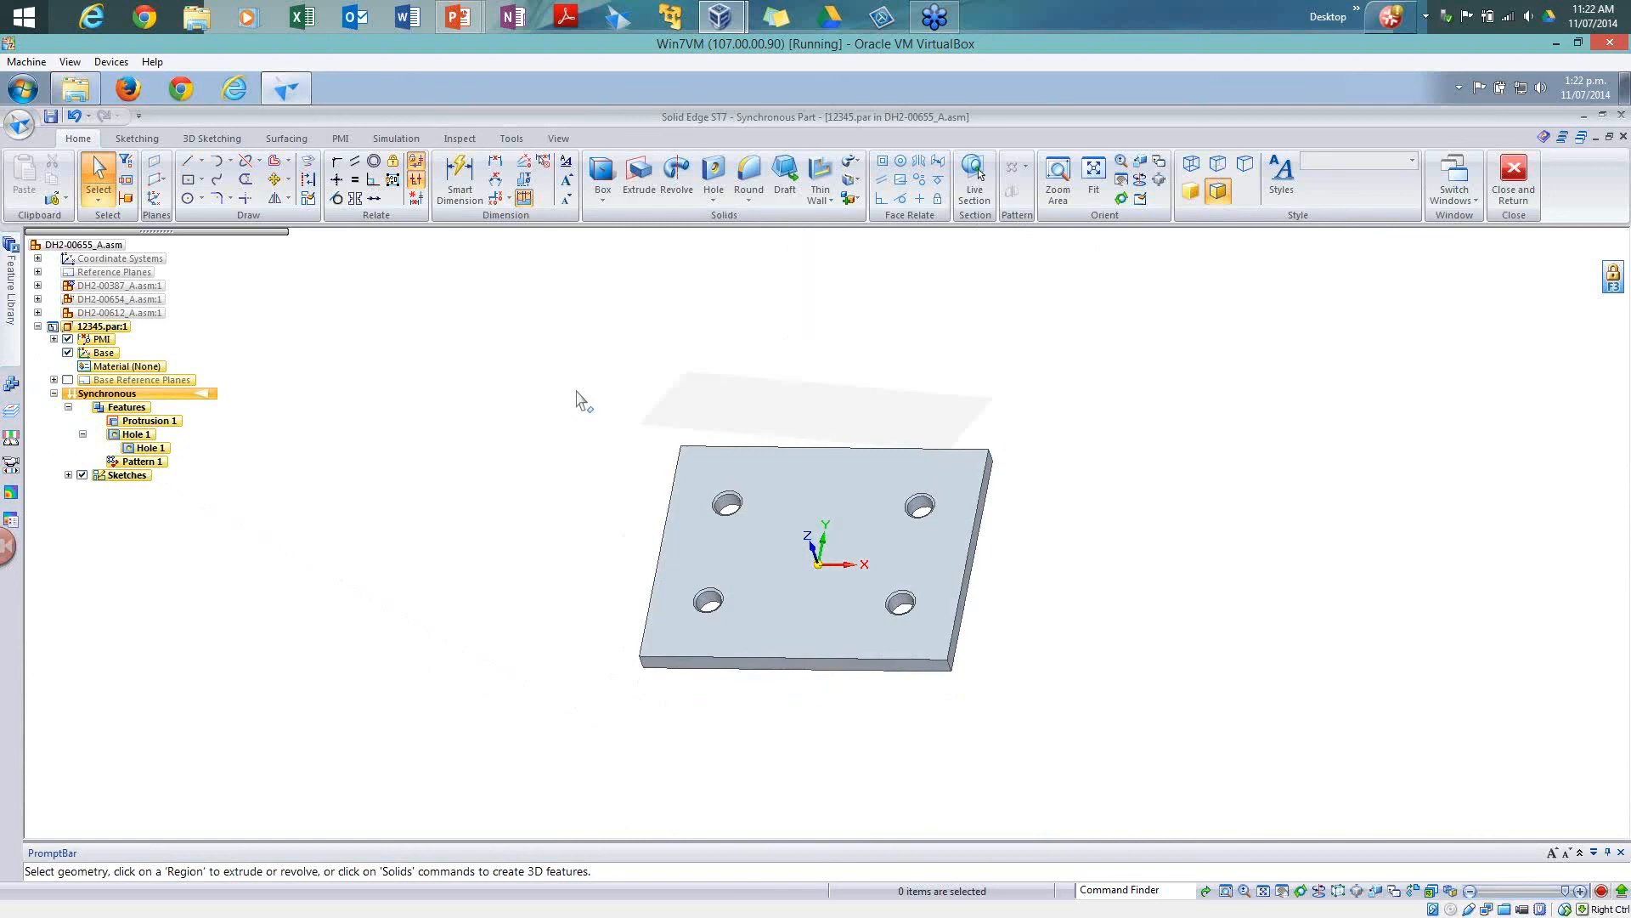
Step: Break the hole feature and its pattern into a plain set of faces
left_click(154, 433)
left_click(143, 462, "ctrl")
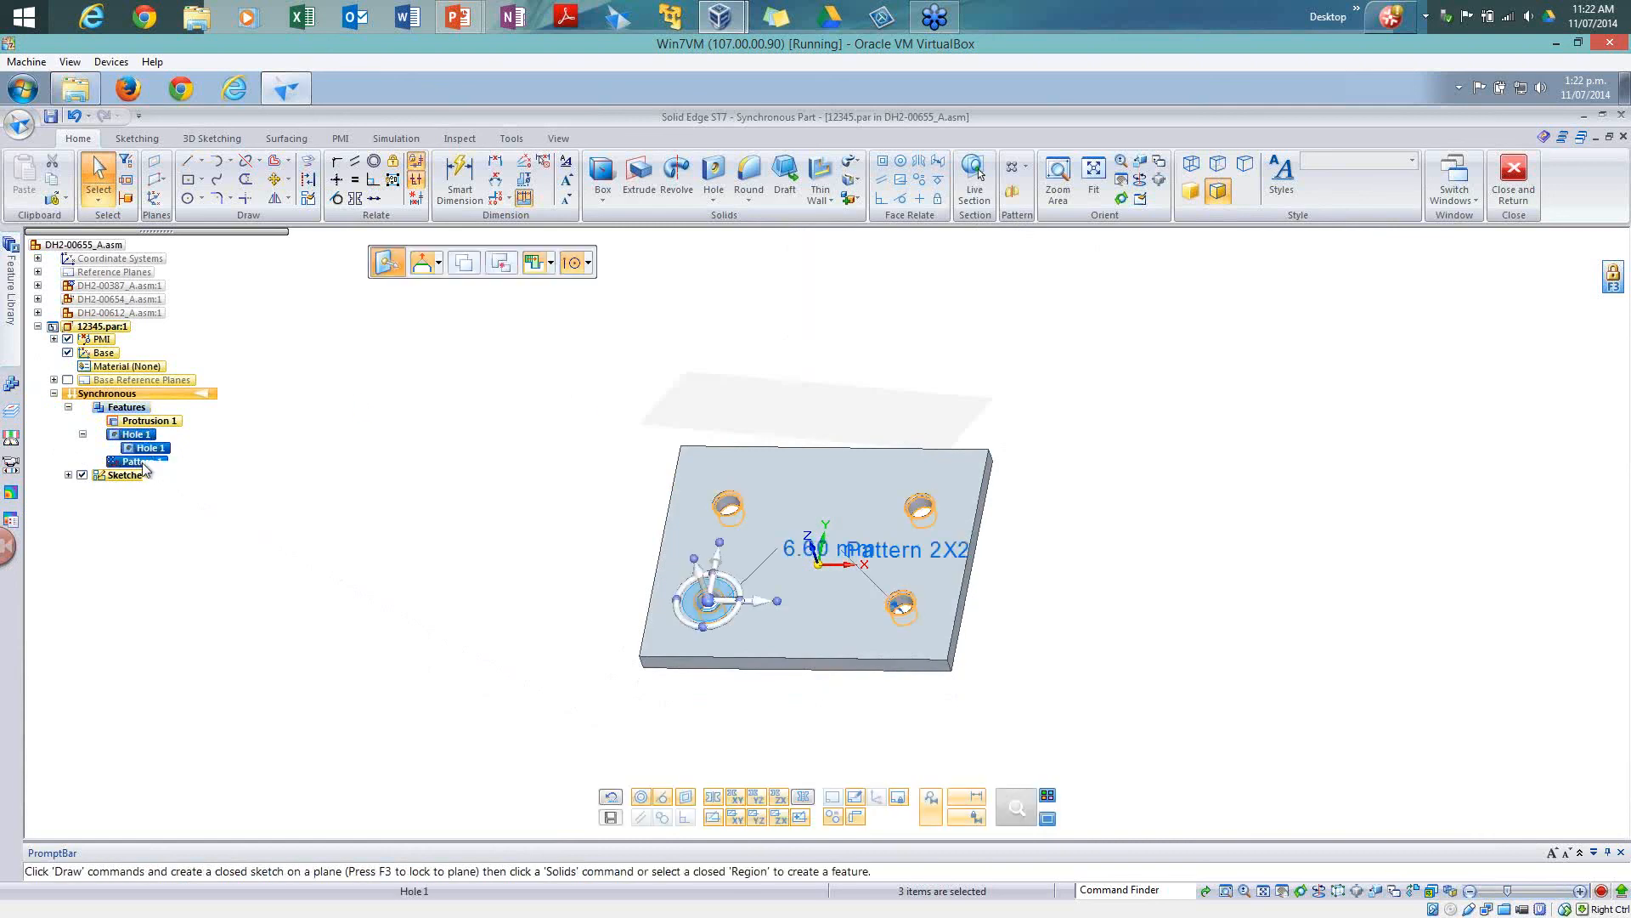
right_click(143, 464)
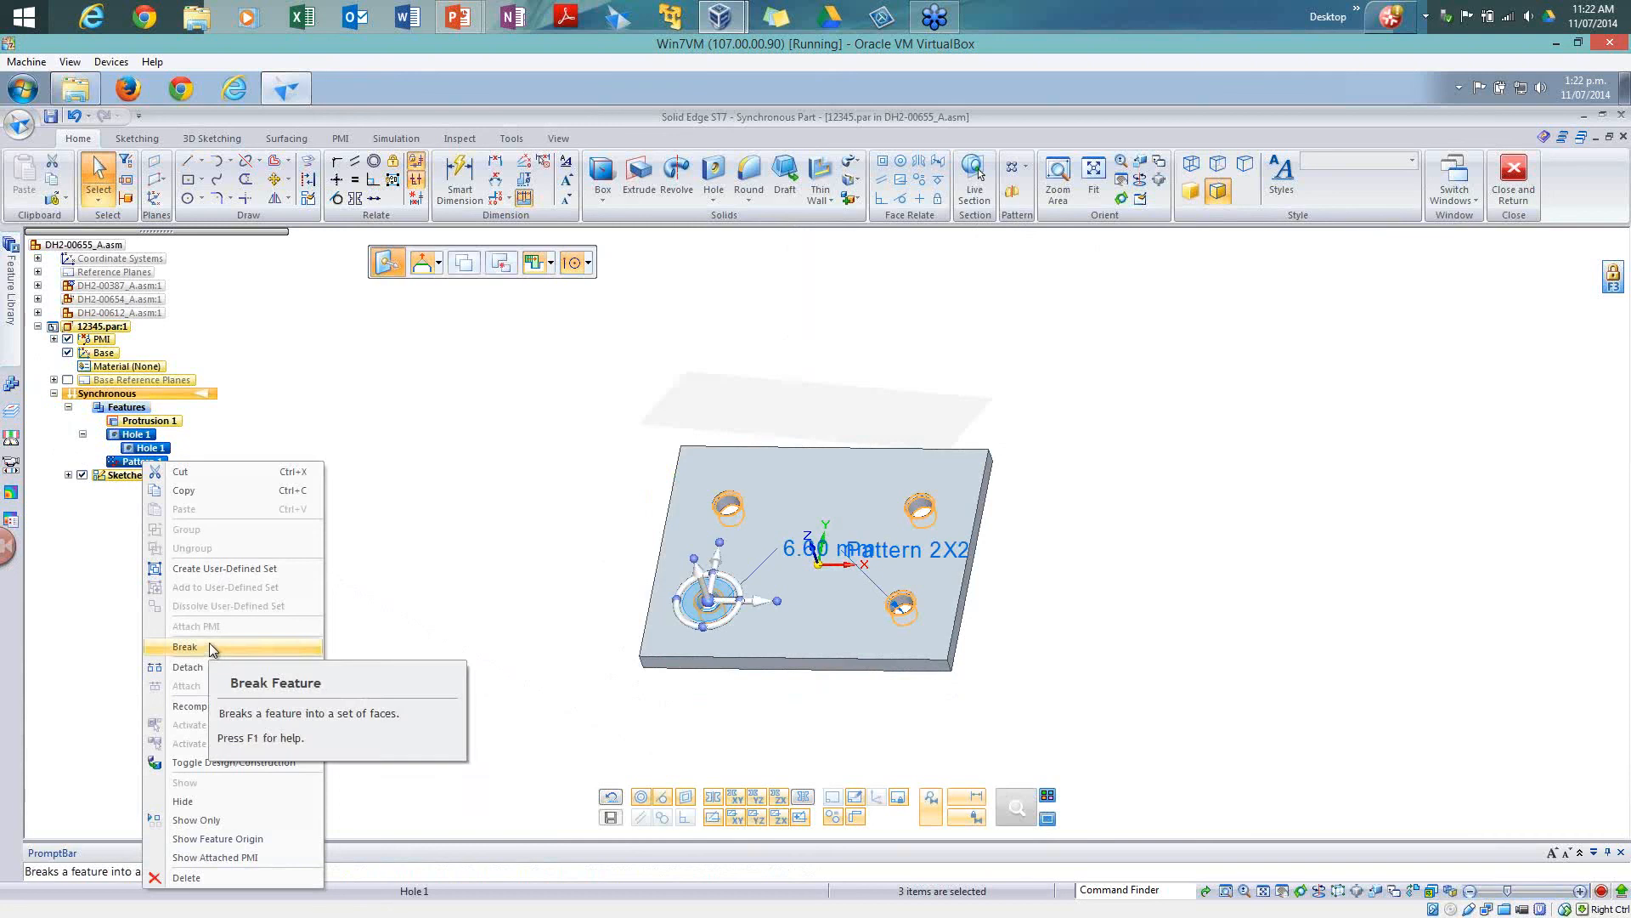
left_click(207, 644)
Step: Recognize the conical faces at the four hole openings as chamfer features
middle_click_drag(515, 399, 380, 361)
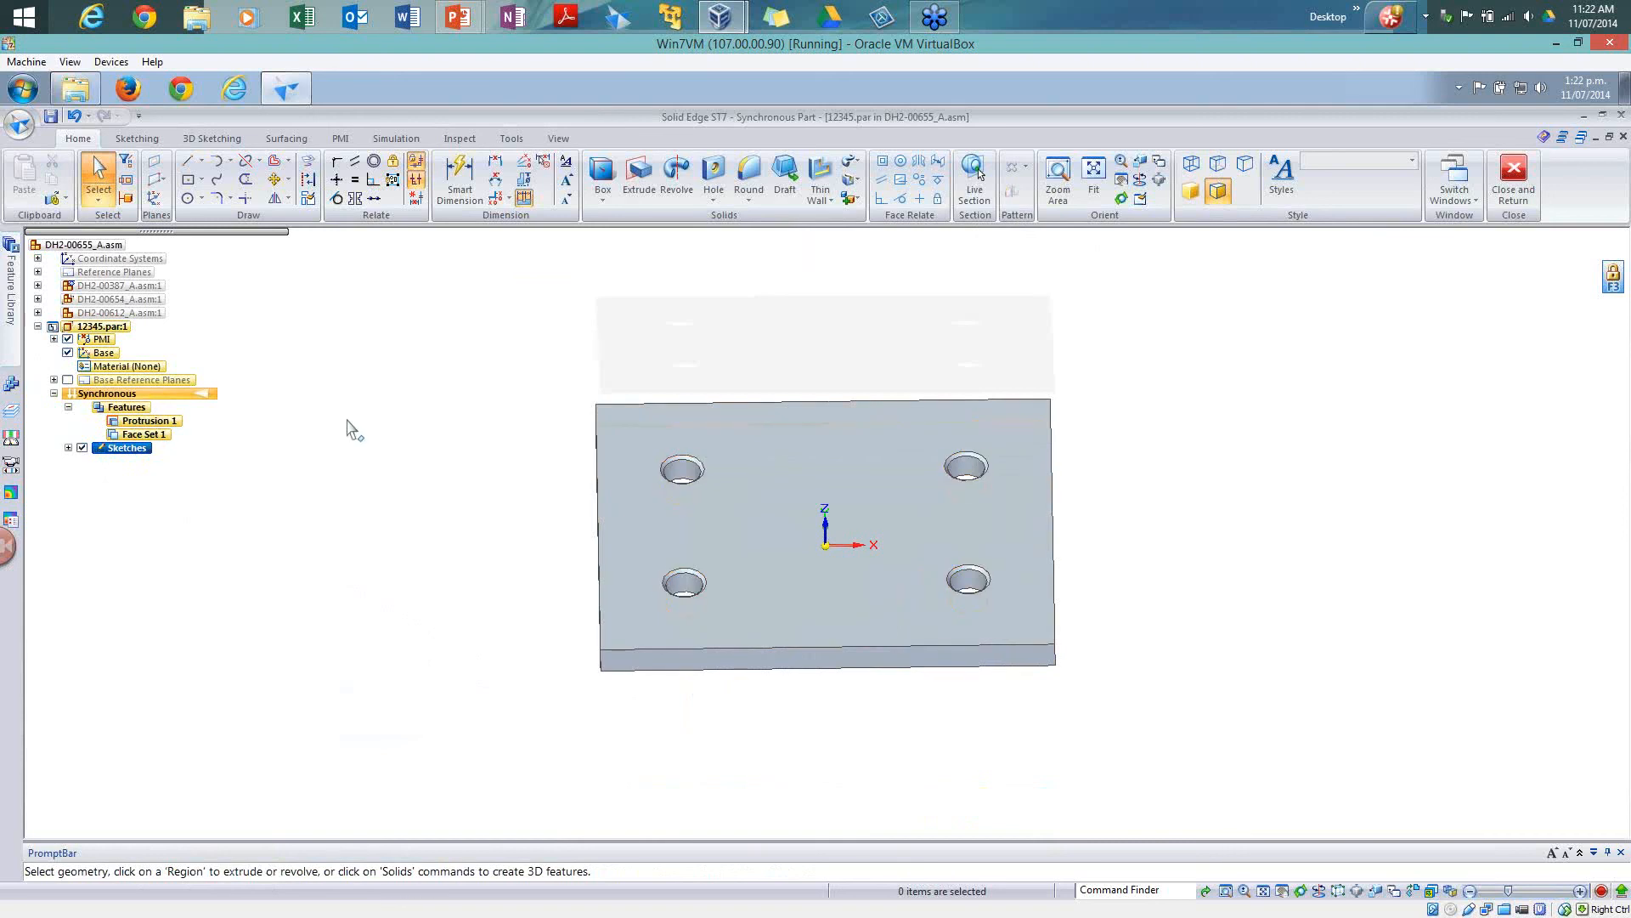
left_click(747, 200)
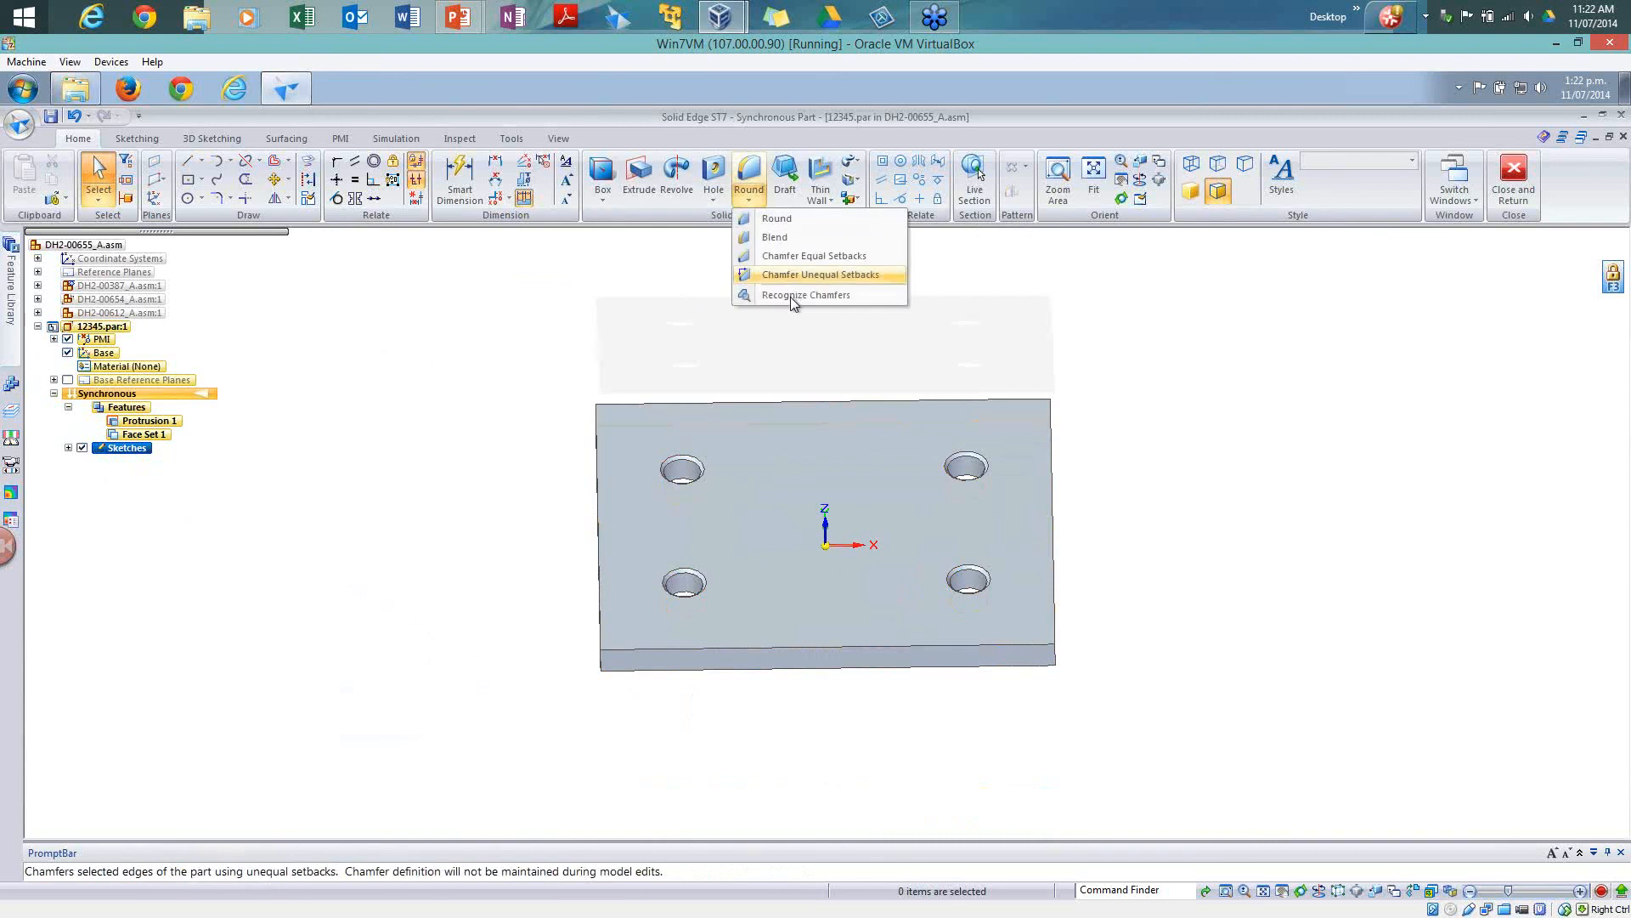
left_click(848, 294)
left_click_drag(578, 292, 587, 262)
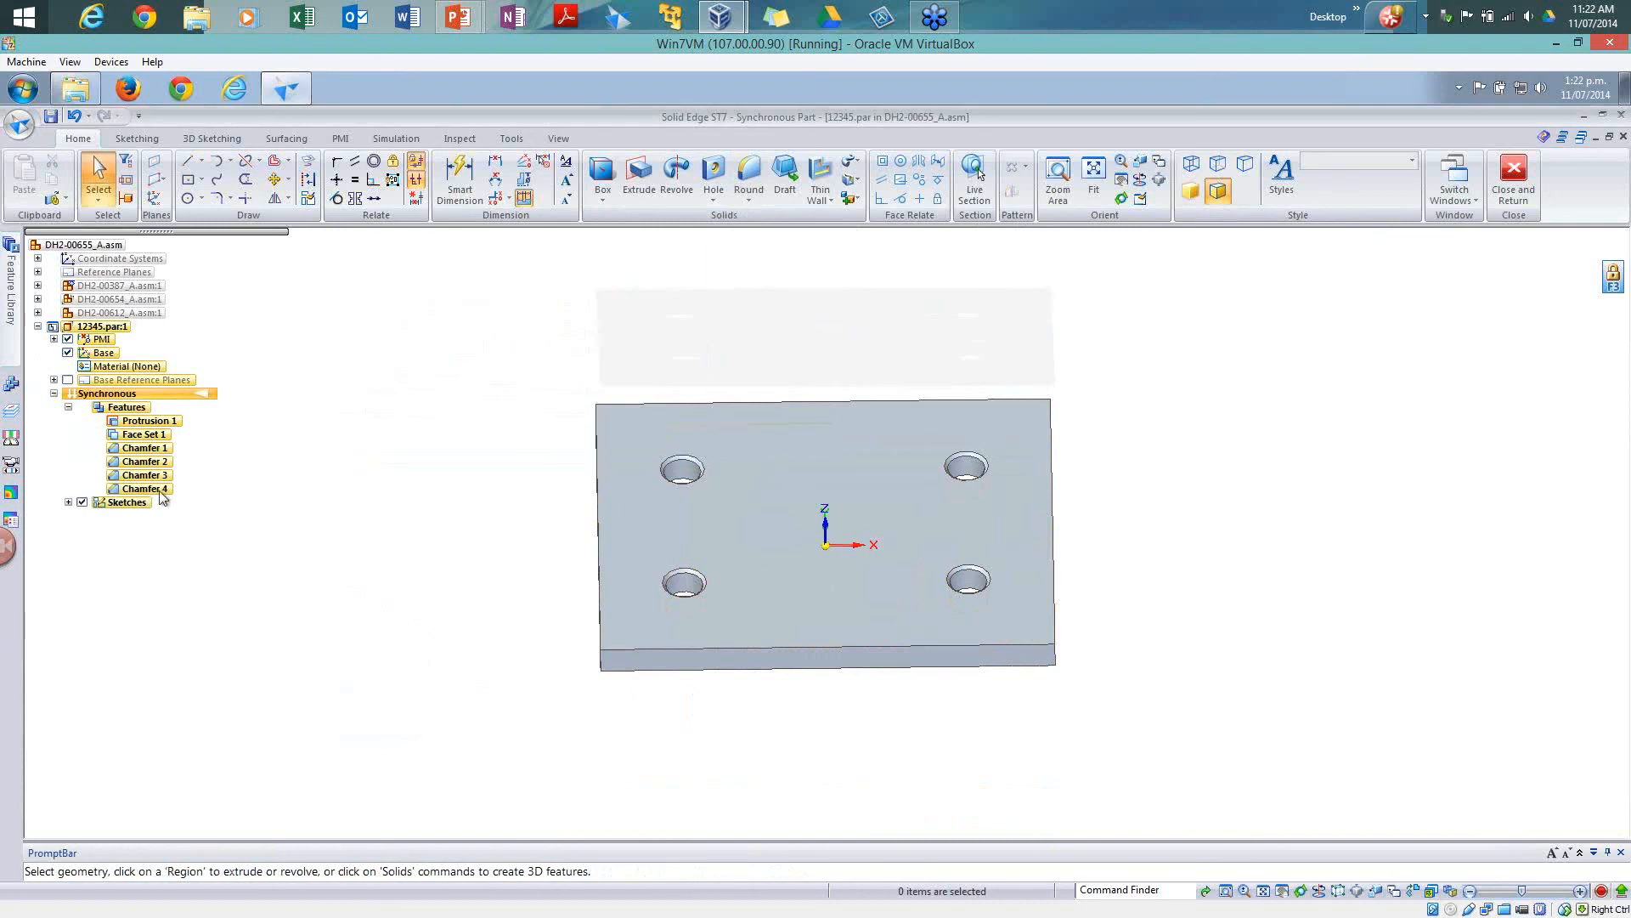
Step: Group the four recognized chamfers and rename the group Chamfers
left_click(157, 485)
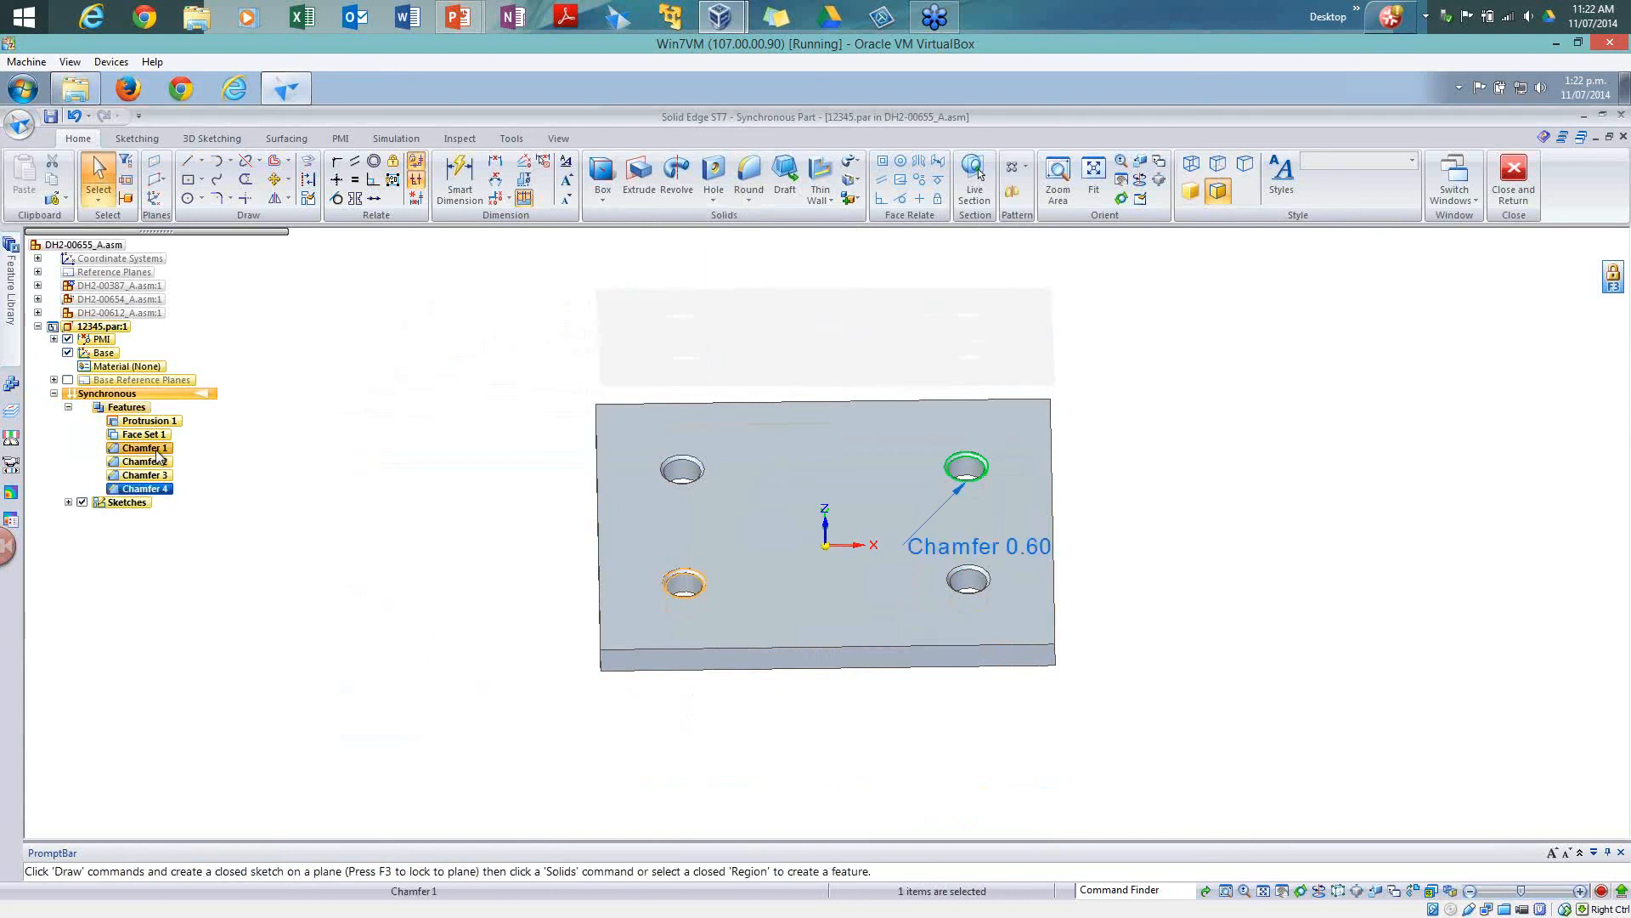
left_click(157, 456, "shift")
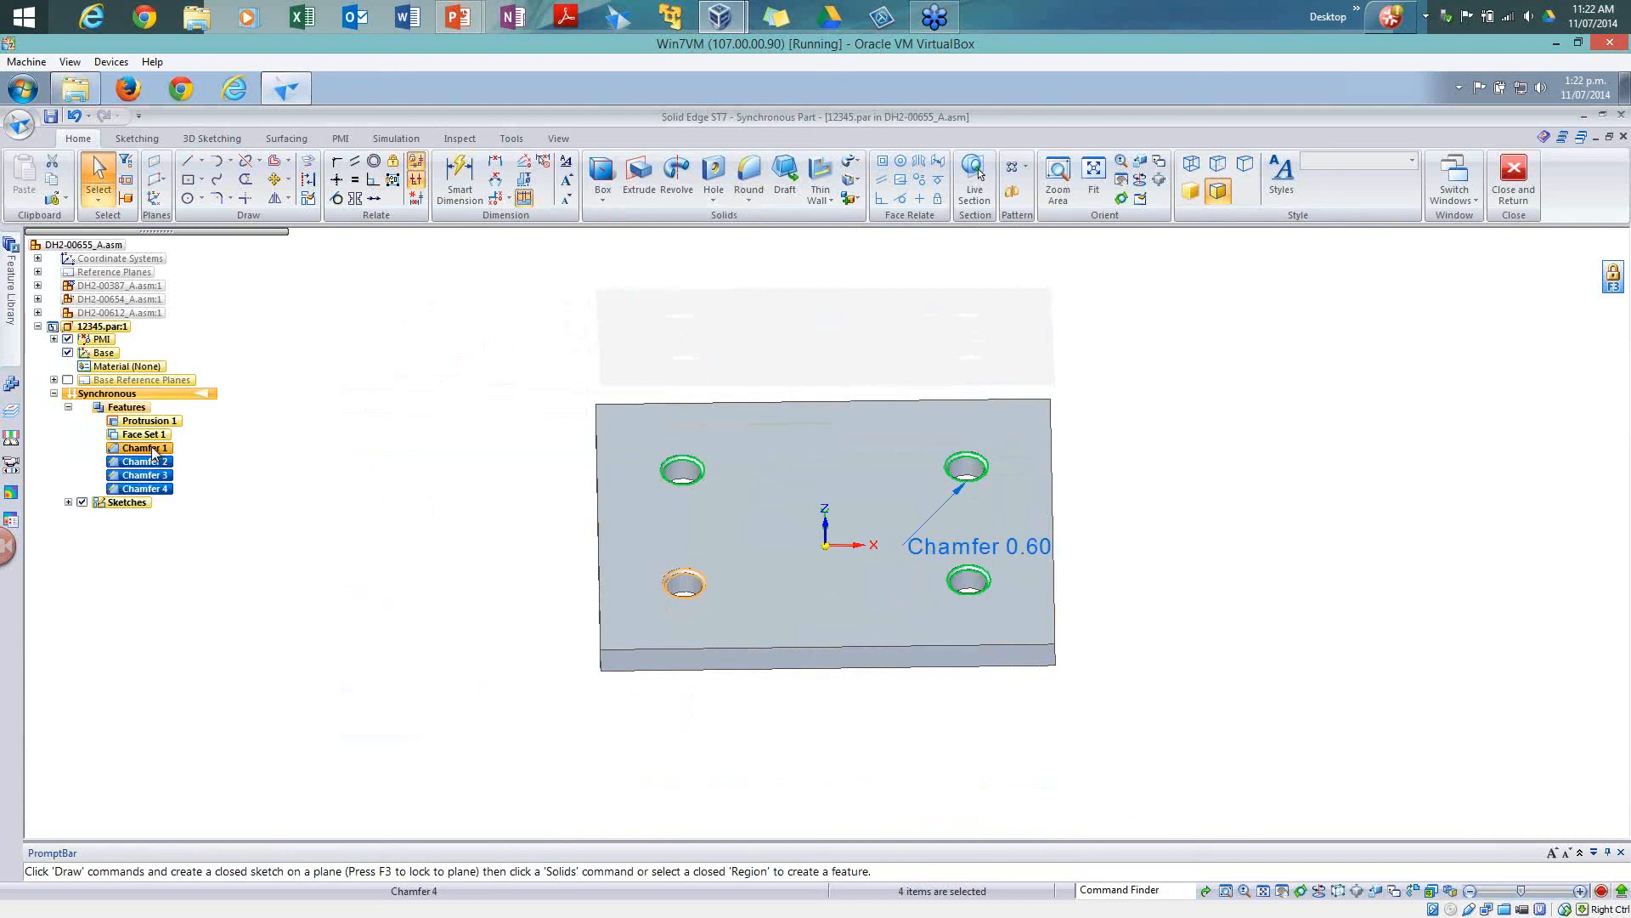
right_click(154, 451)
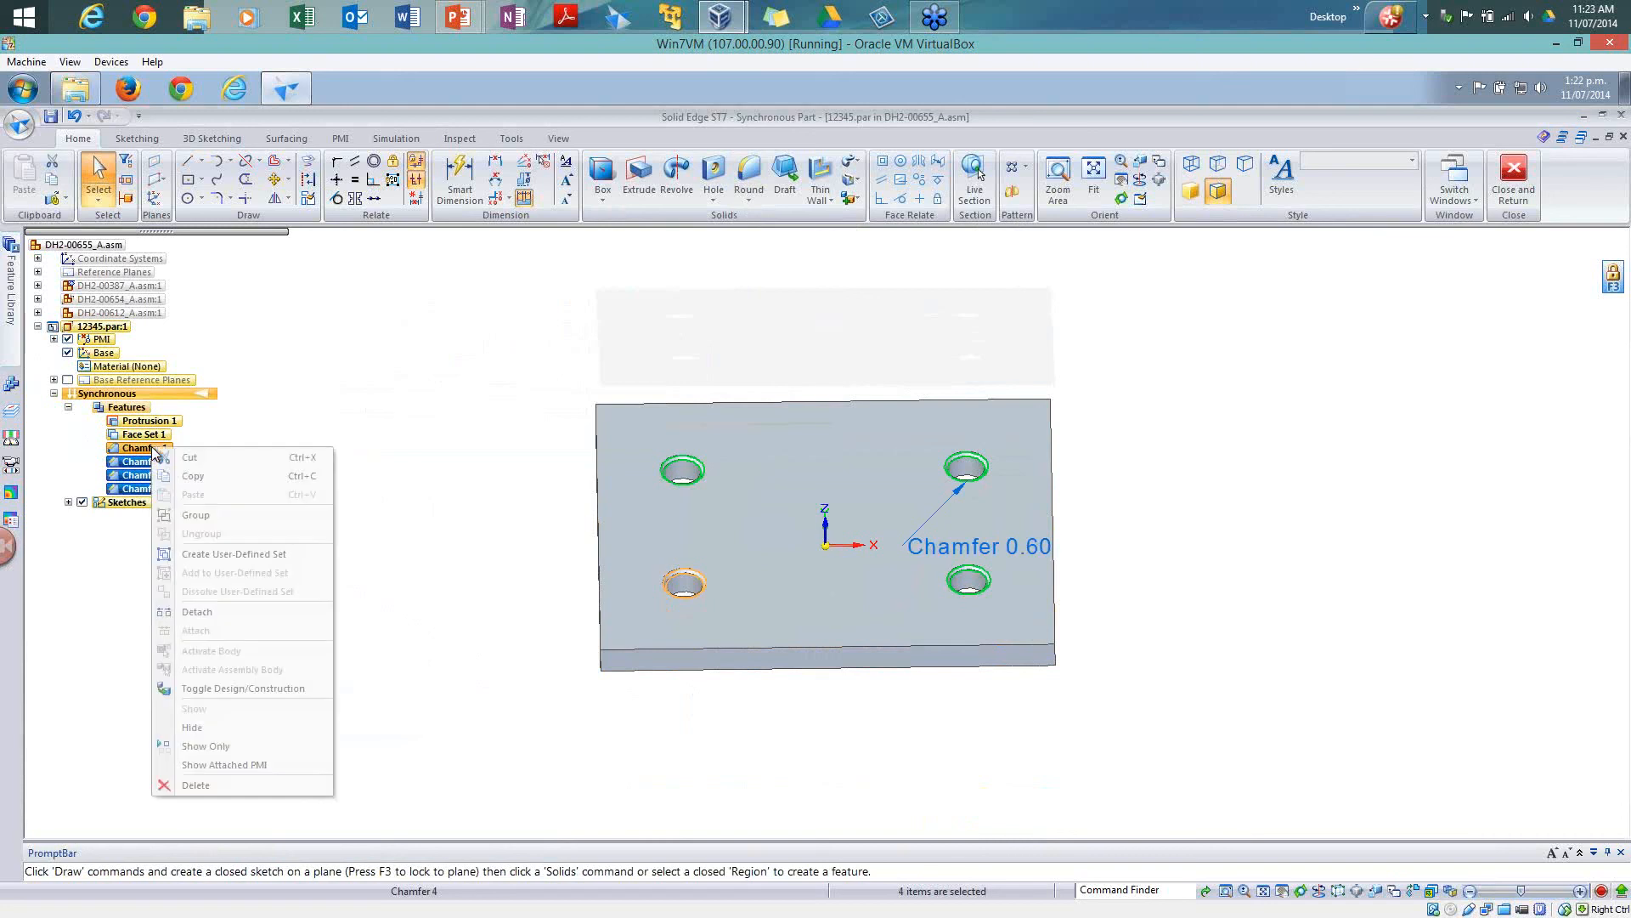
left_click(255, 518)
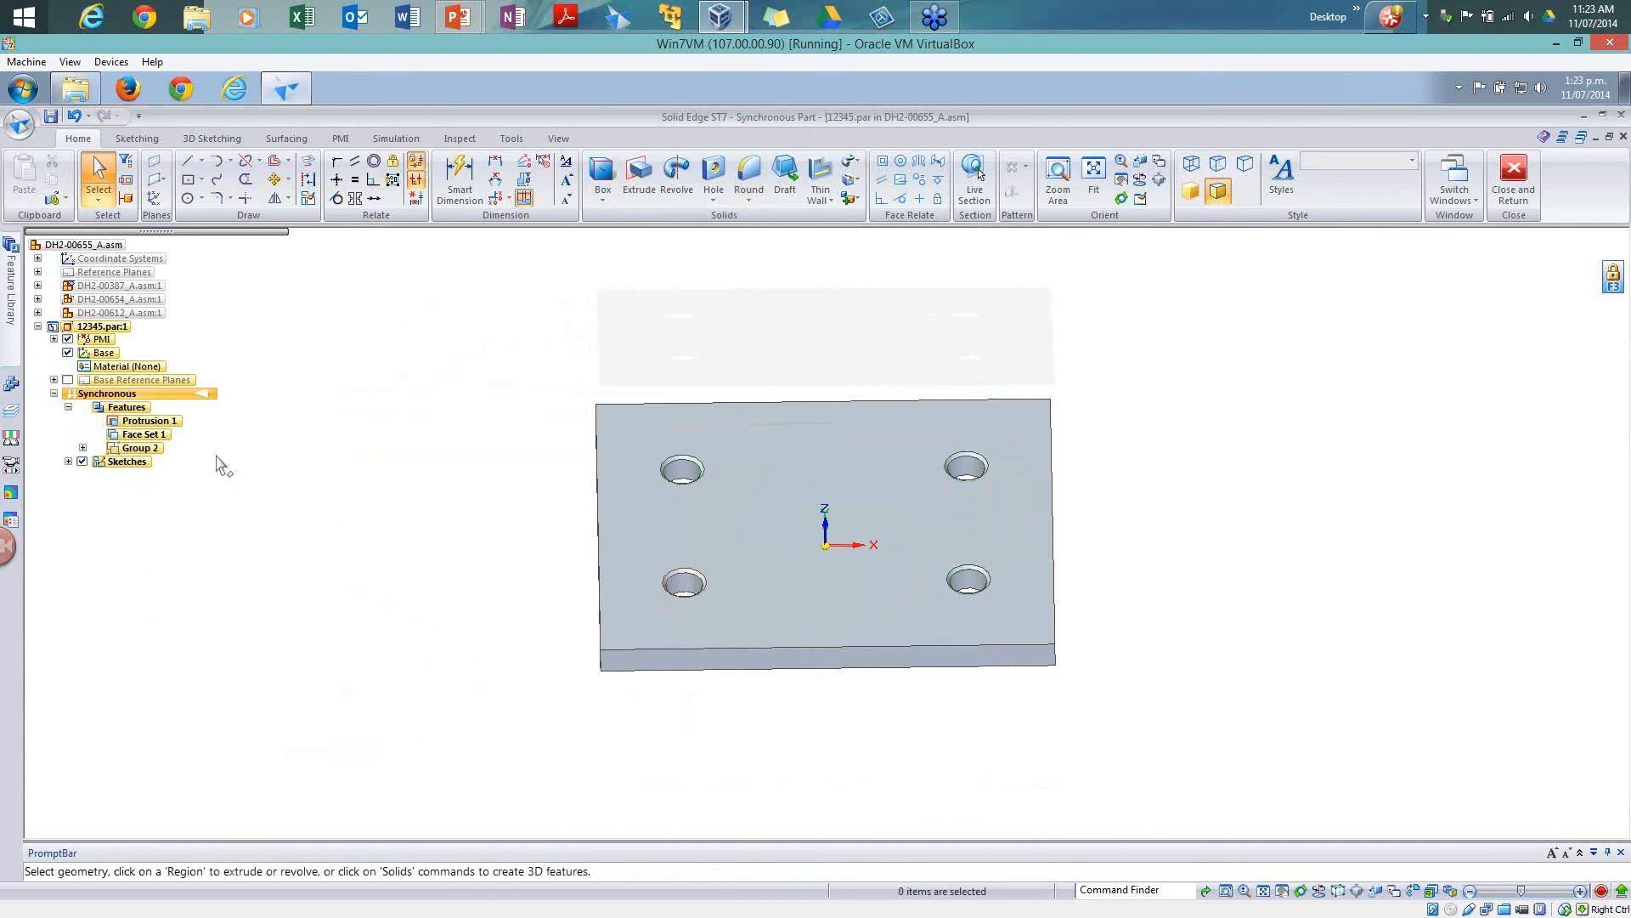
left_click(151, 452)
left_click(150, 450)
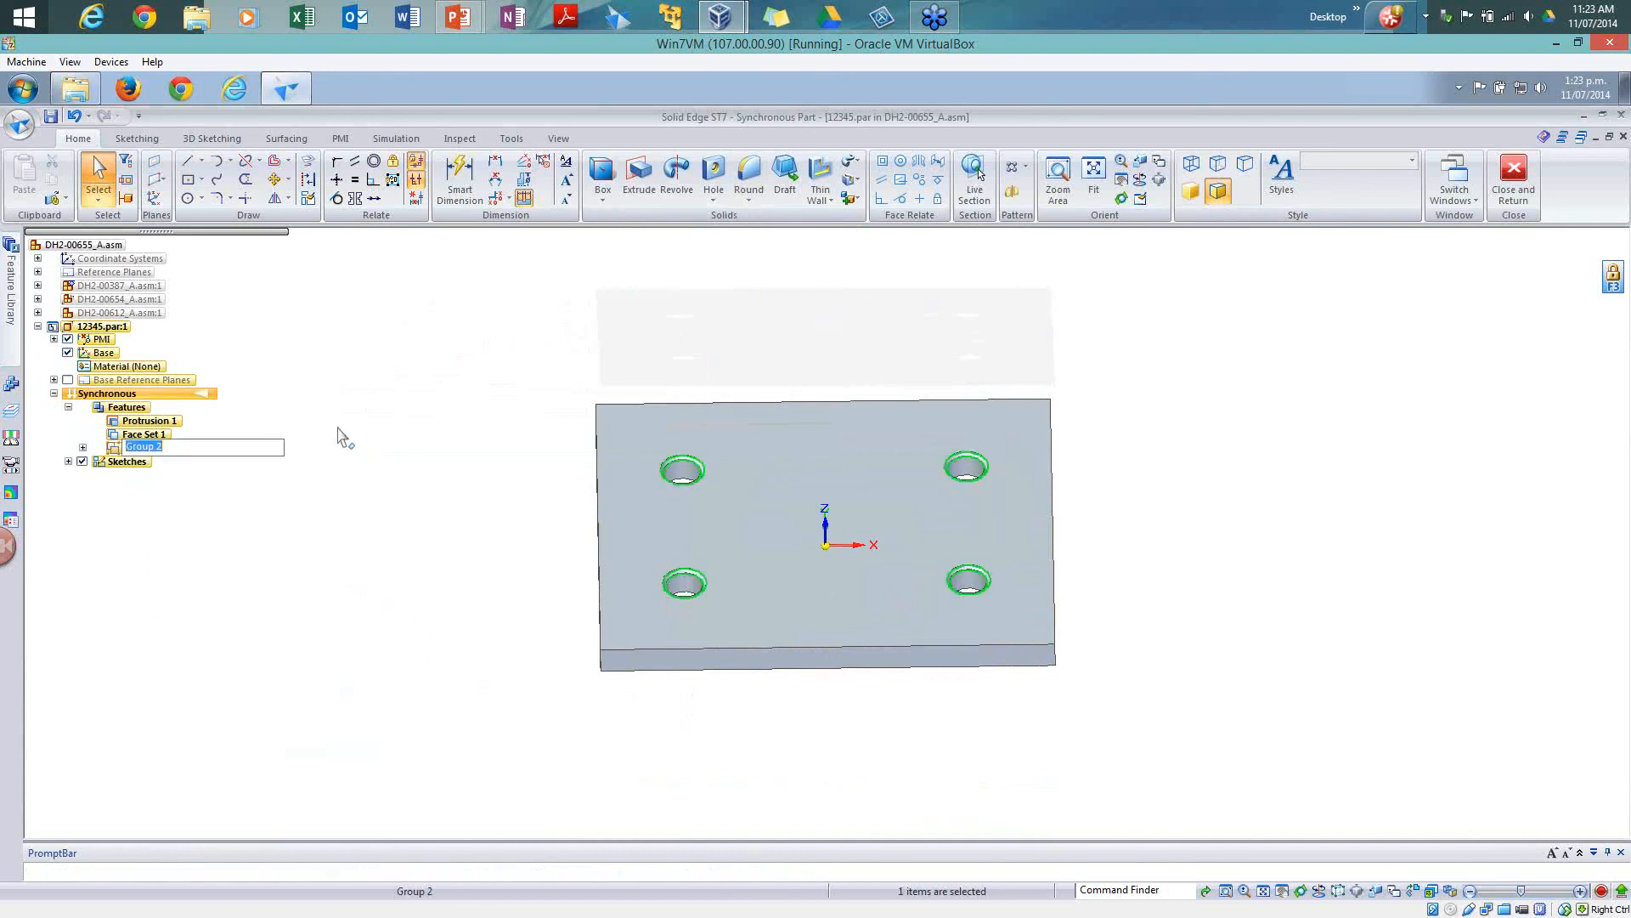
type("Chamfers")
key("Return")
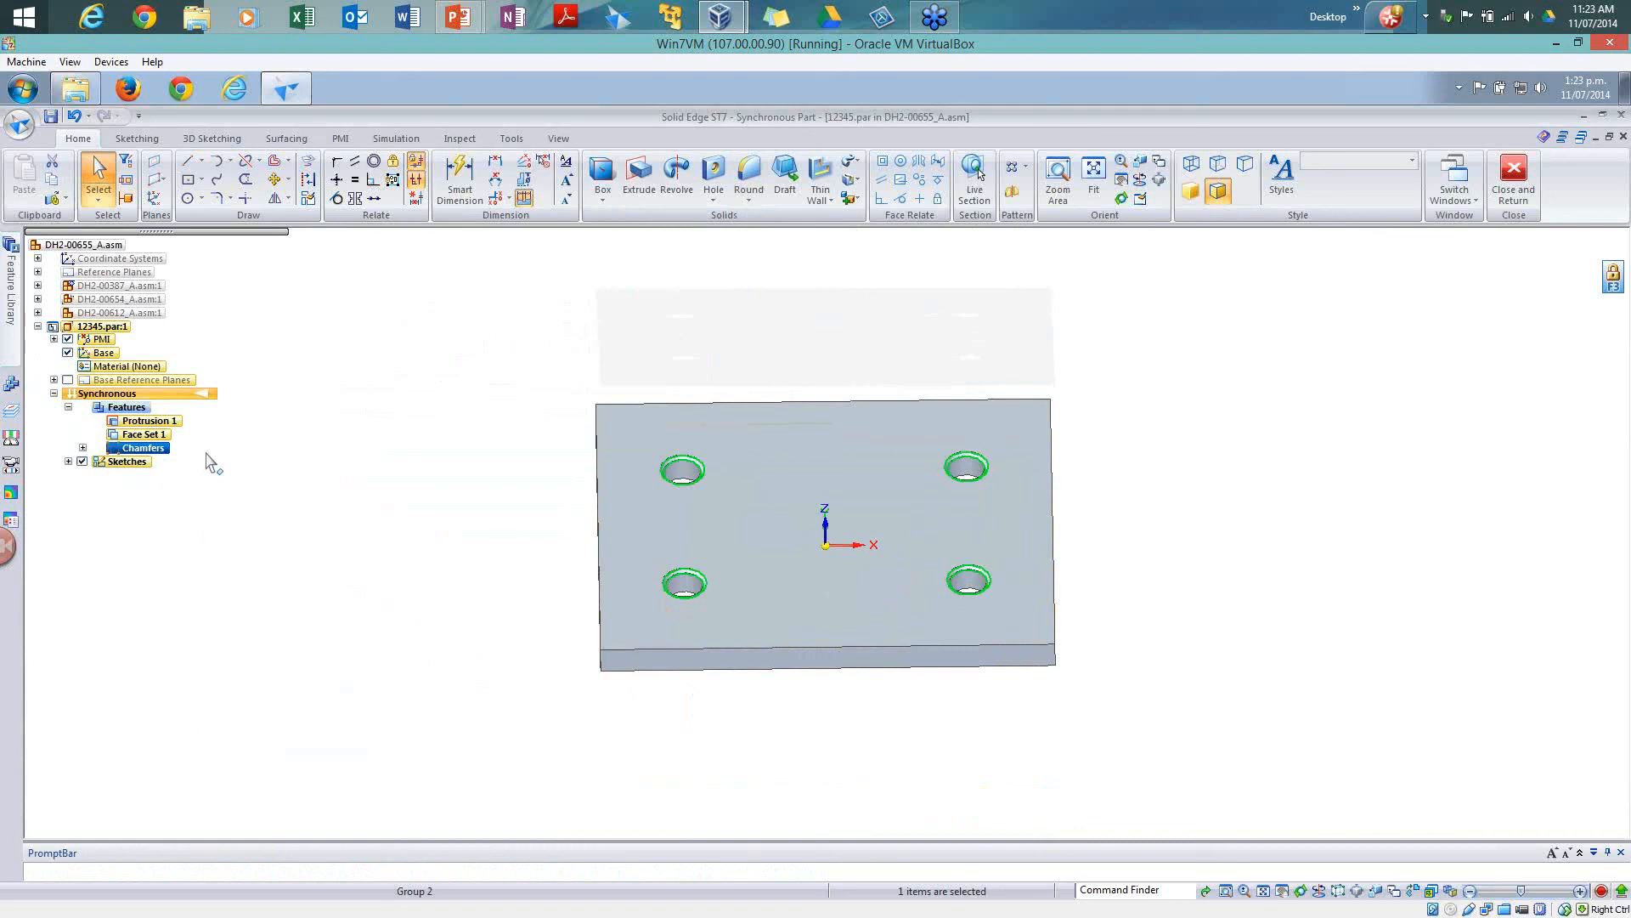
left_click(484, 464)
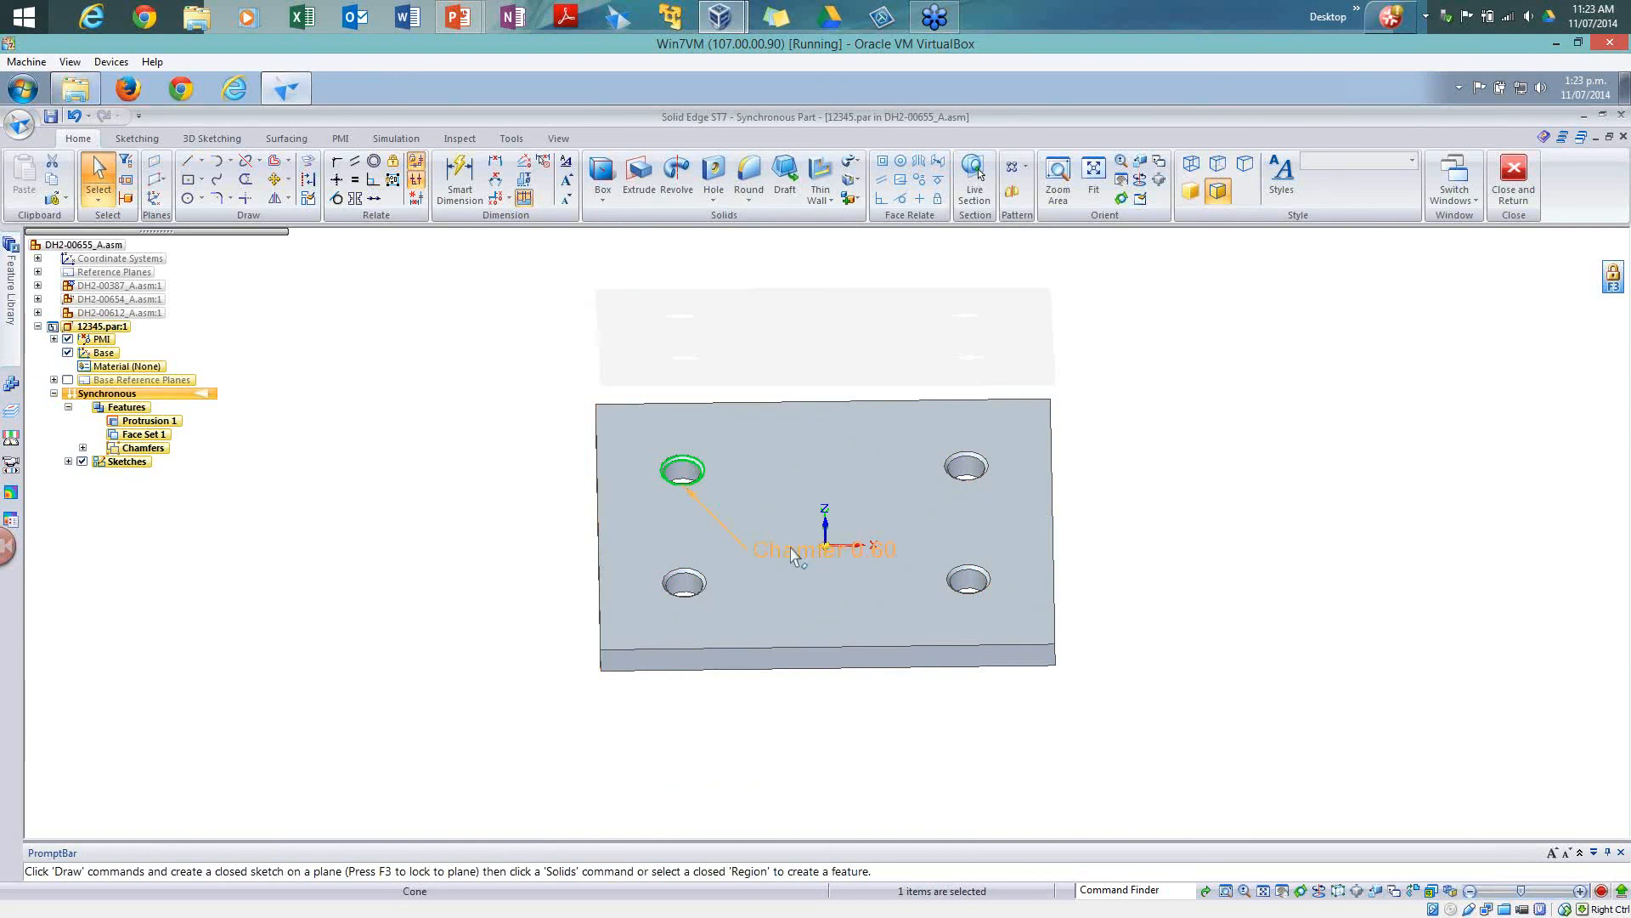
Step: Set the chamfer setback to 1 mm on one hole and apply it to all similar faces in the model
left_click(748, 551)
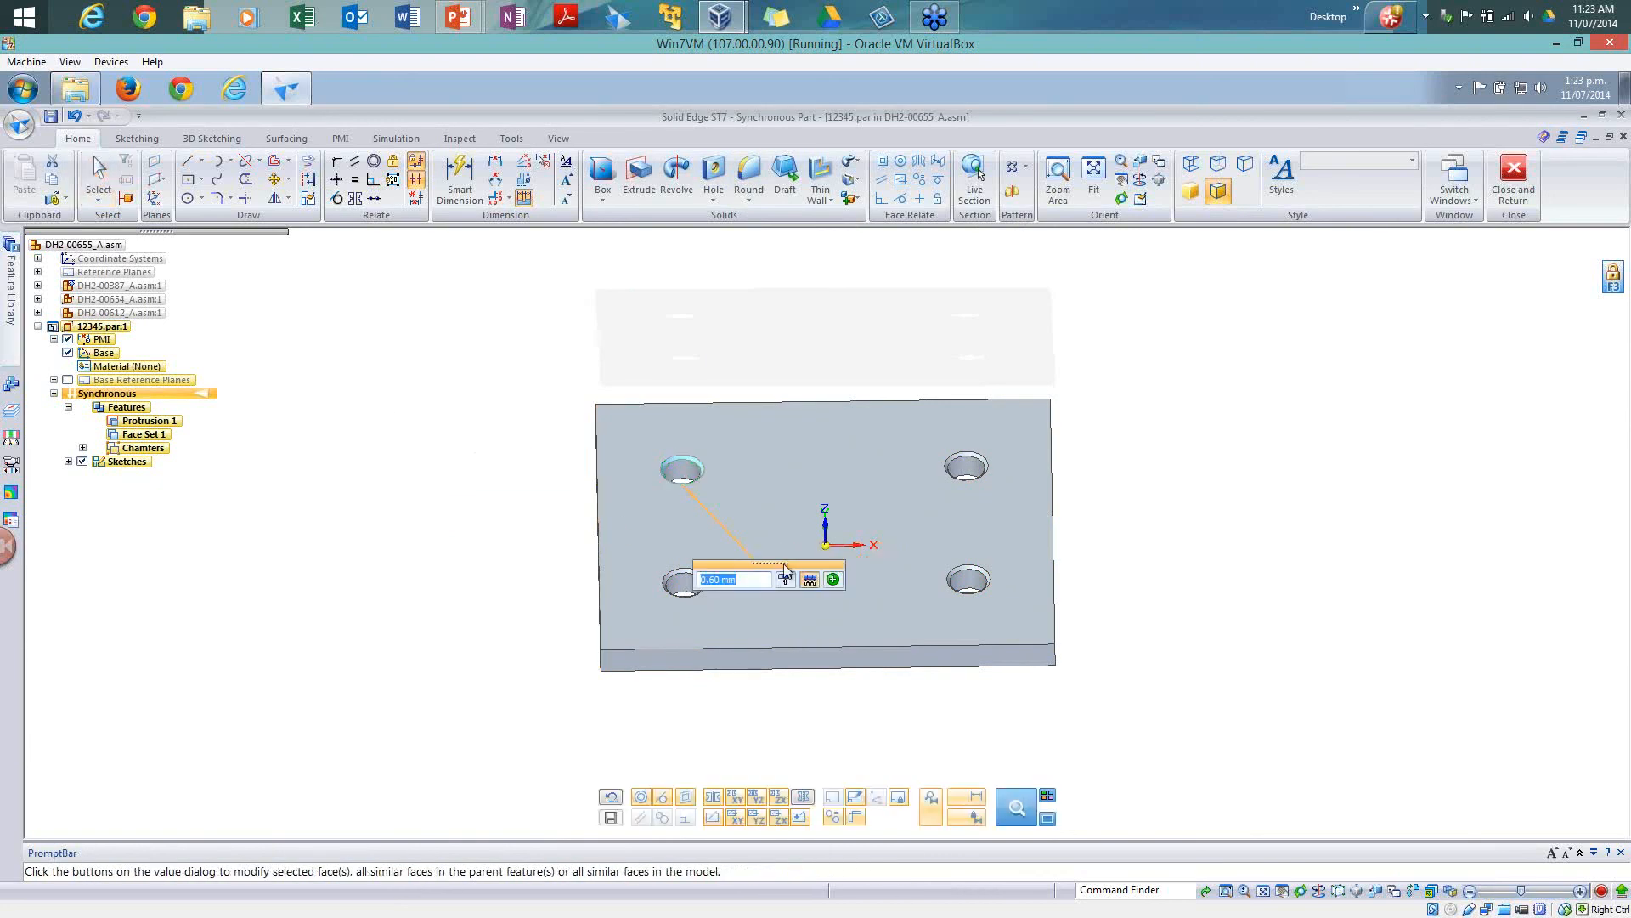
left_click_drag(783, 568, 820, 339)
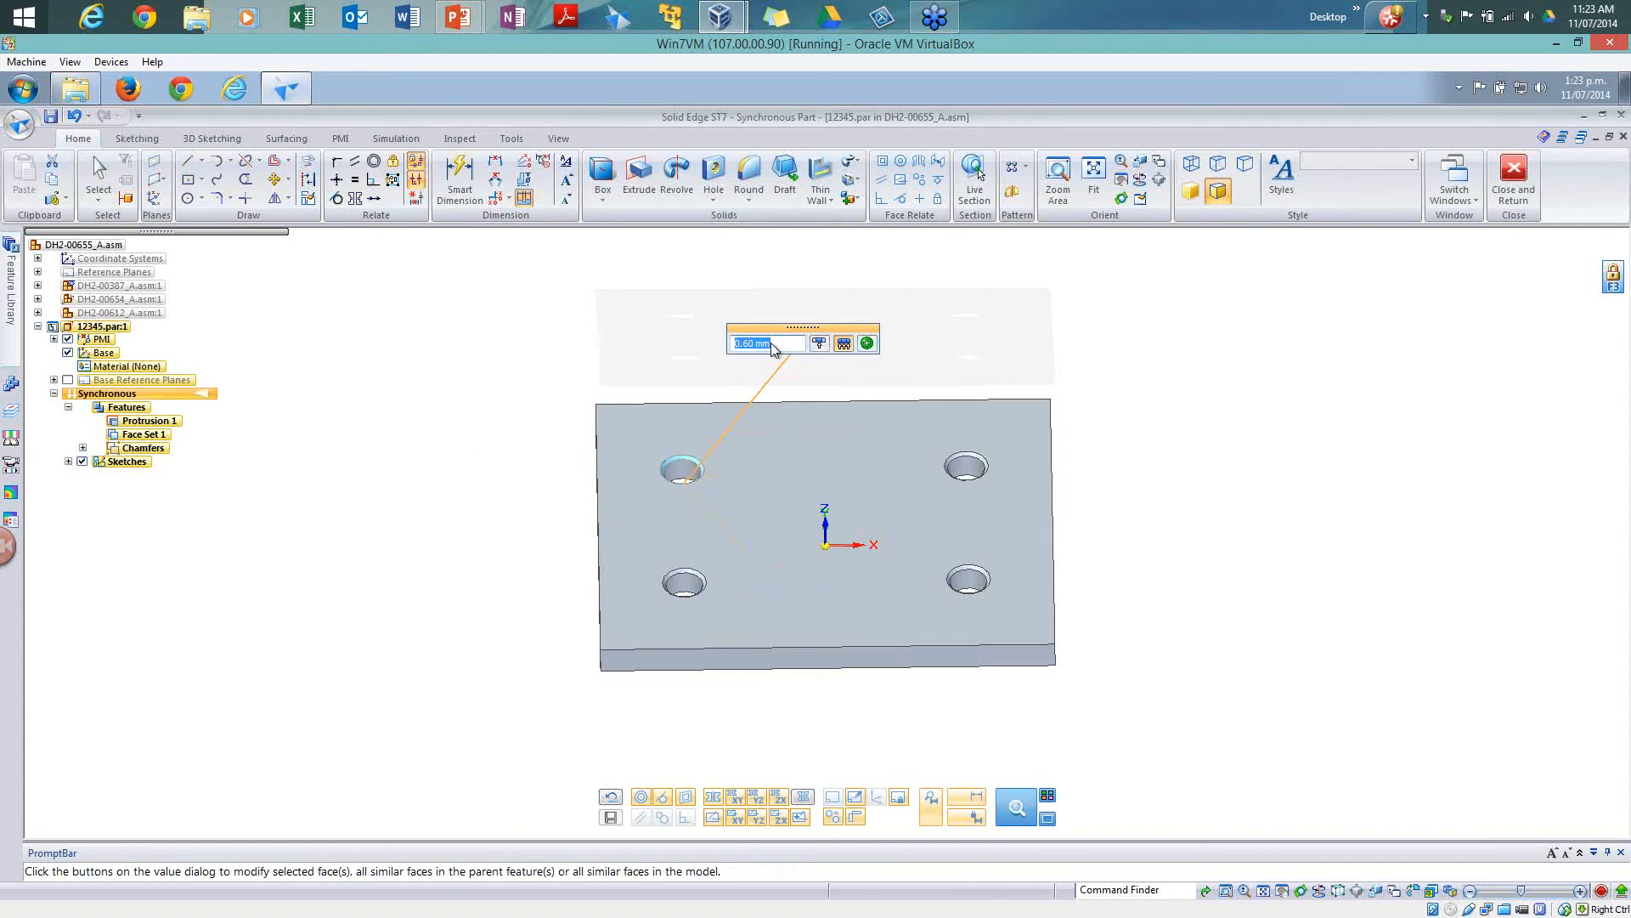
left_click(871, 343)
type("1")
key("Return")
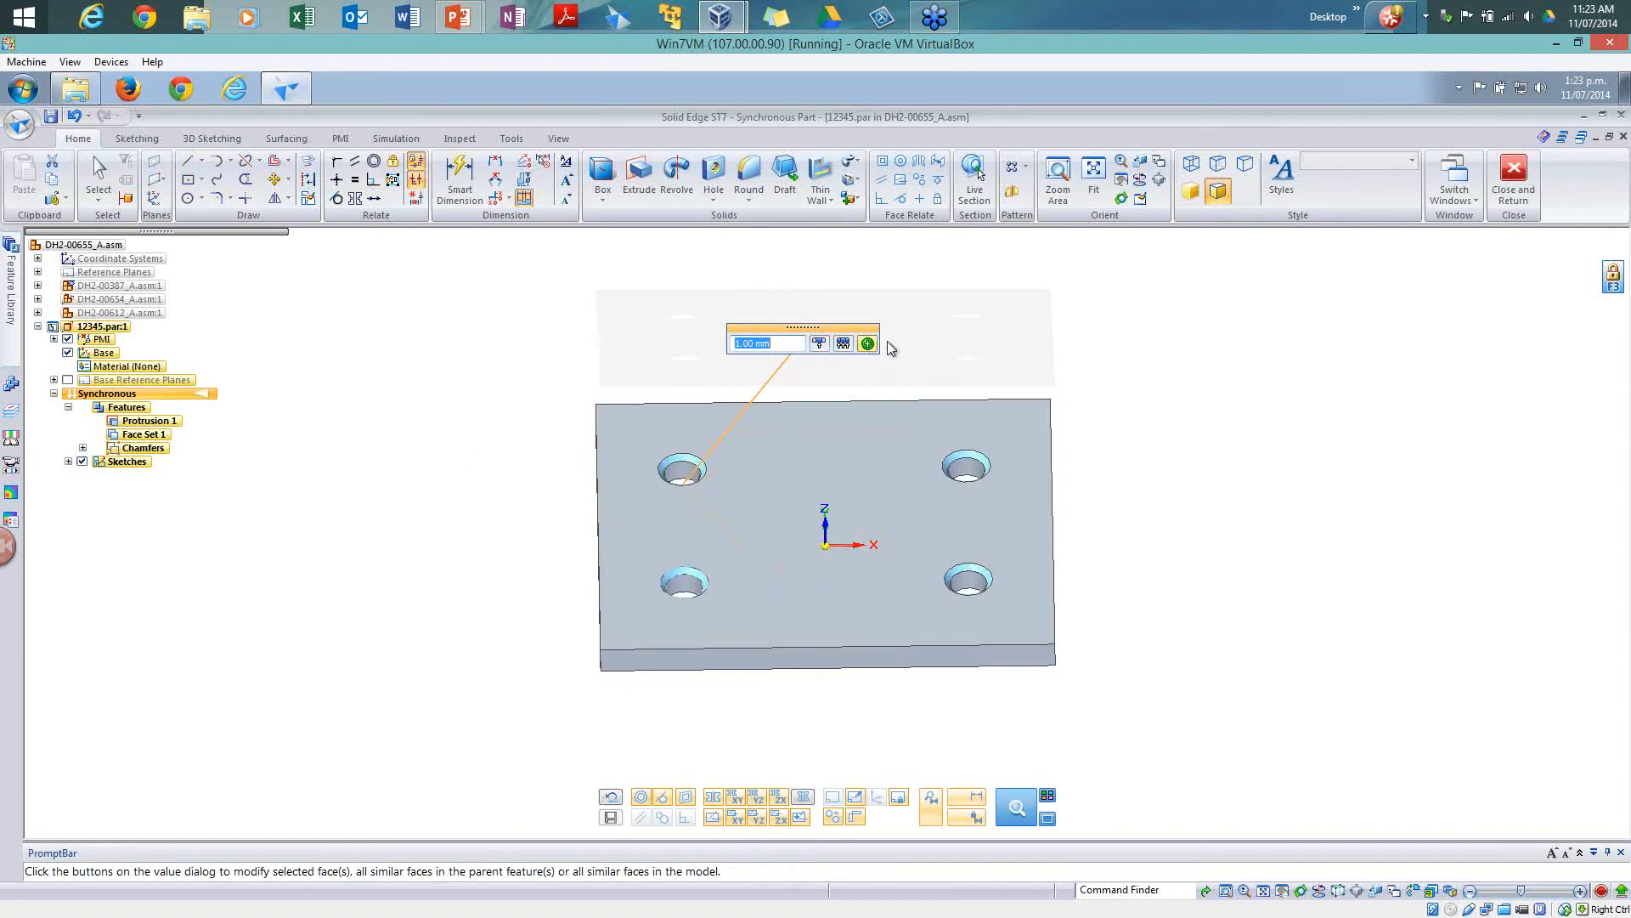
key("Escape")
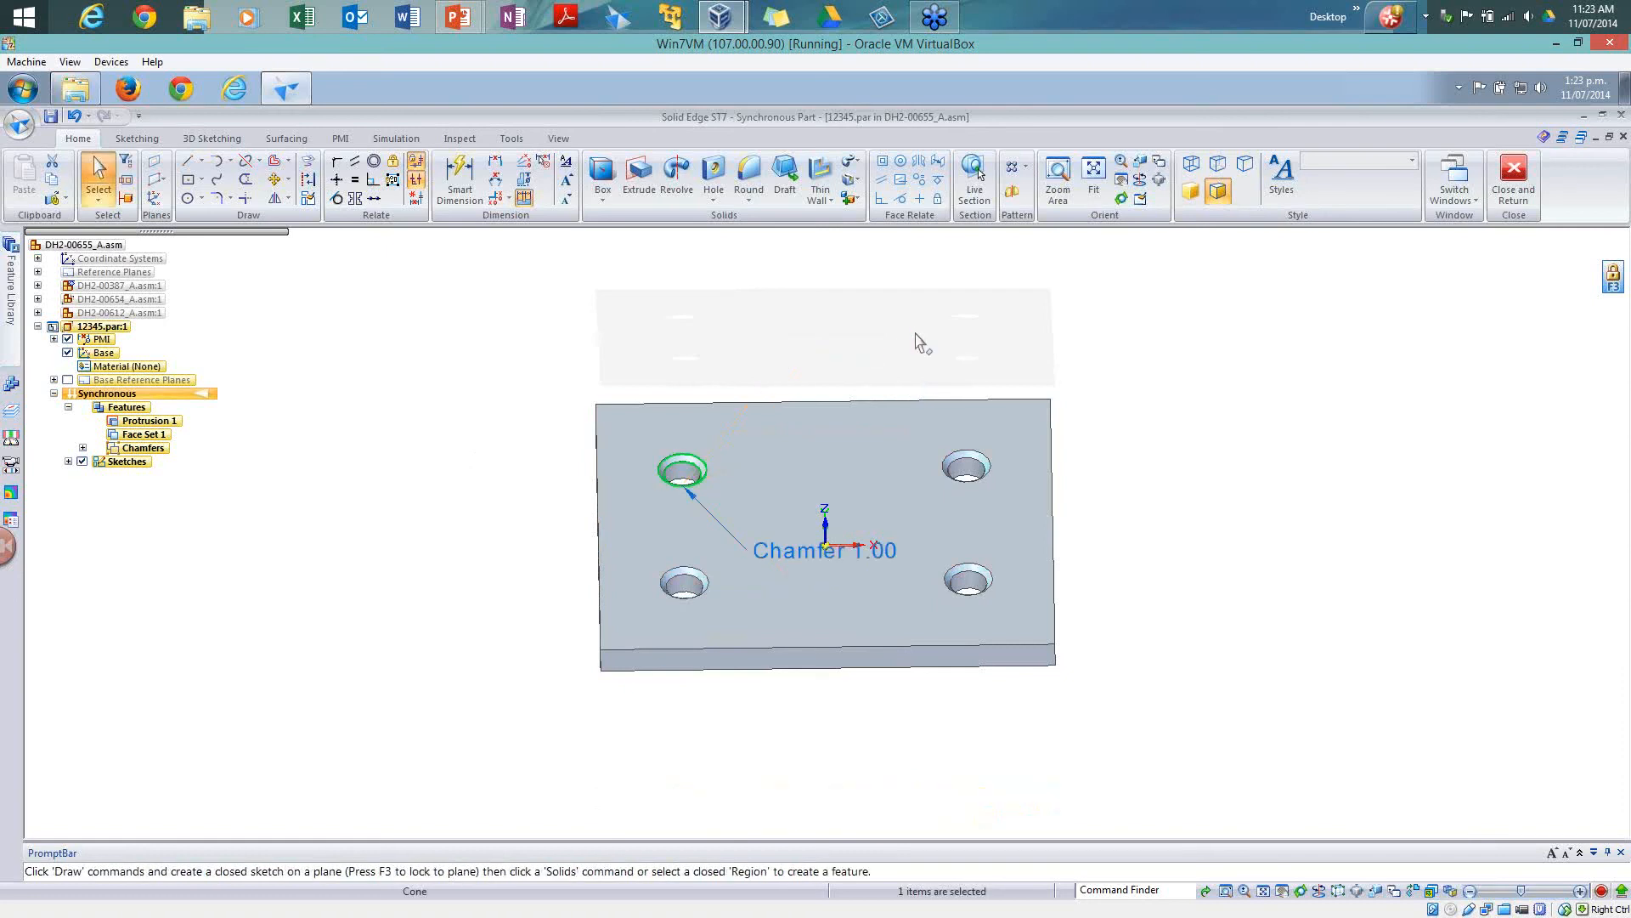
left_click(515, 340)
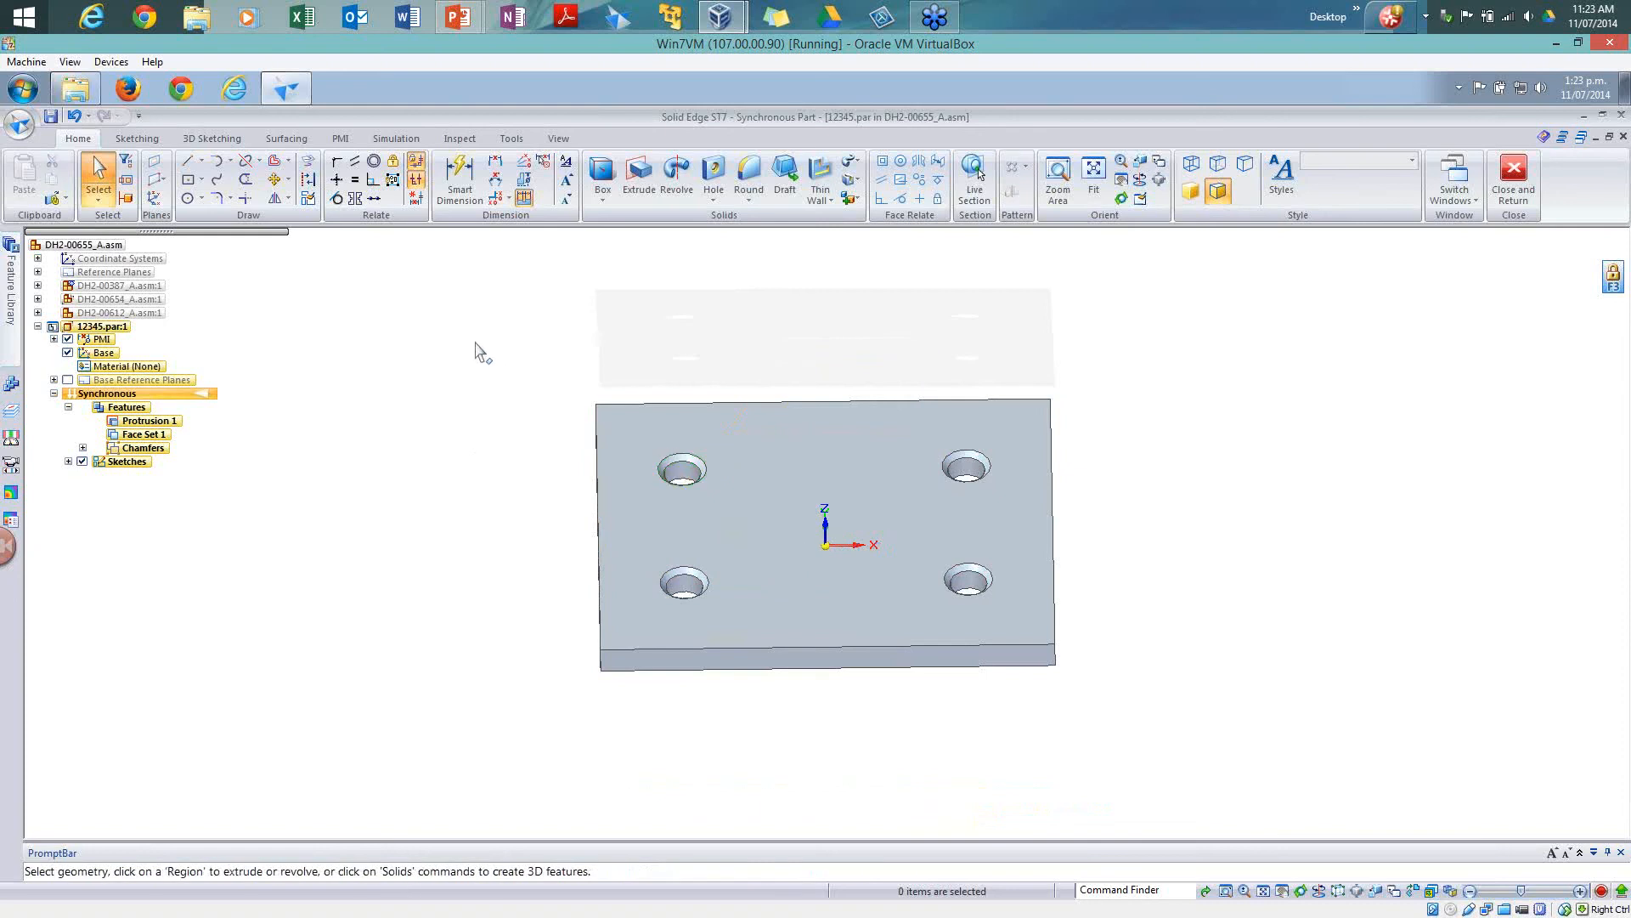
Step: Add an Offset face relationship from the plate's near long side face to the opposite long side face, keeping the present distance
middle_click_drag(549, 409, 473, 425)
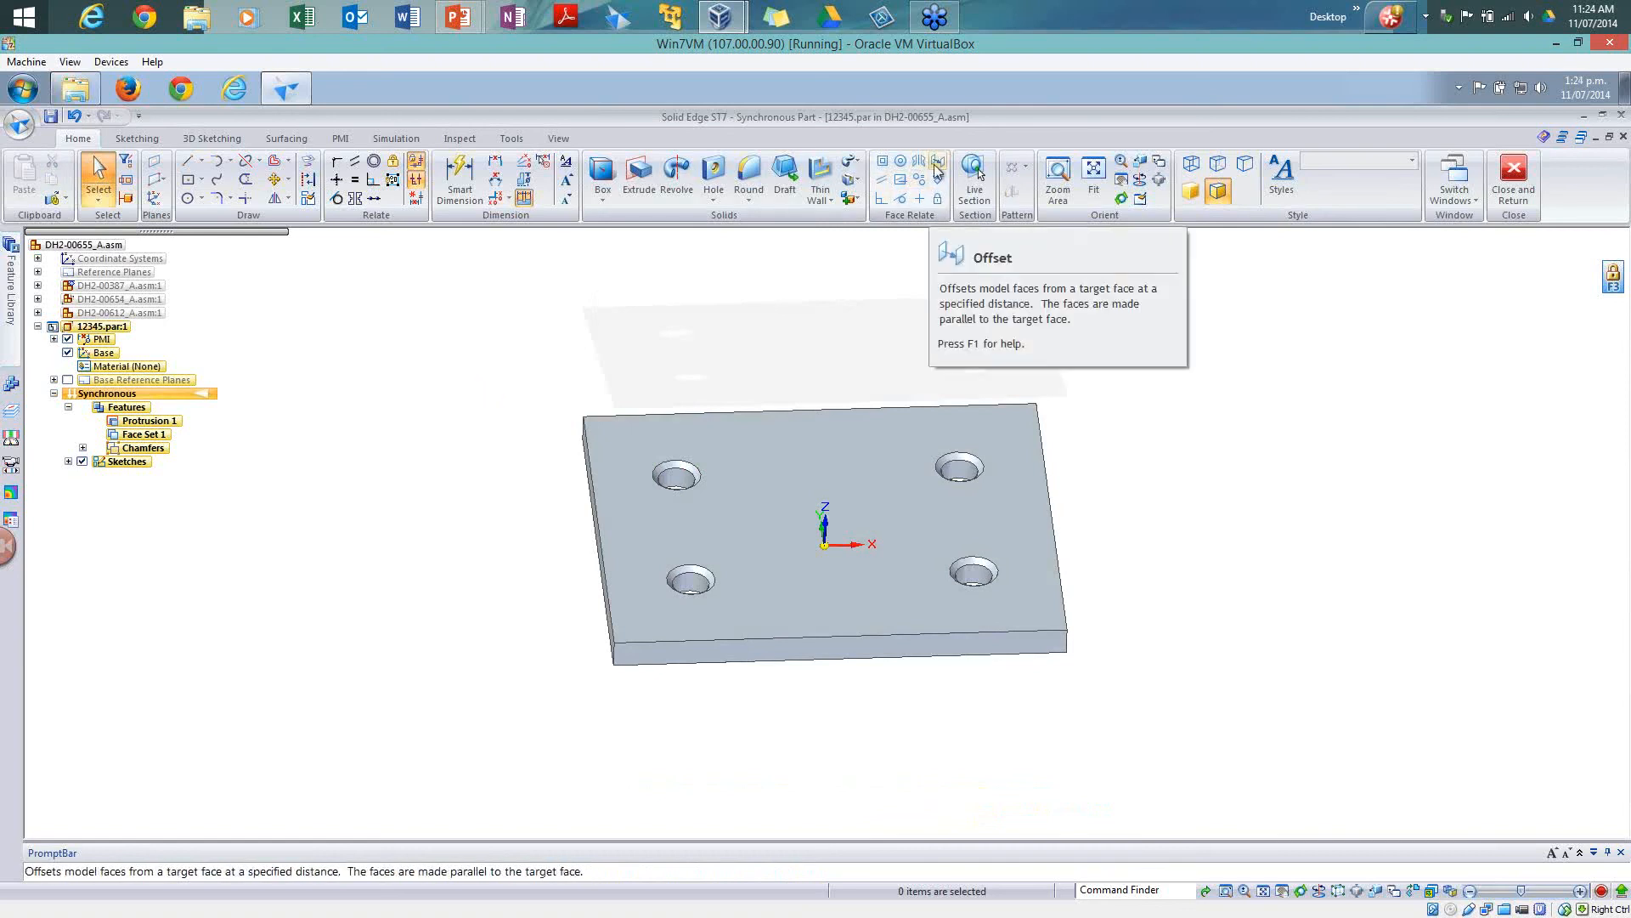
left_click(940, 168)
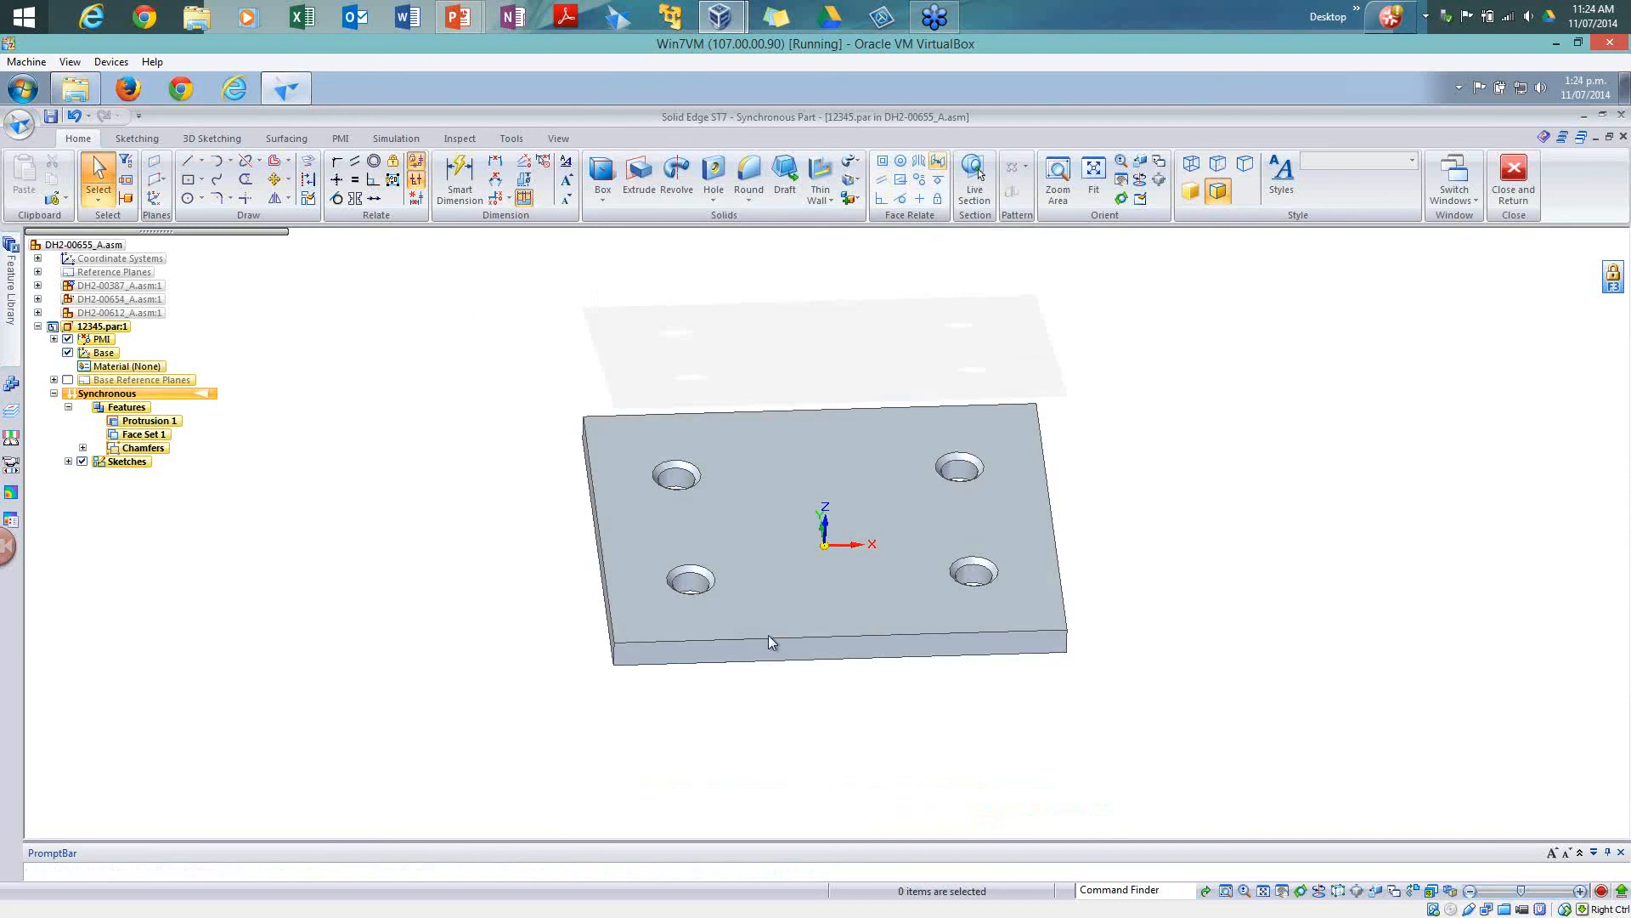
right_click(440, 576)
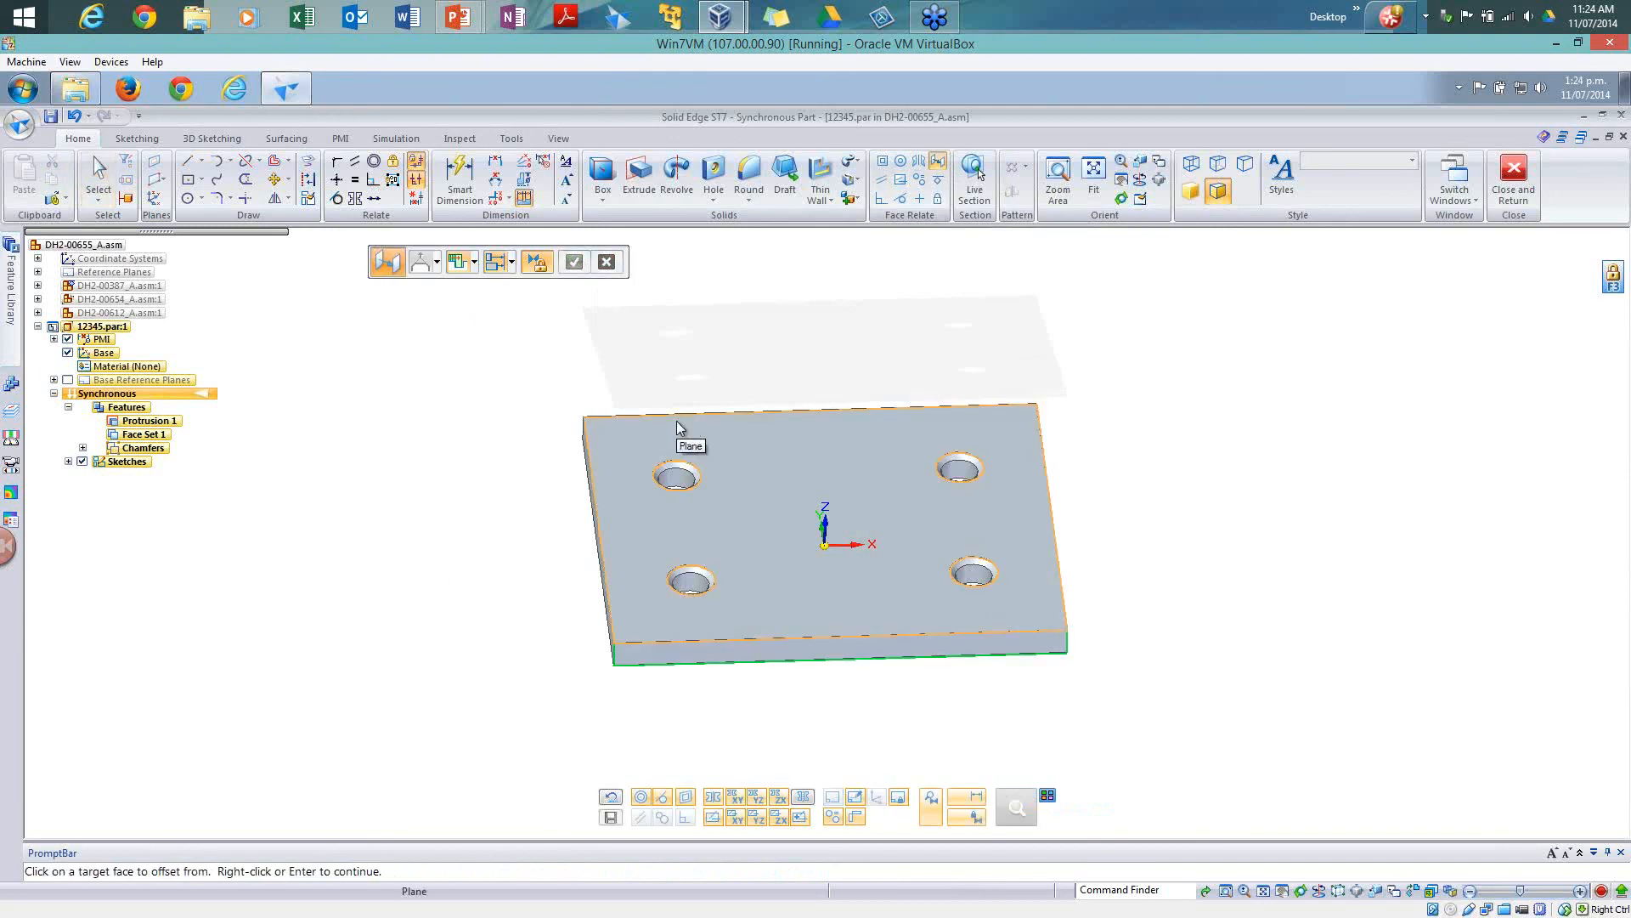
right_click(678, 426)
left_click(756, 445)
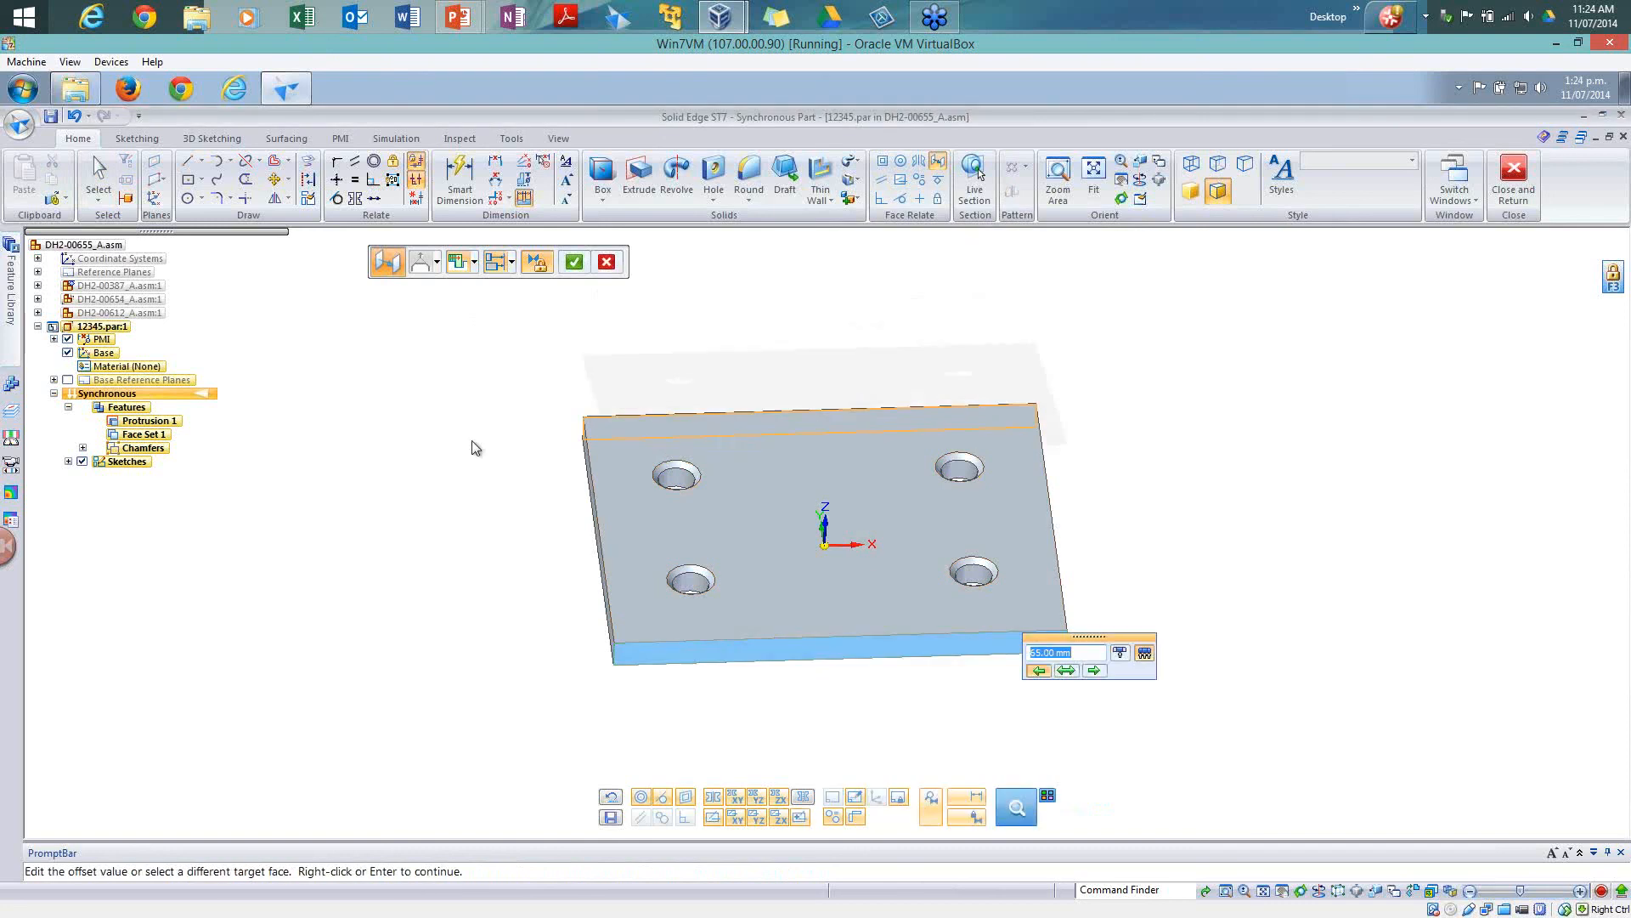
right_click(472, 442)
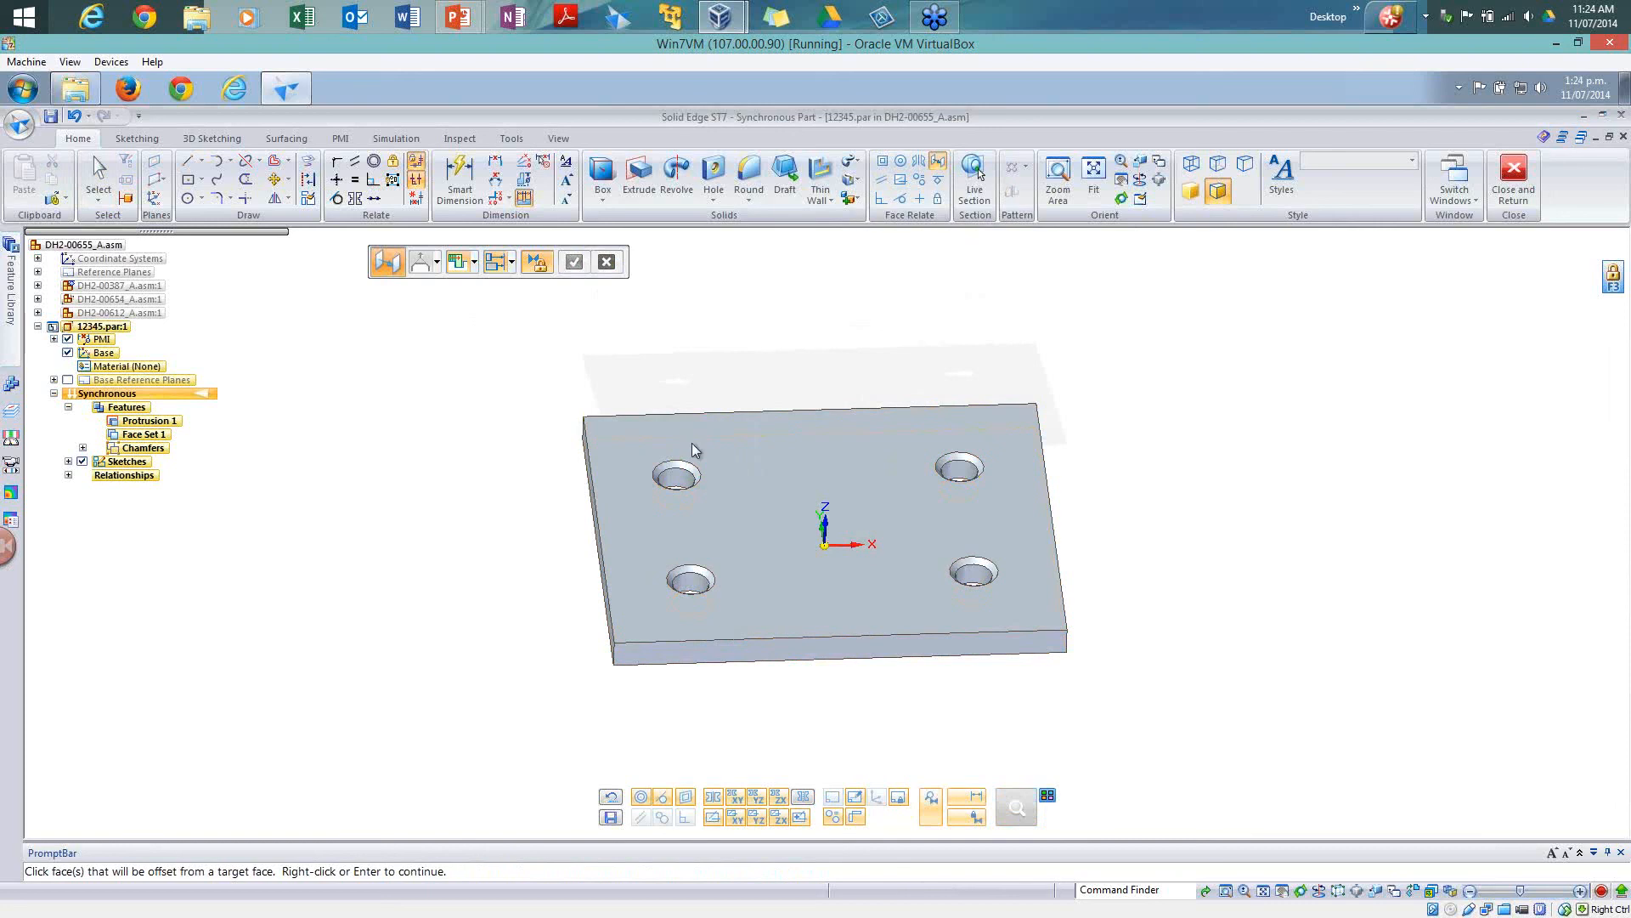
Step: Add an Offset face relationship from the short side face at the negative X end to the opposite side face, keeping the present distance
middle_click_drag(555, 475, 576, 476)
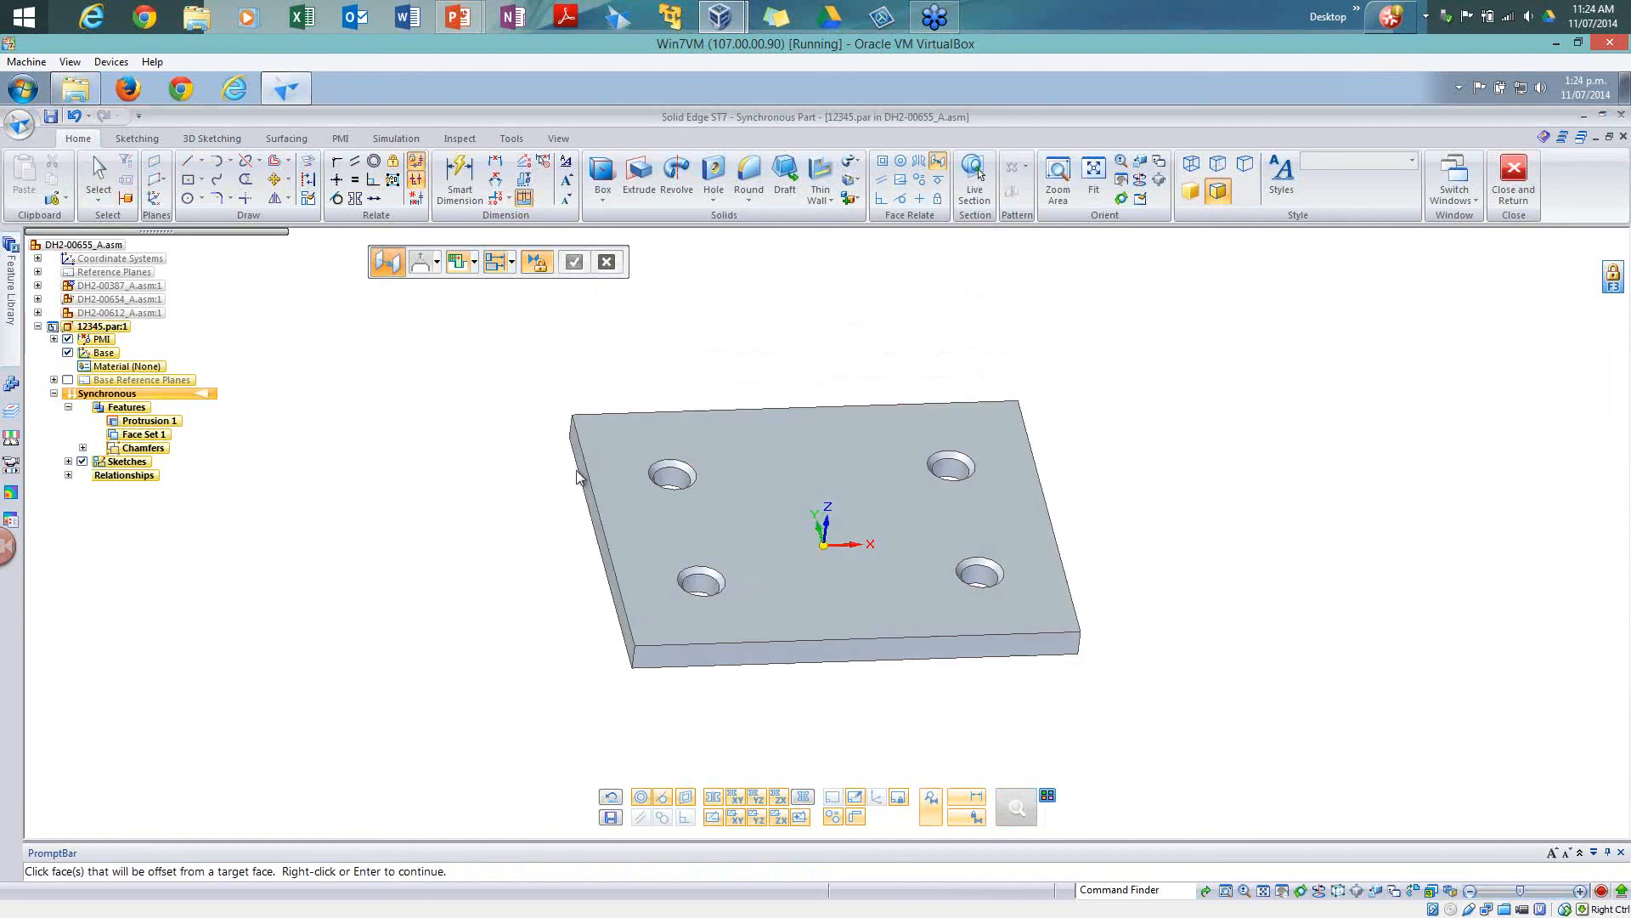
left_click(602, 545)
right_click(605, 565)
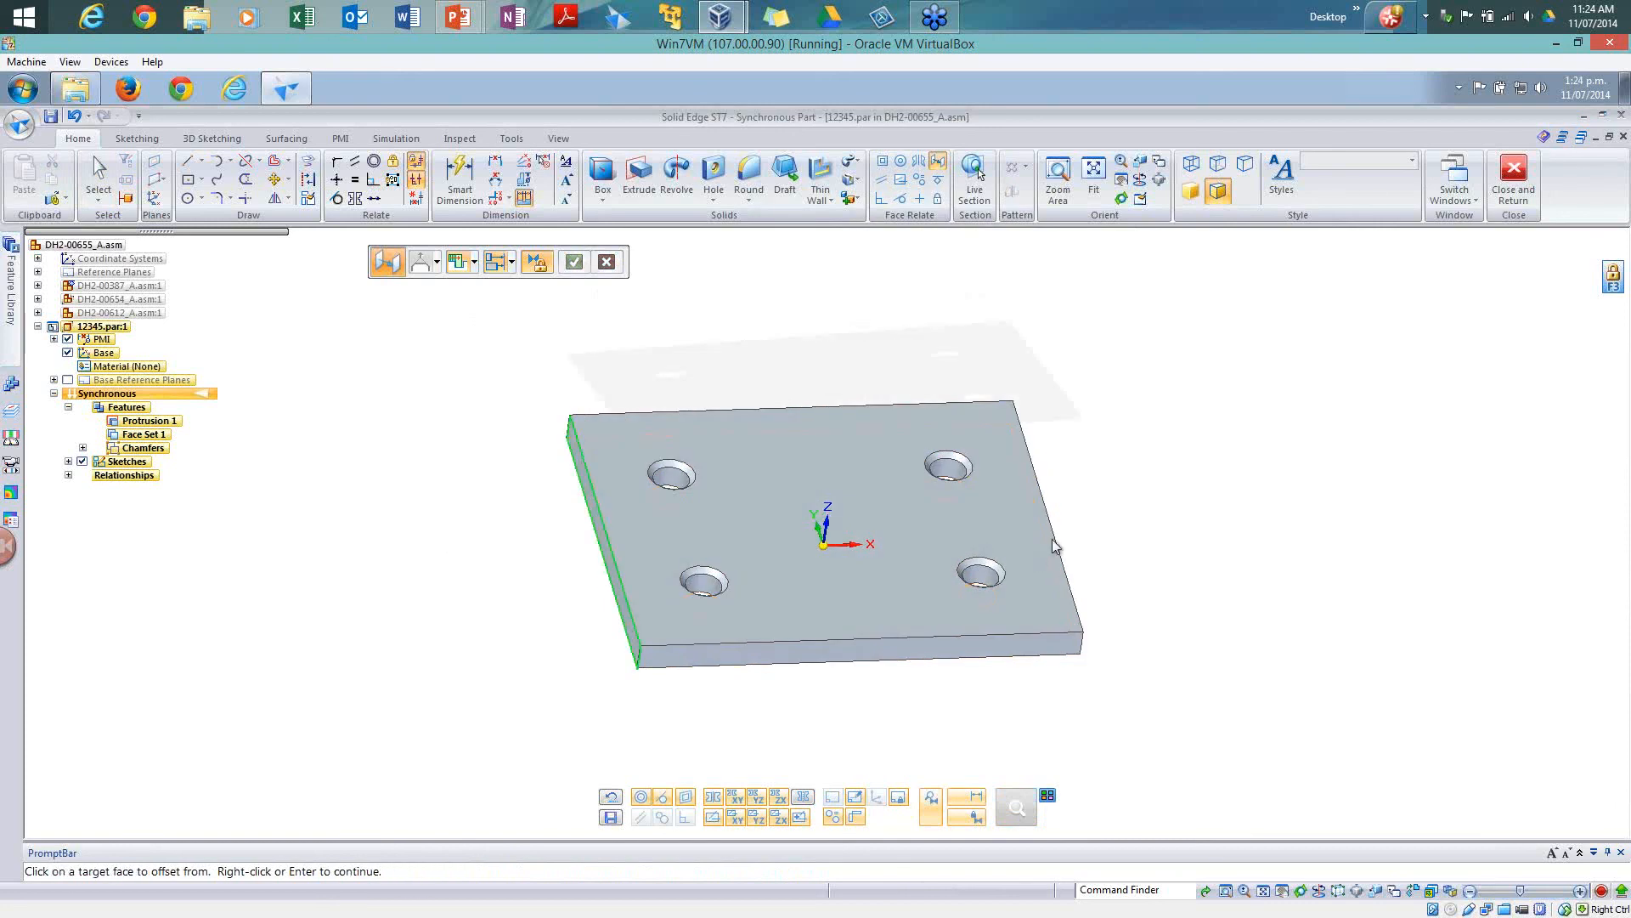
right_click(1056, 549)
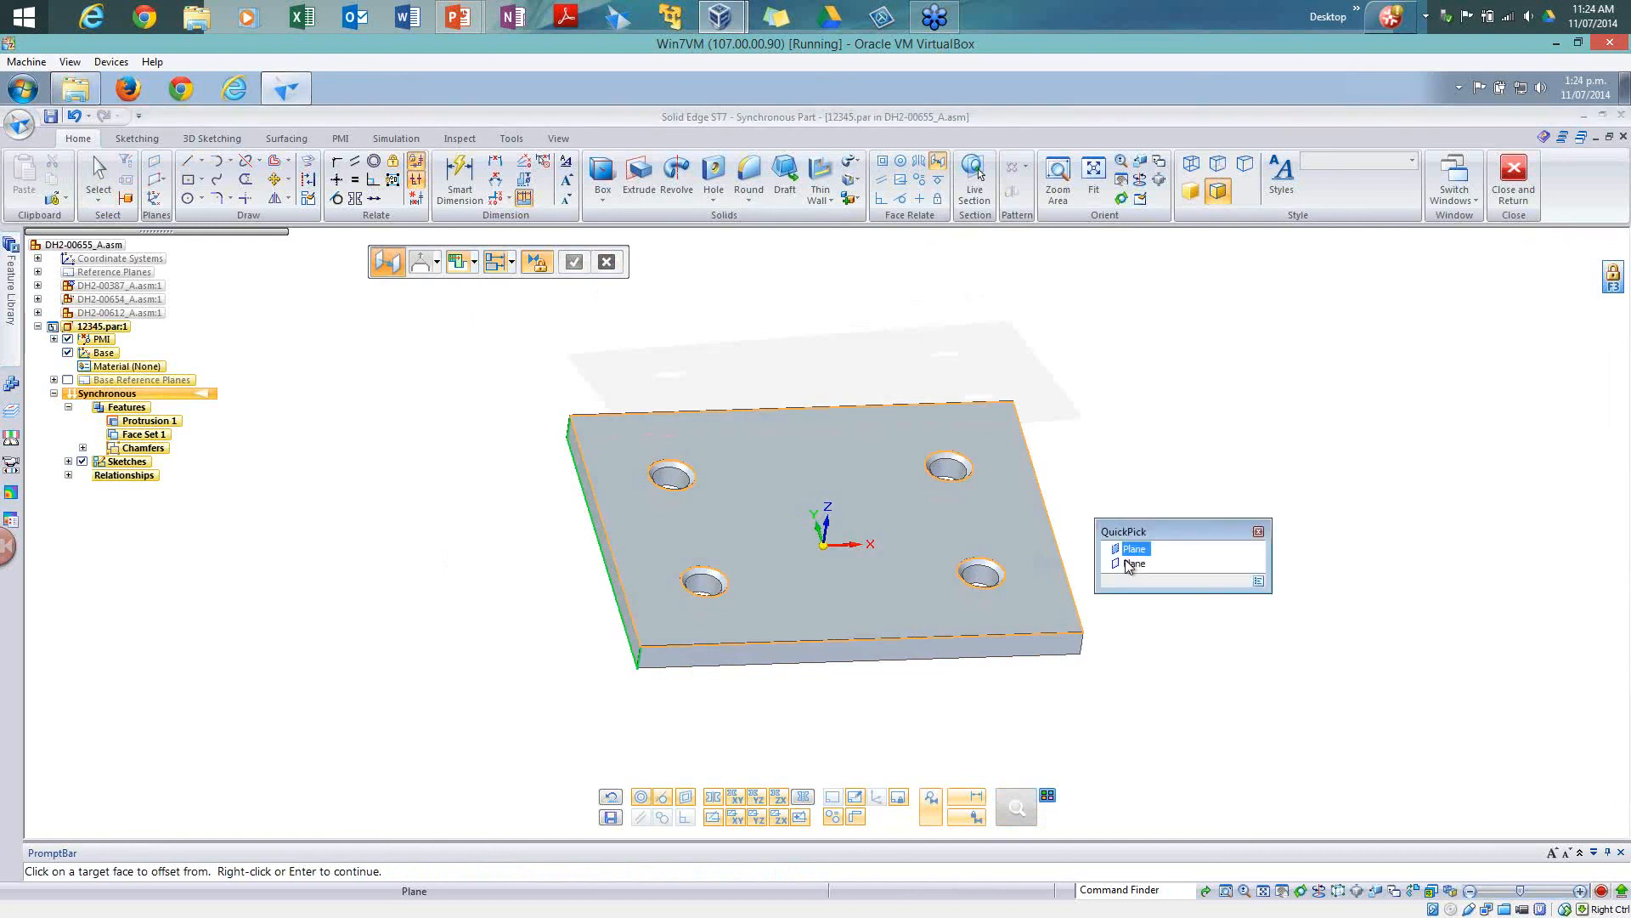
left_click(1131, 566)
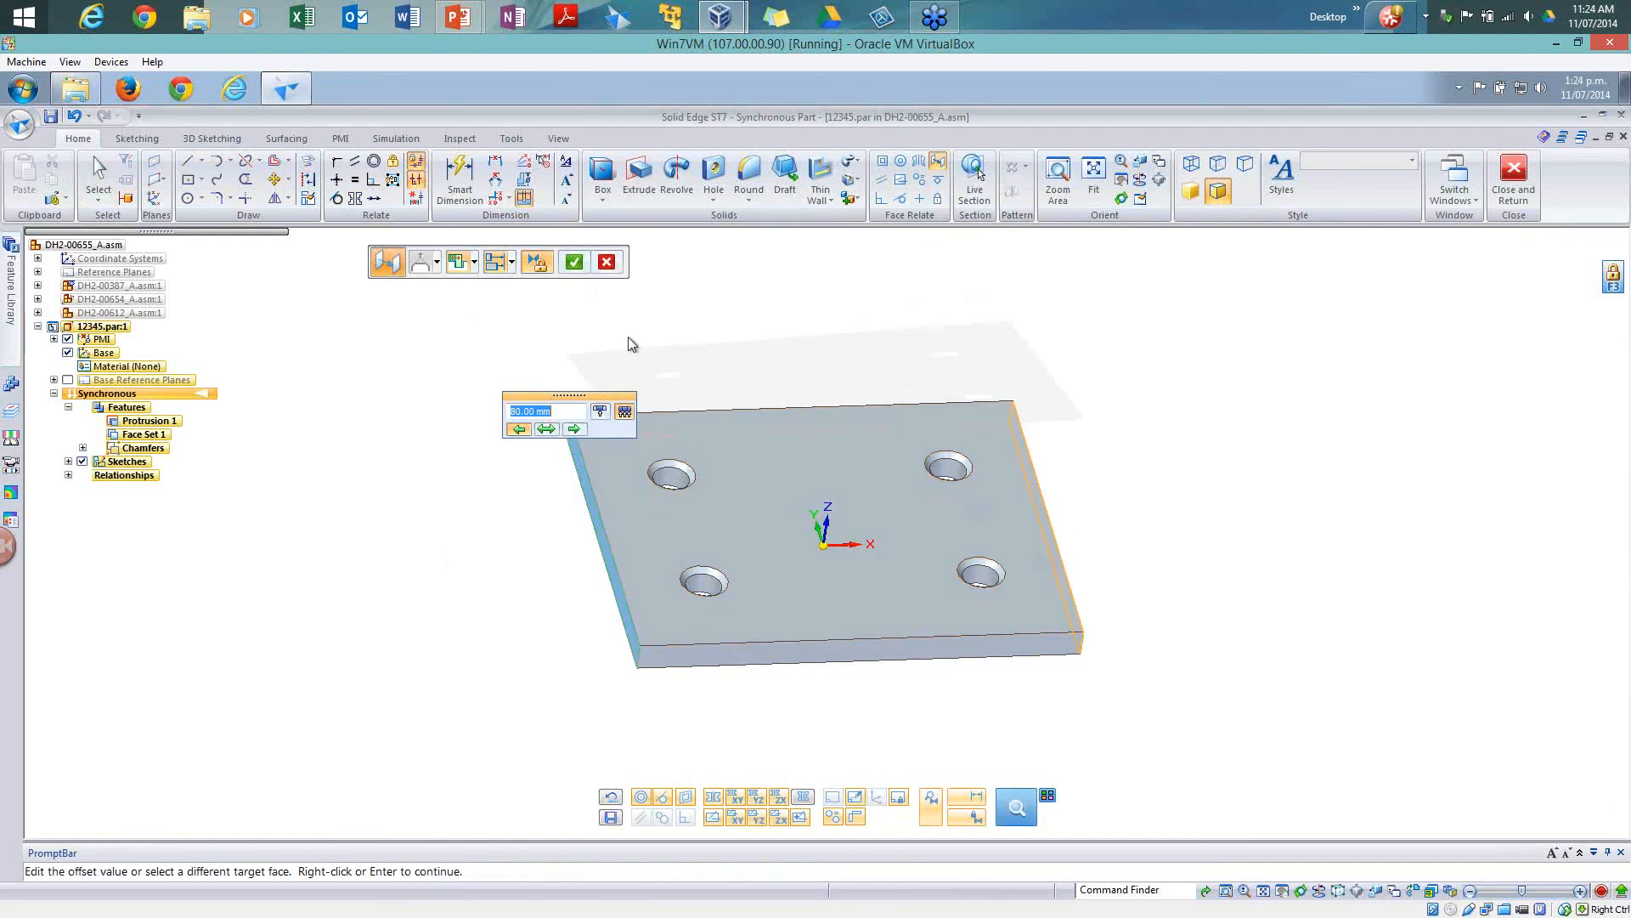
key("Return")
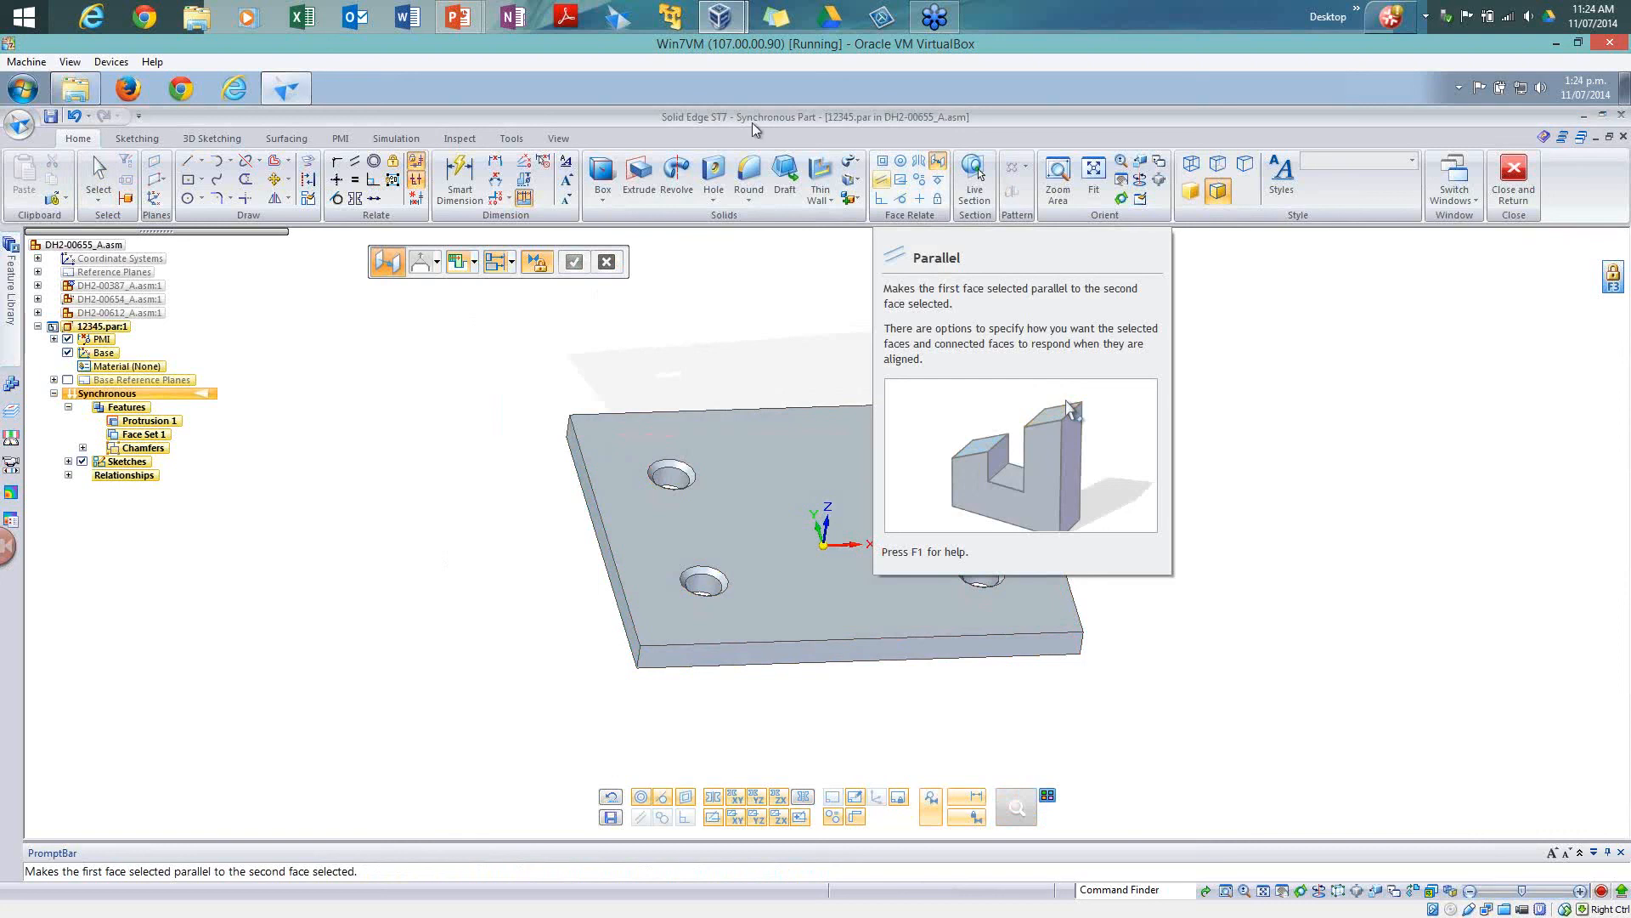
left_click(885, 185)
key("Escape")
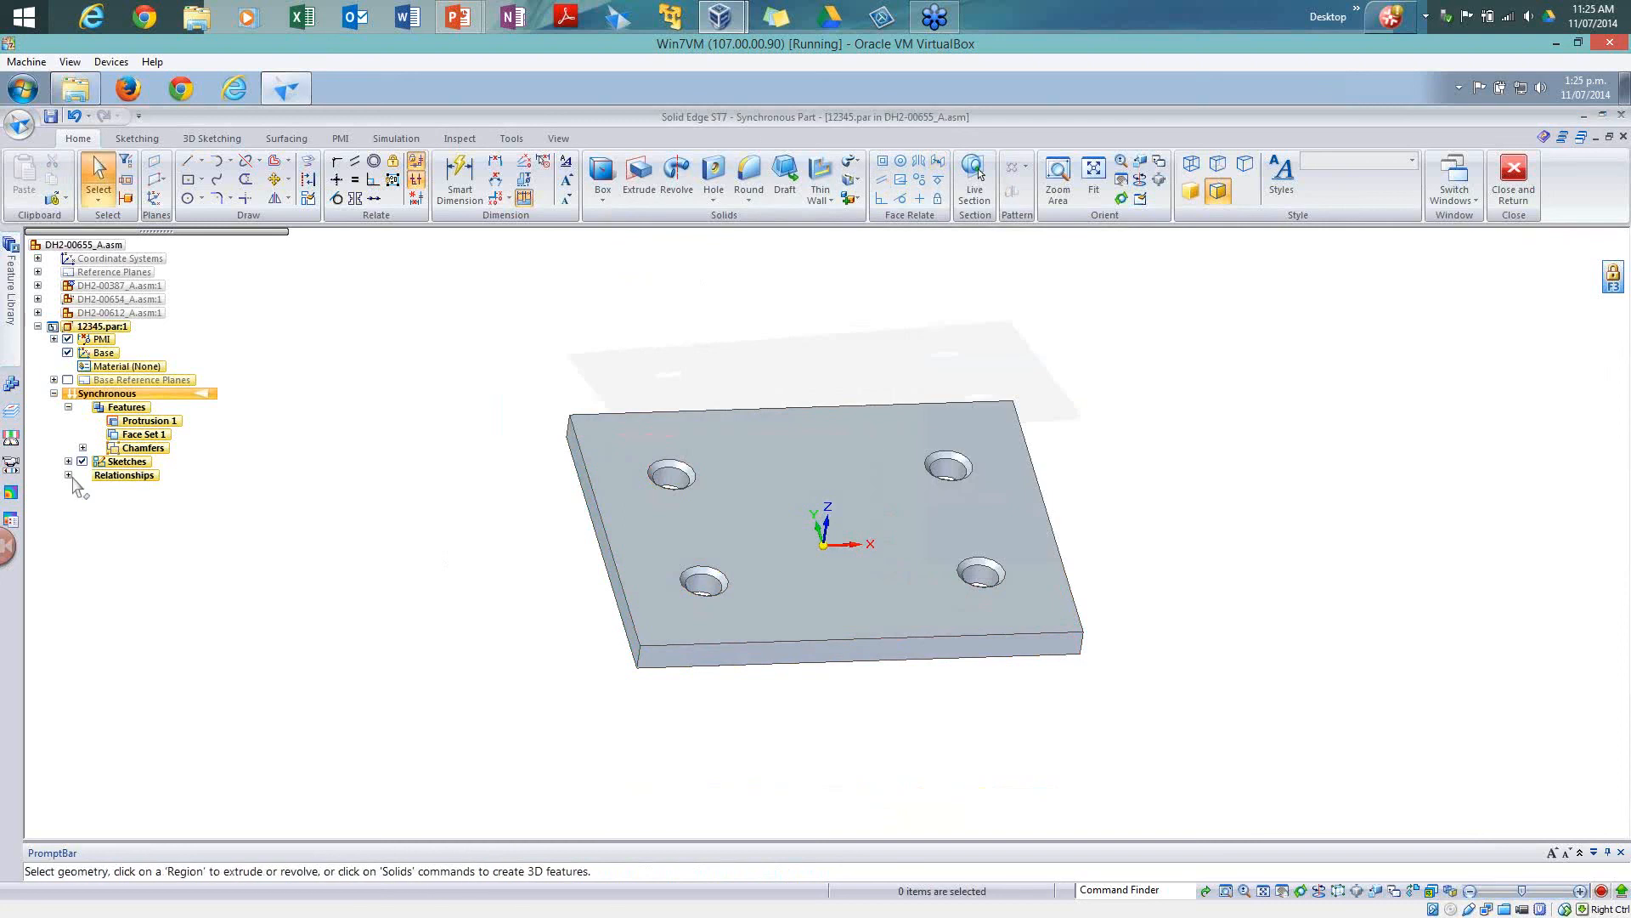
Step: Edit the Offset 1 relationship between the long side faces to 80 mm, moving both faces symmetrically
left_click(70, 476)
left_click(82, 488)
left_click(151, 502)
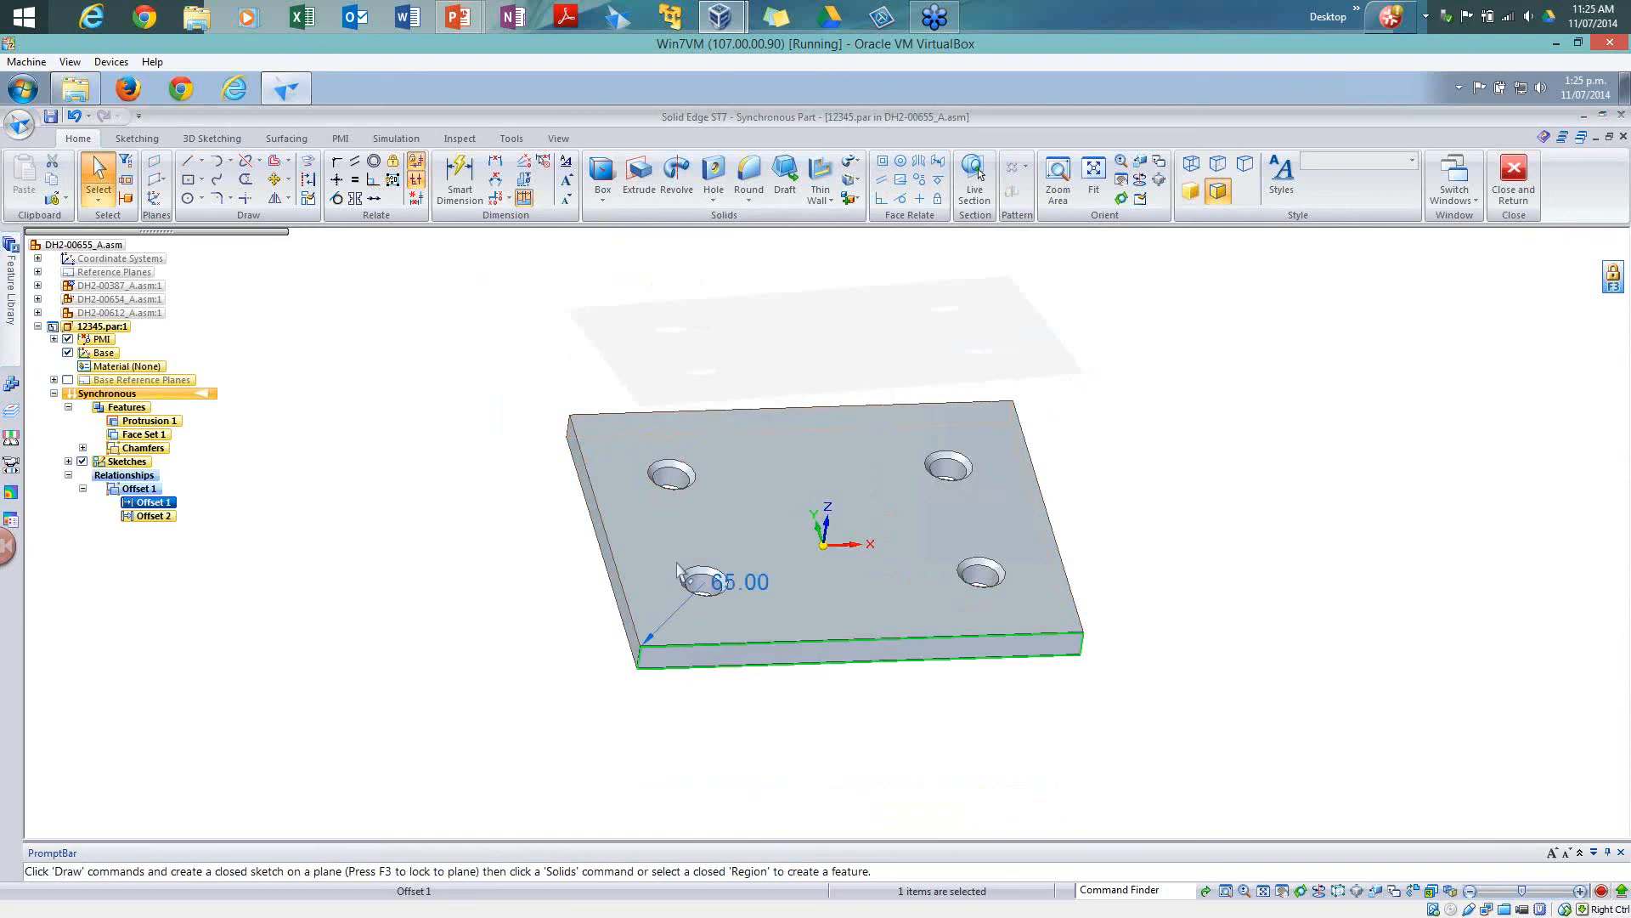
left_click(755, 575)
left_click(524, 641)
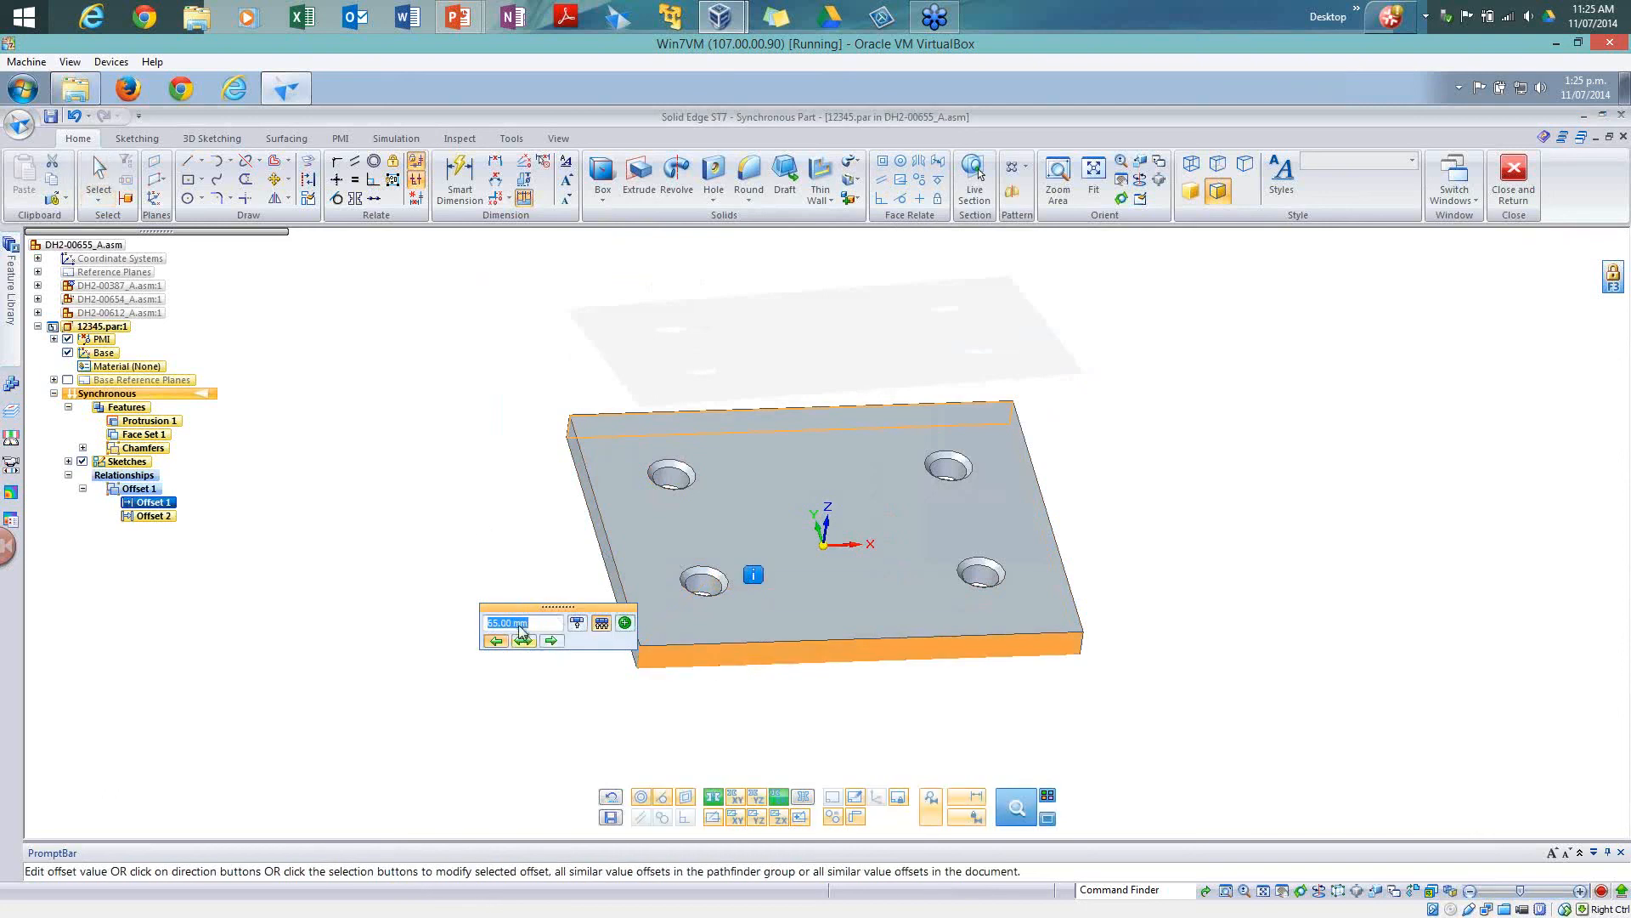
type("80")
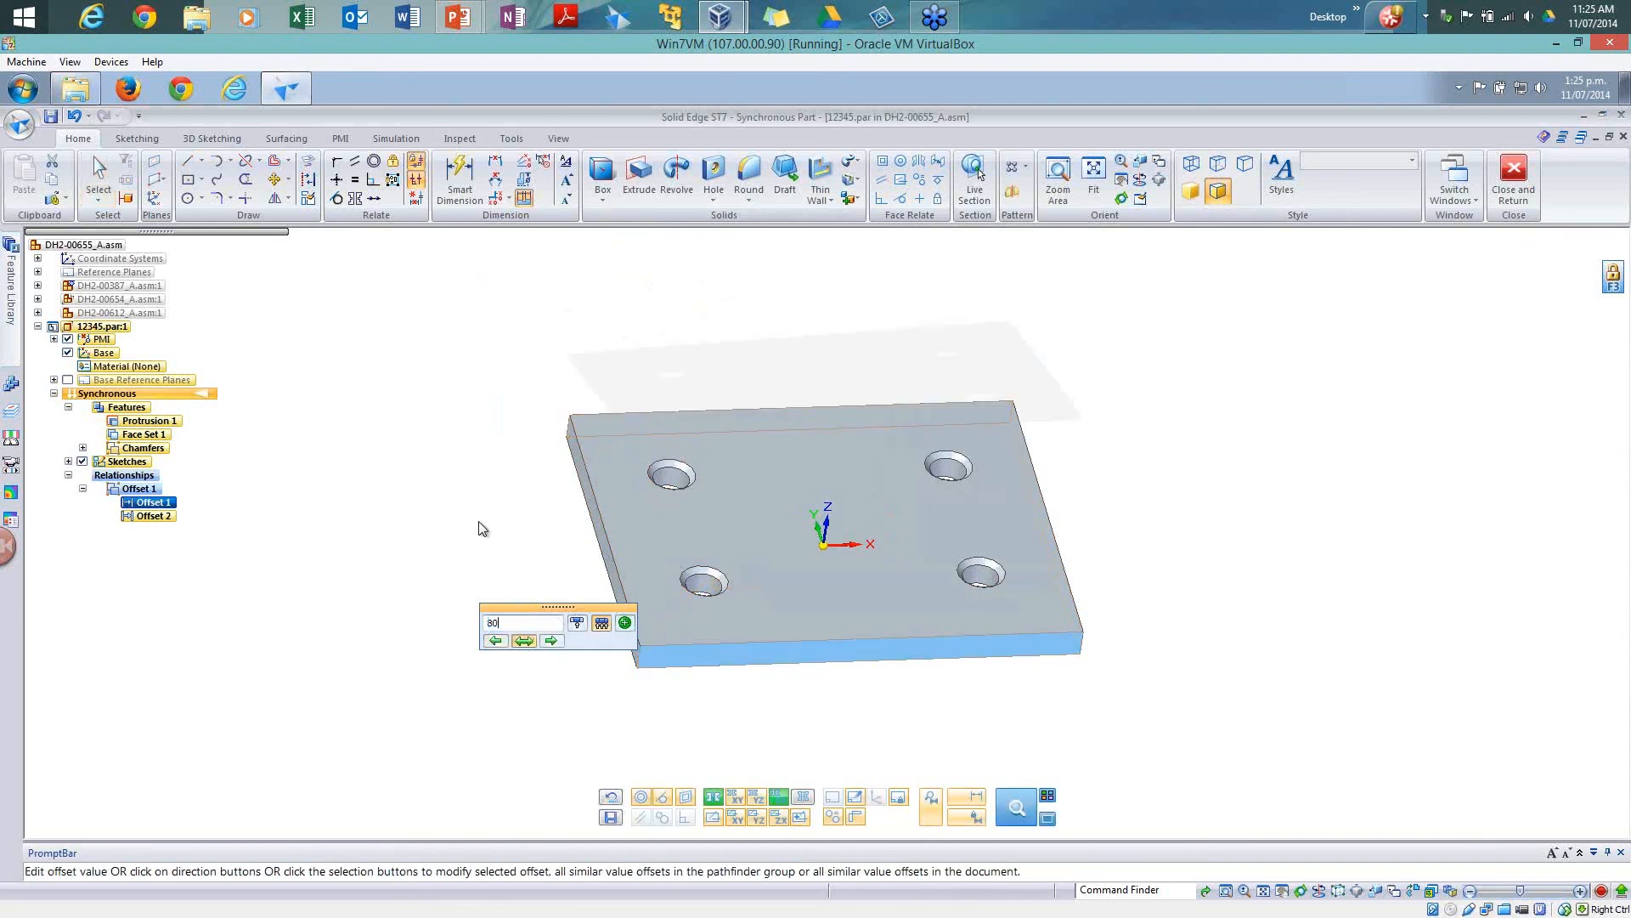
key("Return")
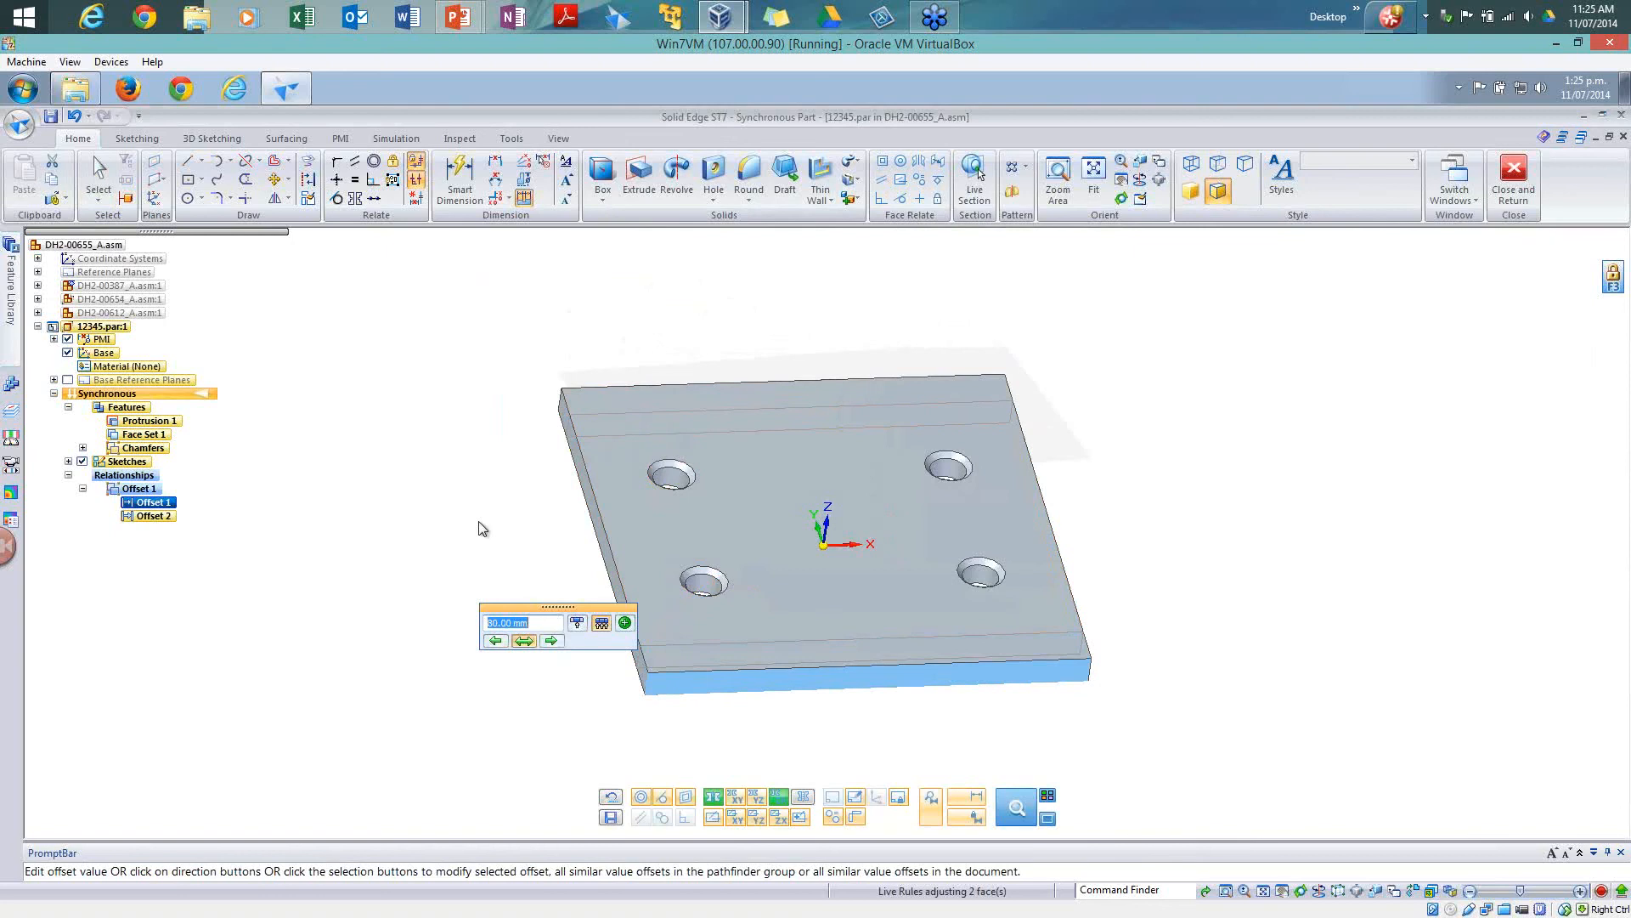
key("Escape")
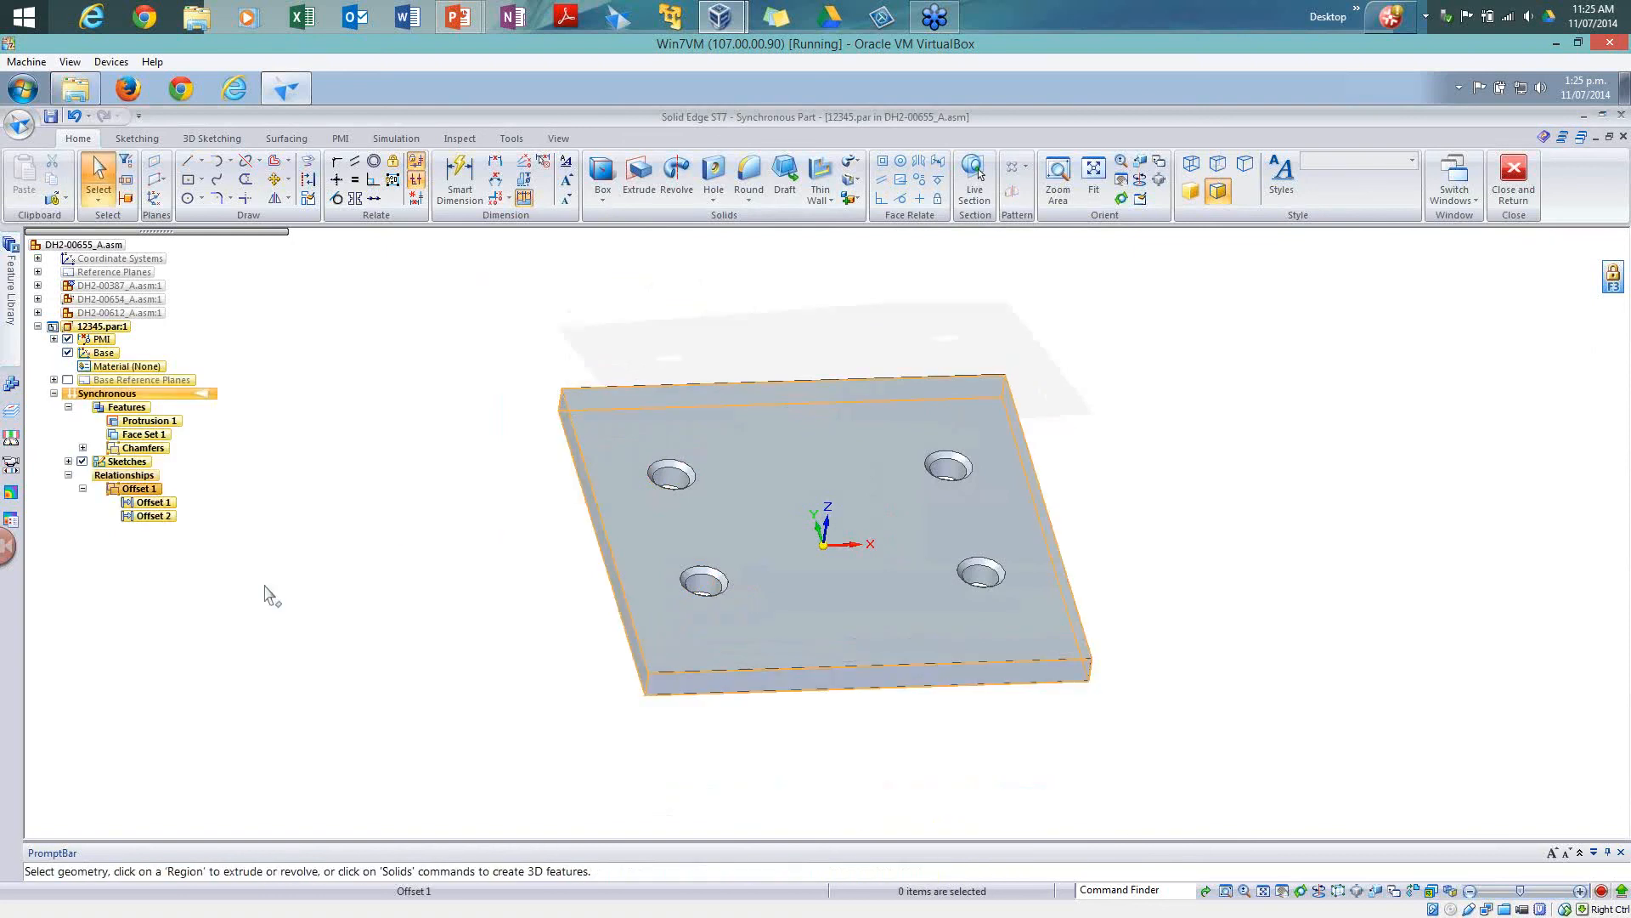
Step: Set the Offset 2 relationship to 100 mm with symmetric movement and apply the change to all offsets of similar value
left_click(152, 515)
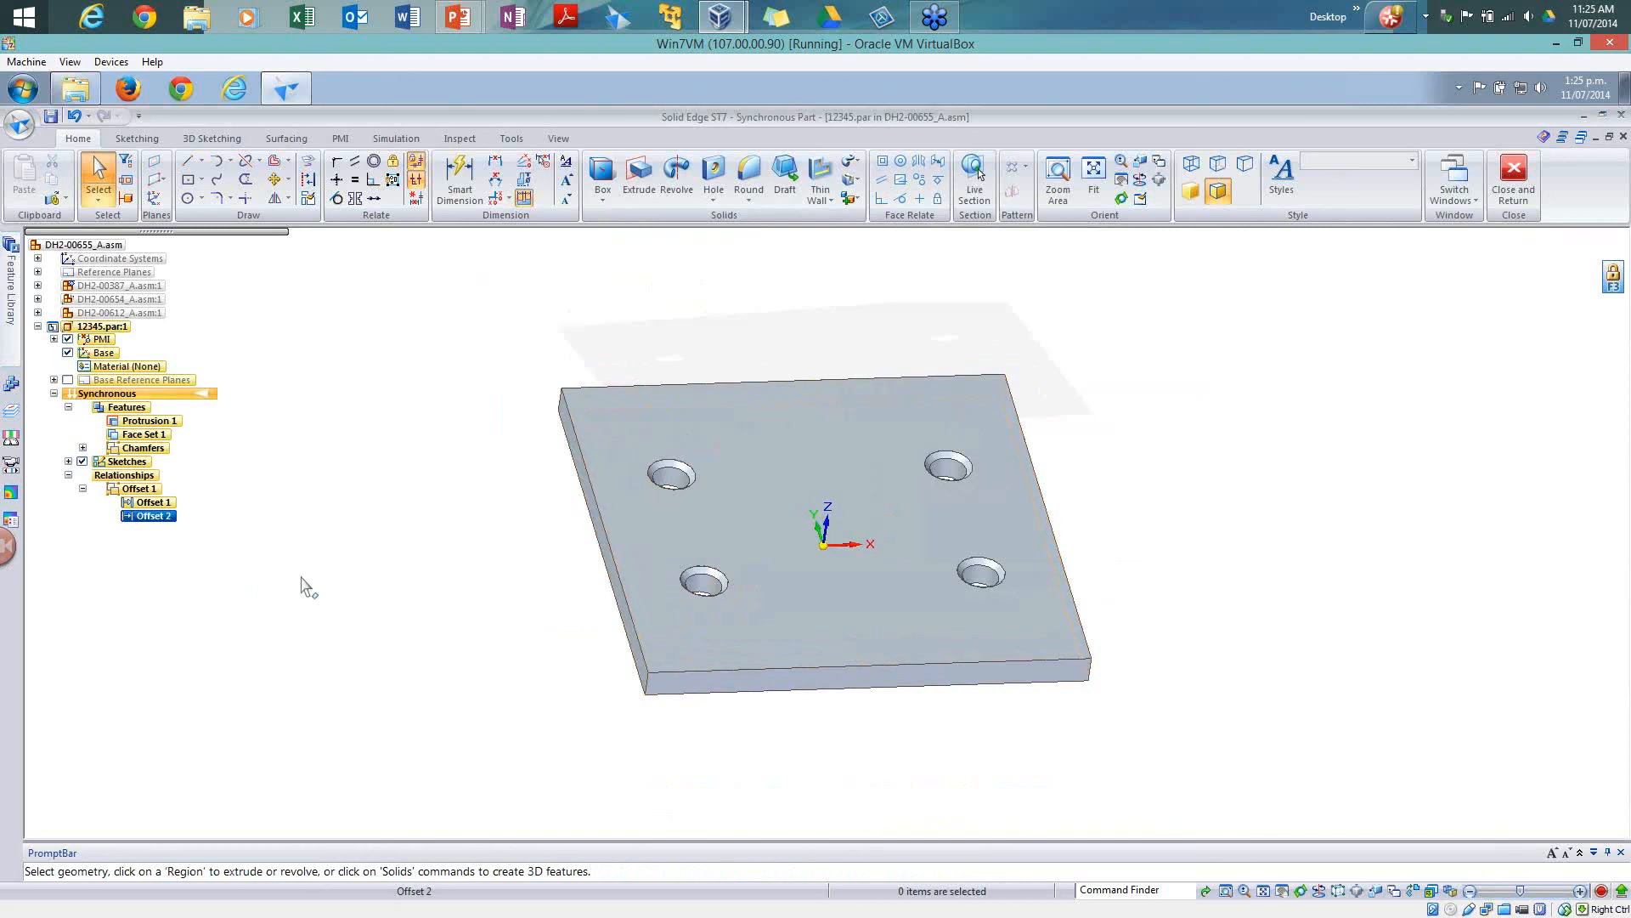
left_click(760, 606)
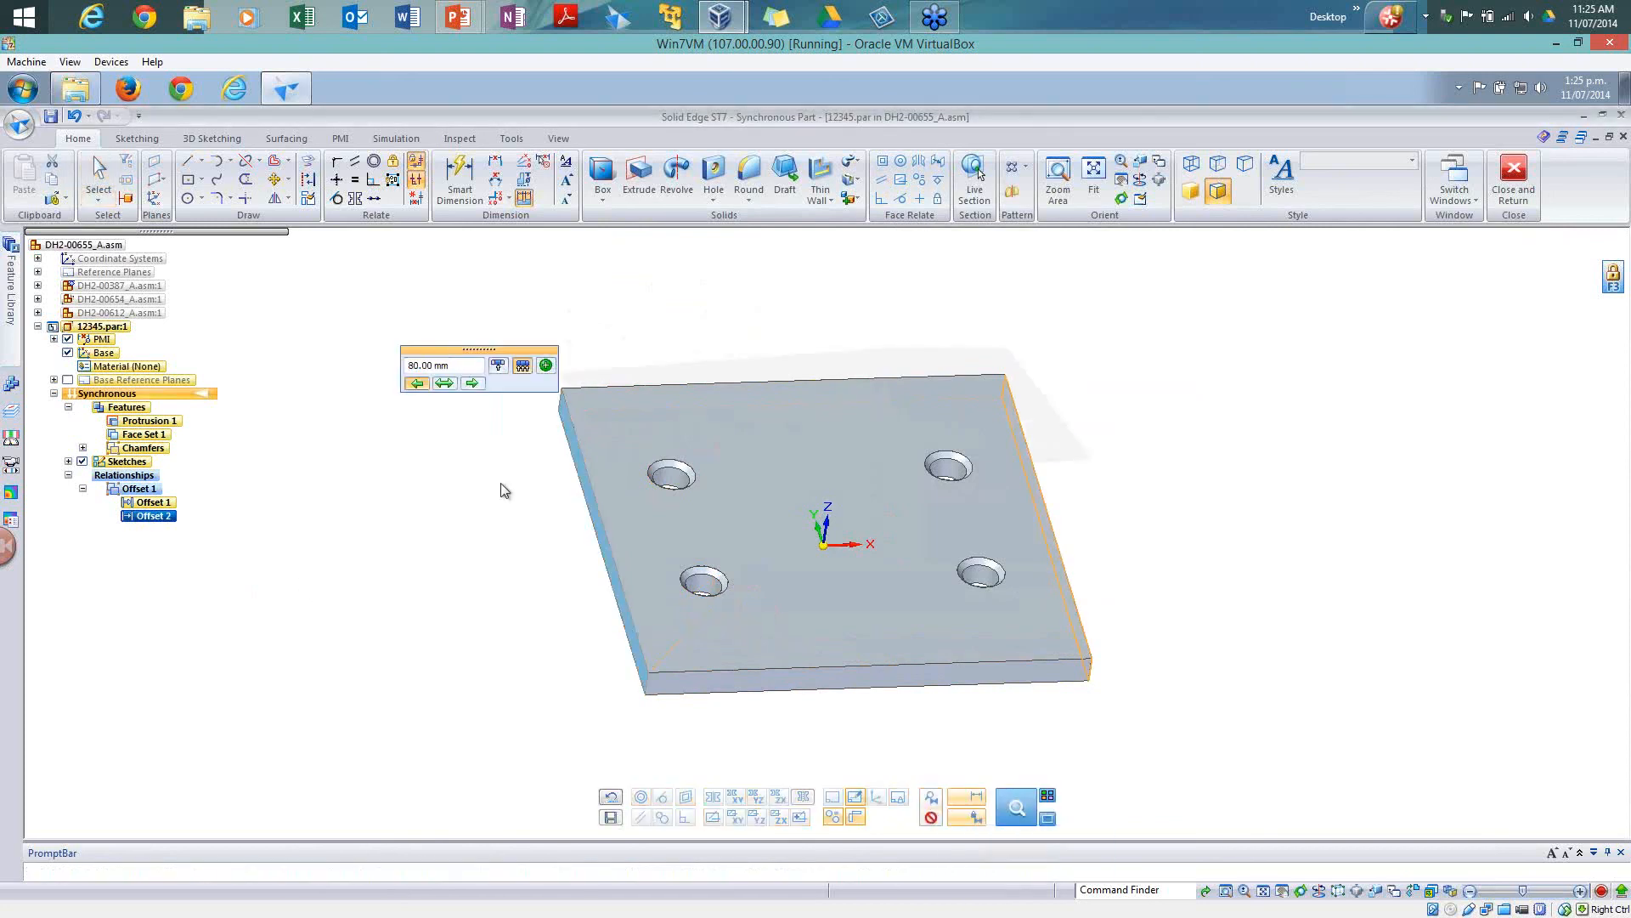
left_click(444, 384)
left_click(546, 367)
key("Return")
key("Escape")
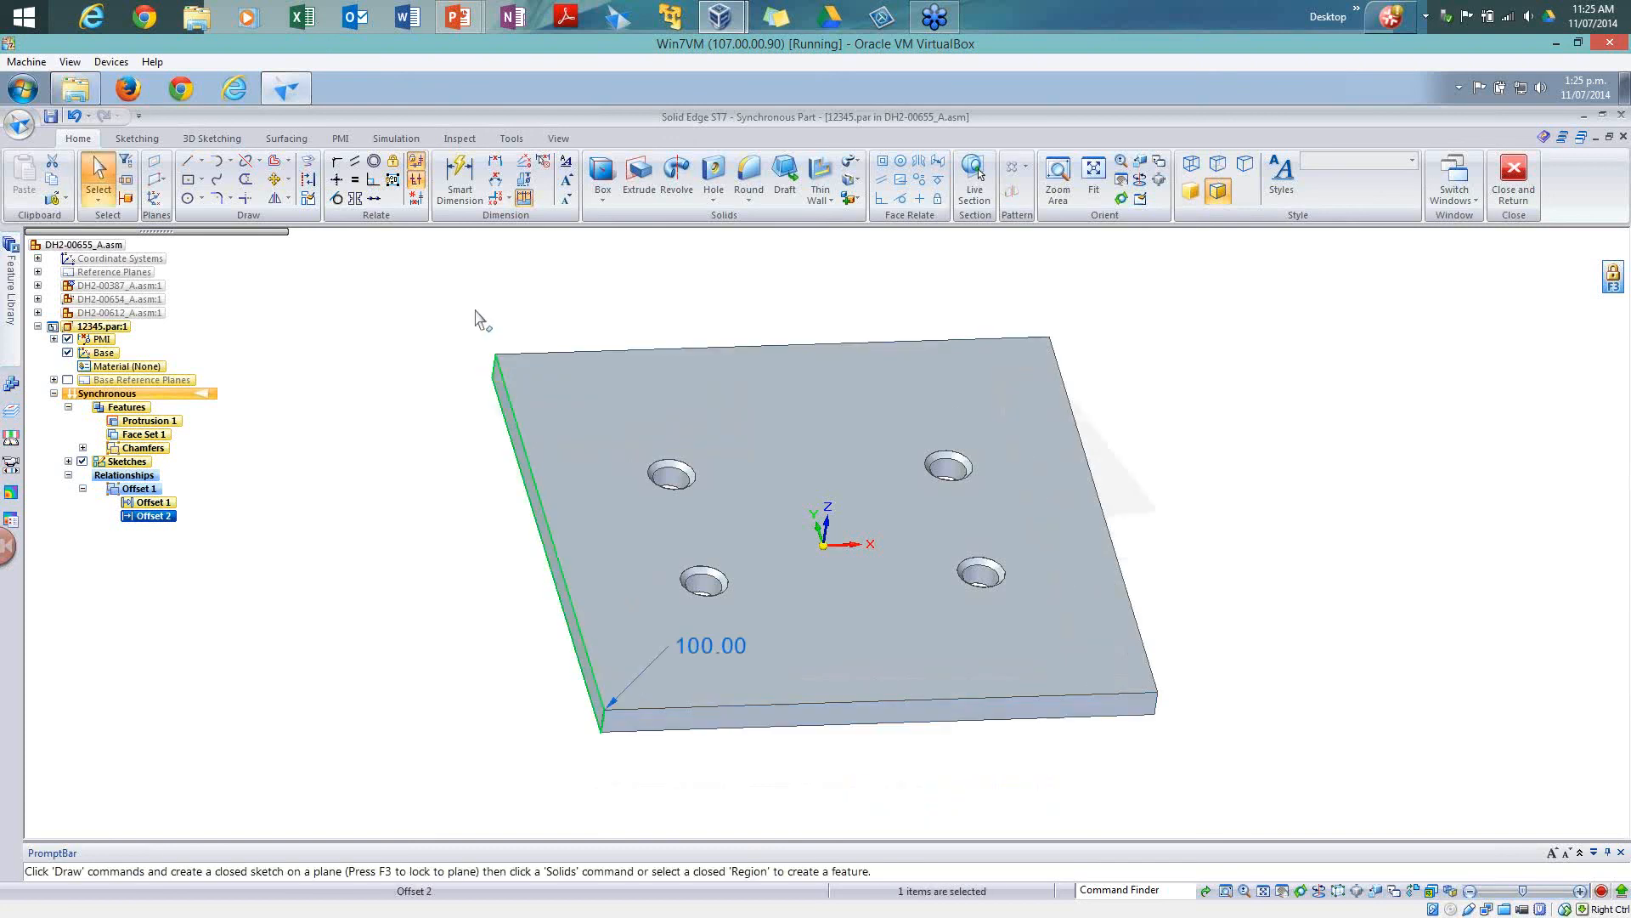
left_click(397, 316)
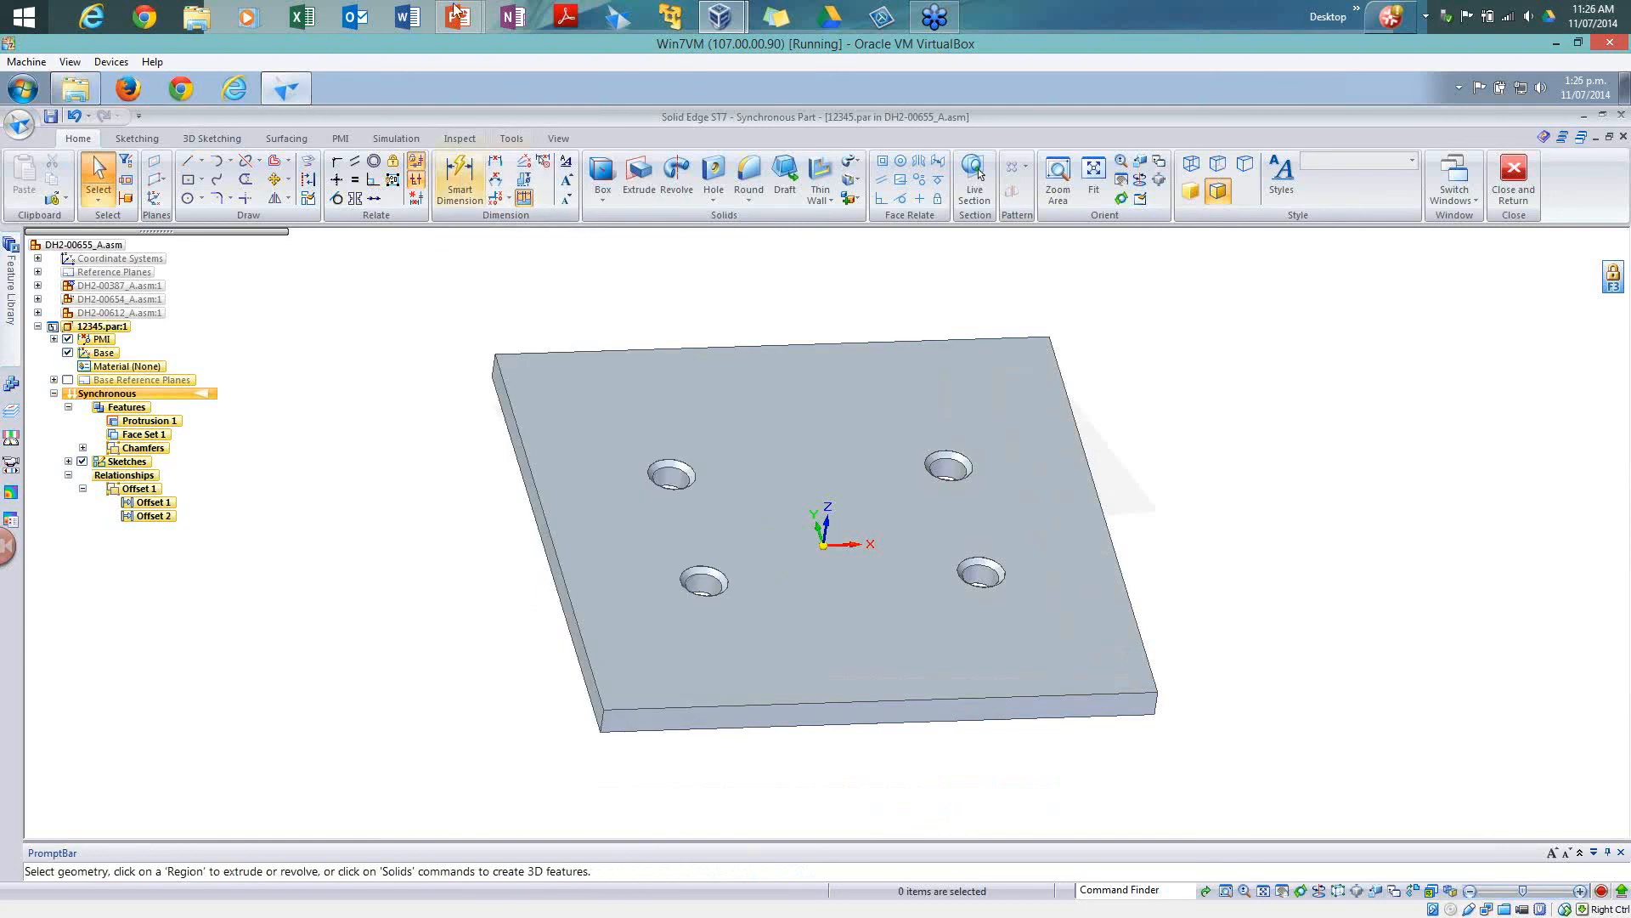
Step: Switch to the PowerPoint slide show and advance it to the Summary slide
mouse_move(458, 16)
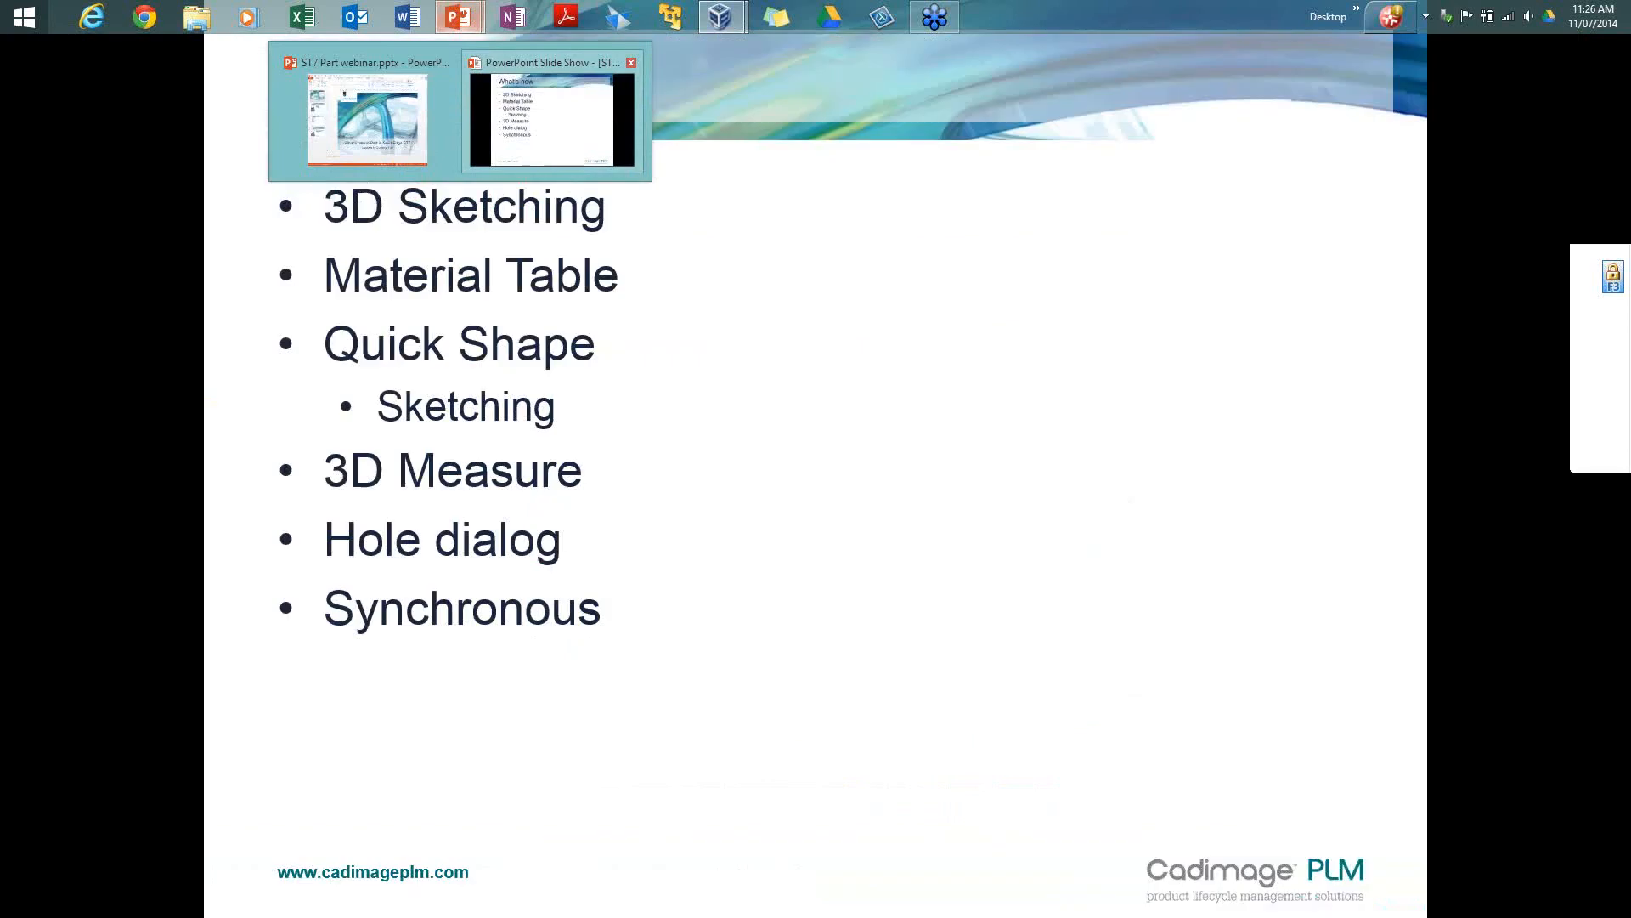
left_click(559, 143)
left_click(702, 413)
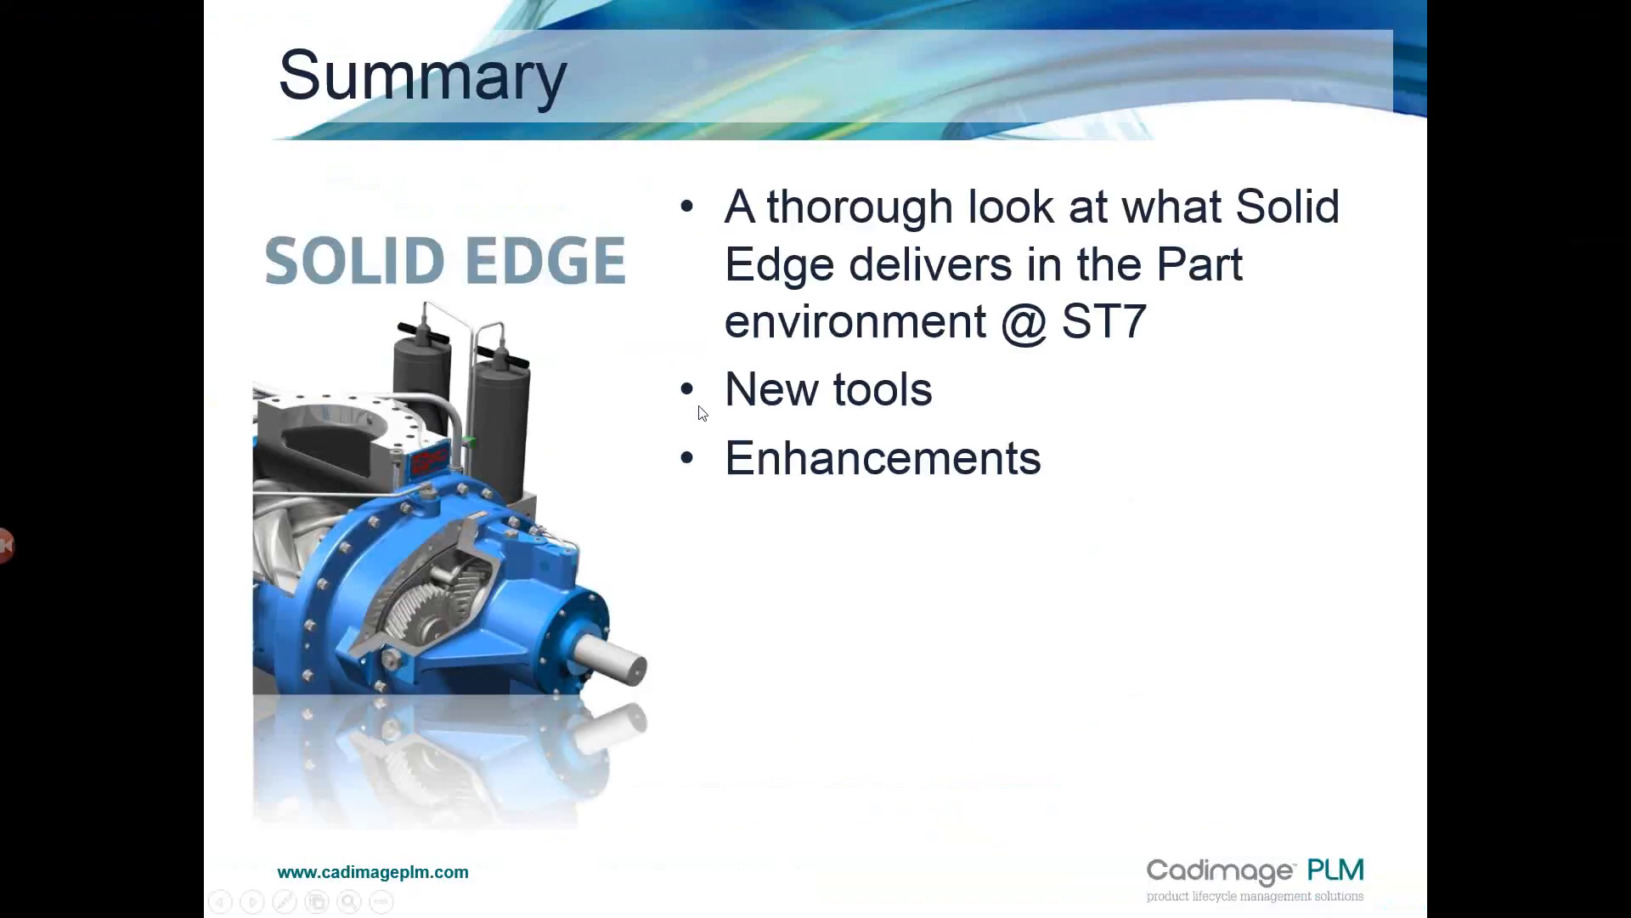